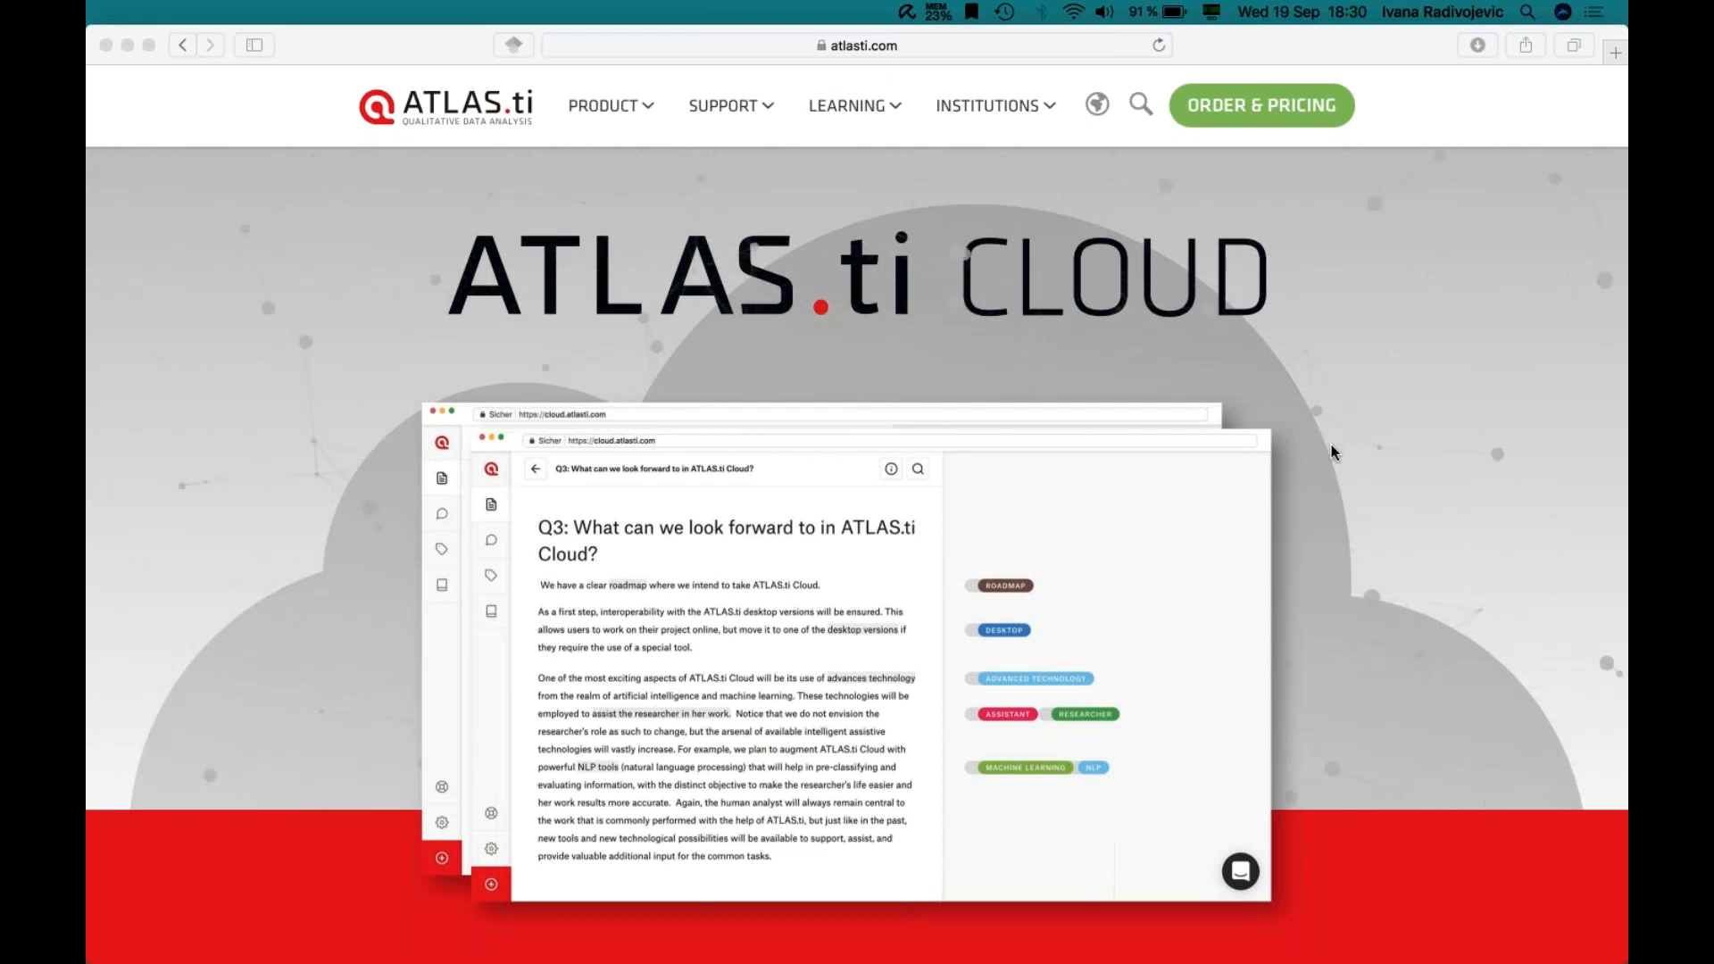
# - Bring Safari forward and scroll atlasti.com down to the red 'Start your analysis journey' section
pyautogui.click(1236, 50)
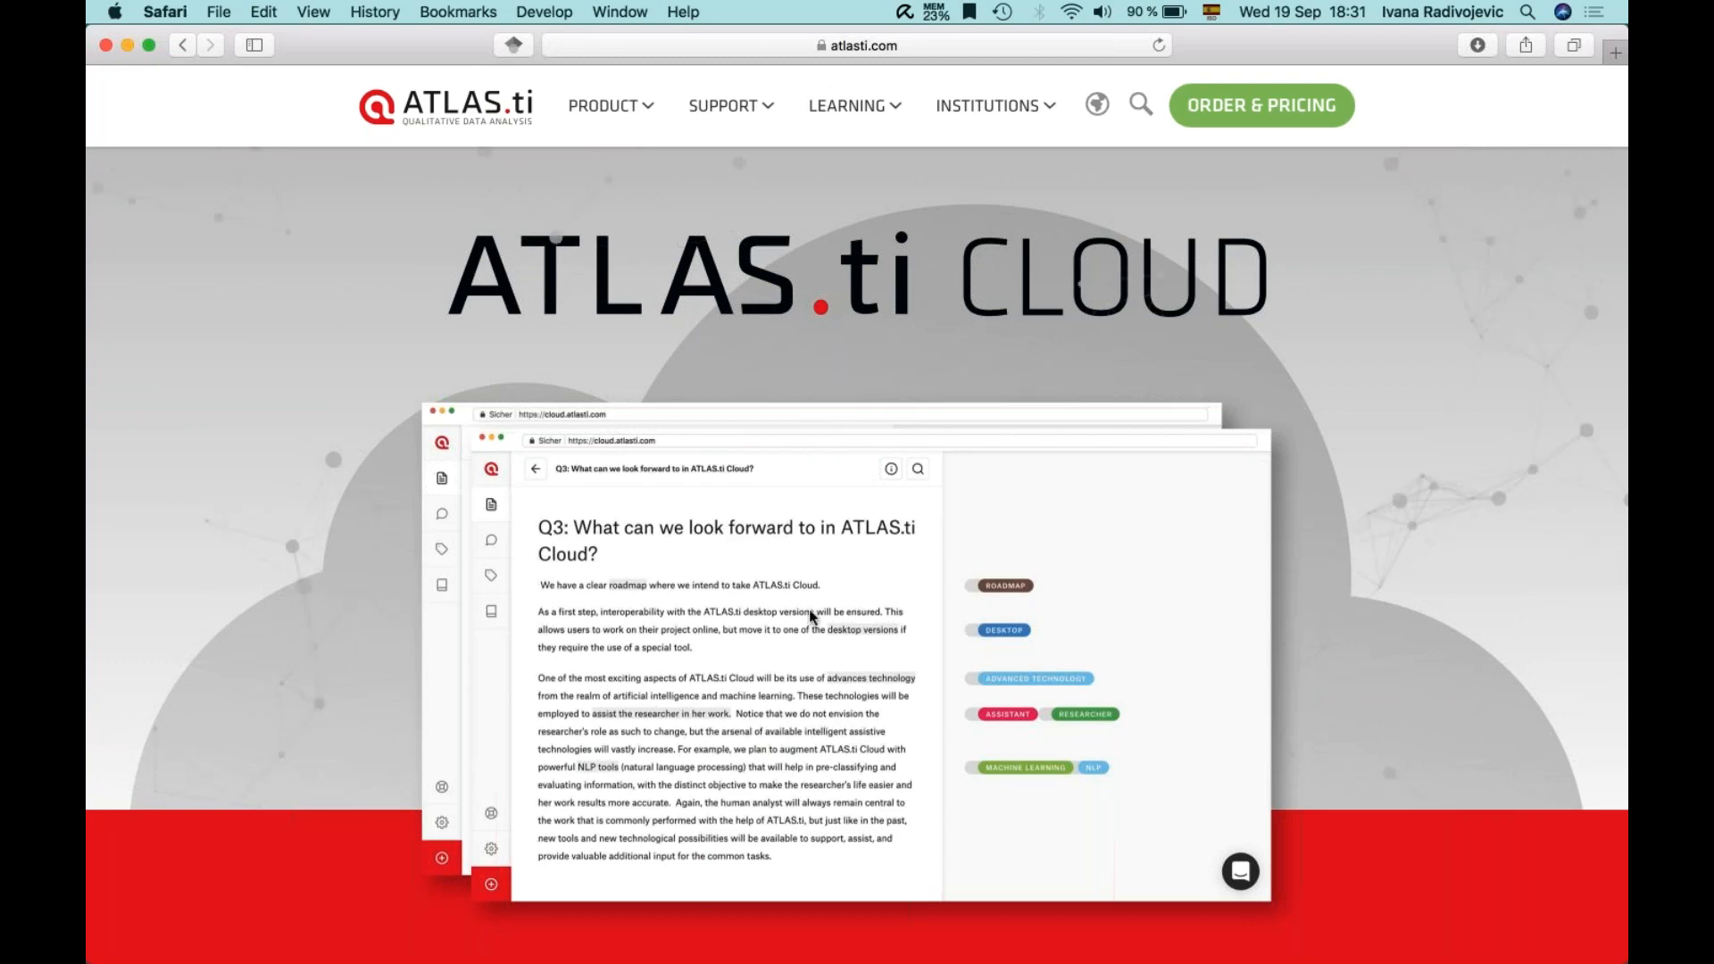
pyautogui.scroll(-5, 228, 581)
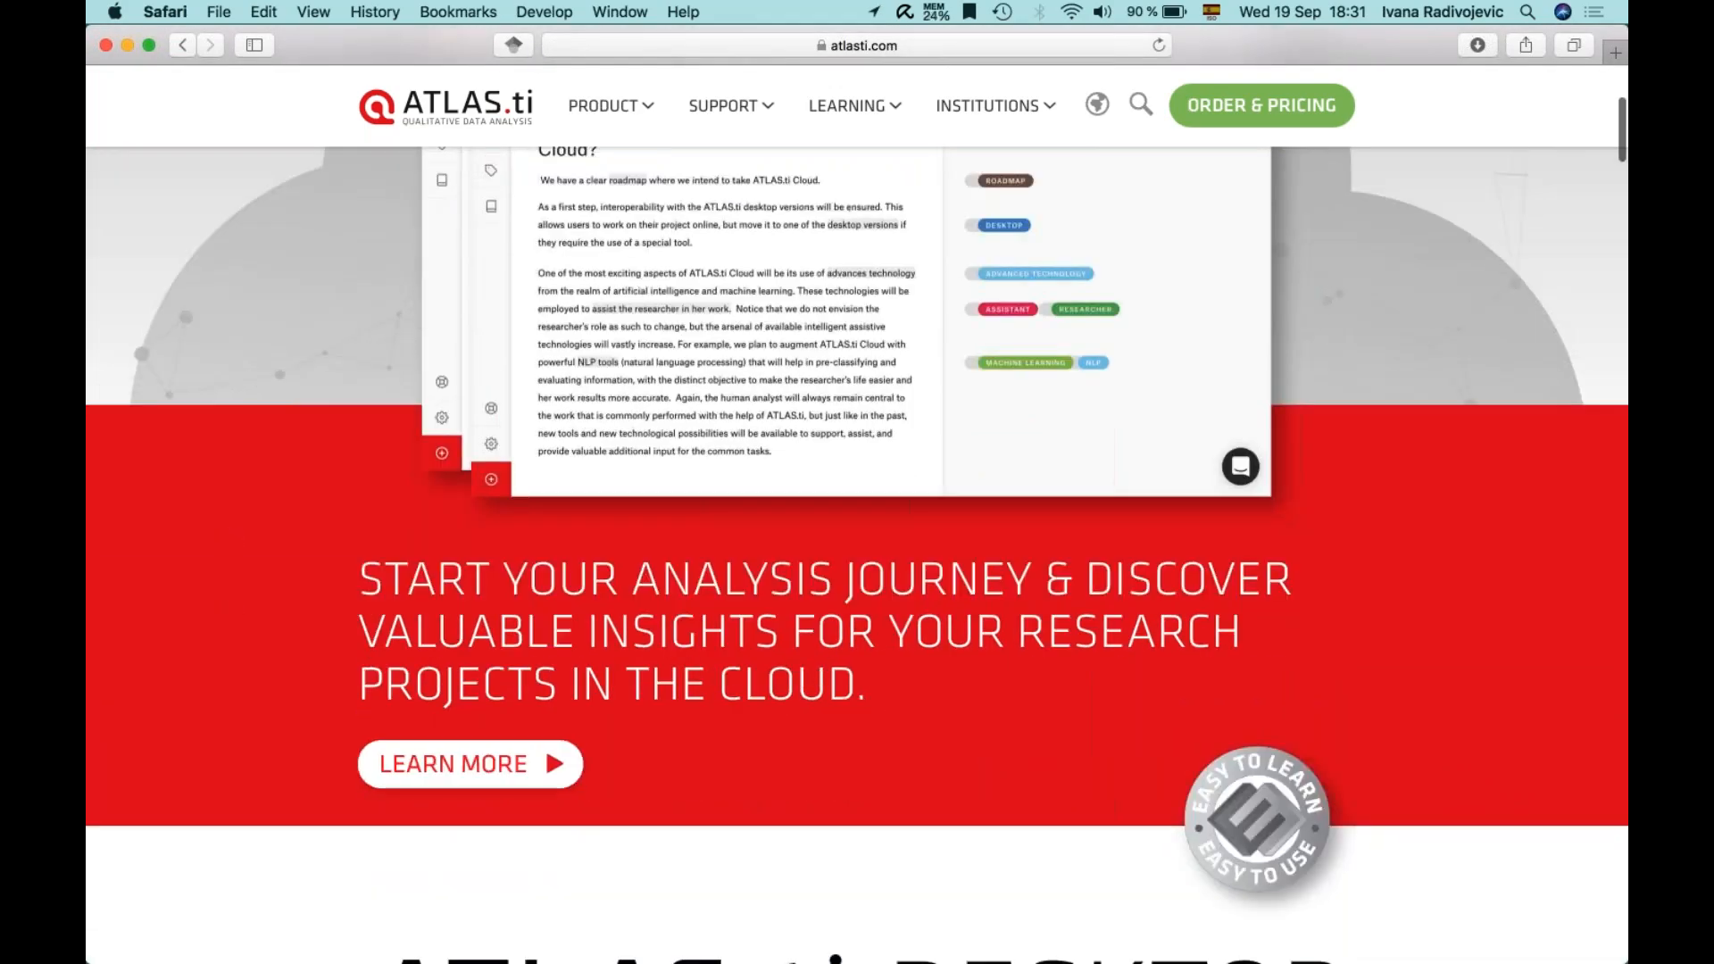
# - Open the ATLAS.ti Cloud page via LEARN MORE, scroll through its feature sections, and return upward
pyautogui.click(465, 766)
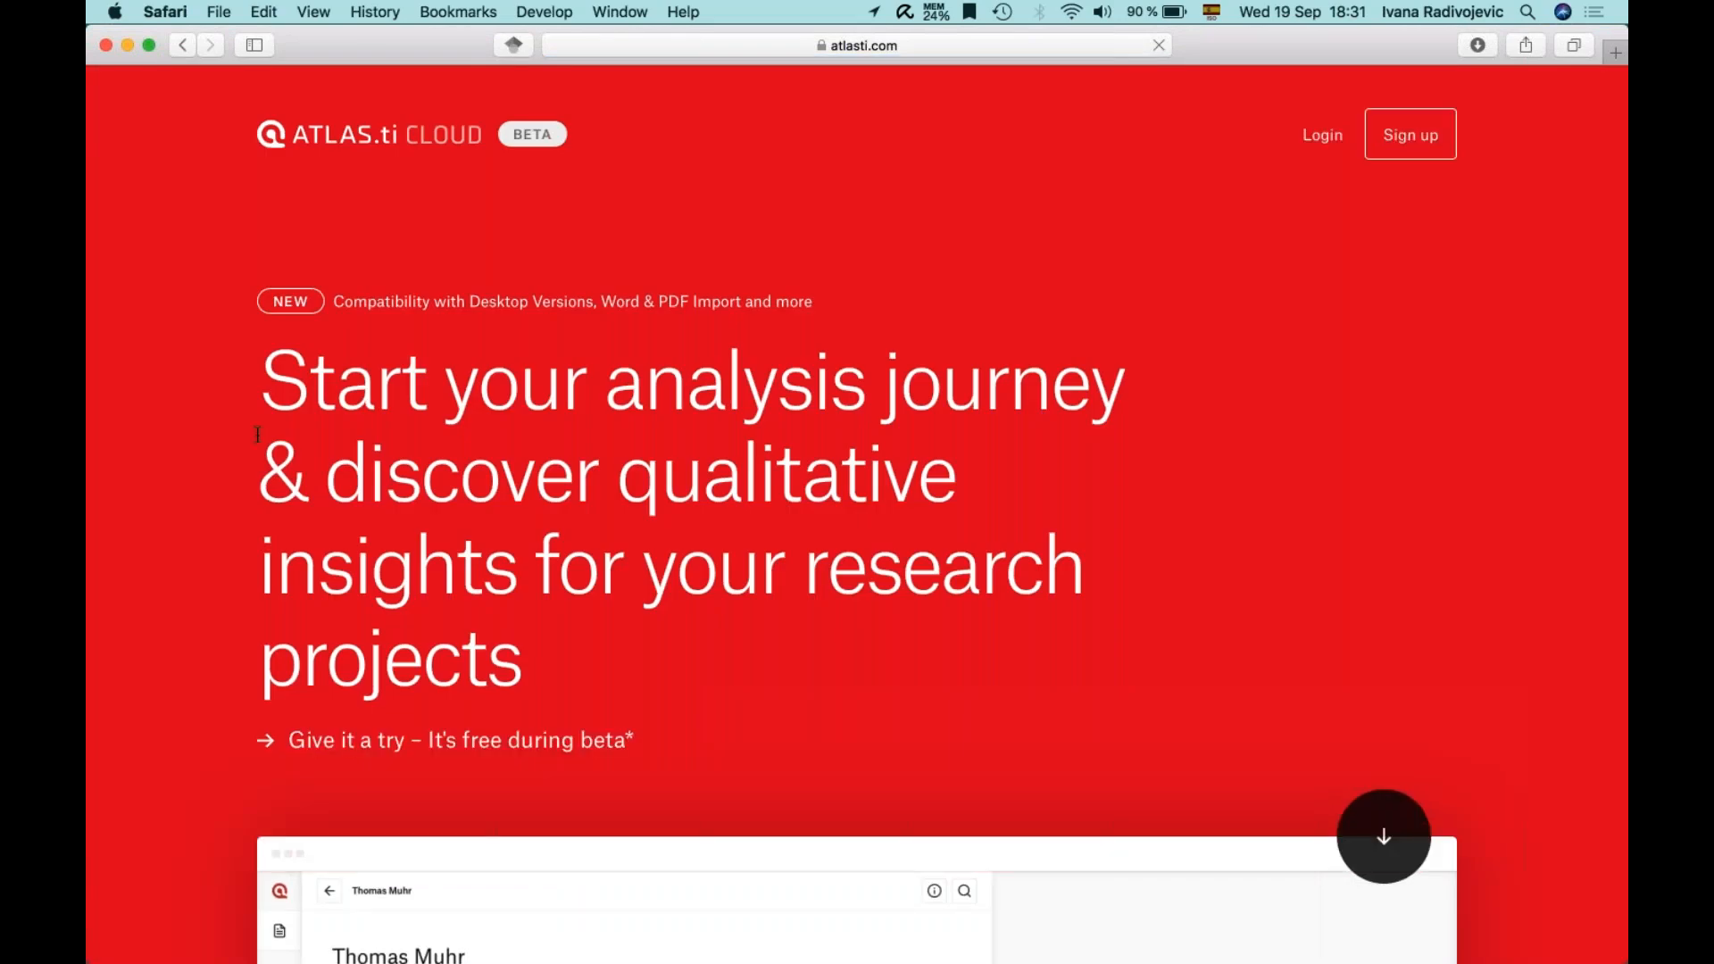
pyautogui.scroll(-10, 213, 637)
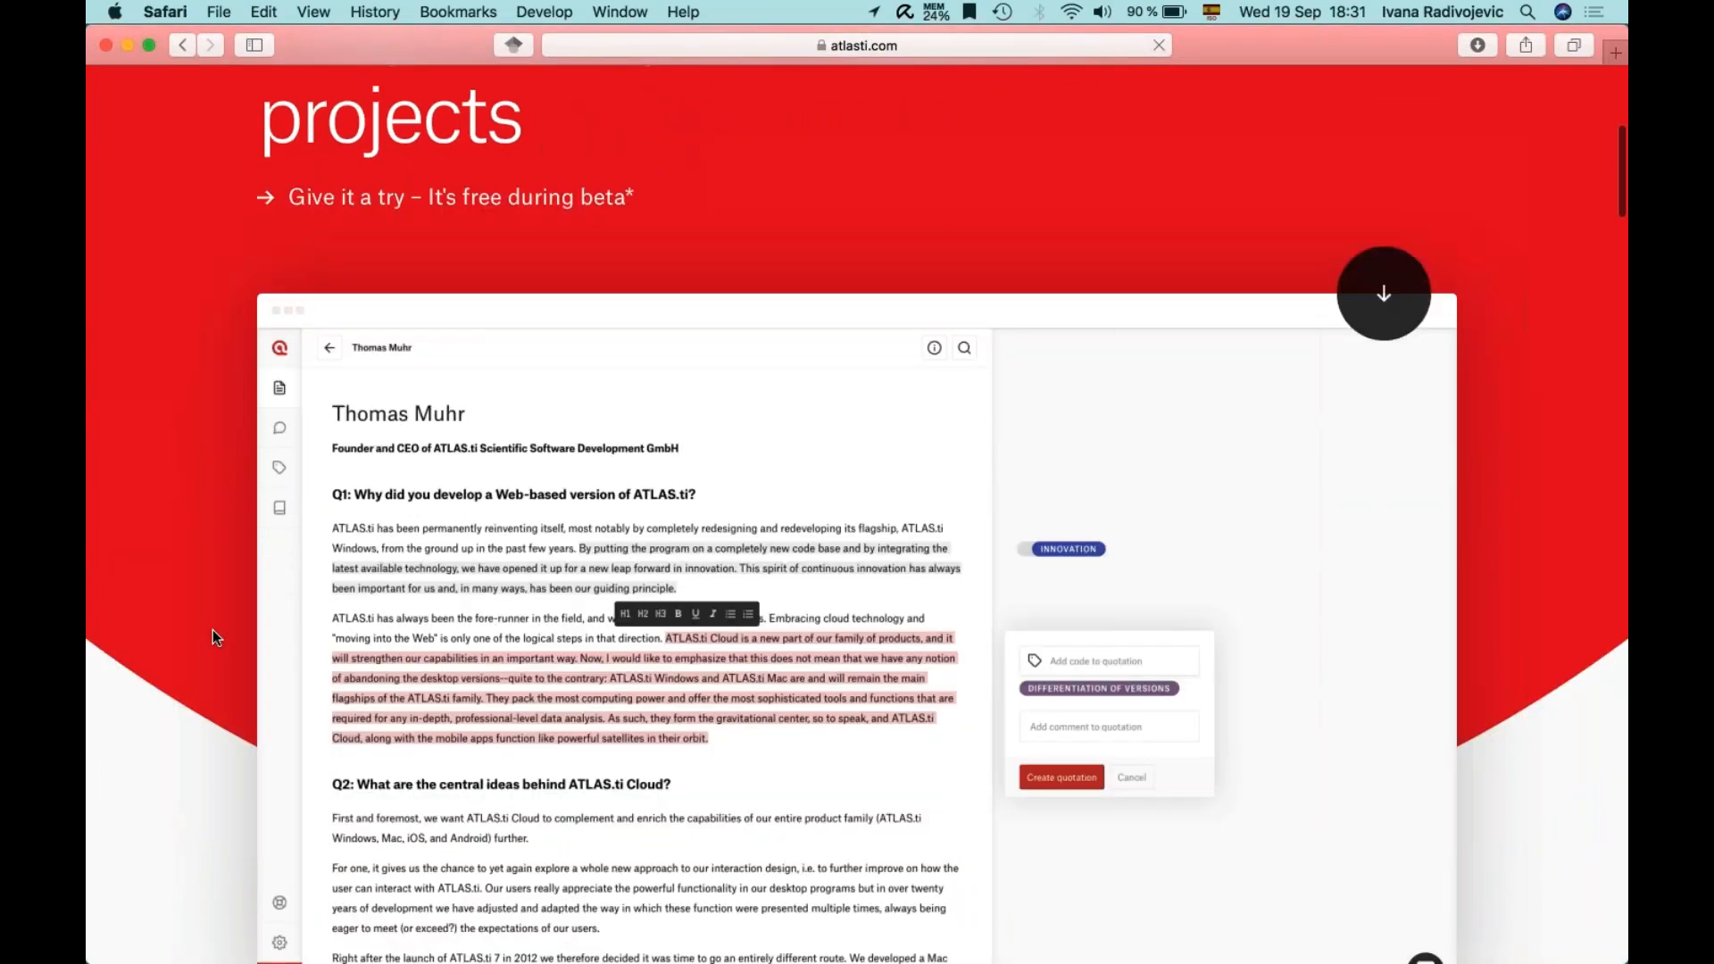
pyautogui.scroll(-15, 213, 629)
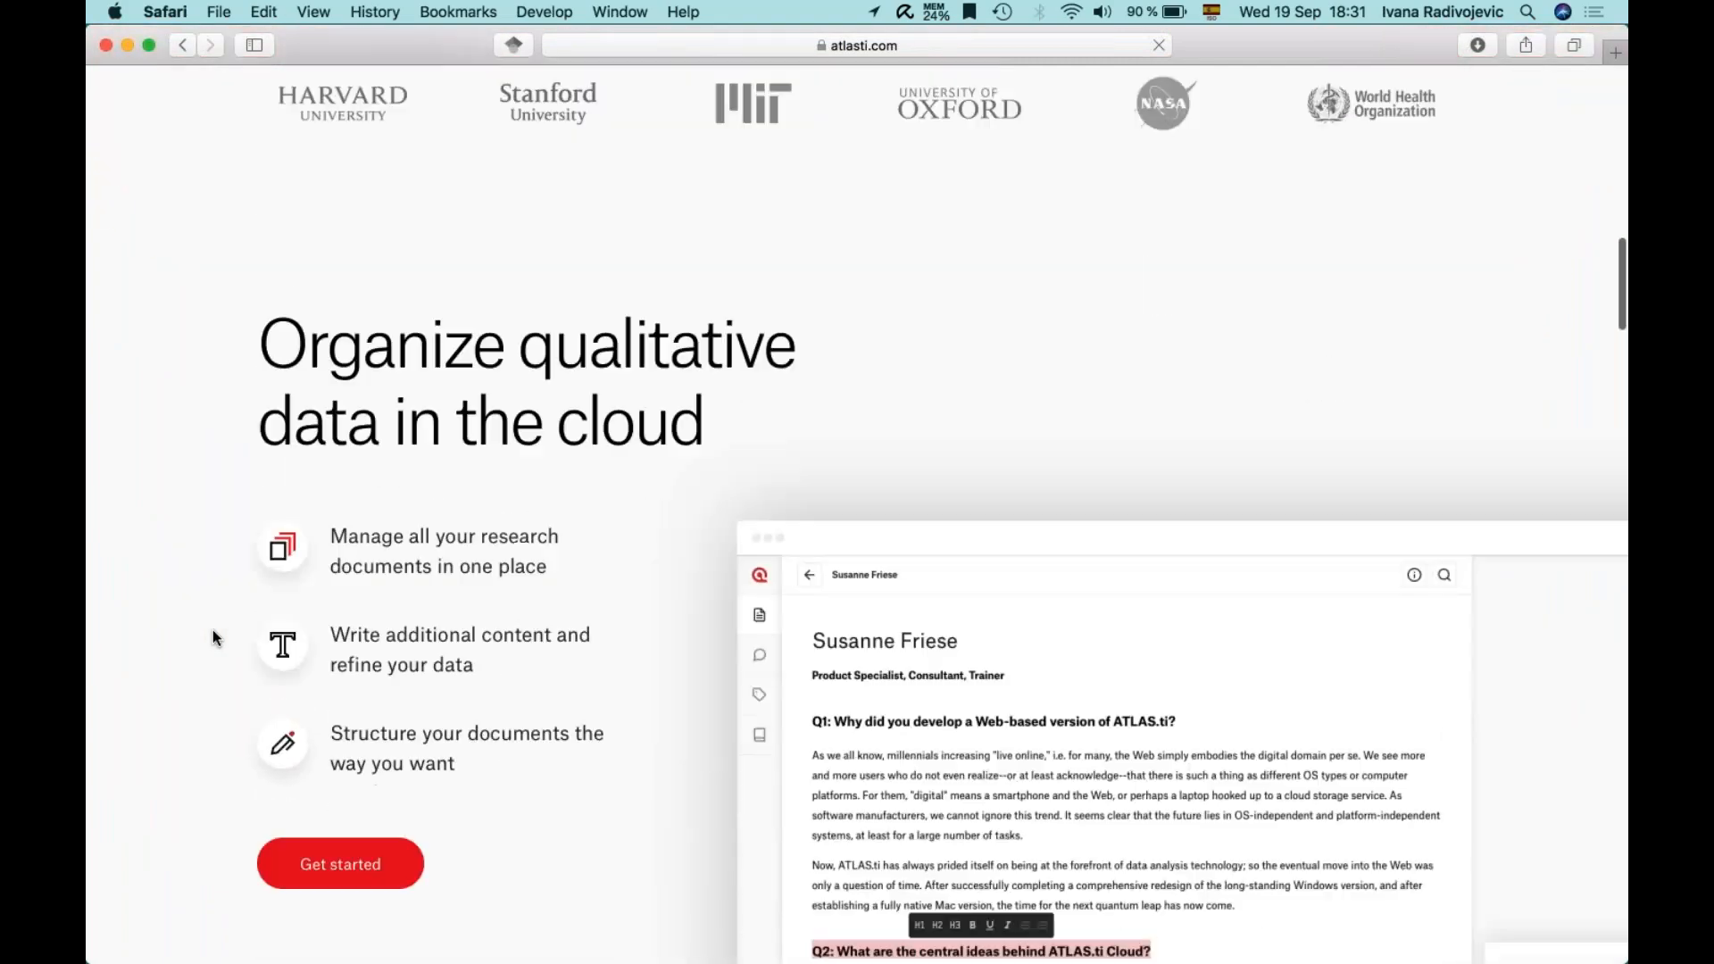
pyautogui.scroll(-4, 212, 629)
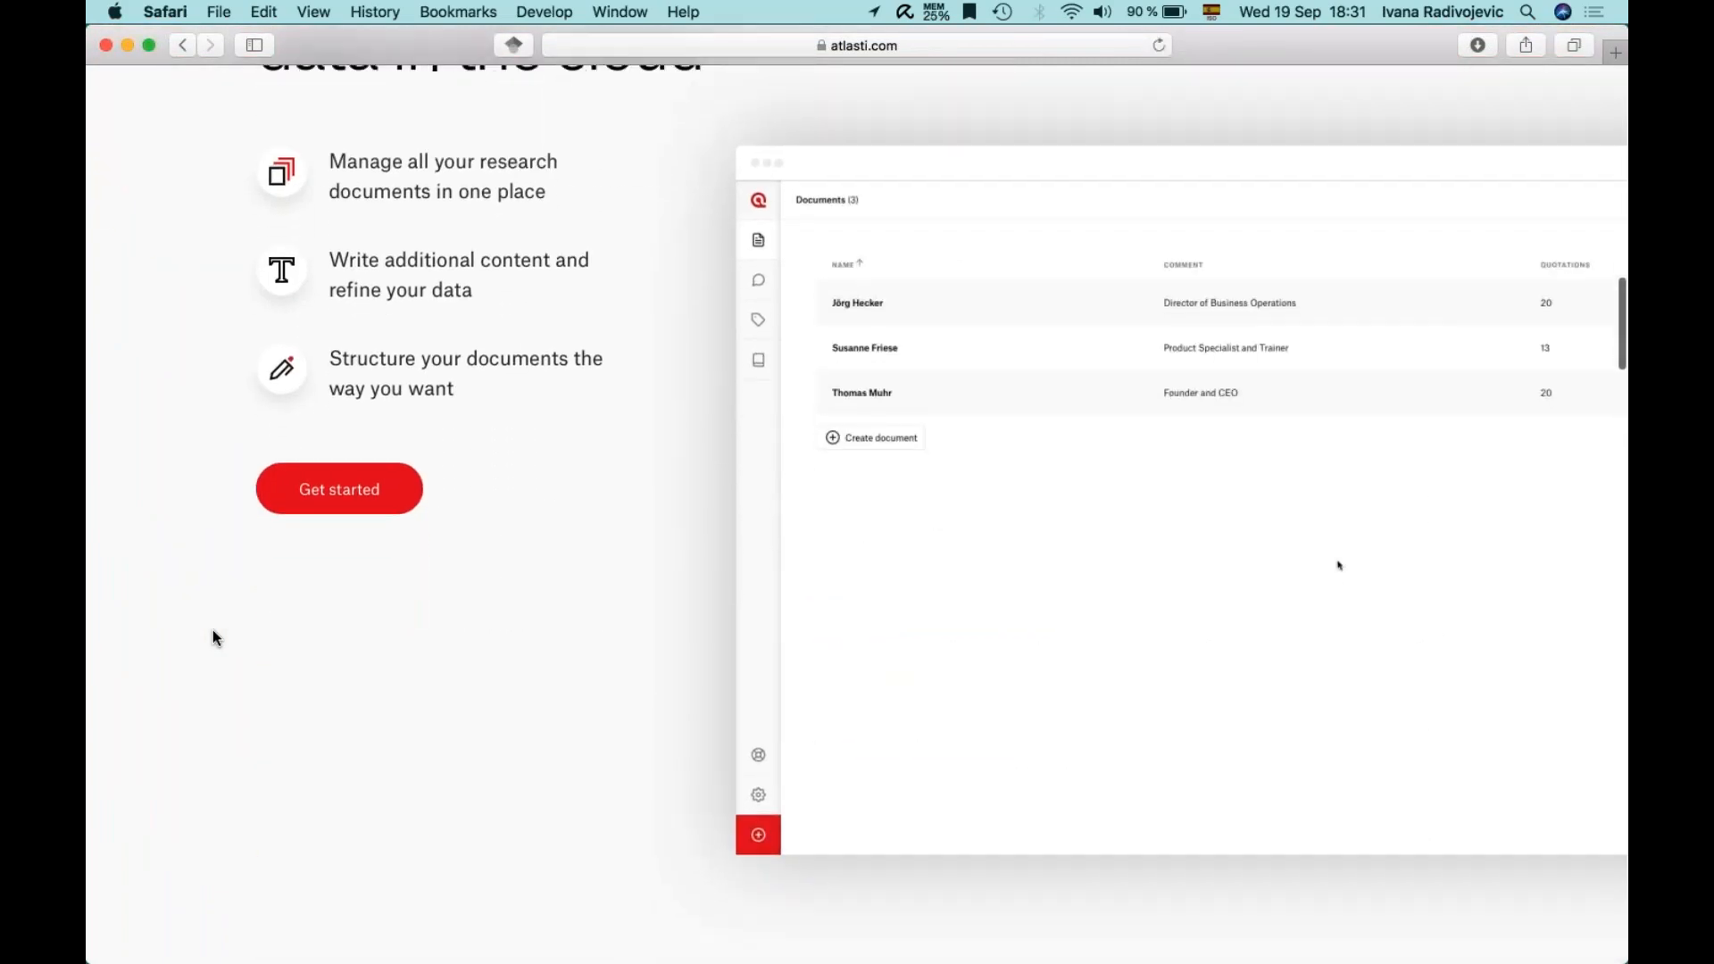
pyautogui.scroll(-14, 213, 629)
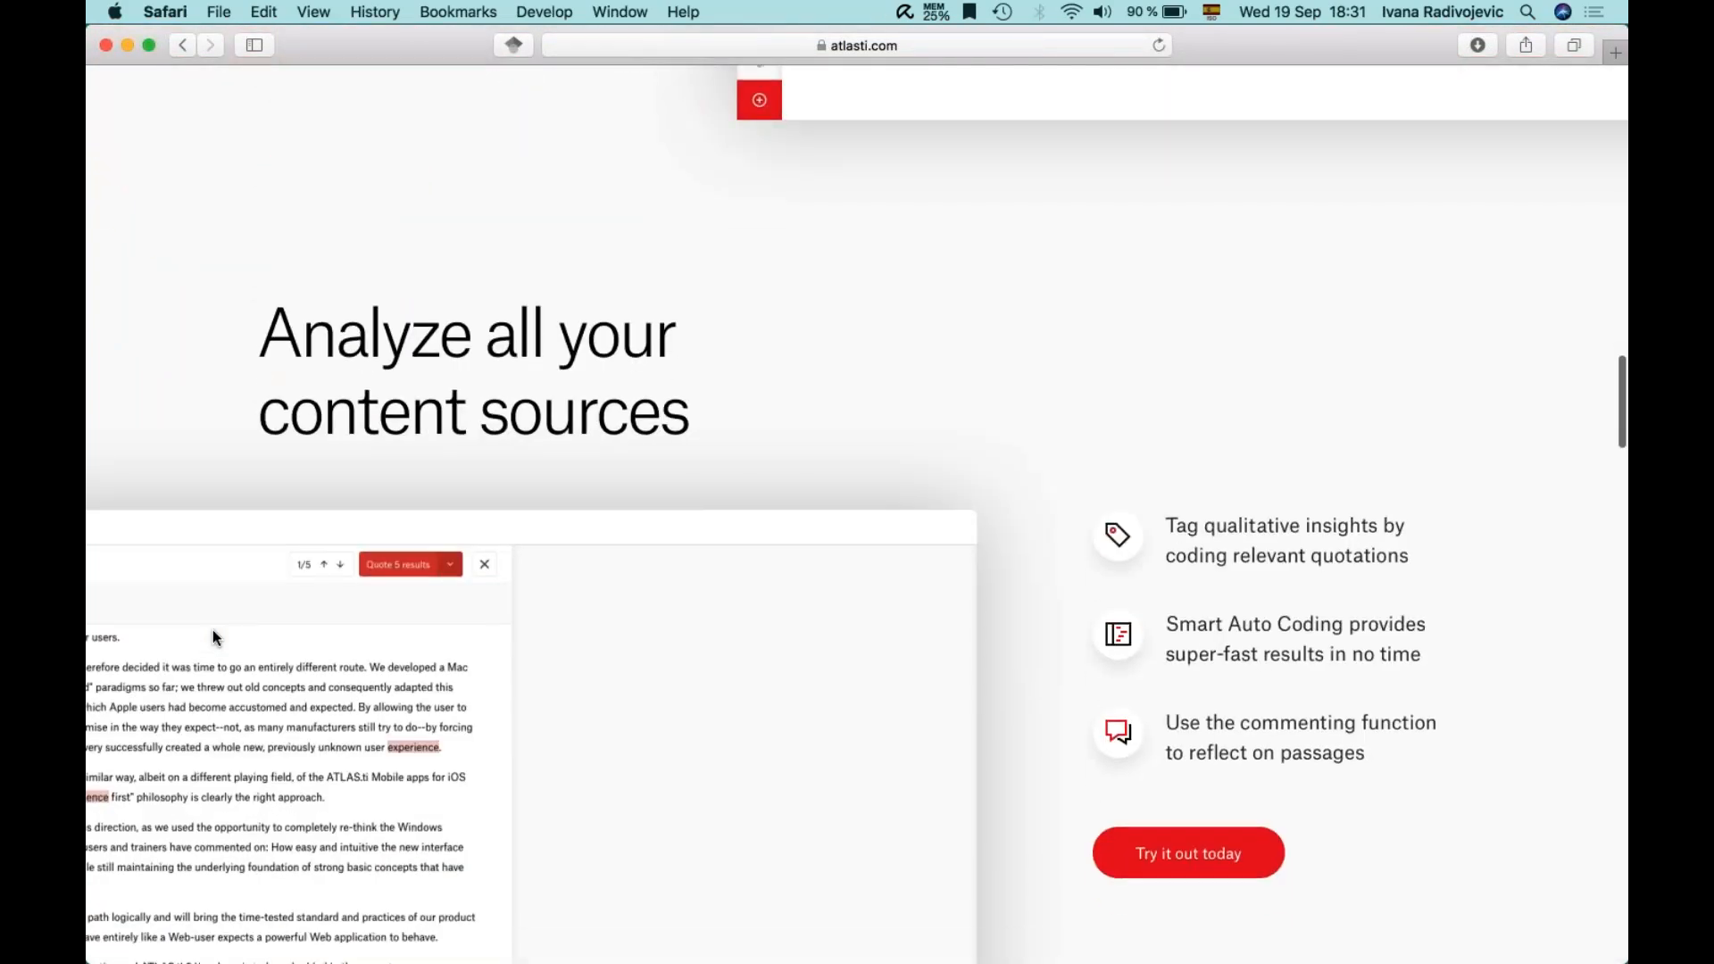
pyautogui.scroll(-16, 213, 629)
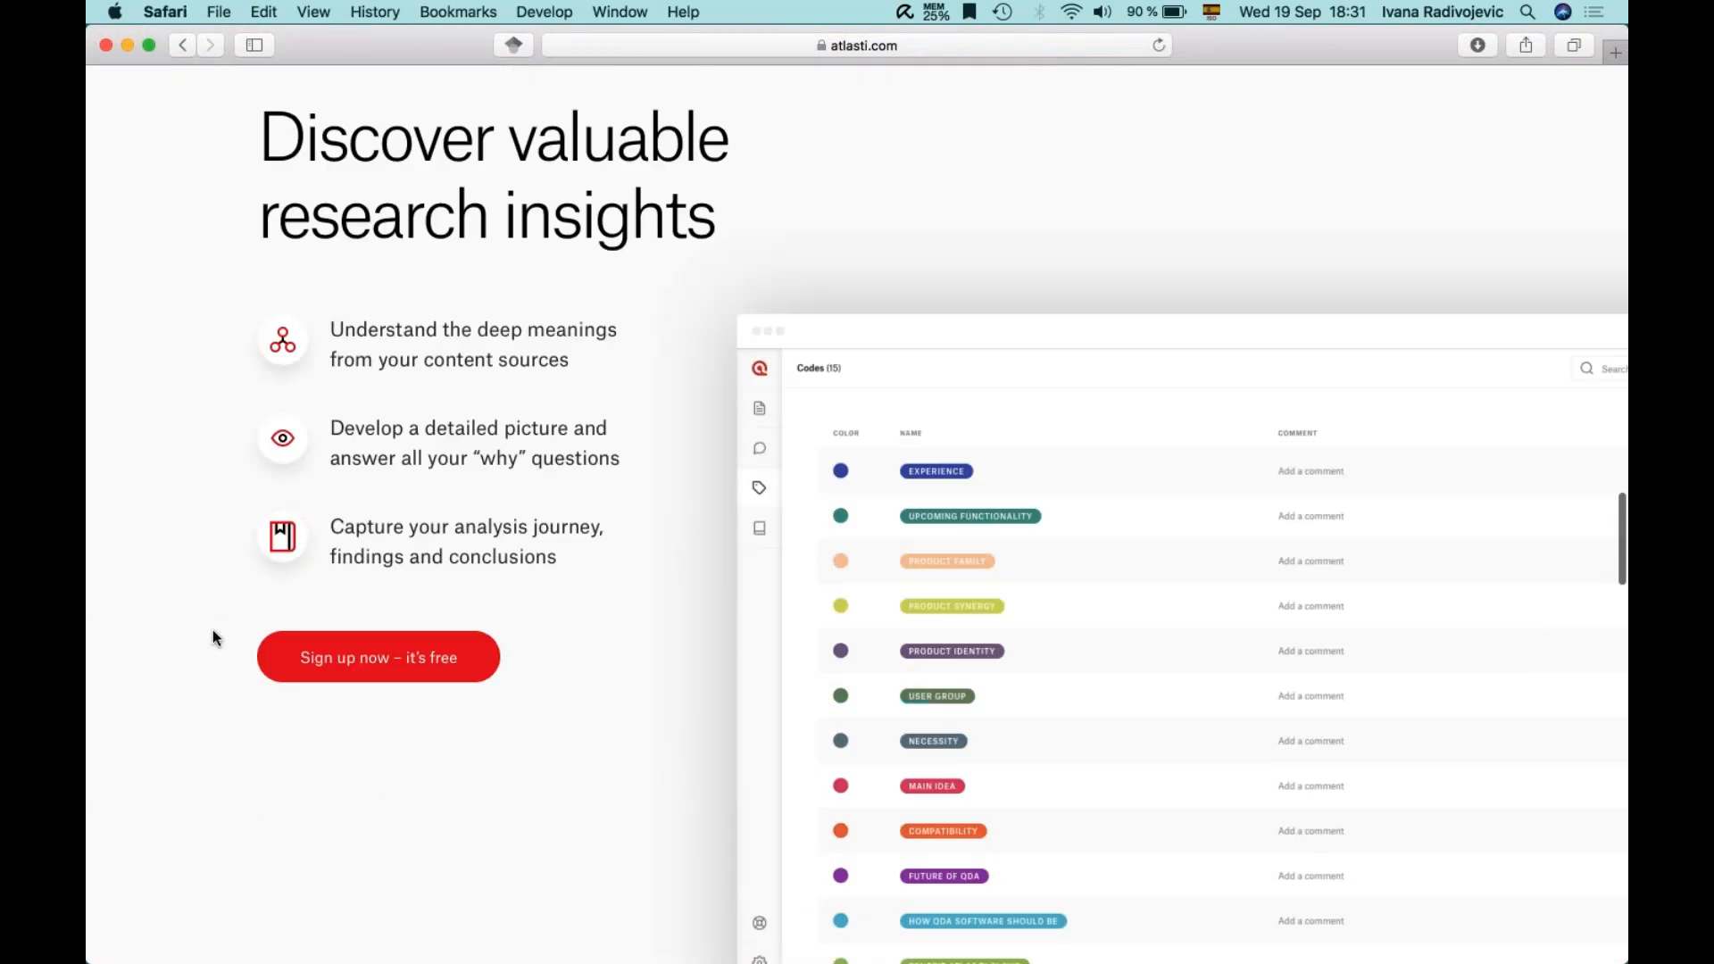
pyautogui.scroll(-13, 213, 630)
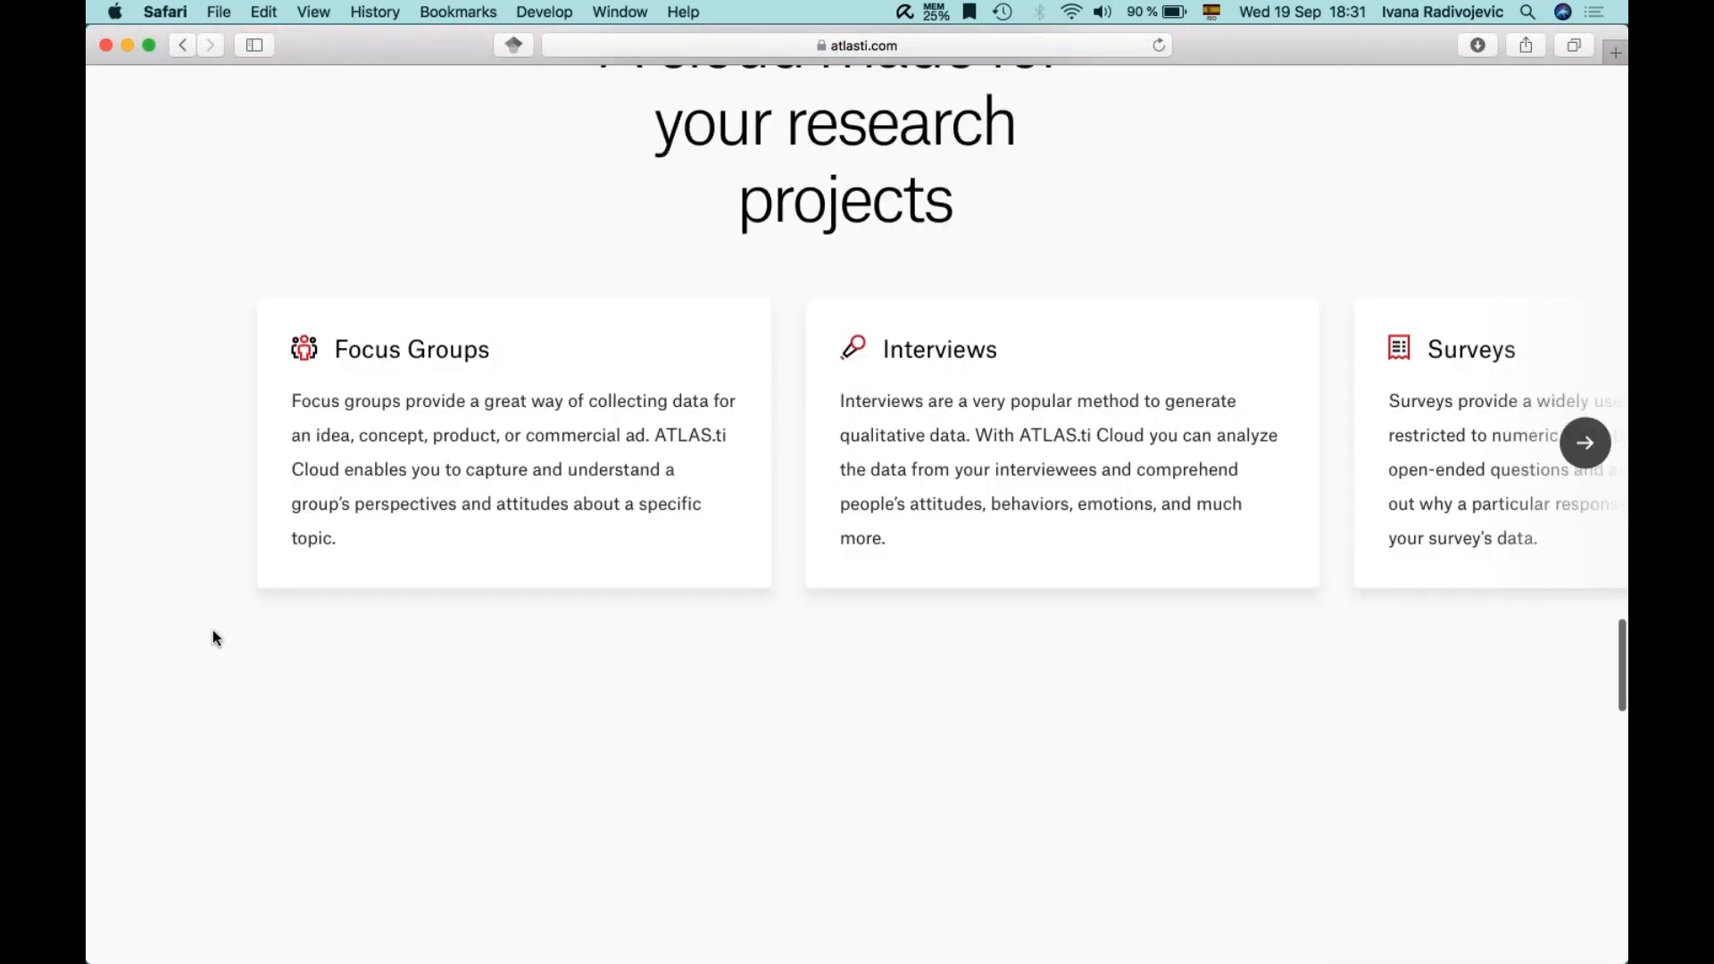
pyautogui.scroll(-9, 212, 630)
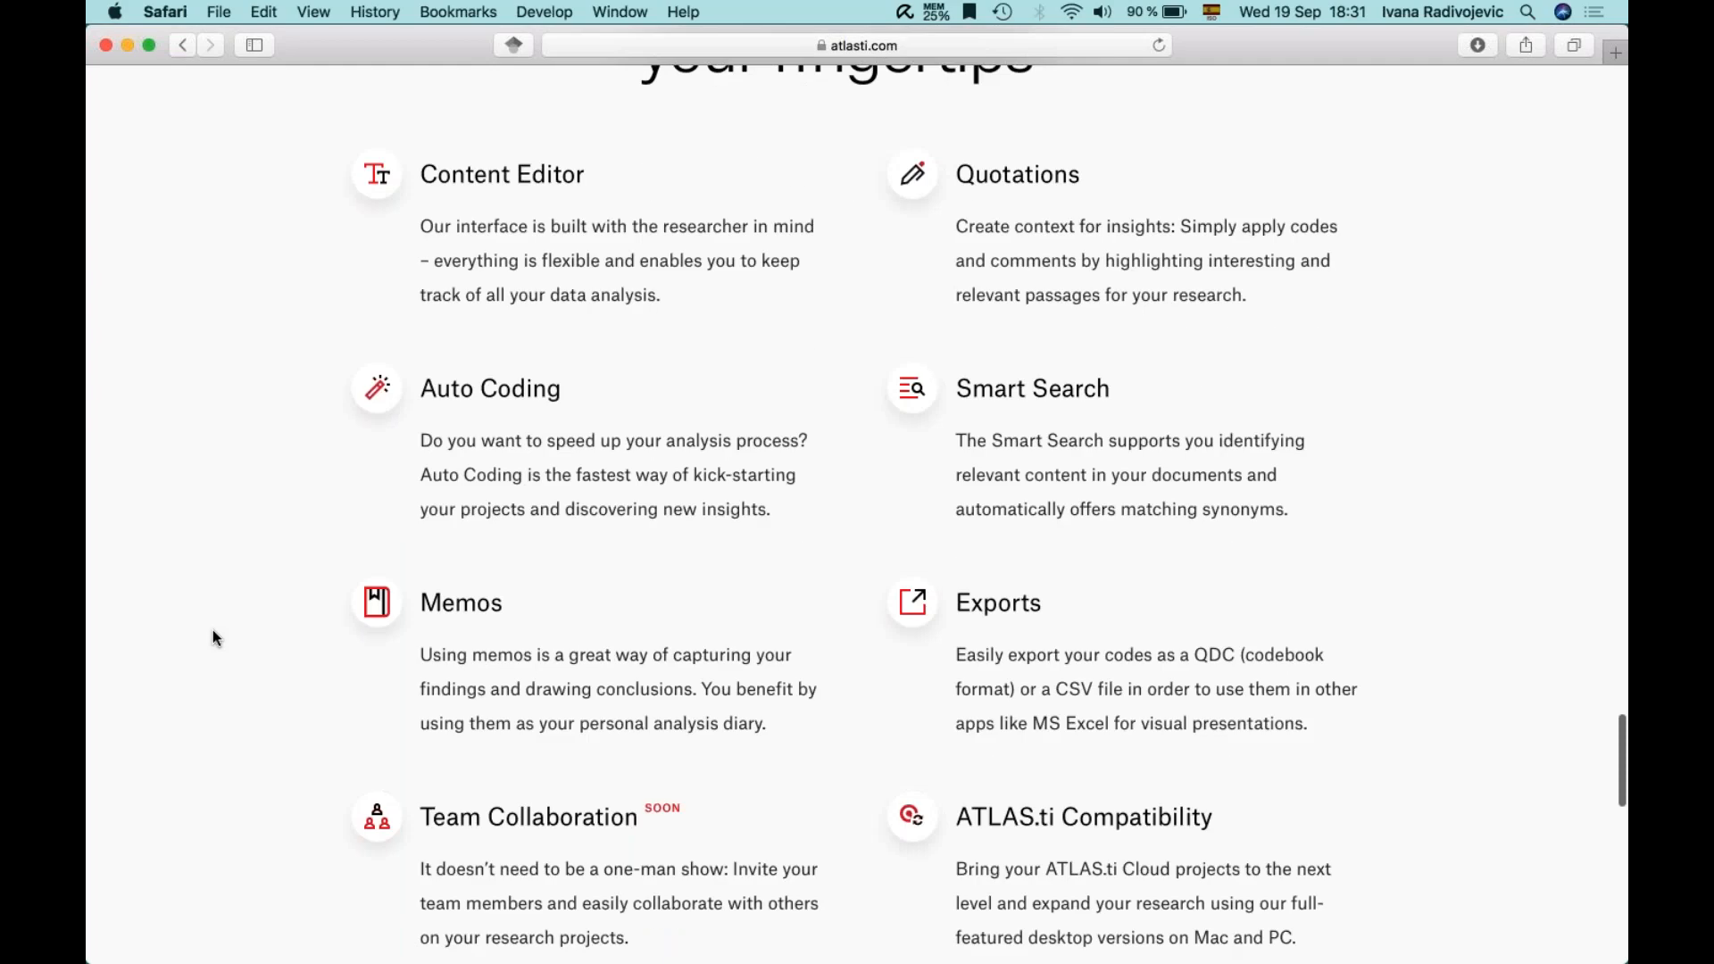
pyautogui.scroll(-9, 213, 629)
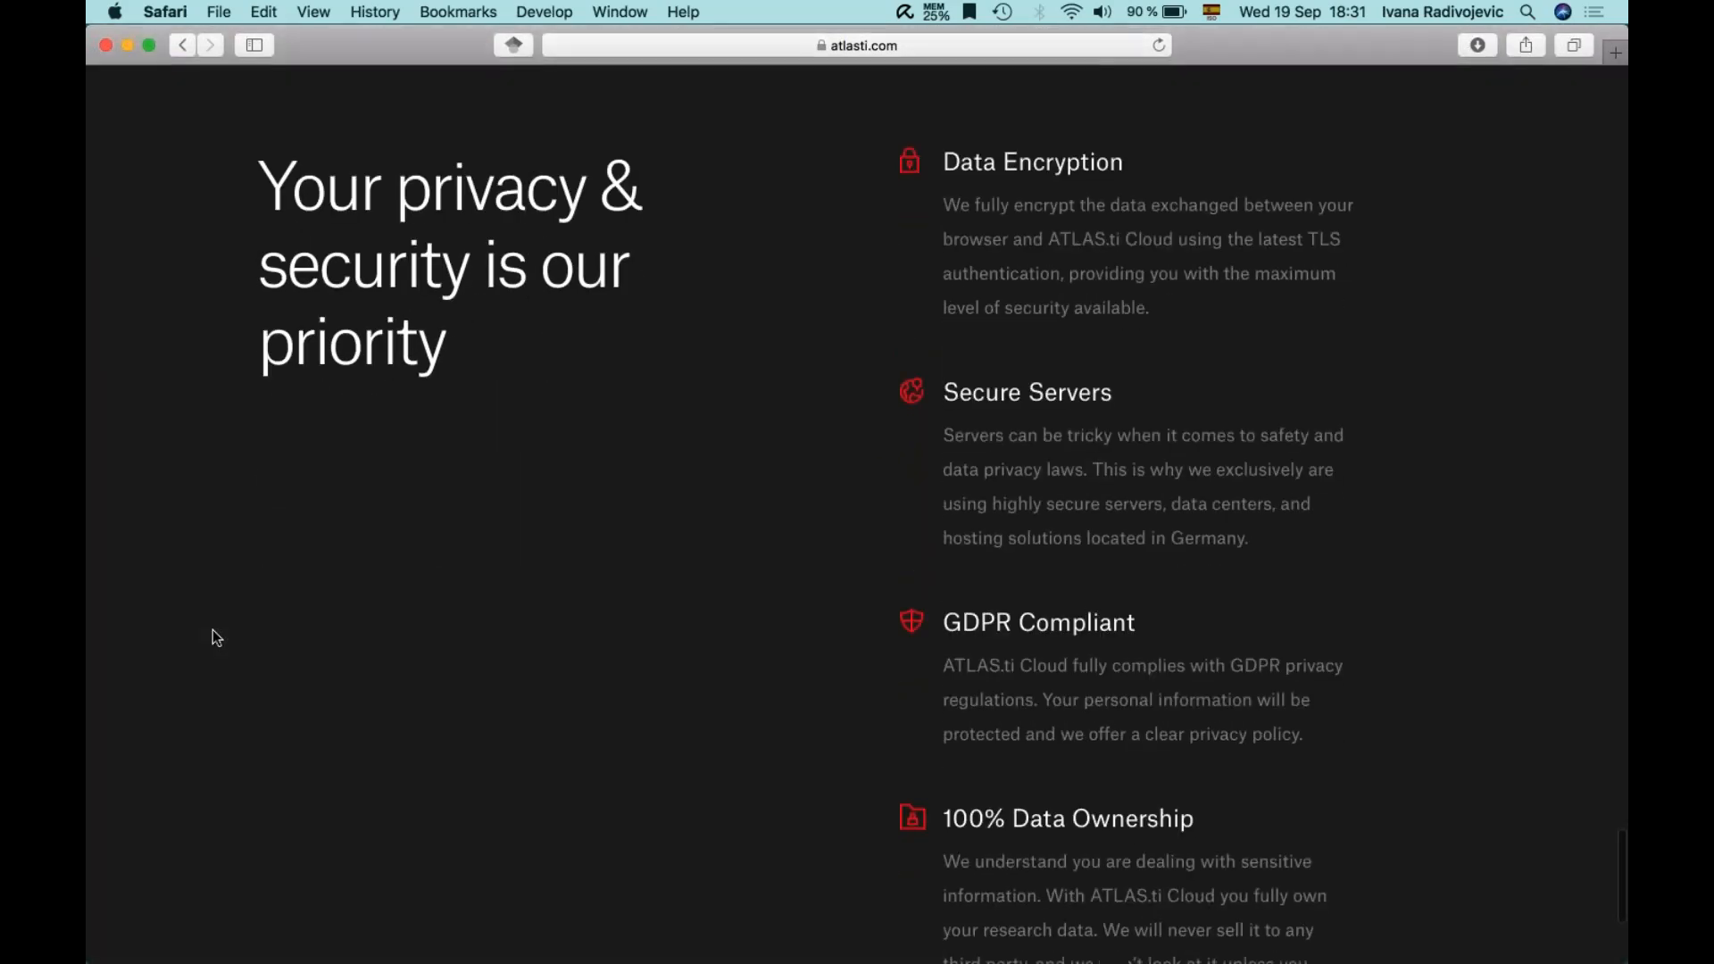
pyautogui.scroll(6, 212, 629)
pyautogui.scroll(20, 213, 629)
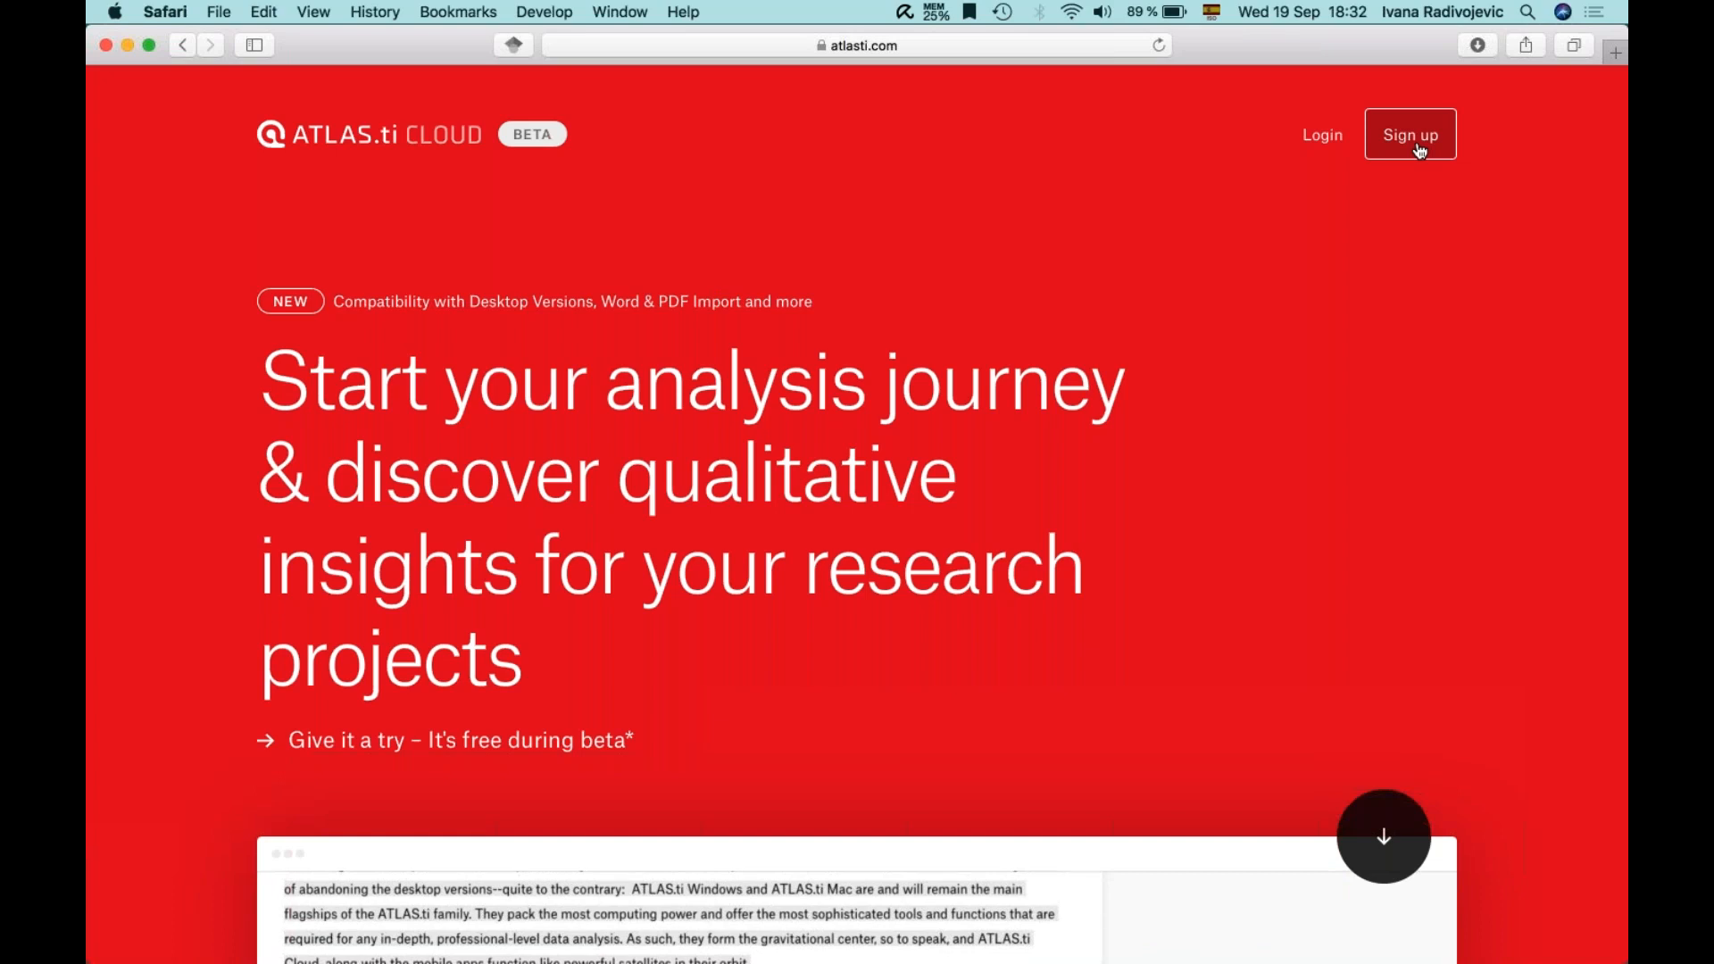
# - Log in to ATLAS.ti Cloud and open the Demo Interview Project's three documents
pyautogui.click(1323, 143)
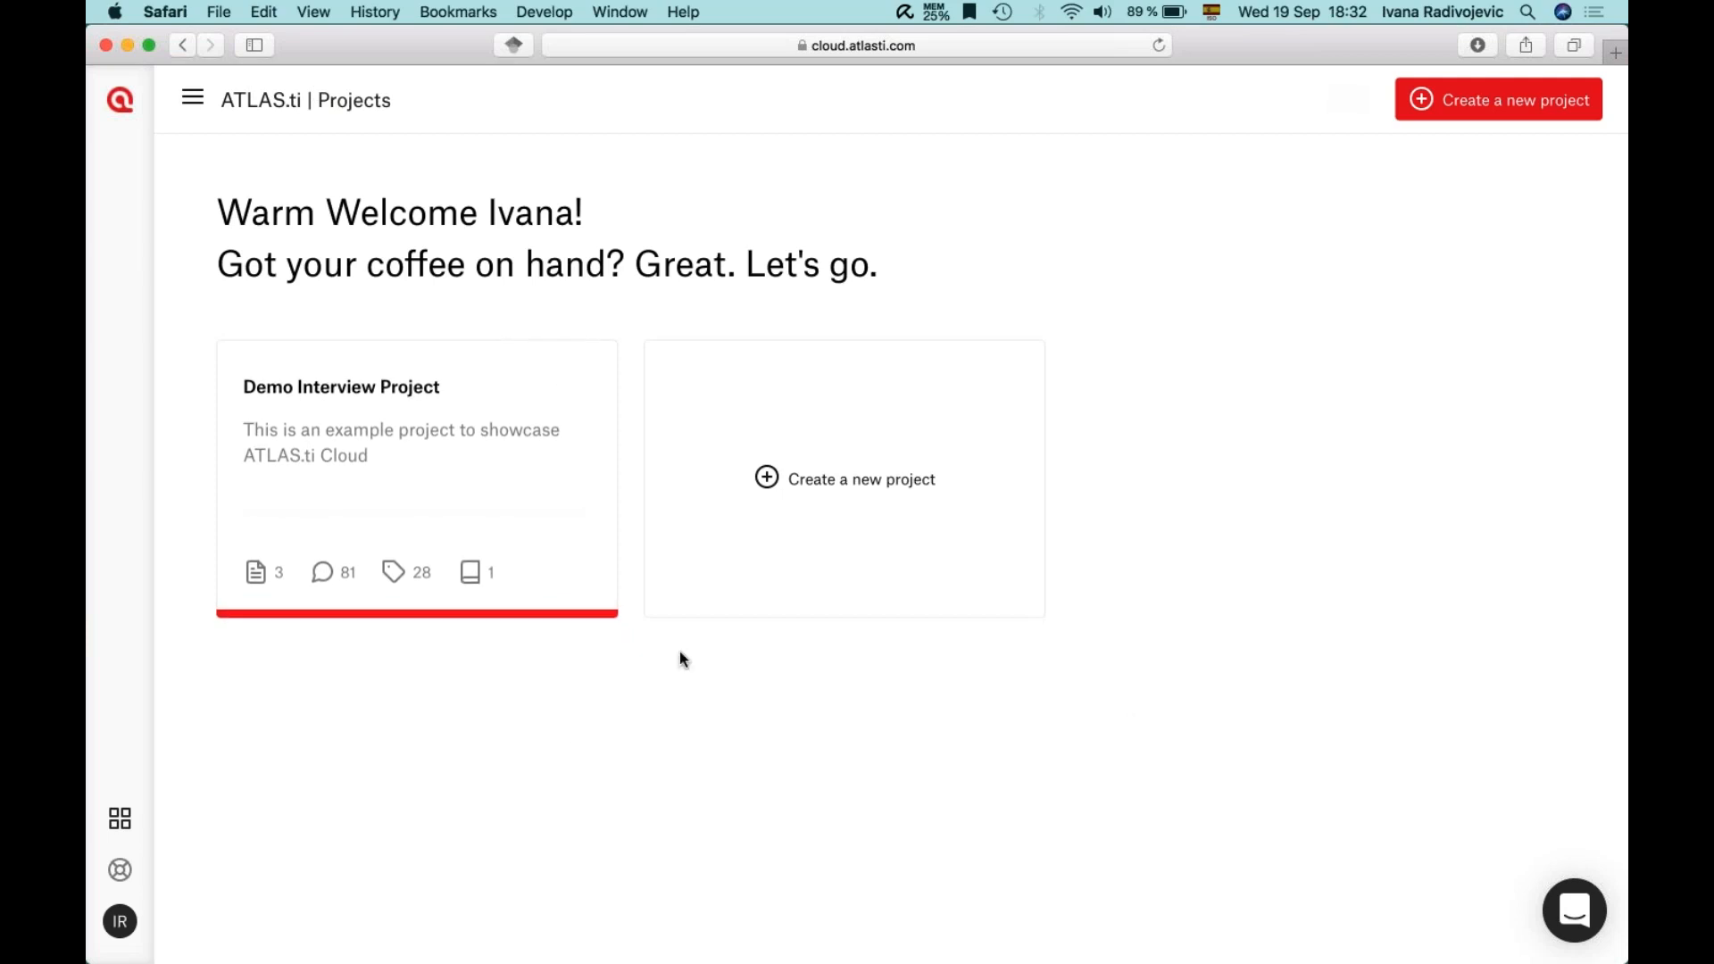
pyautogui.click(344, 432)
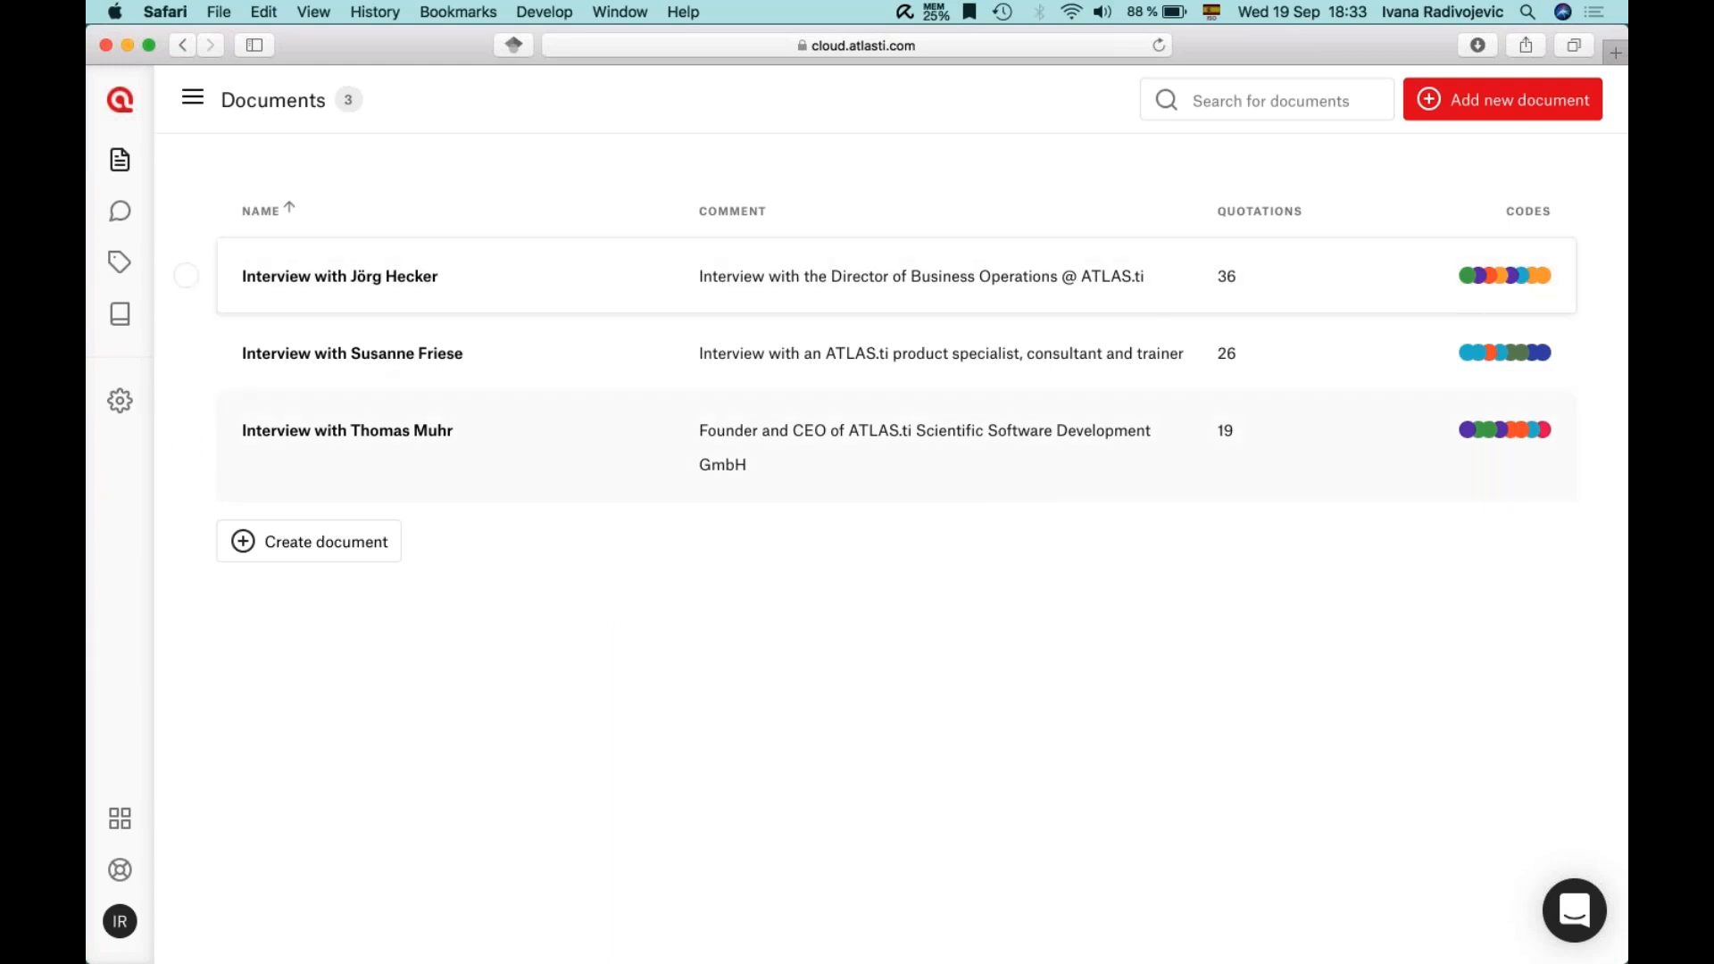
# - Look at the 'Add new document' options, then open the Director of Business Operations interview
pyautogui.click(1457, 84)
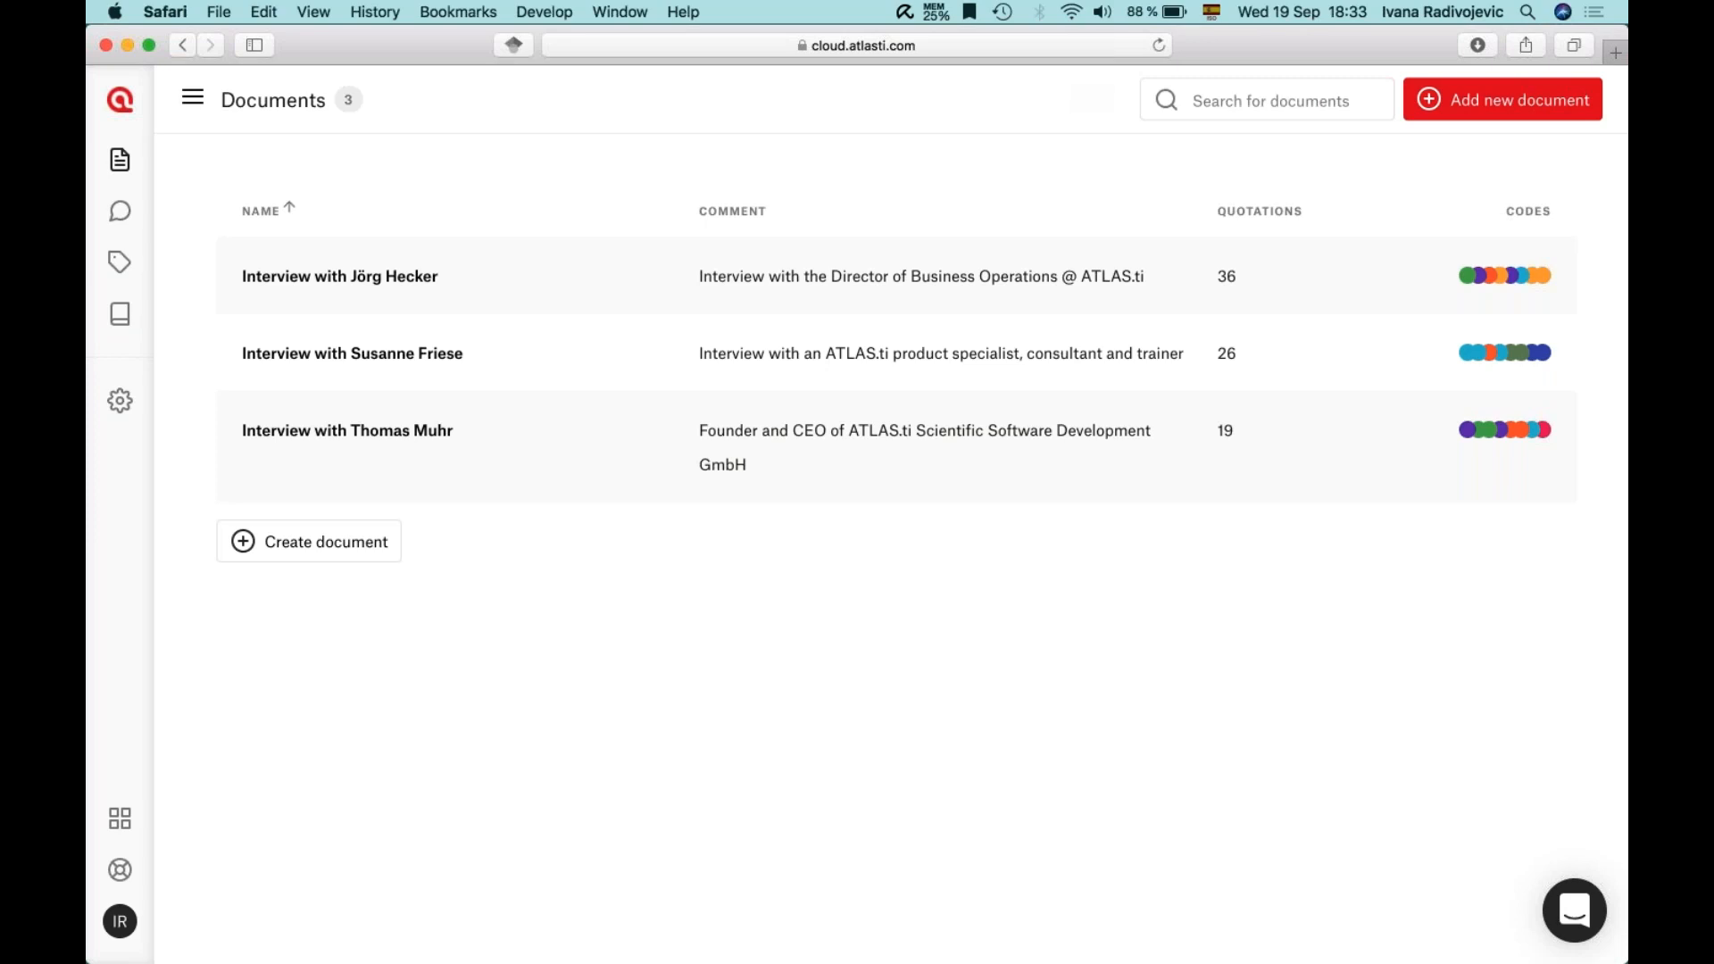
pyautogui.click(486, 278)
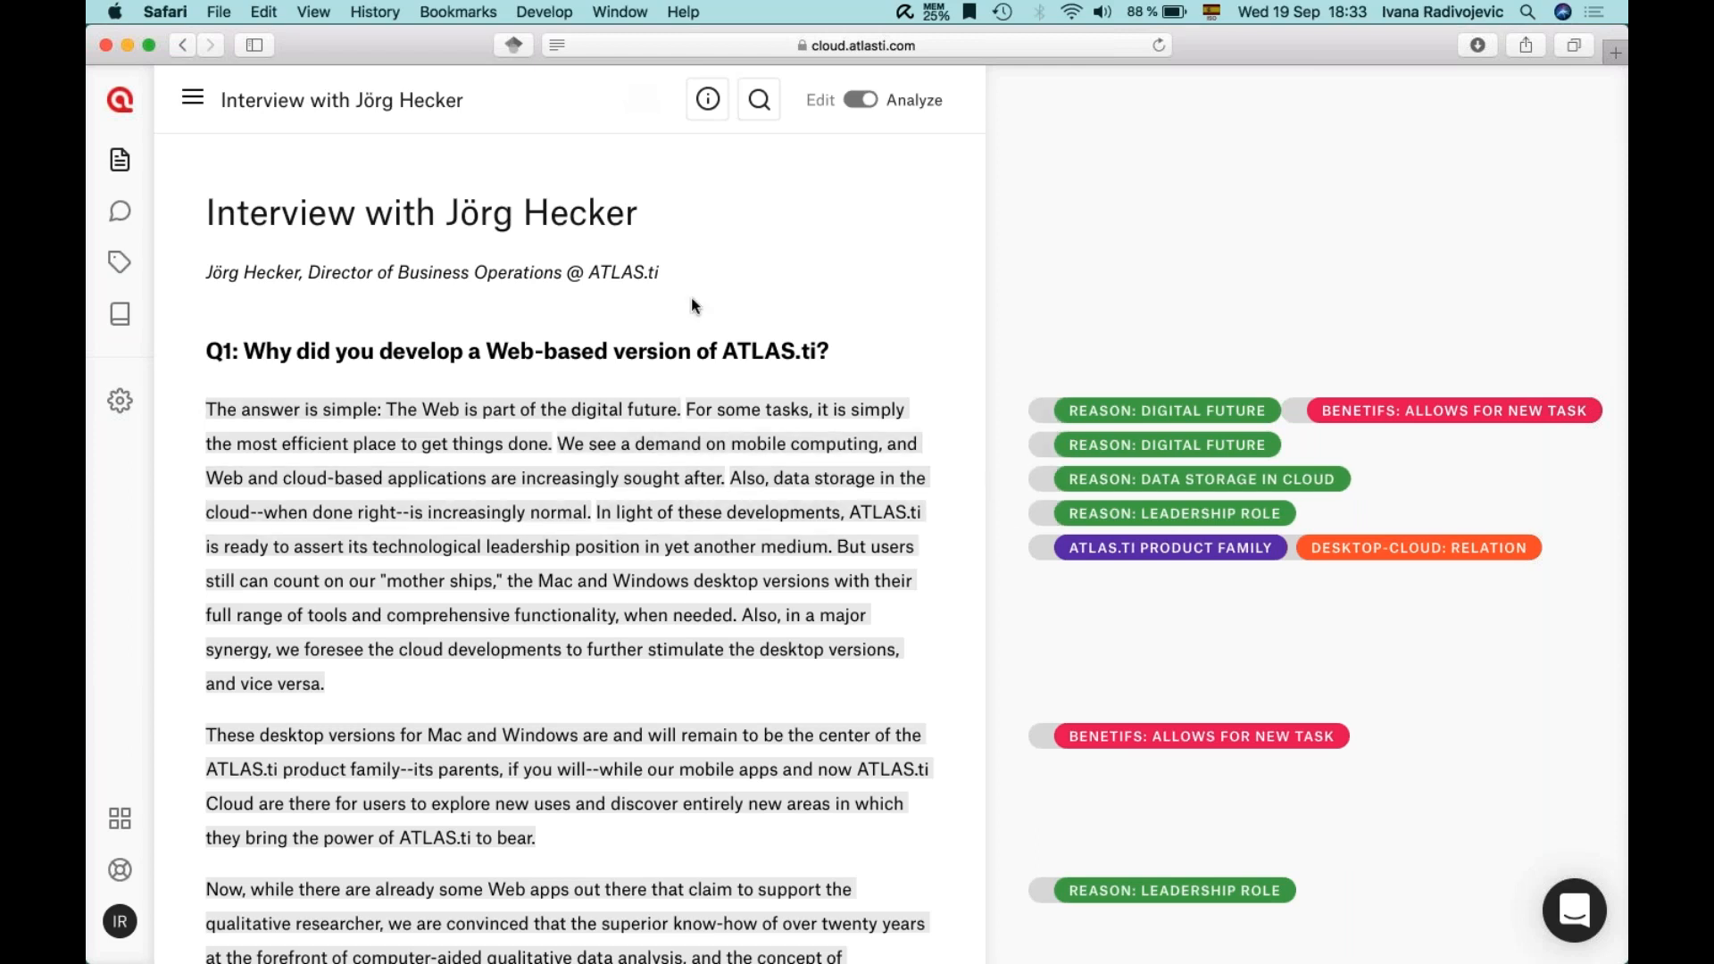
pyautogui.click(863, 101)
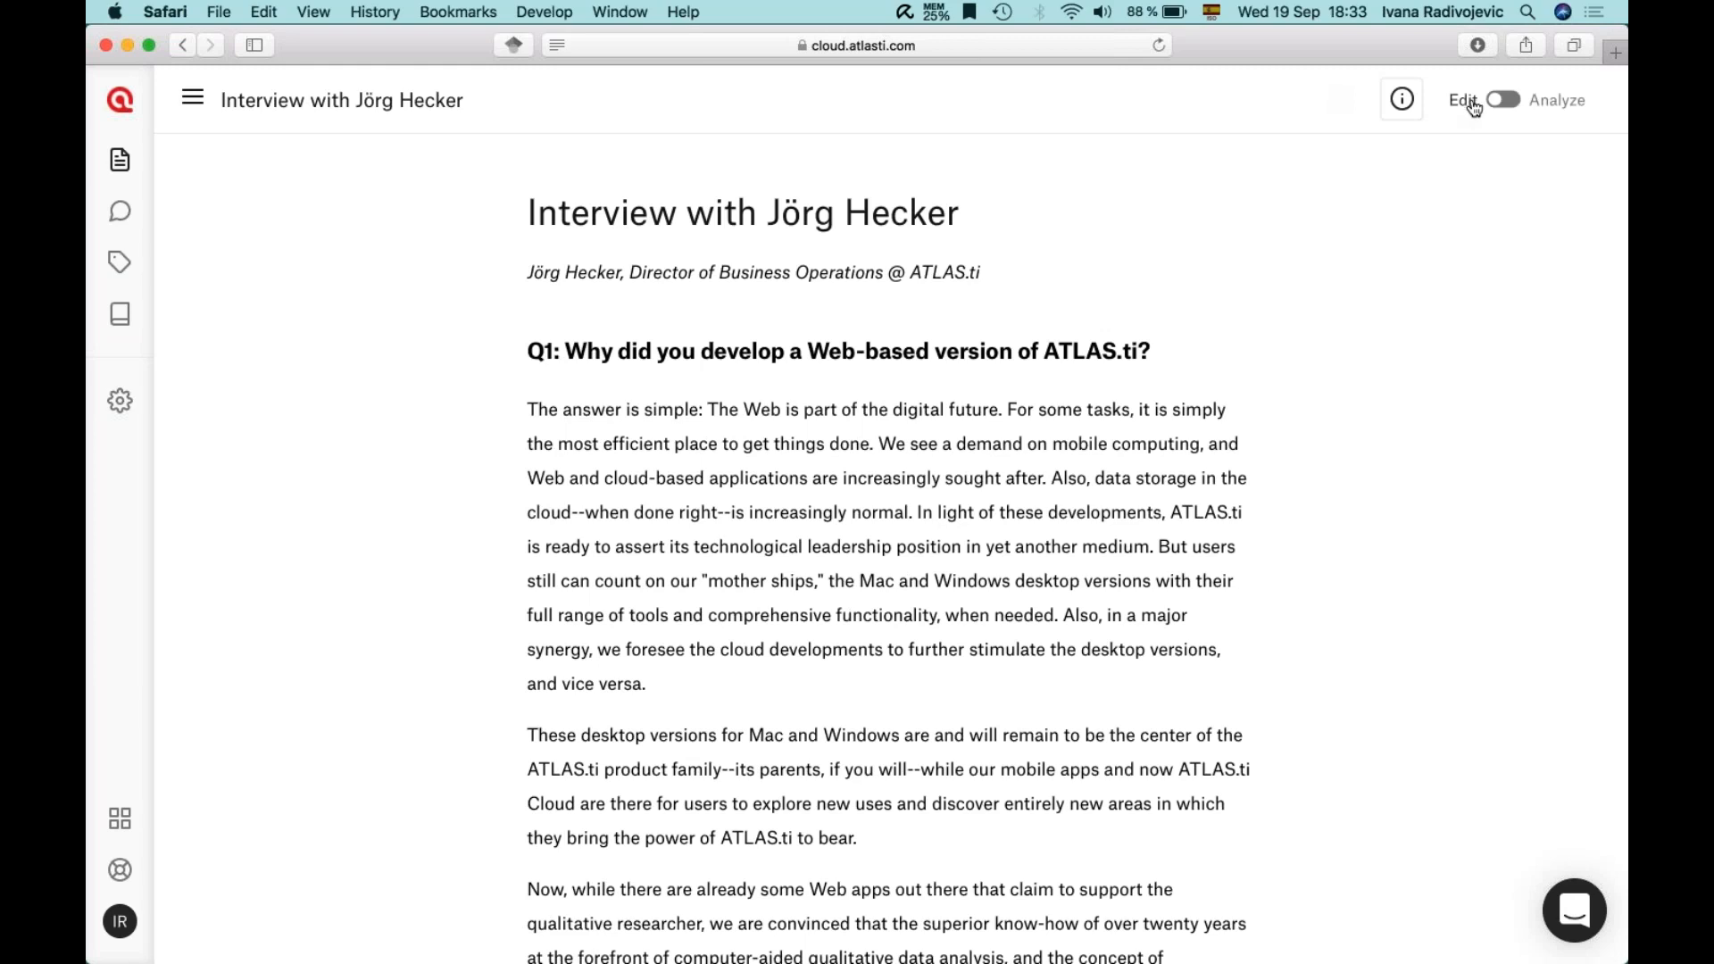
pyautogui.press('Return')
pyautogui.write('Add any information')
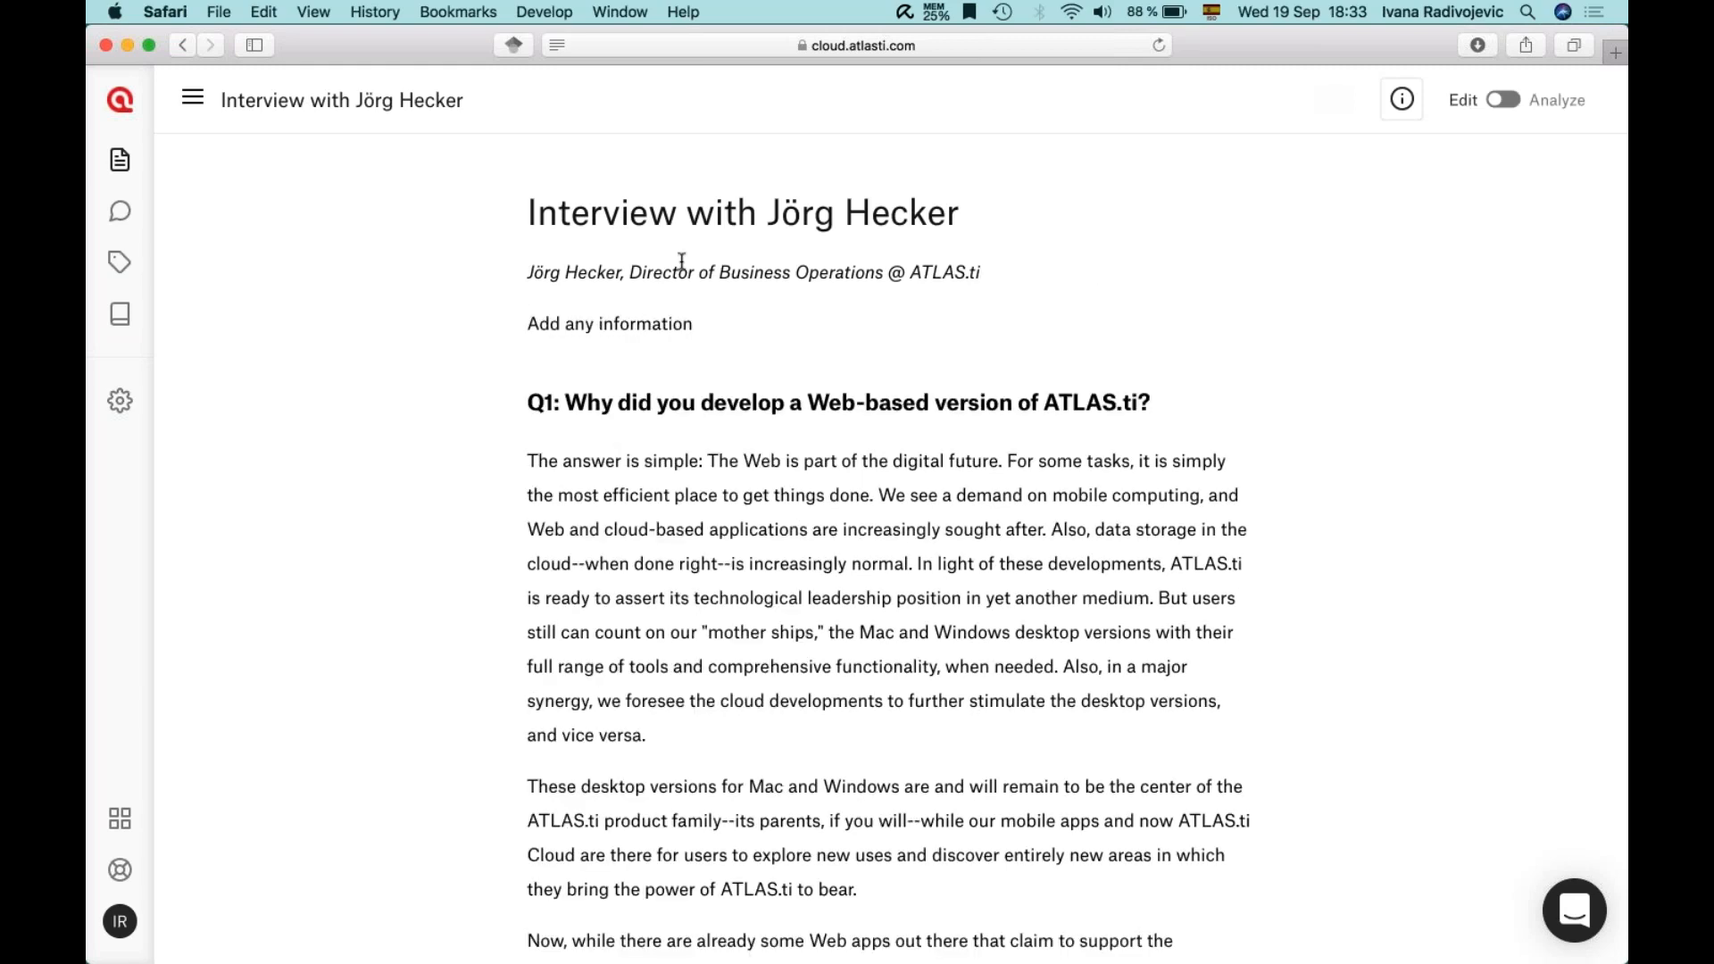
pyautogui.moveTo(530, 324); pyautogui.dragTo(711, 338)
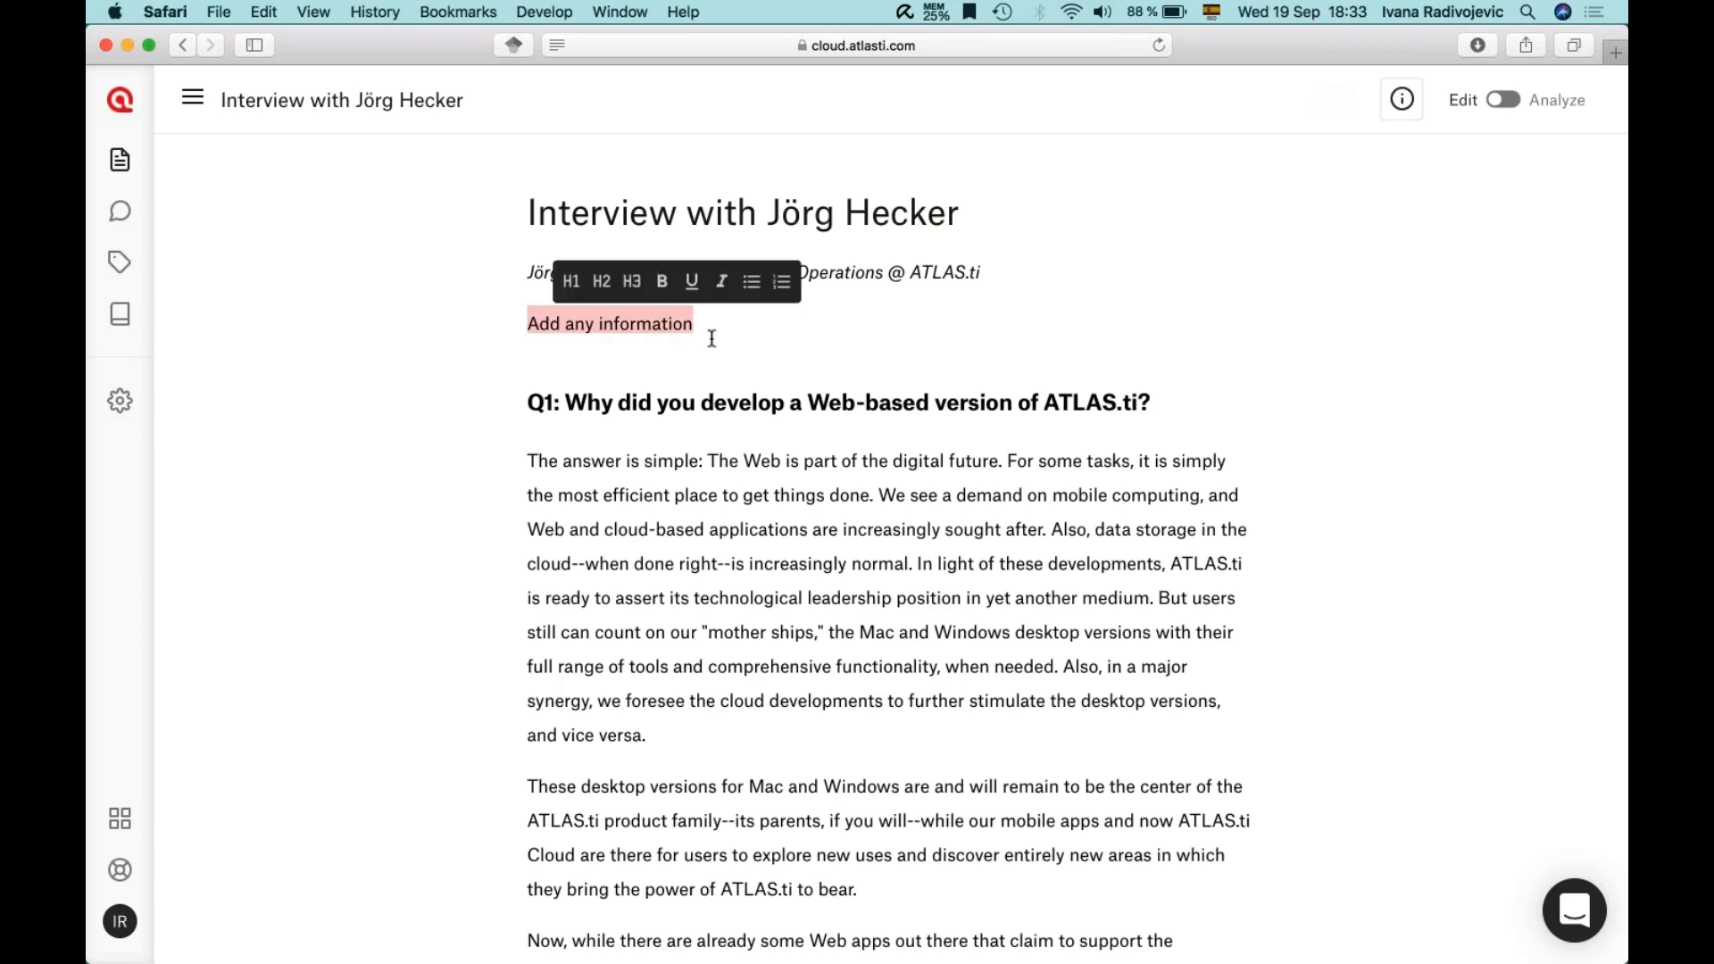
pyautogui.click(574, 284)
pyautogui.click(691, 317)
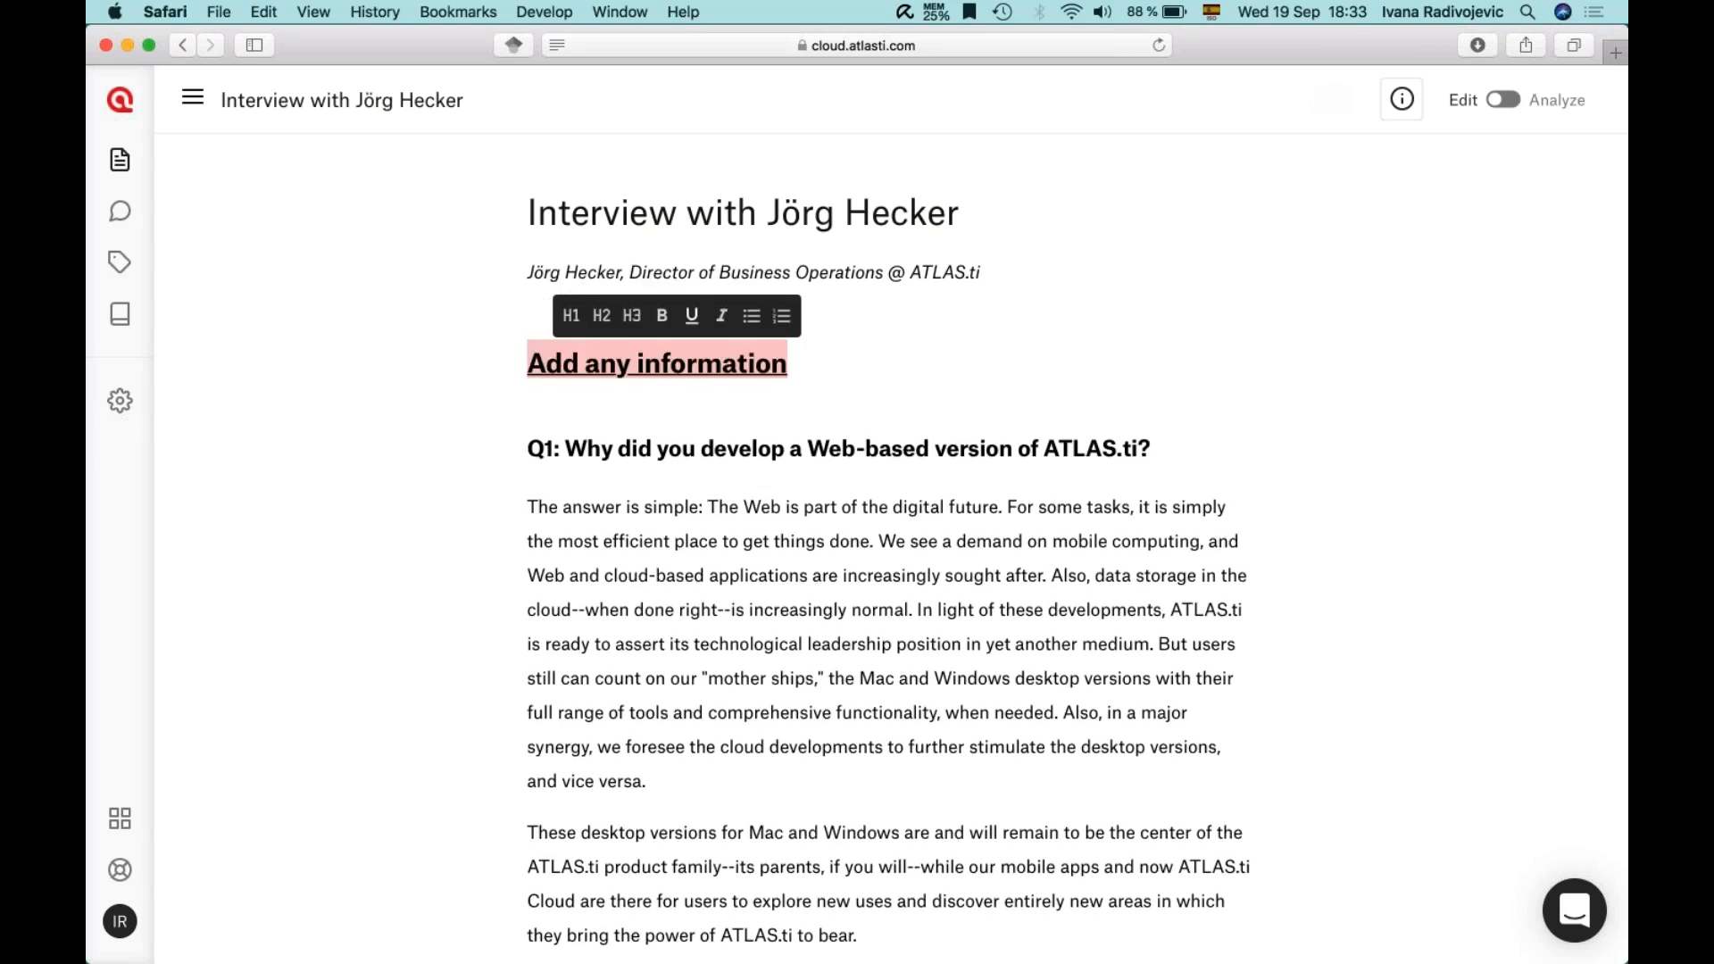
pyautogui.press('BackSpace')
pyautogui.press('super+z')
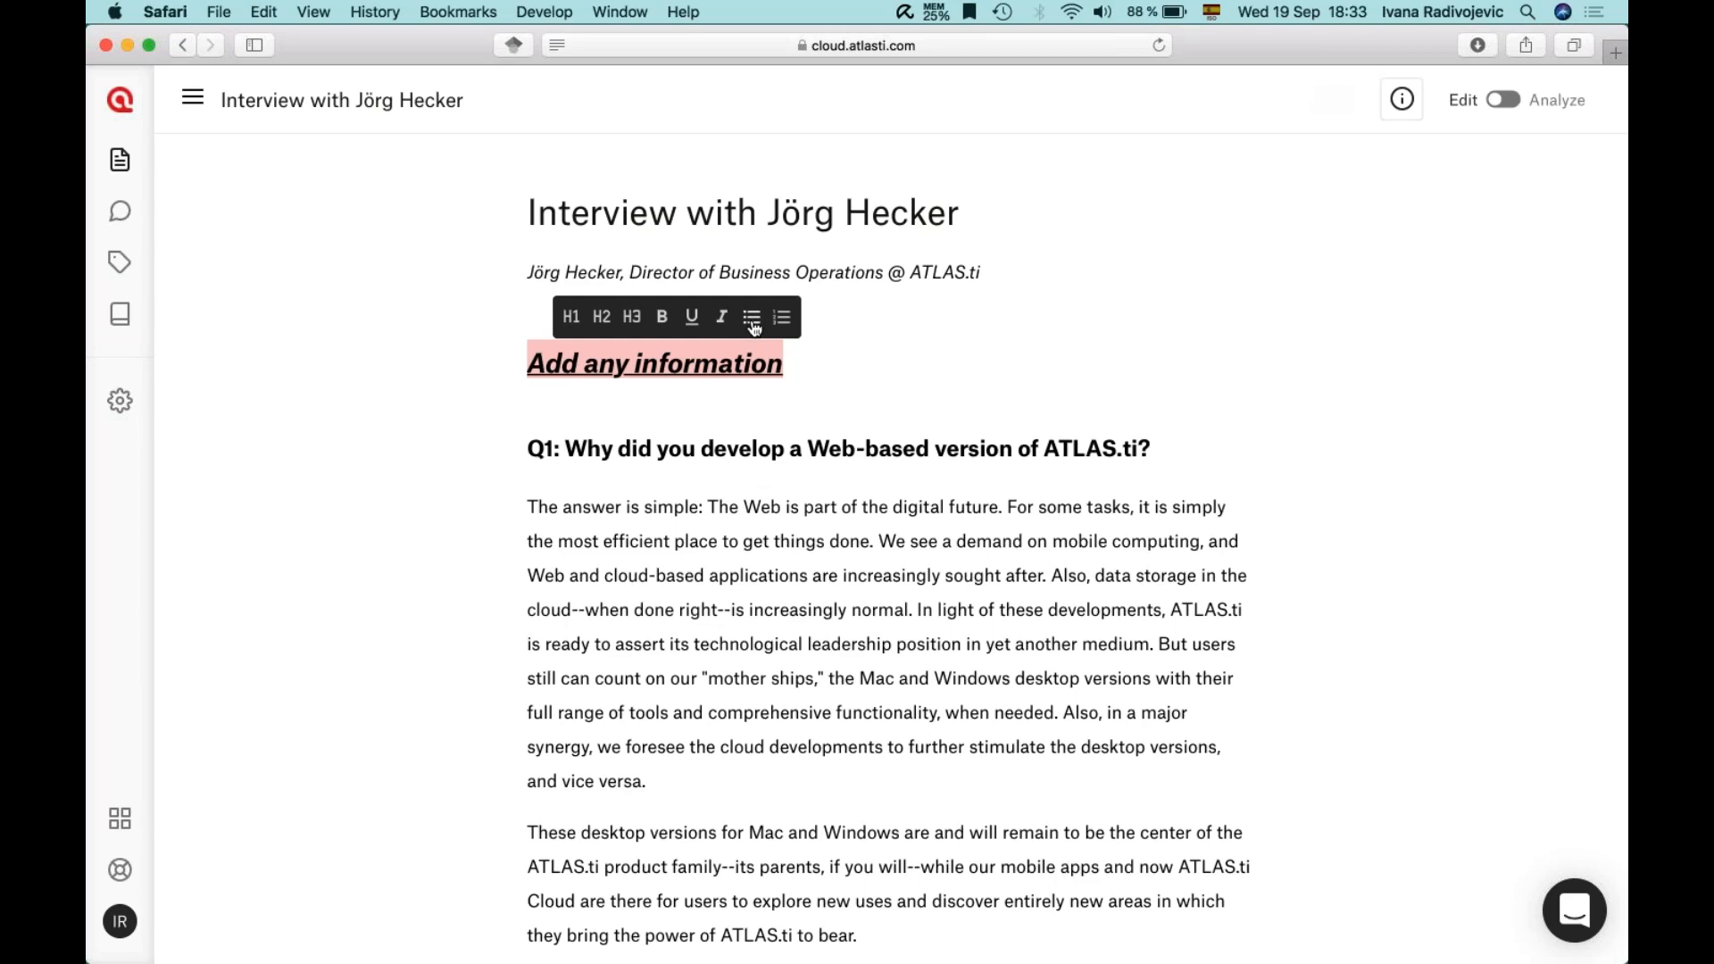
pyautogui.click(811, 353)
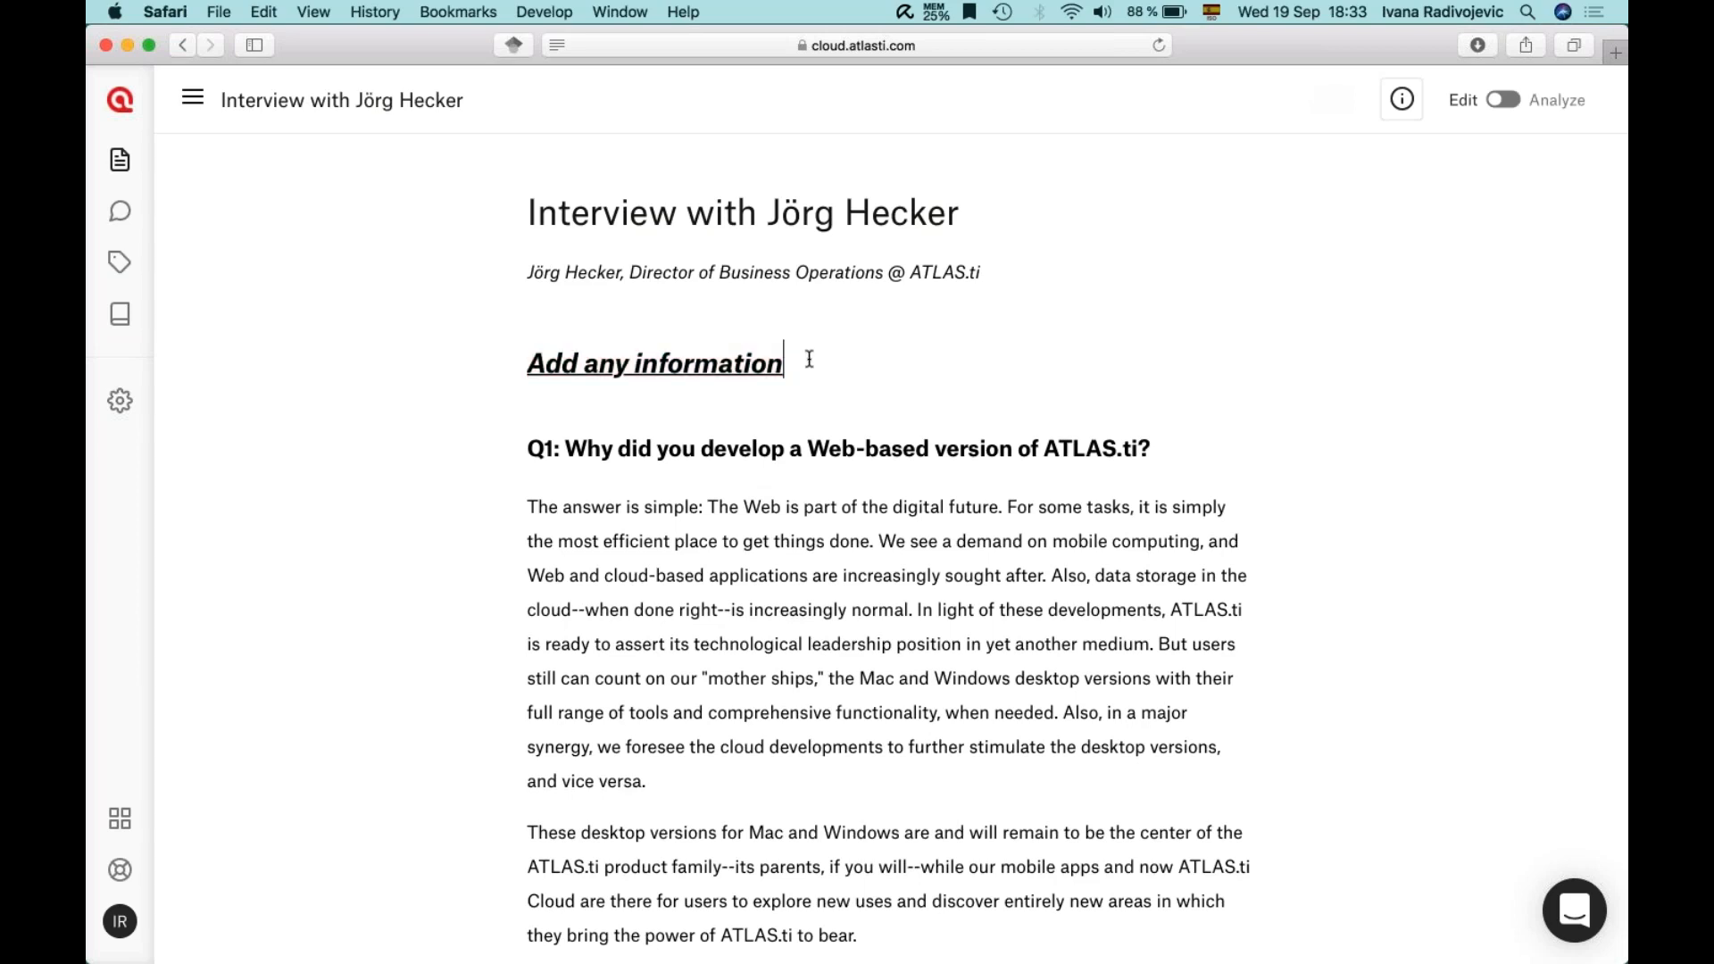
pyautogui.press('Return')
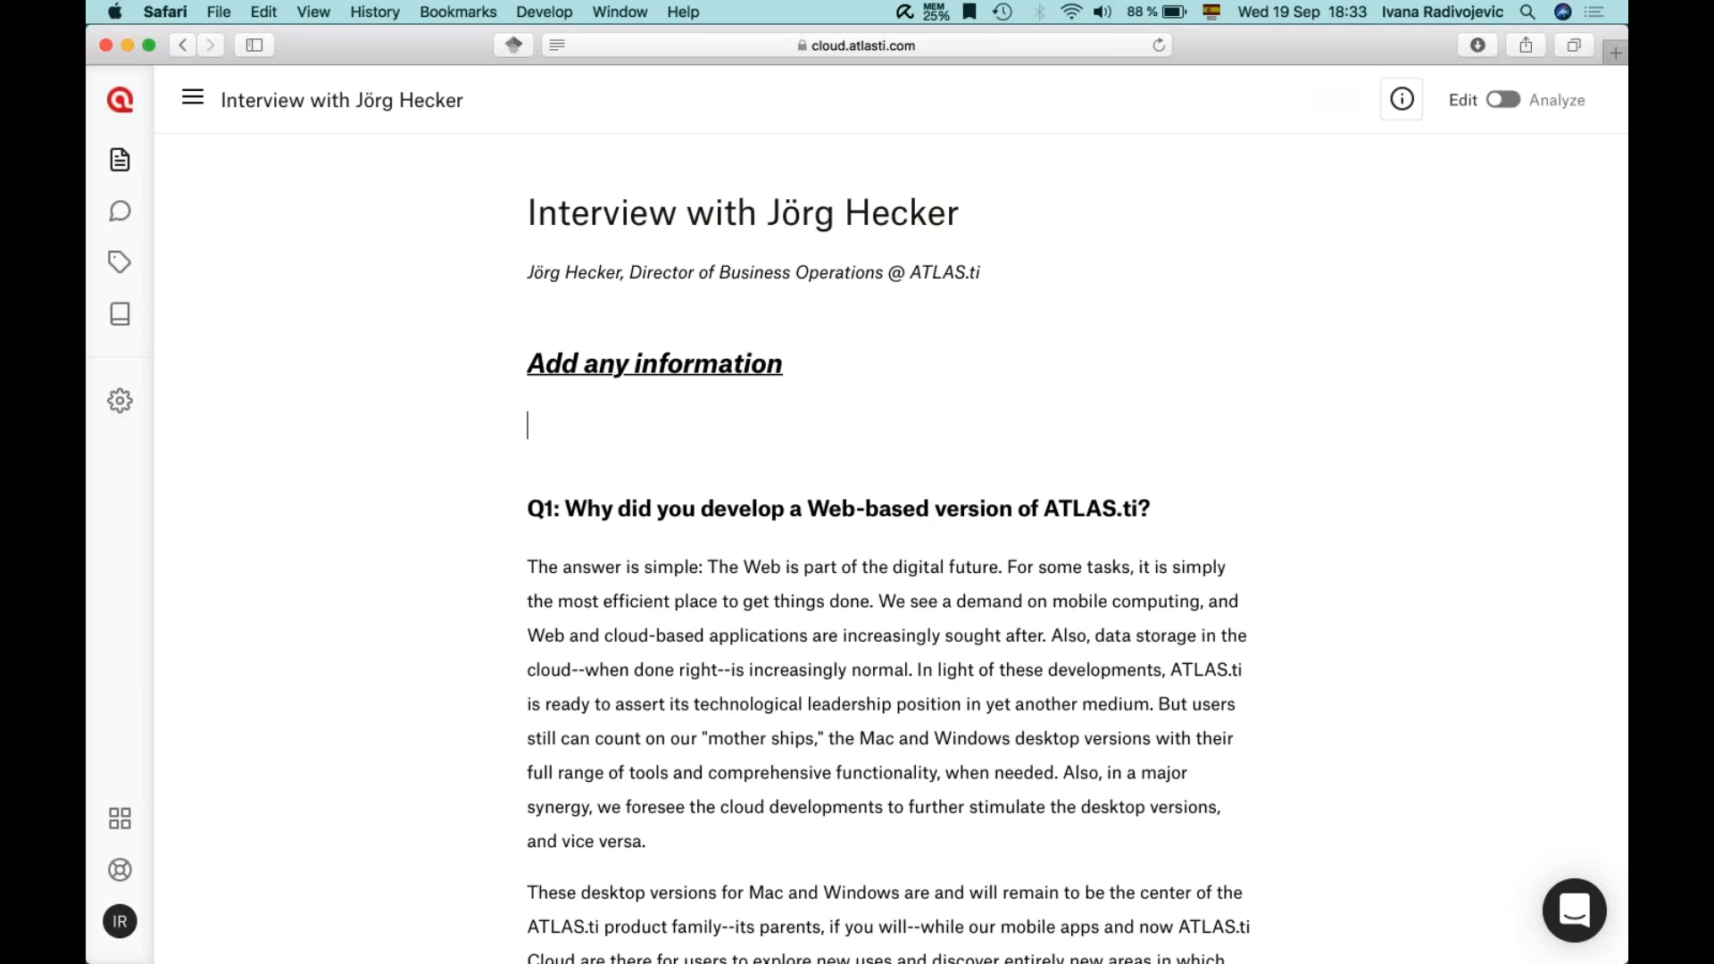
pyautogui.moveTo(531, 425); pyautogui.dragTo(542, 329)
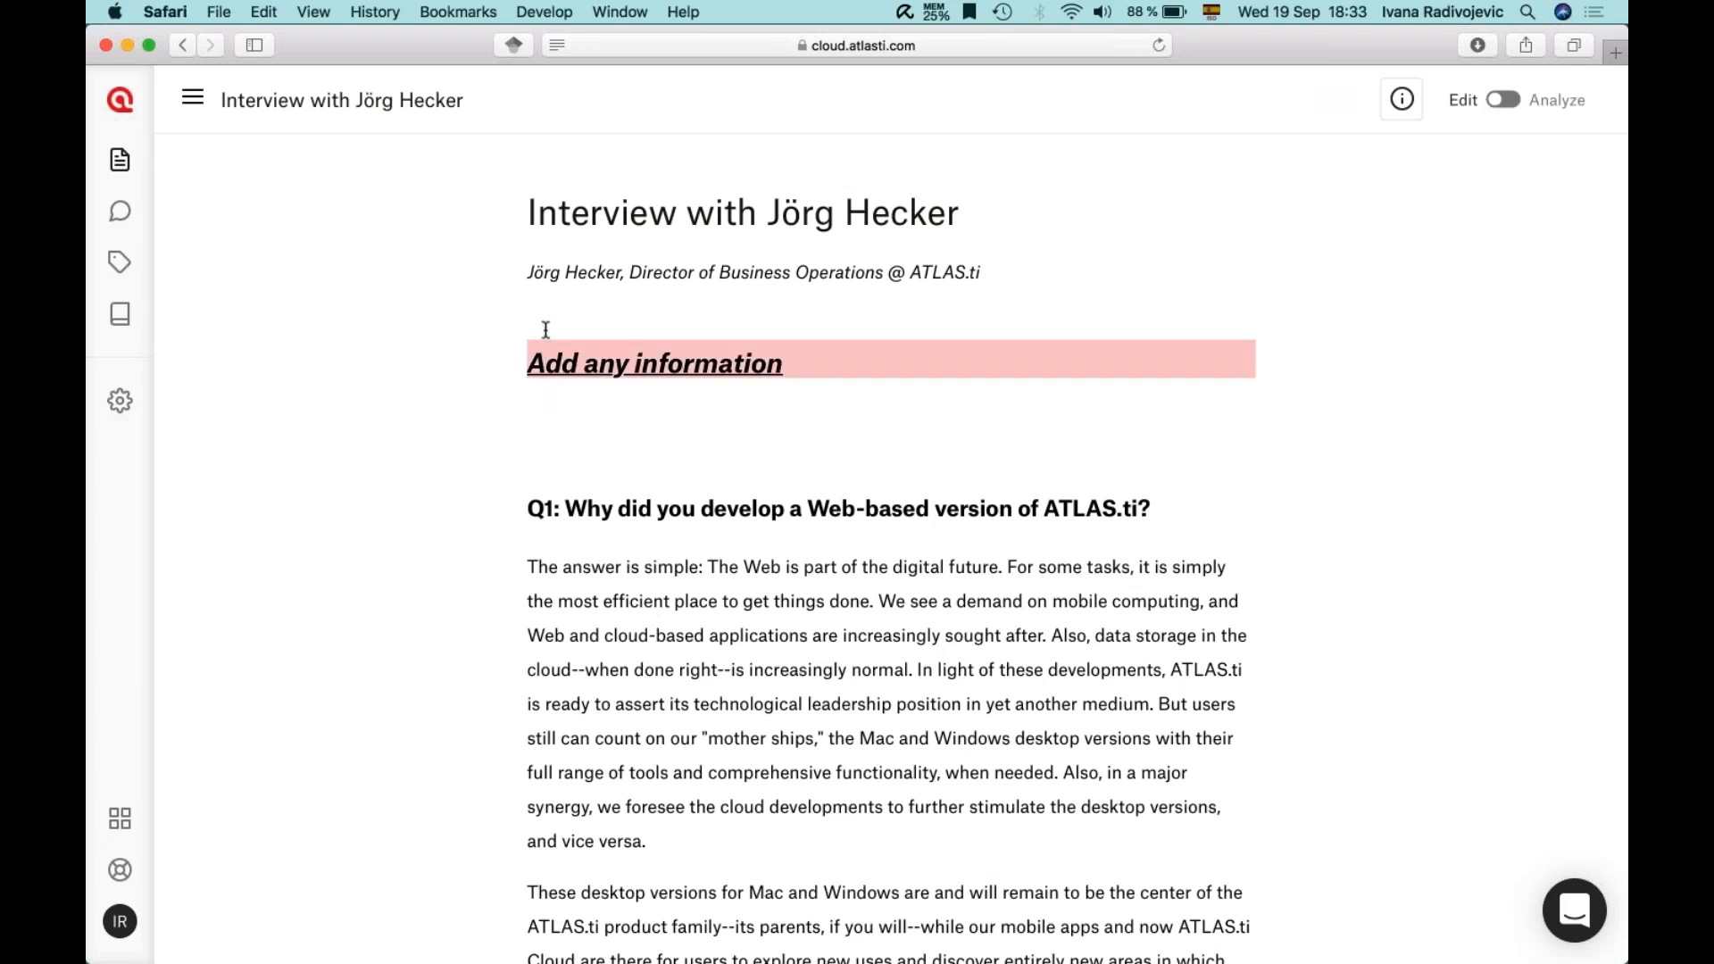
pyautogui.press('BackSpace')
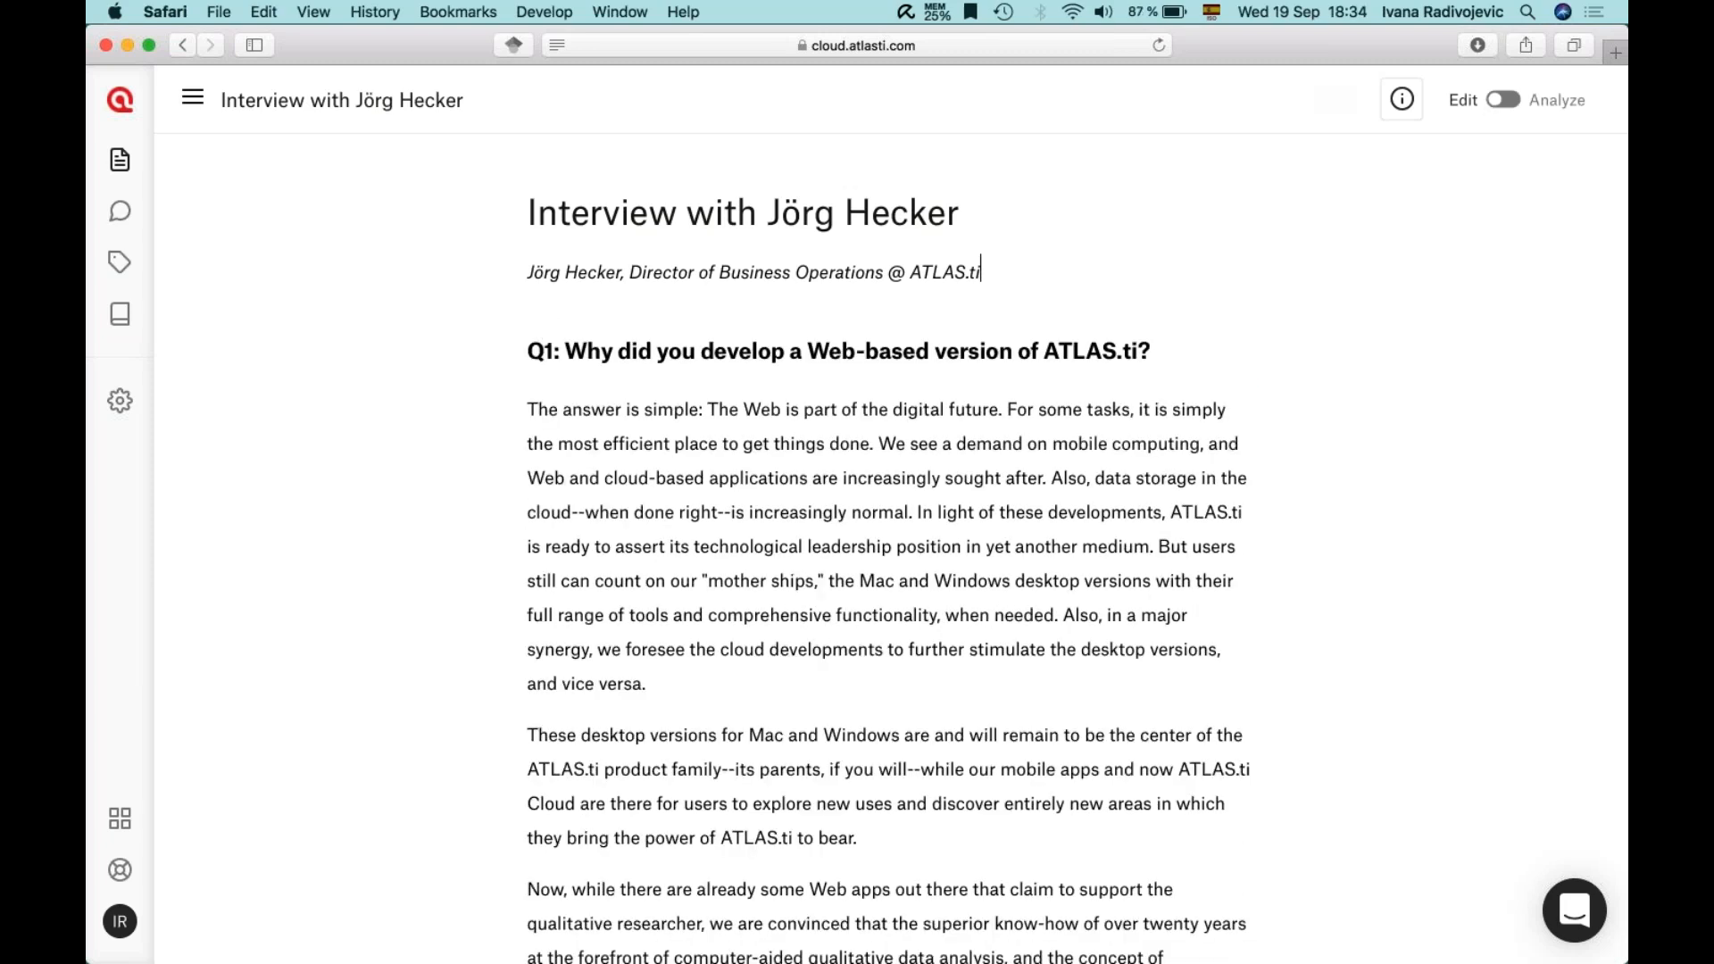
pyautogui.click(1504, 100)
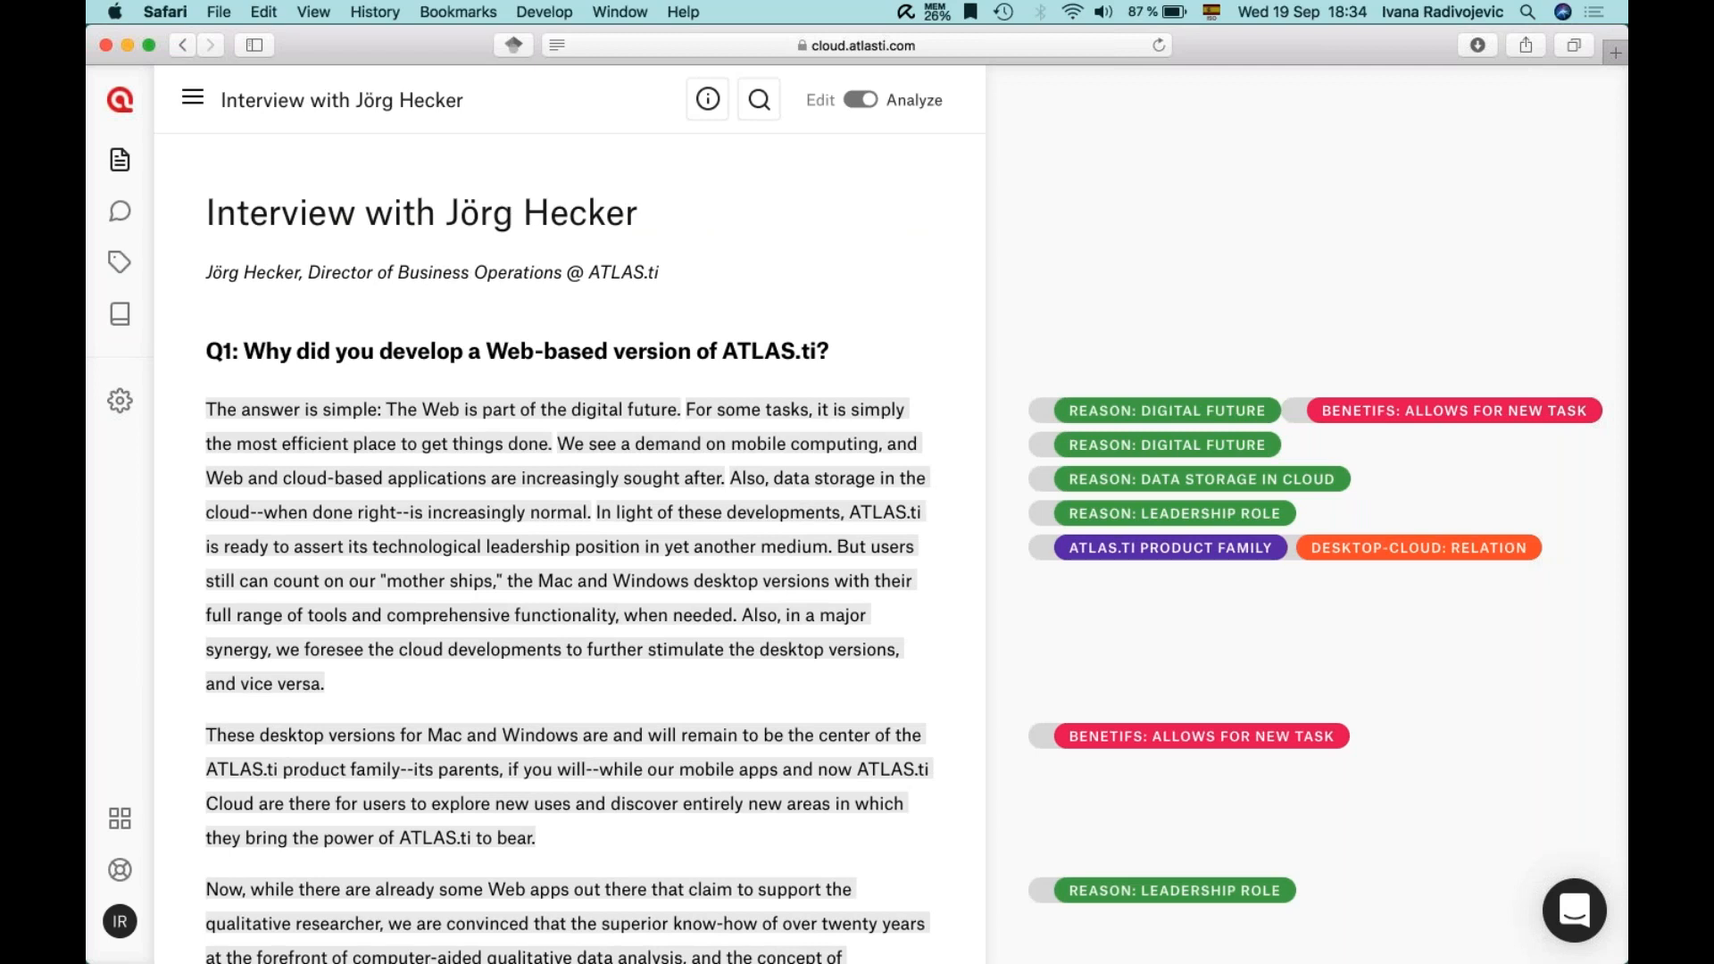
# - Scroll down and select the 'These desktop versions…' paragraph in the interview
pyautogui.scroll(-5, 340, 446)
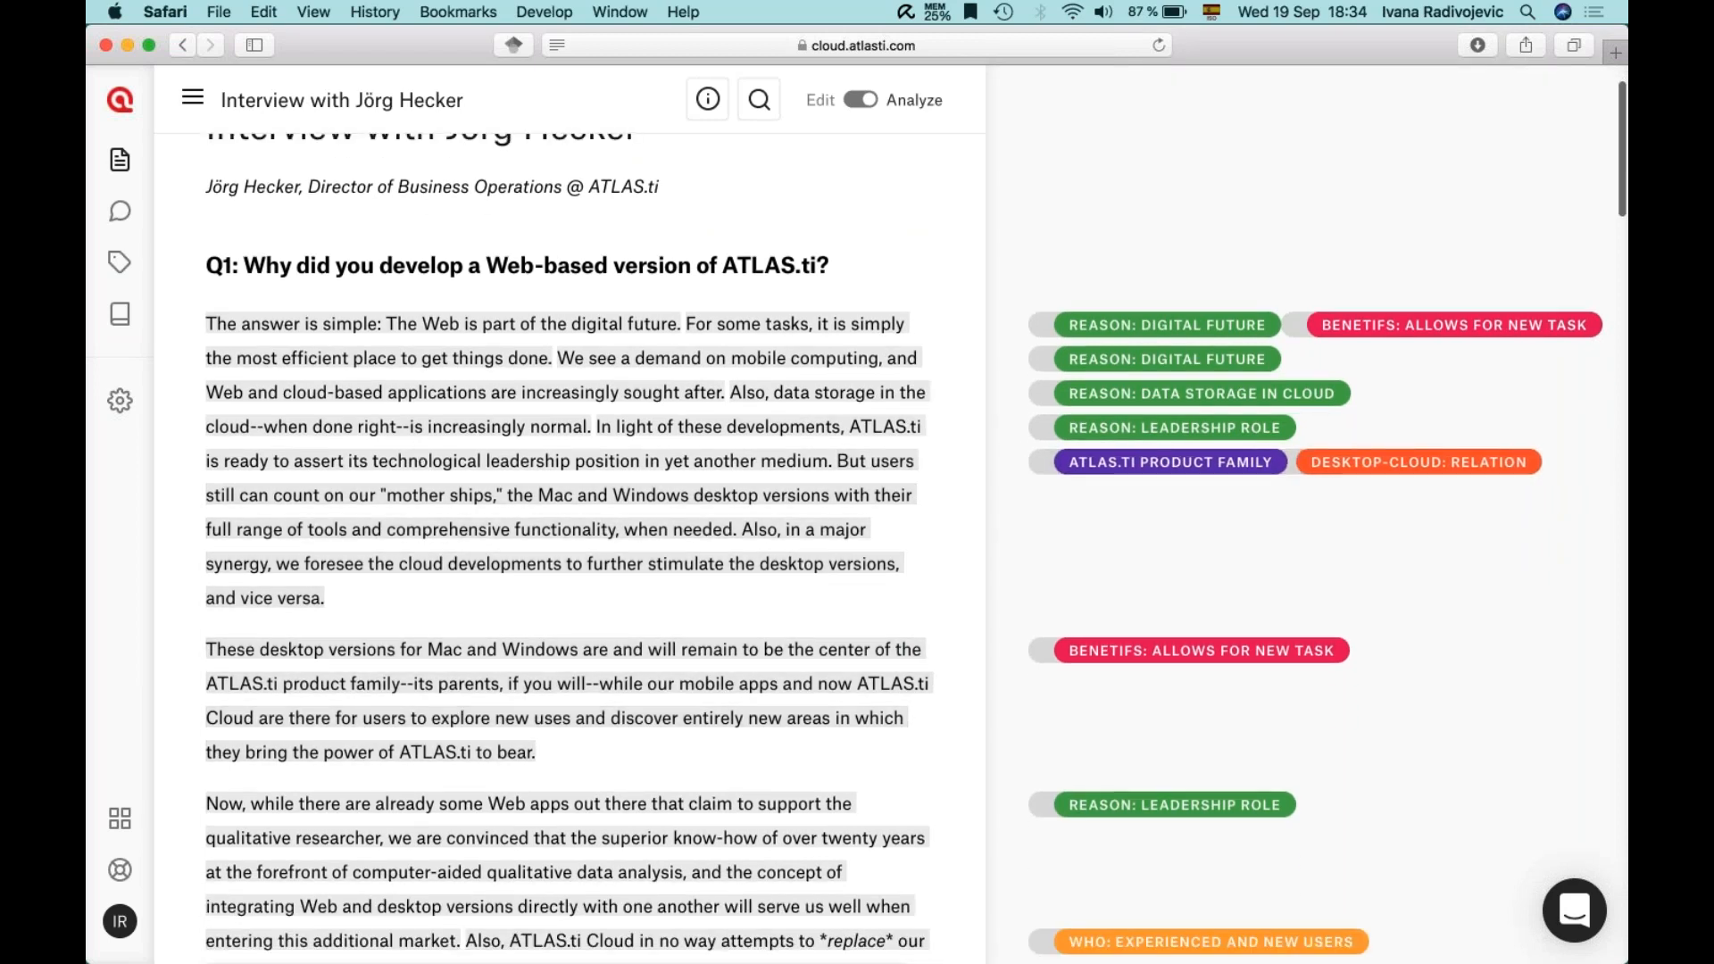
pyautogui.scroll(-1, 567, 546)
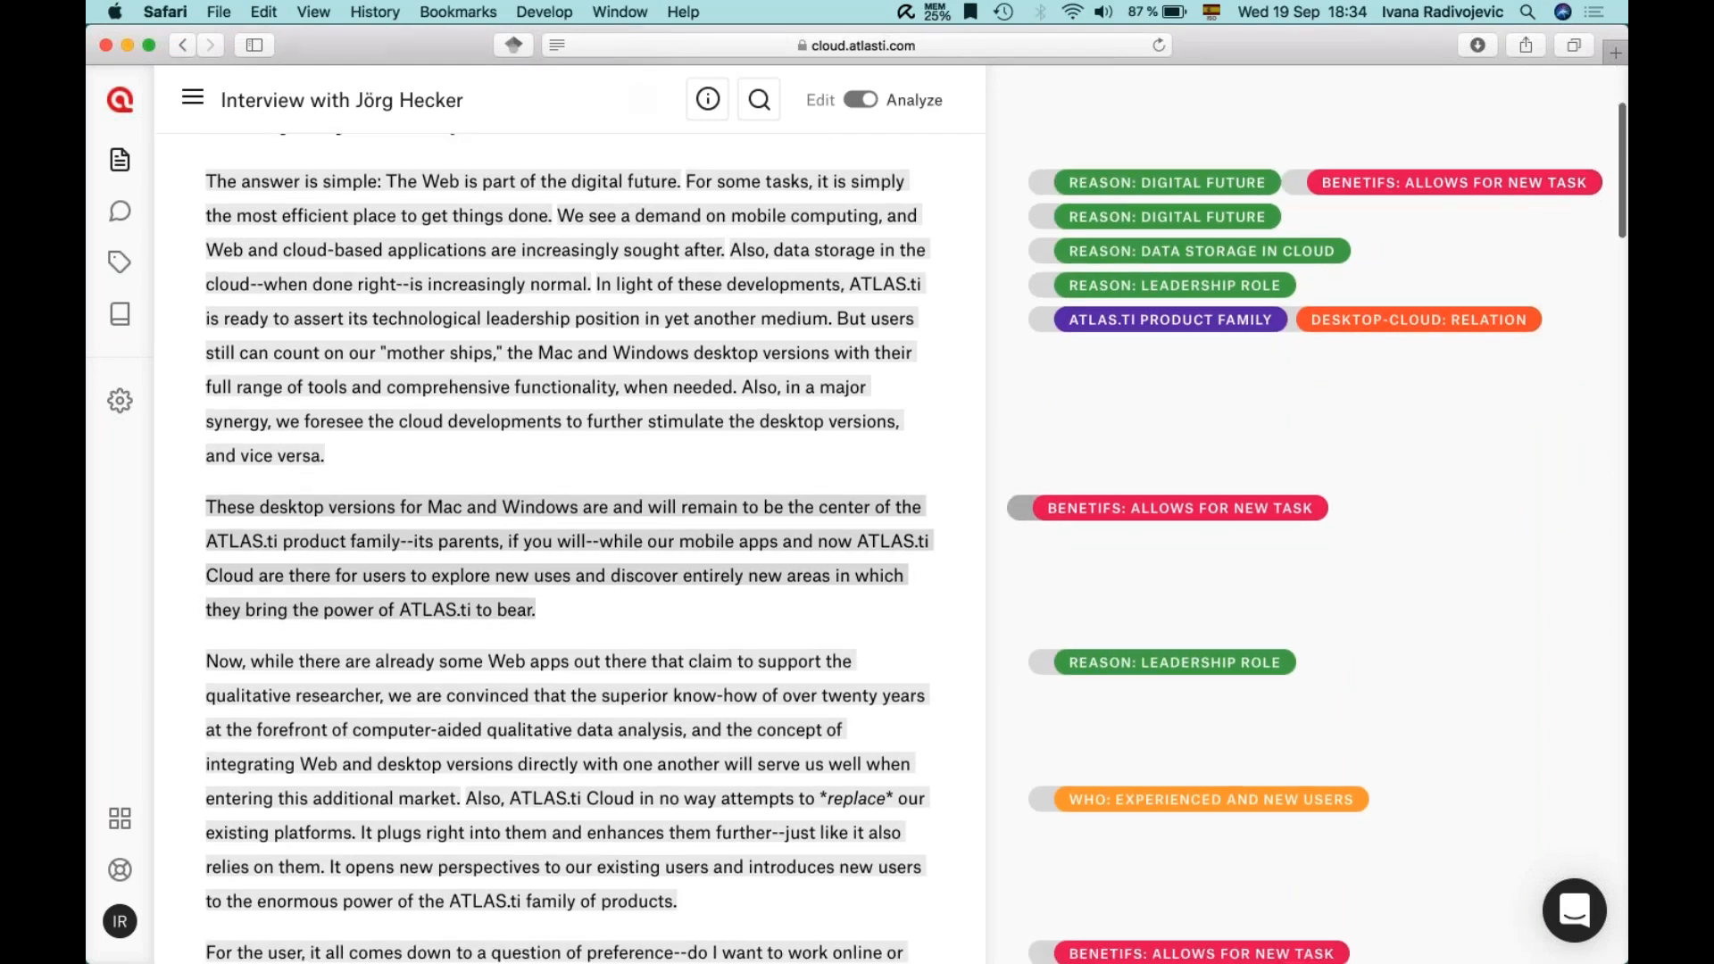
pyautogui.scroll(-1, 568, 546)
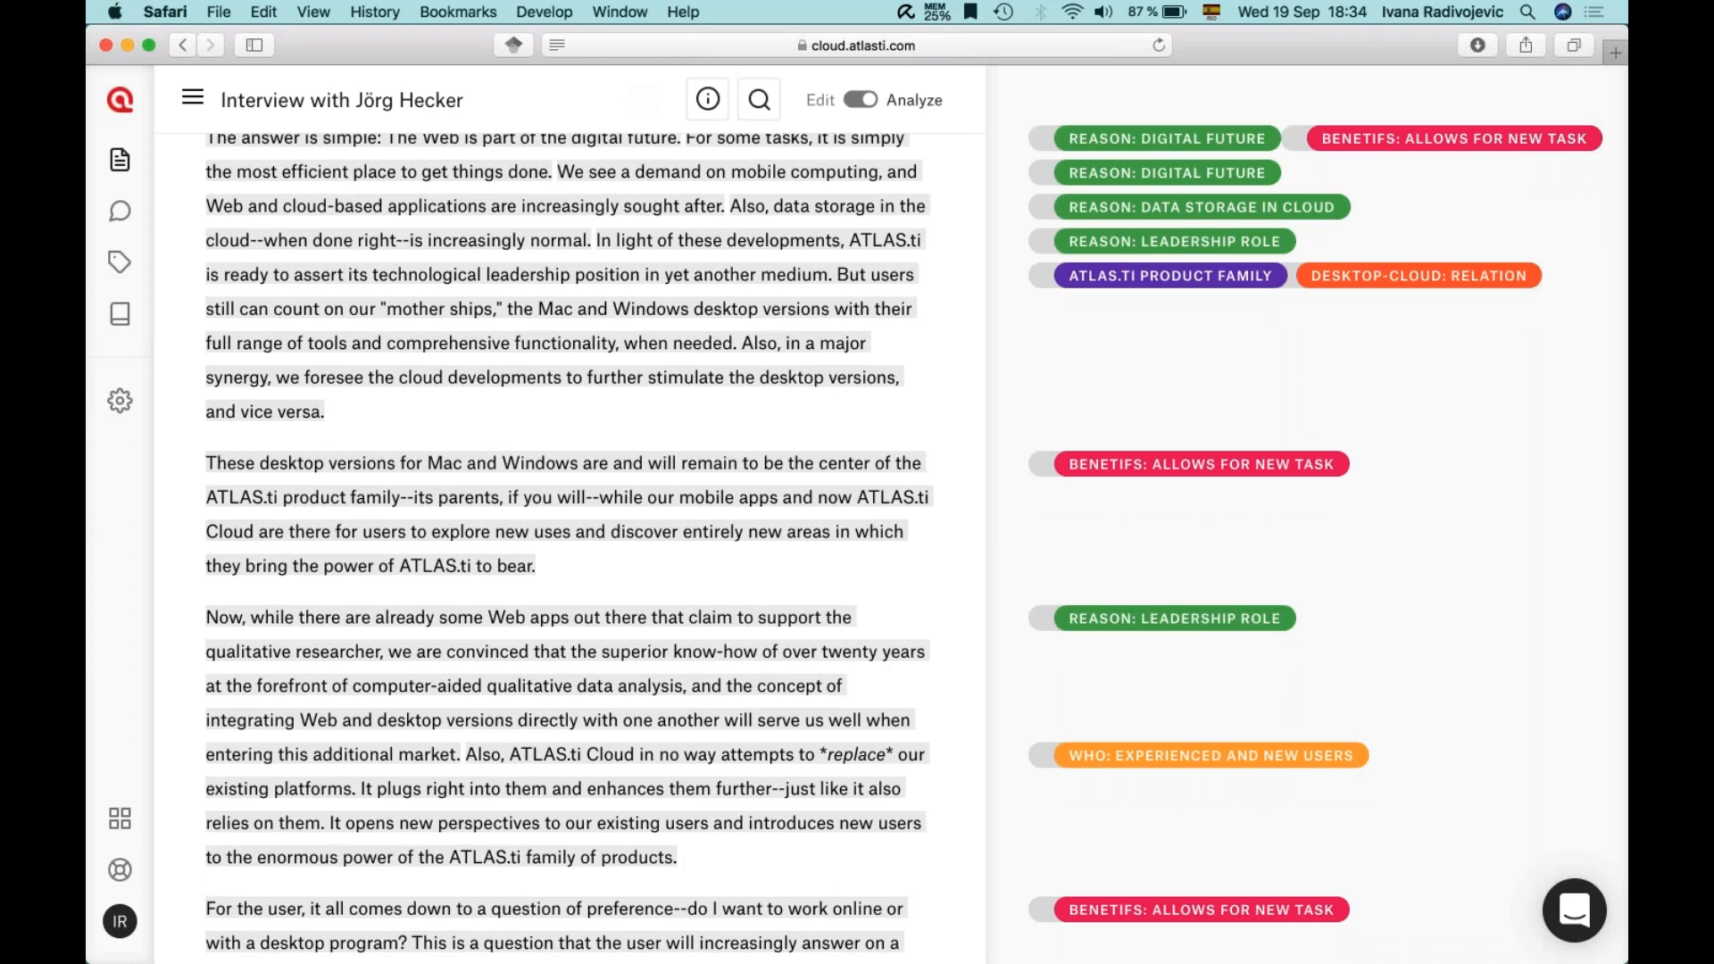
pyautogui.scroll(-1, 568, 546)
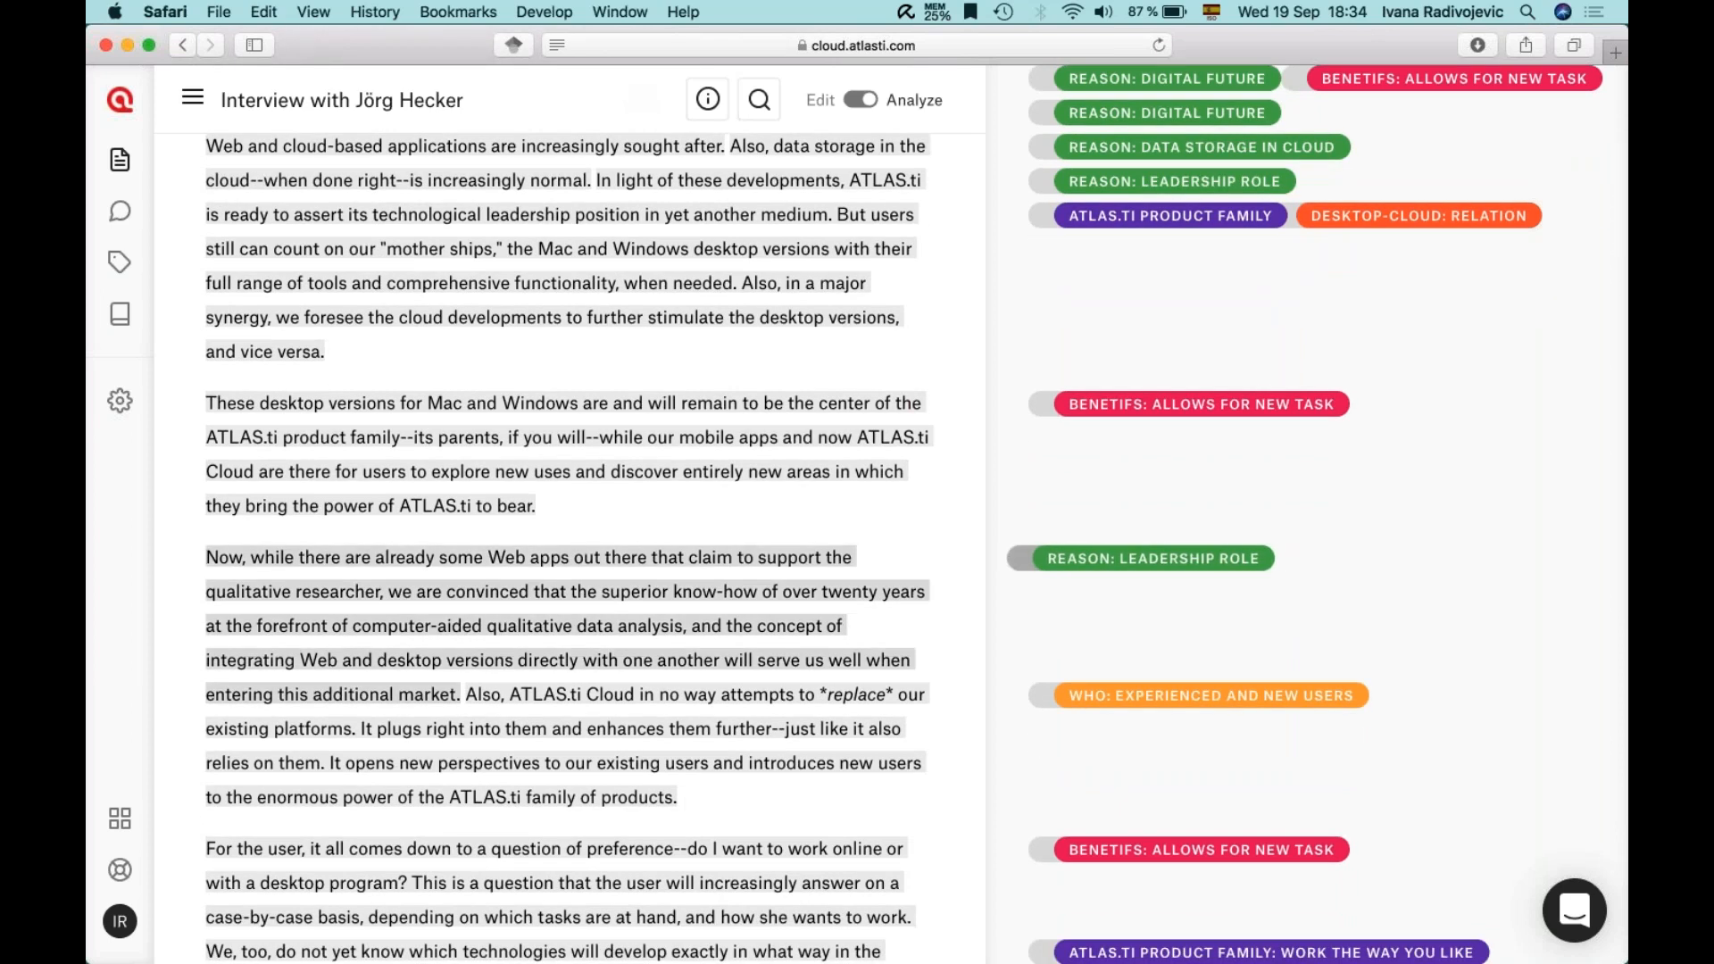
pyautogui.moveTo(206, 398); pyautogui.dragTo(542, 507)
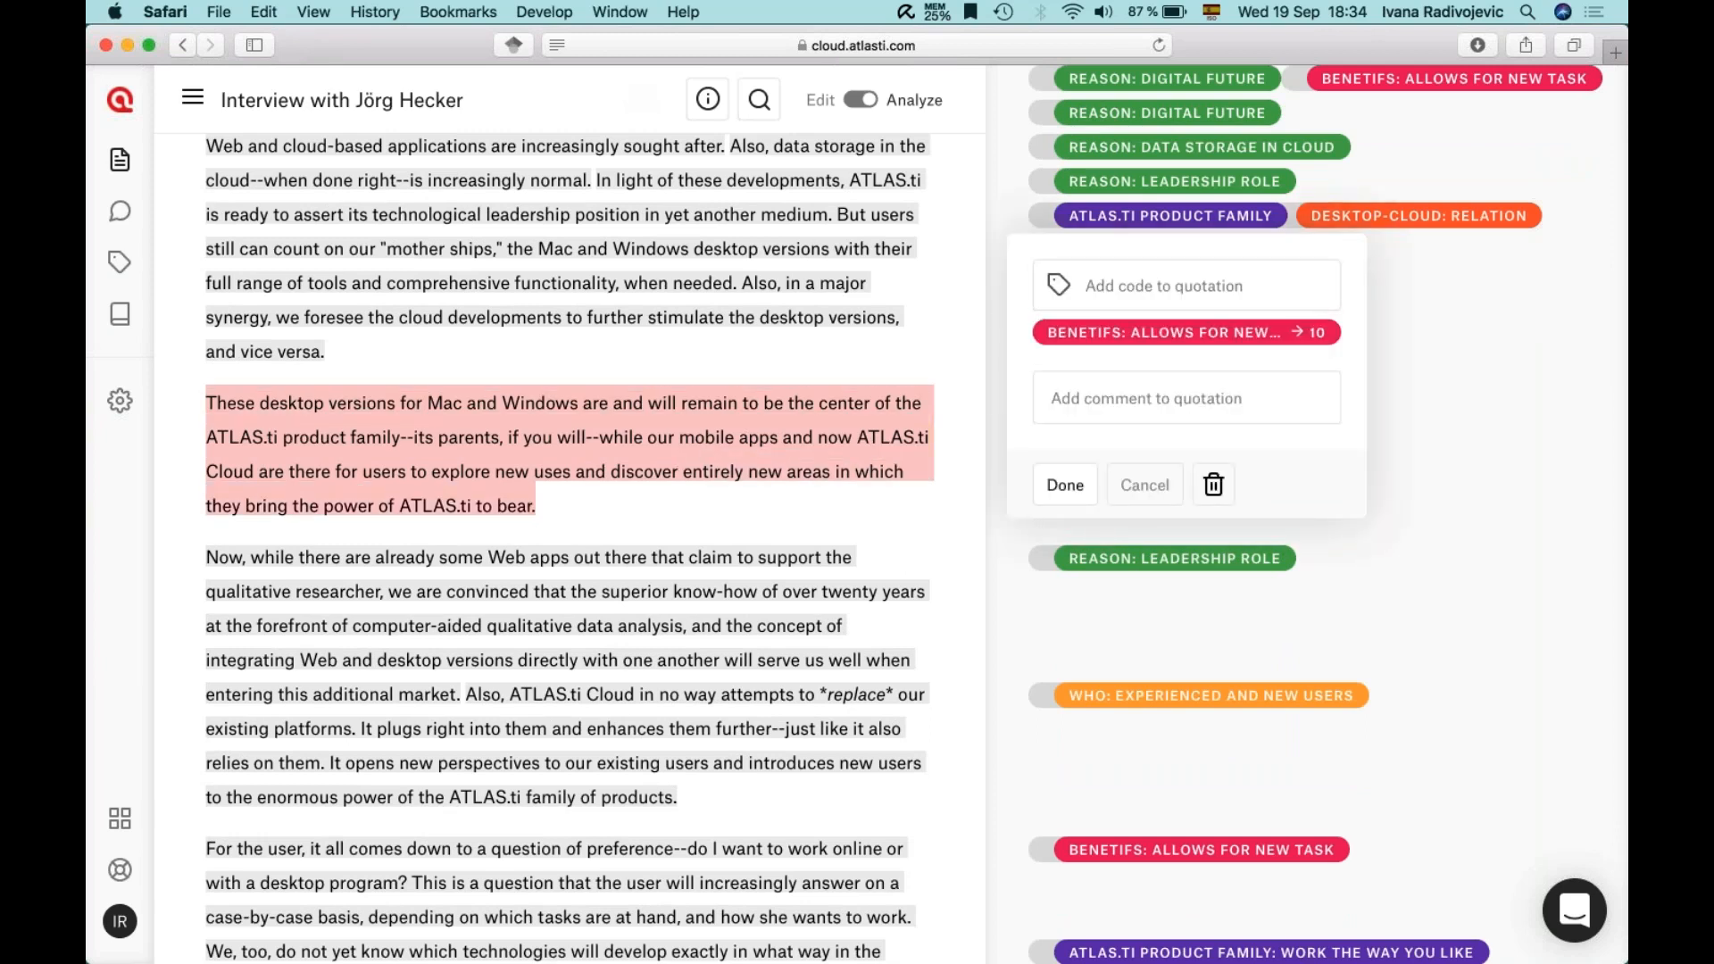
# - Add new codes MAC, WINDOWS, MOBILE APPS and CLOUD to the desktop-versions quotation
pyautogui.click(1124, 289)
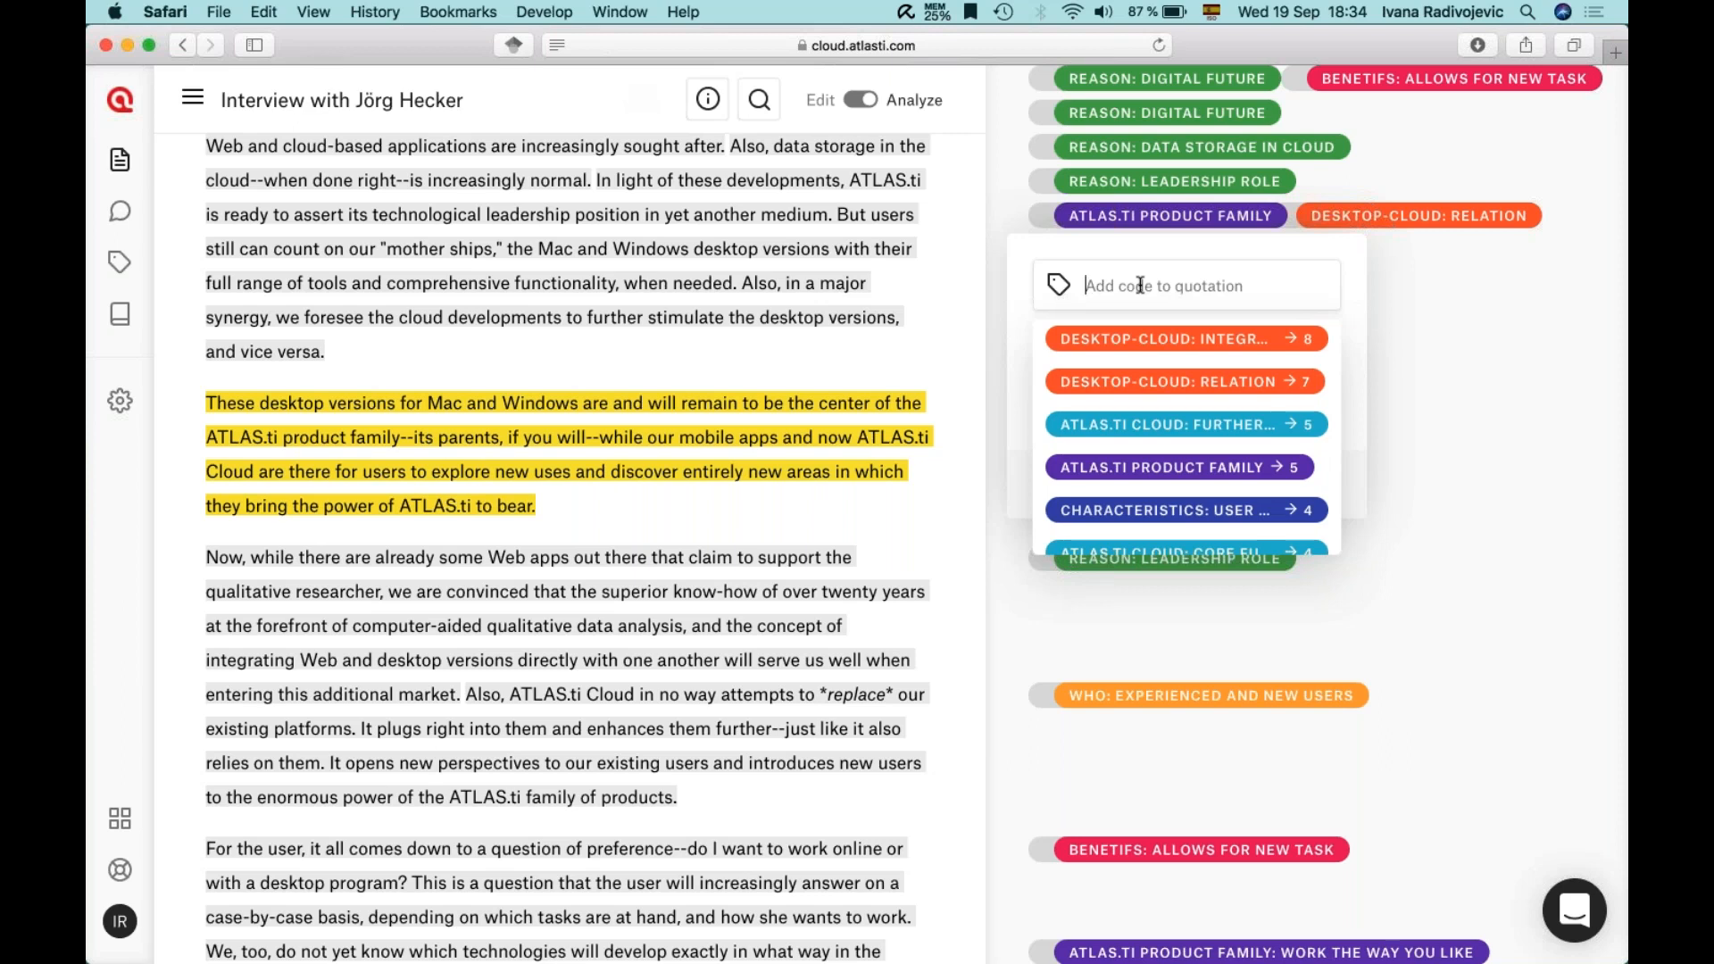
pyautogui.write('Mac')
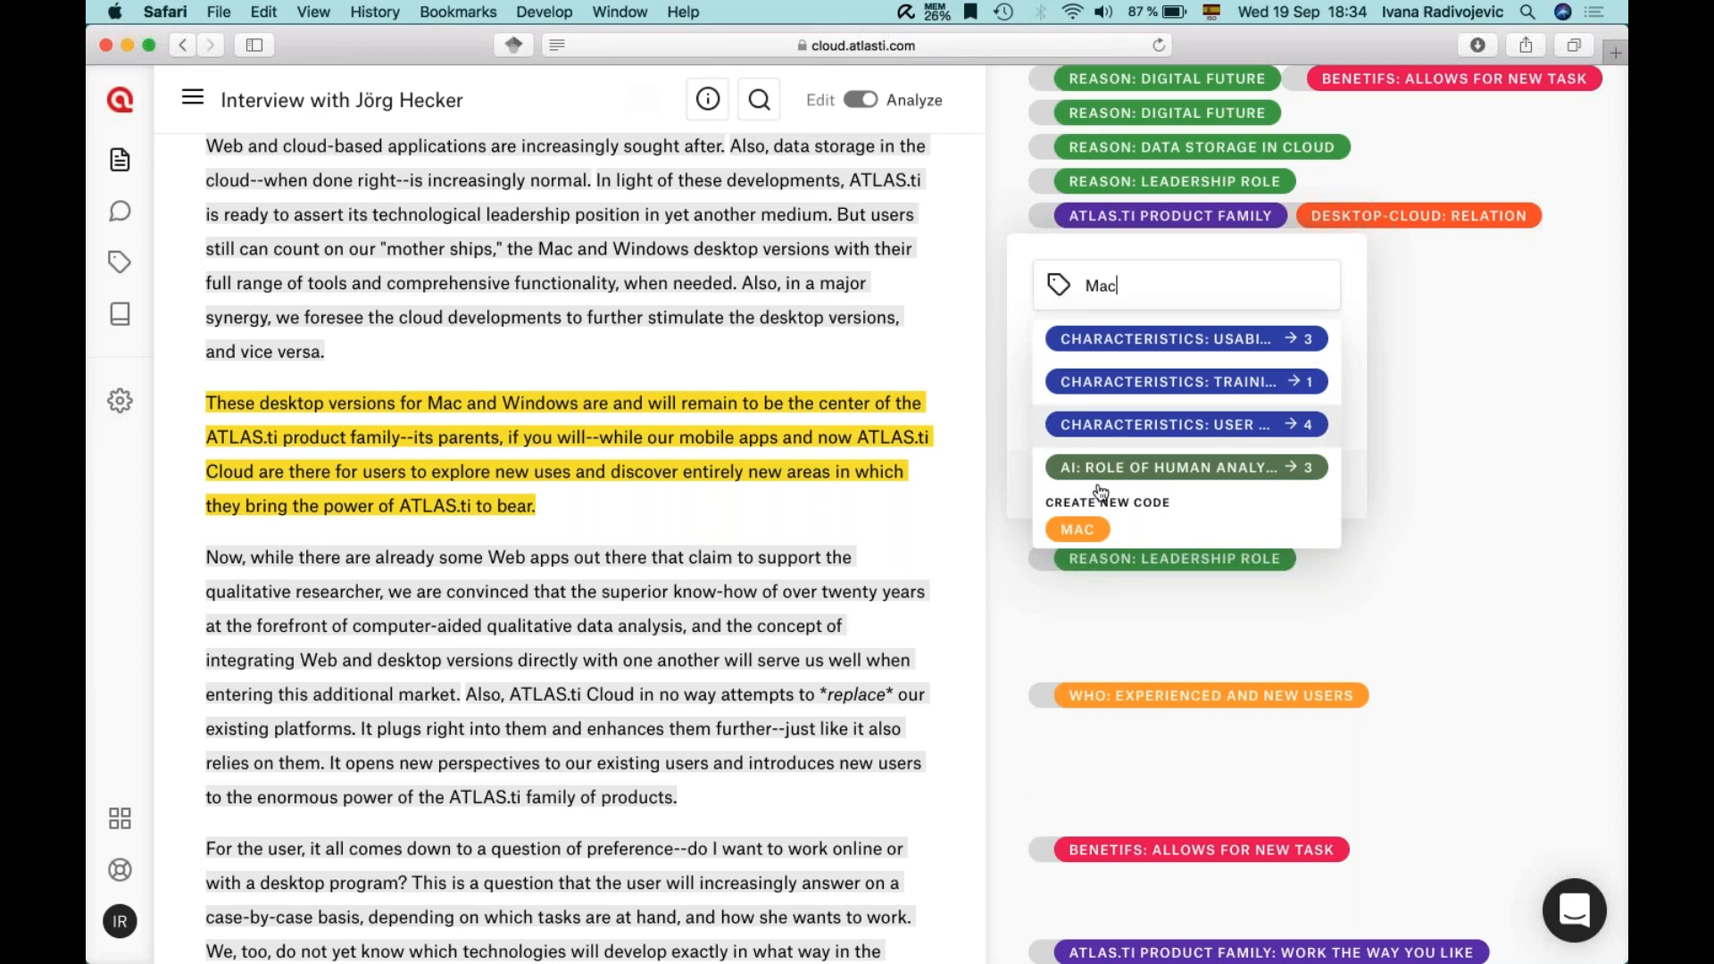
pyautogui.click(1079, 527)
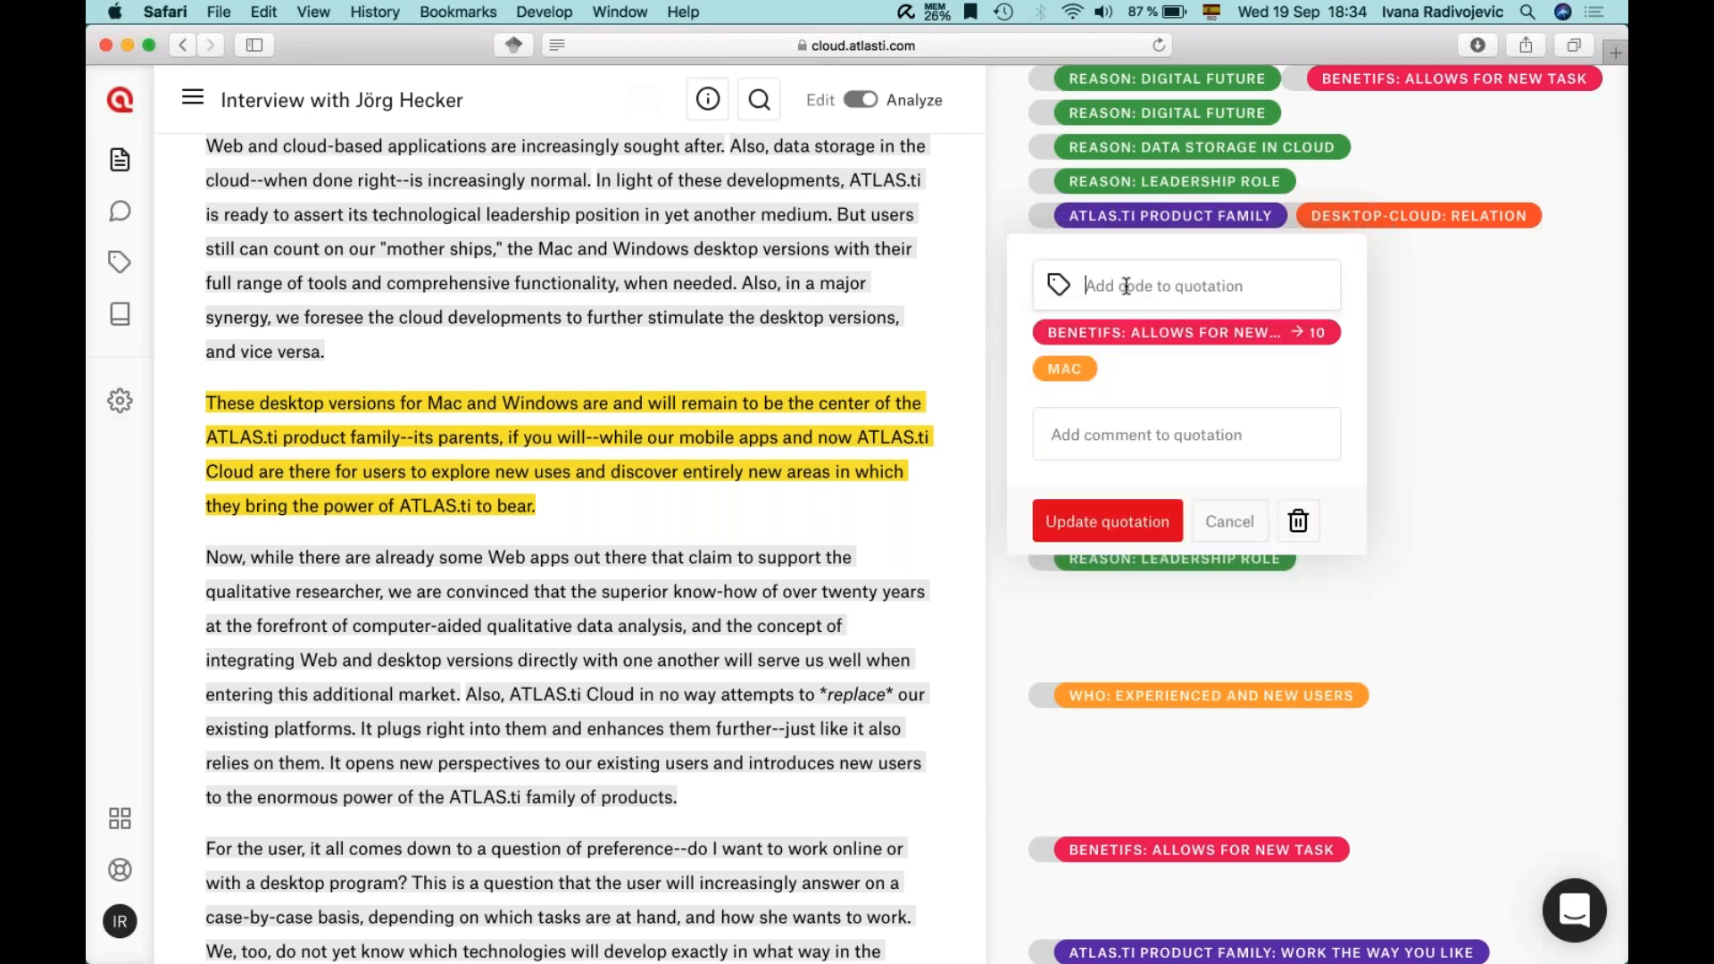
pyautogui.write('Windows')
pyautogui.click(1093, 358)
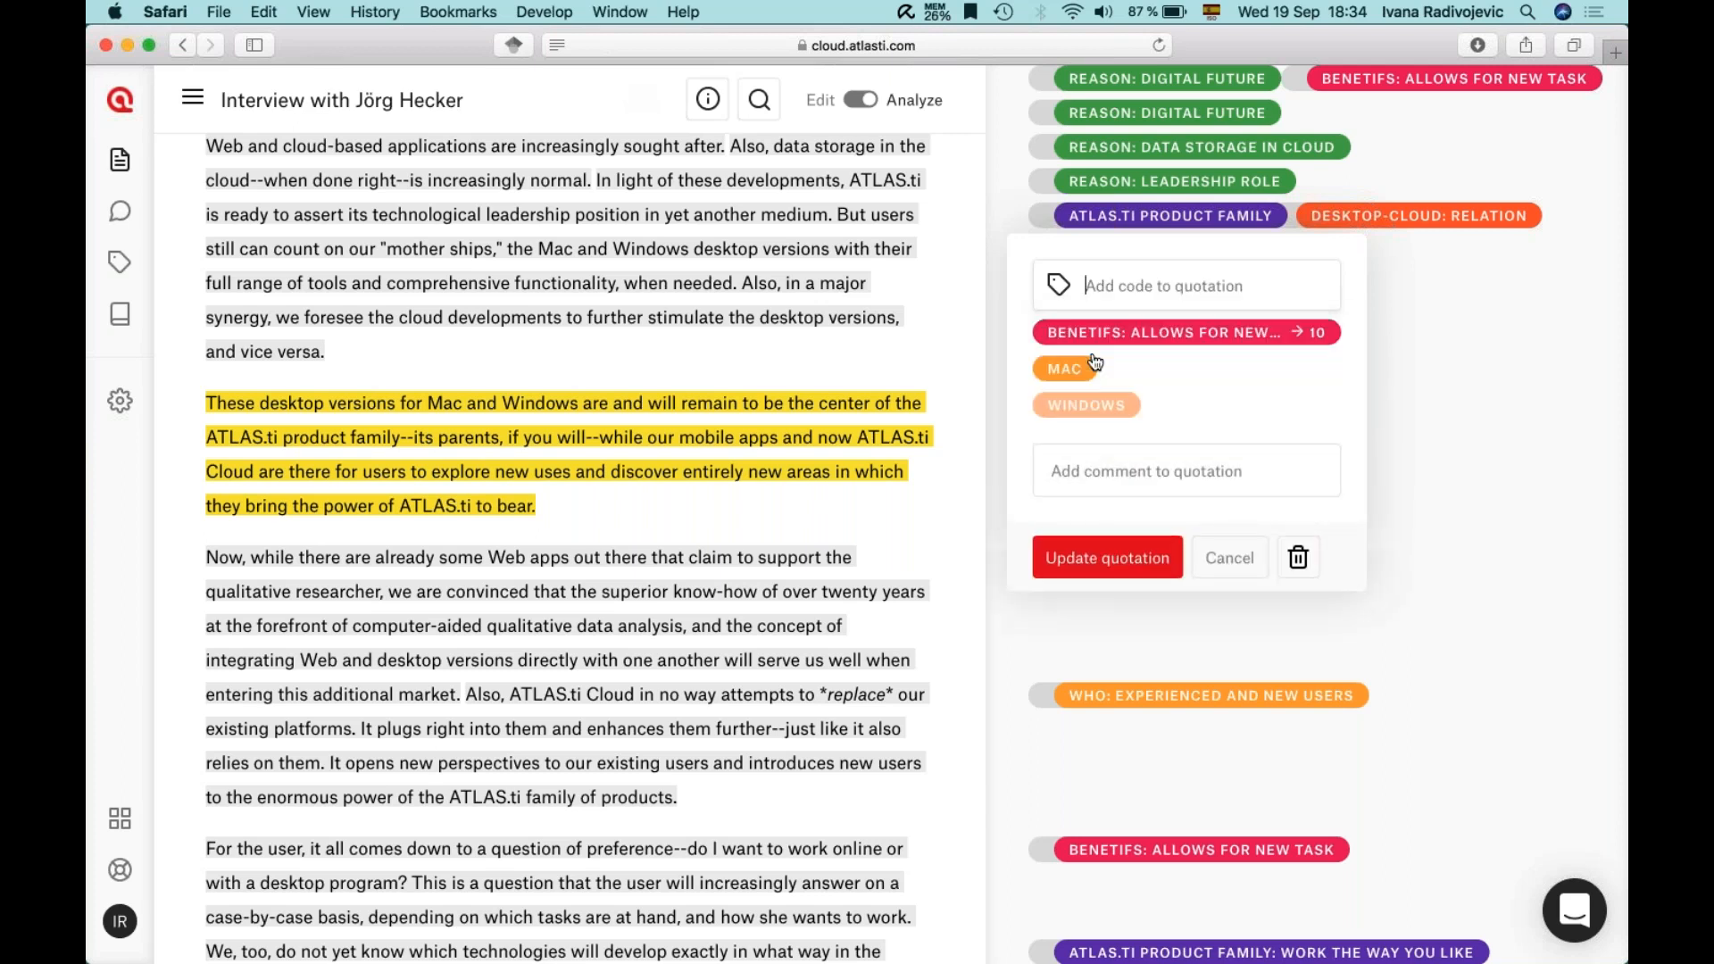
pyautogui.write('Mobile apps')
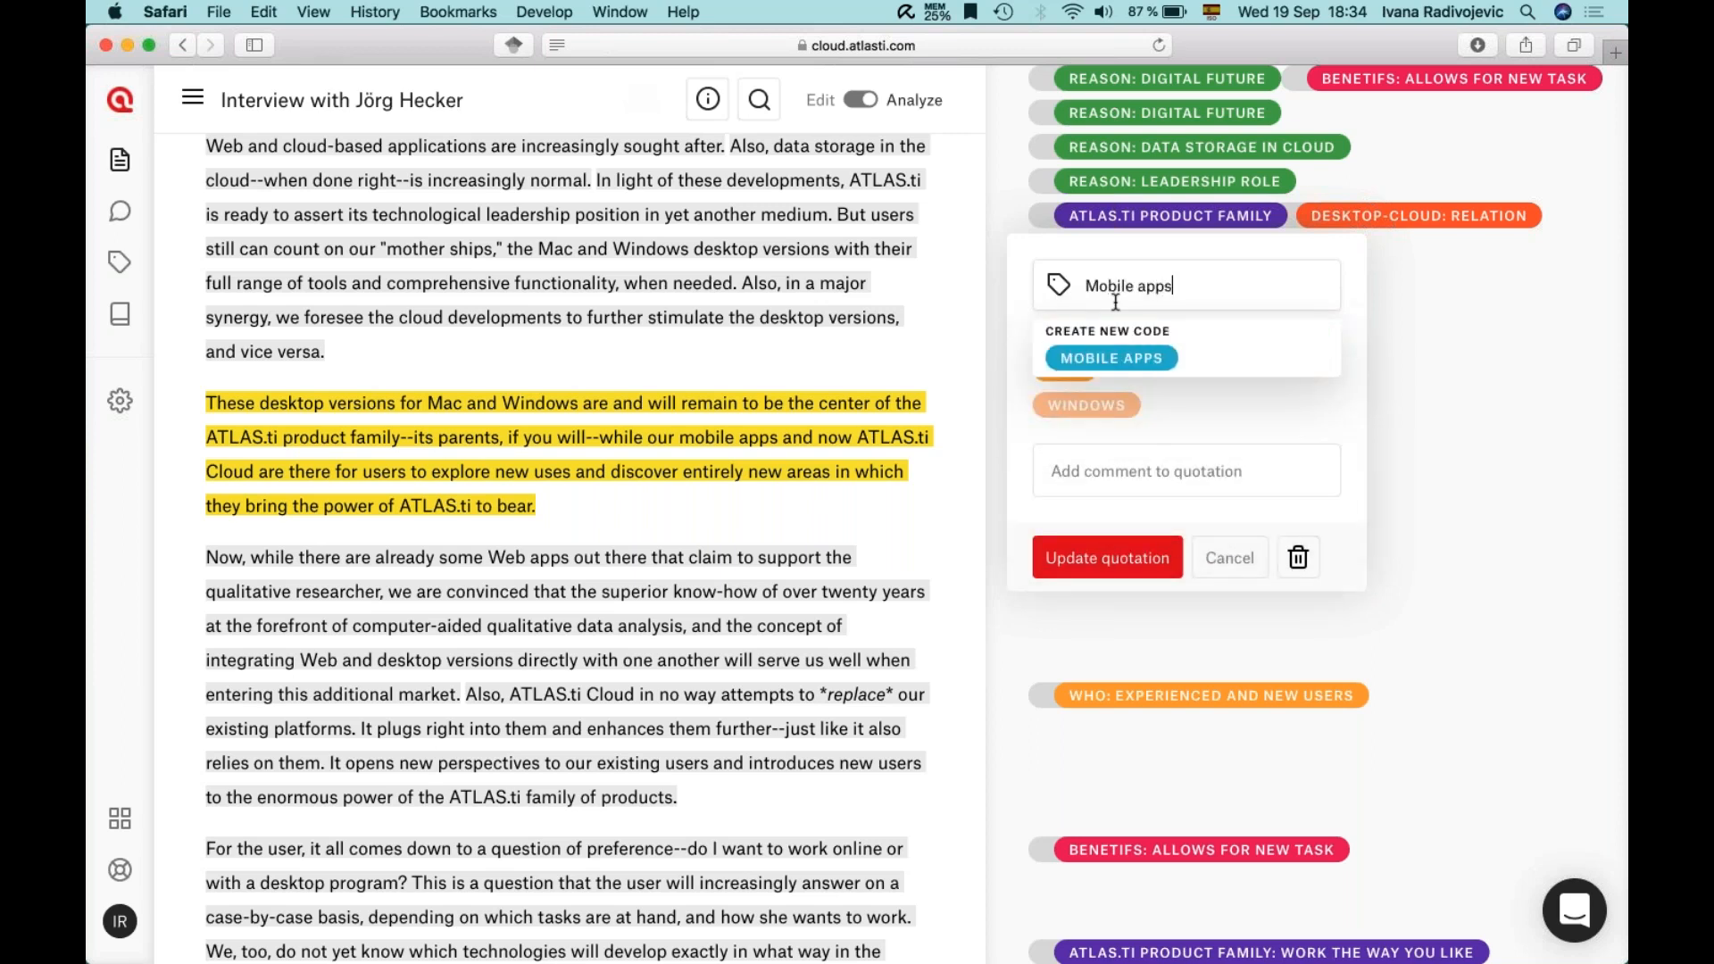
pyautogui.click(1099, 366)
pyautogui.write('Cloud')
pyautogui.scroll(-3, 1143, 417)
pyautogui.scroll(1, 1142, 417)
pyautogui.scroll(5, 1187, 357)
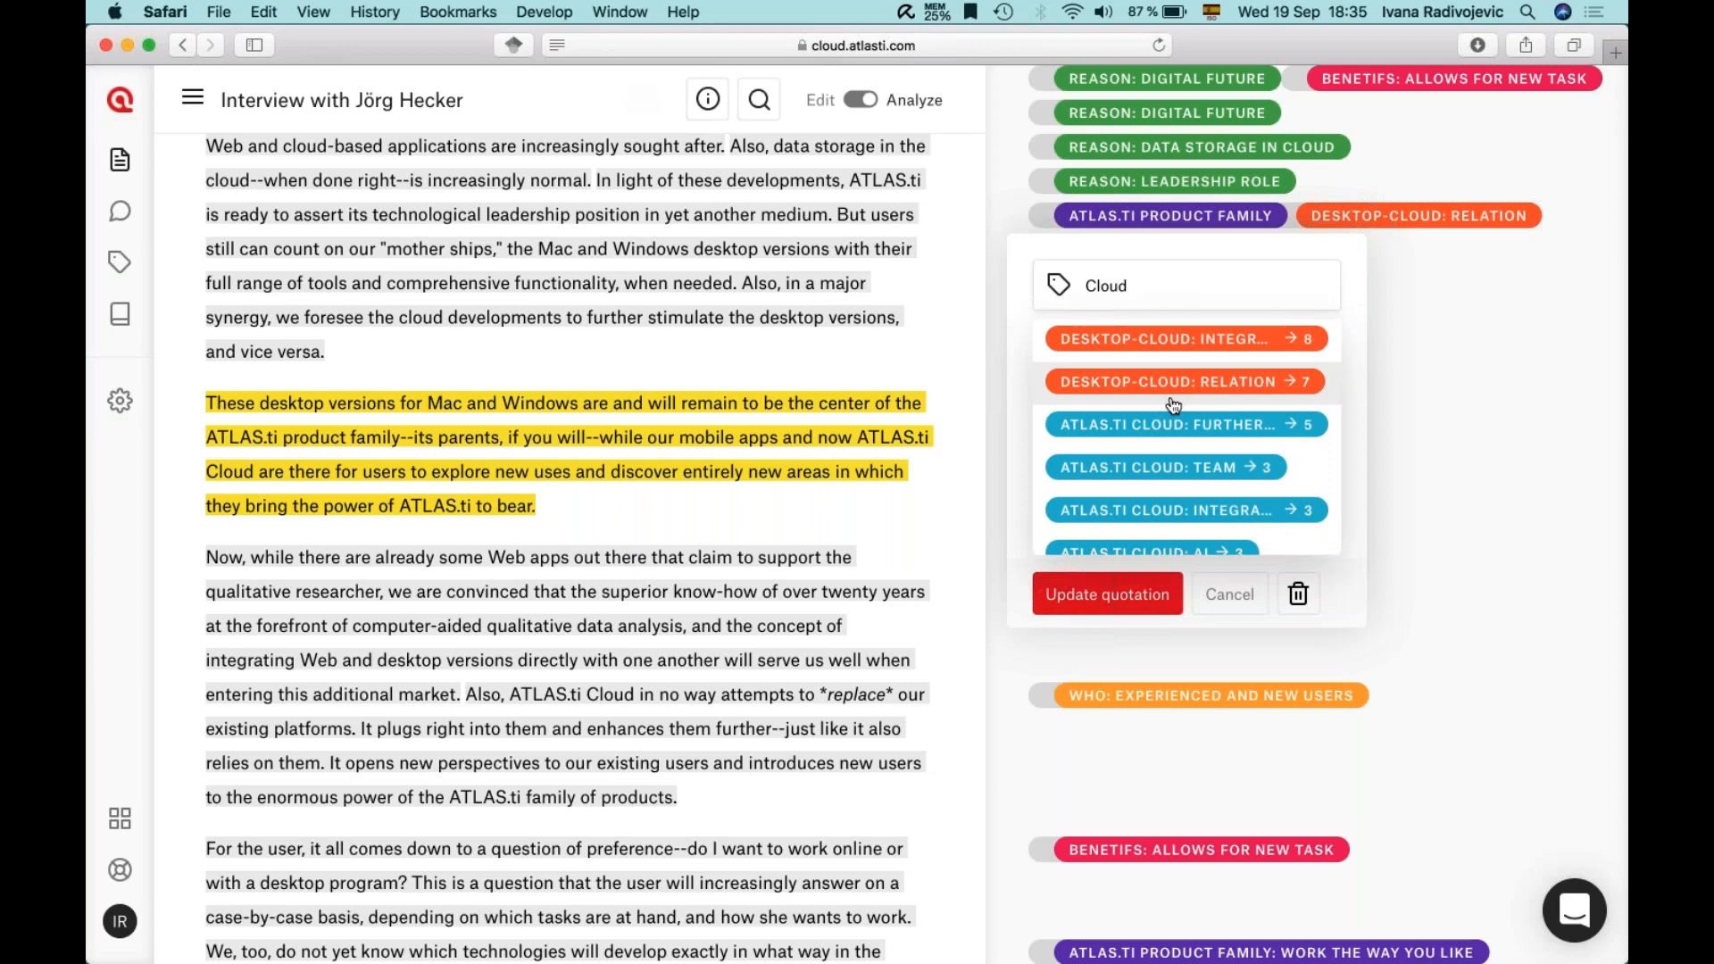
pyautogui.moveTo(1130, 286); pyautogui.dragTo(1081, 287)
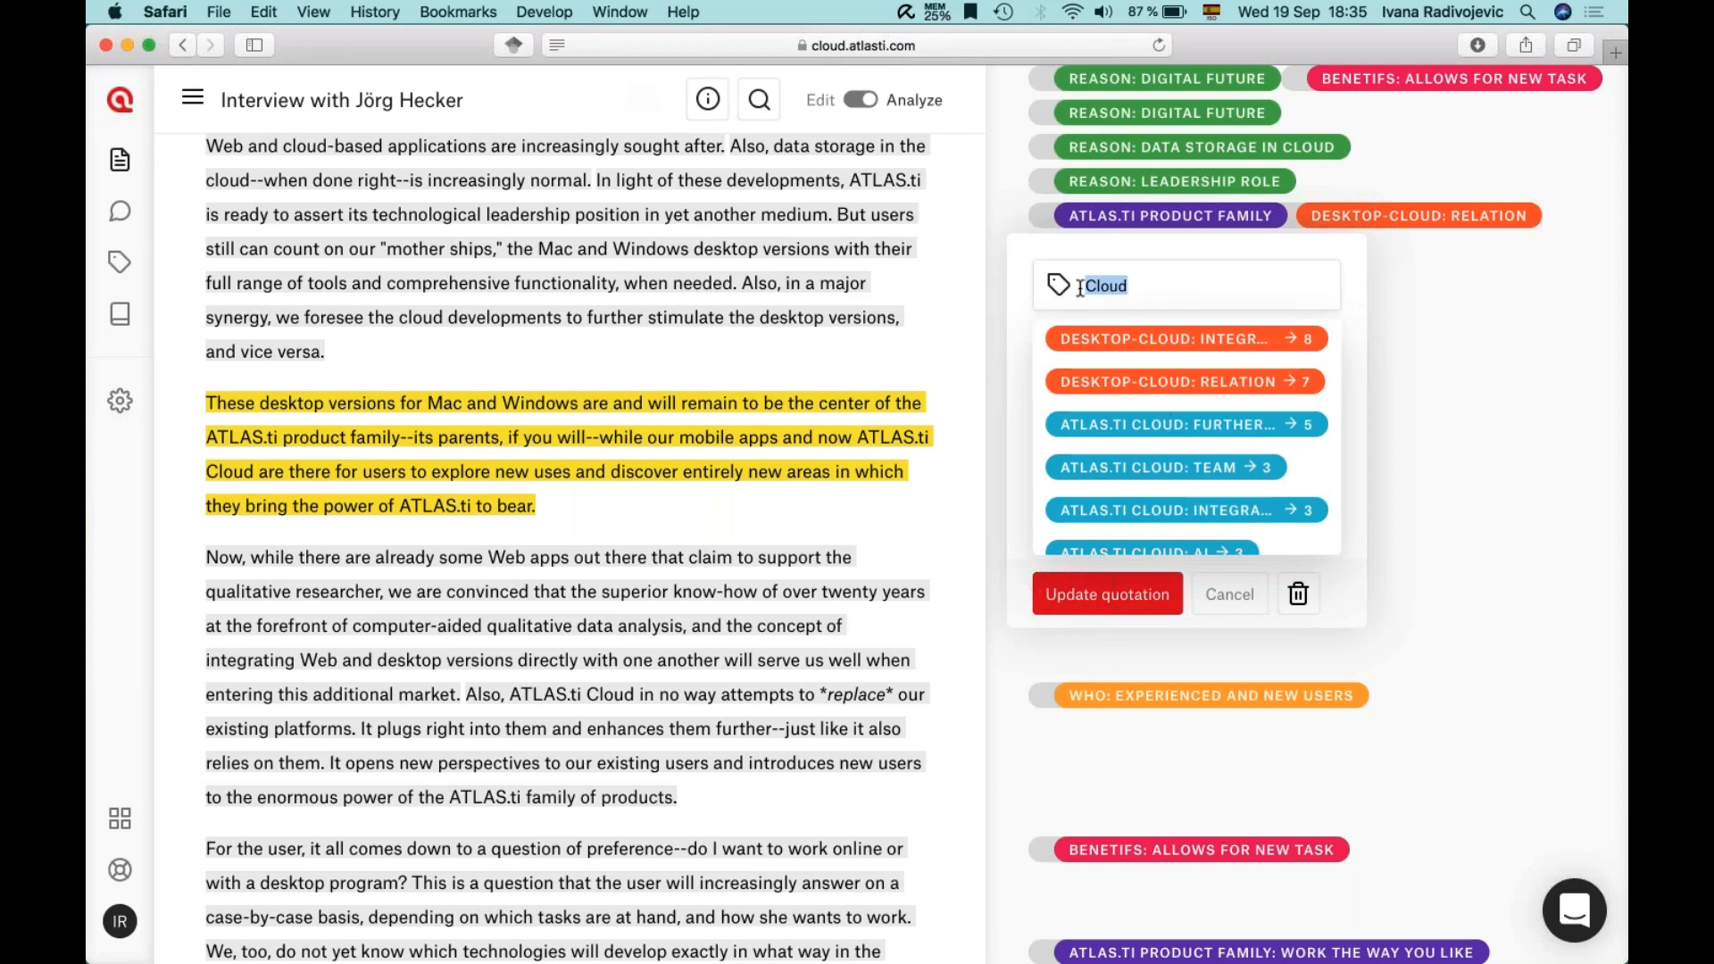
pyautogui.scroll(-5, 1161, 410)
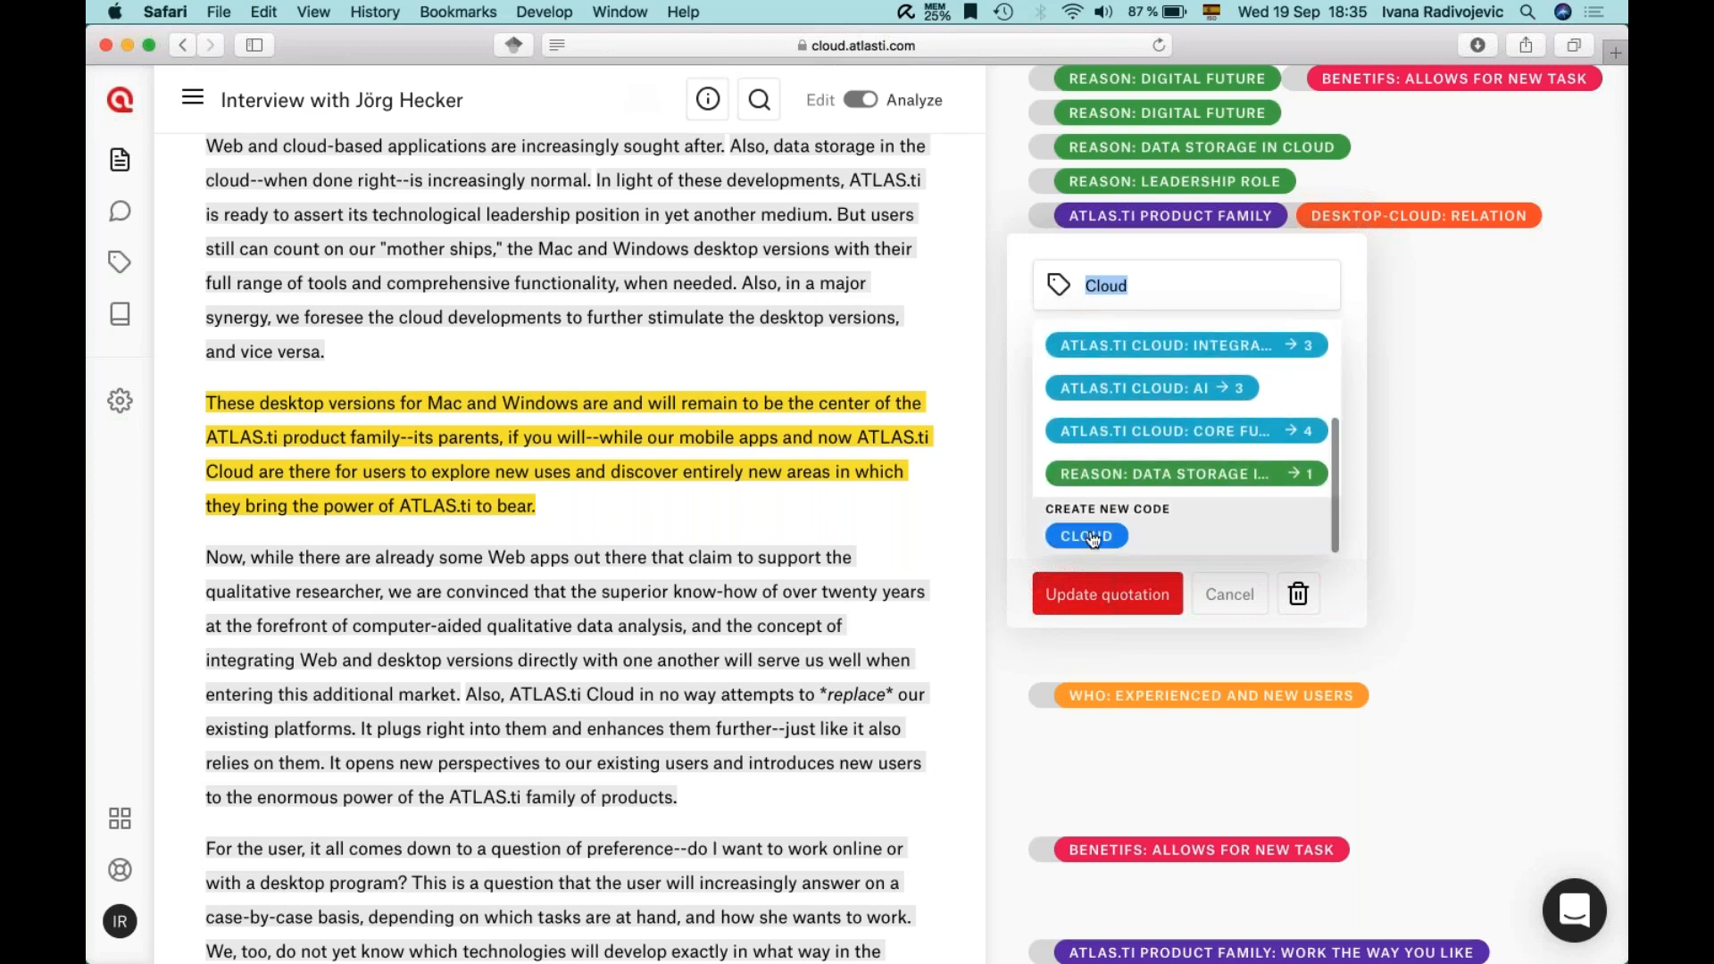
pyautogui.click(1103, 536)
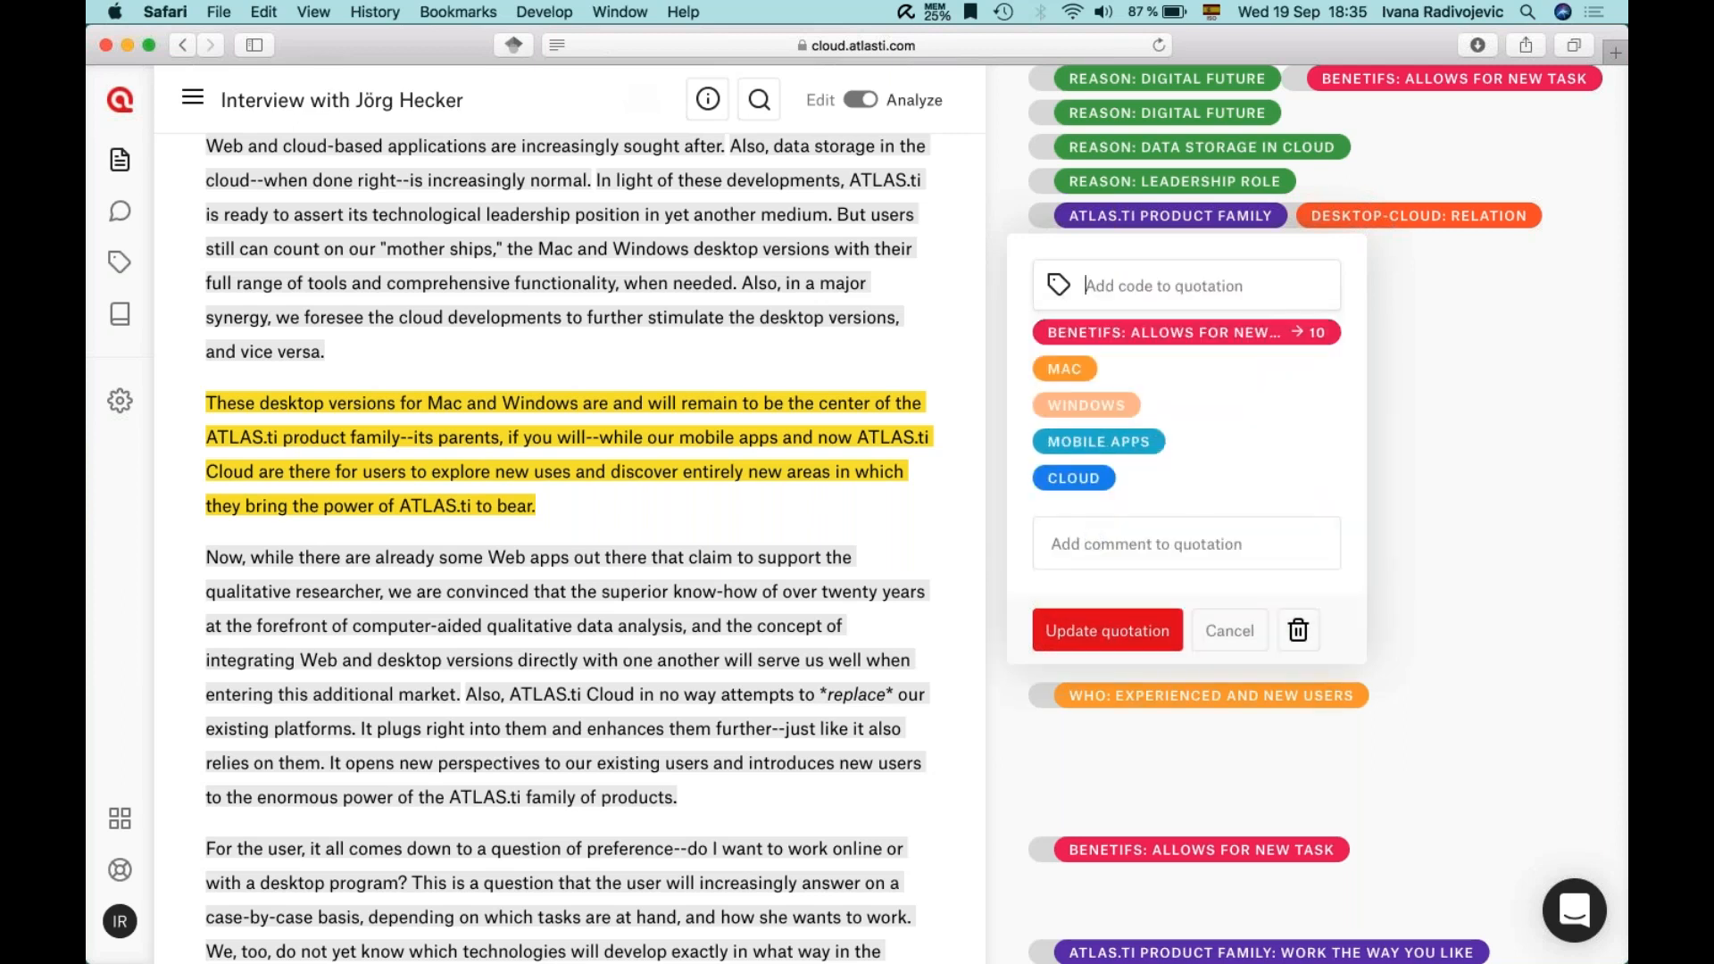
# - Comment the quotation with 'Page number, author, year' and update it
pyautogui.click(1087, 540)
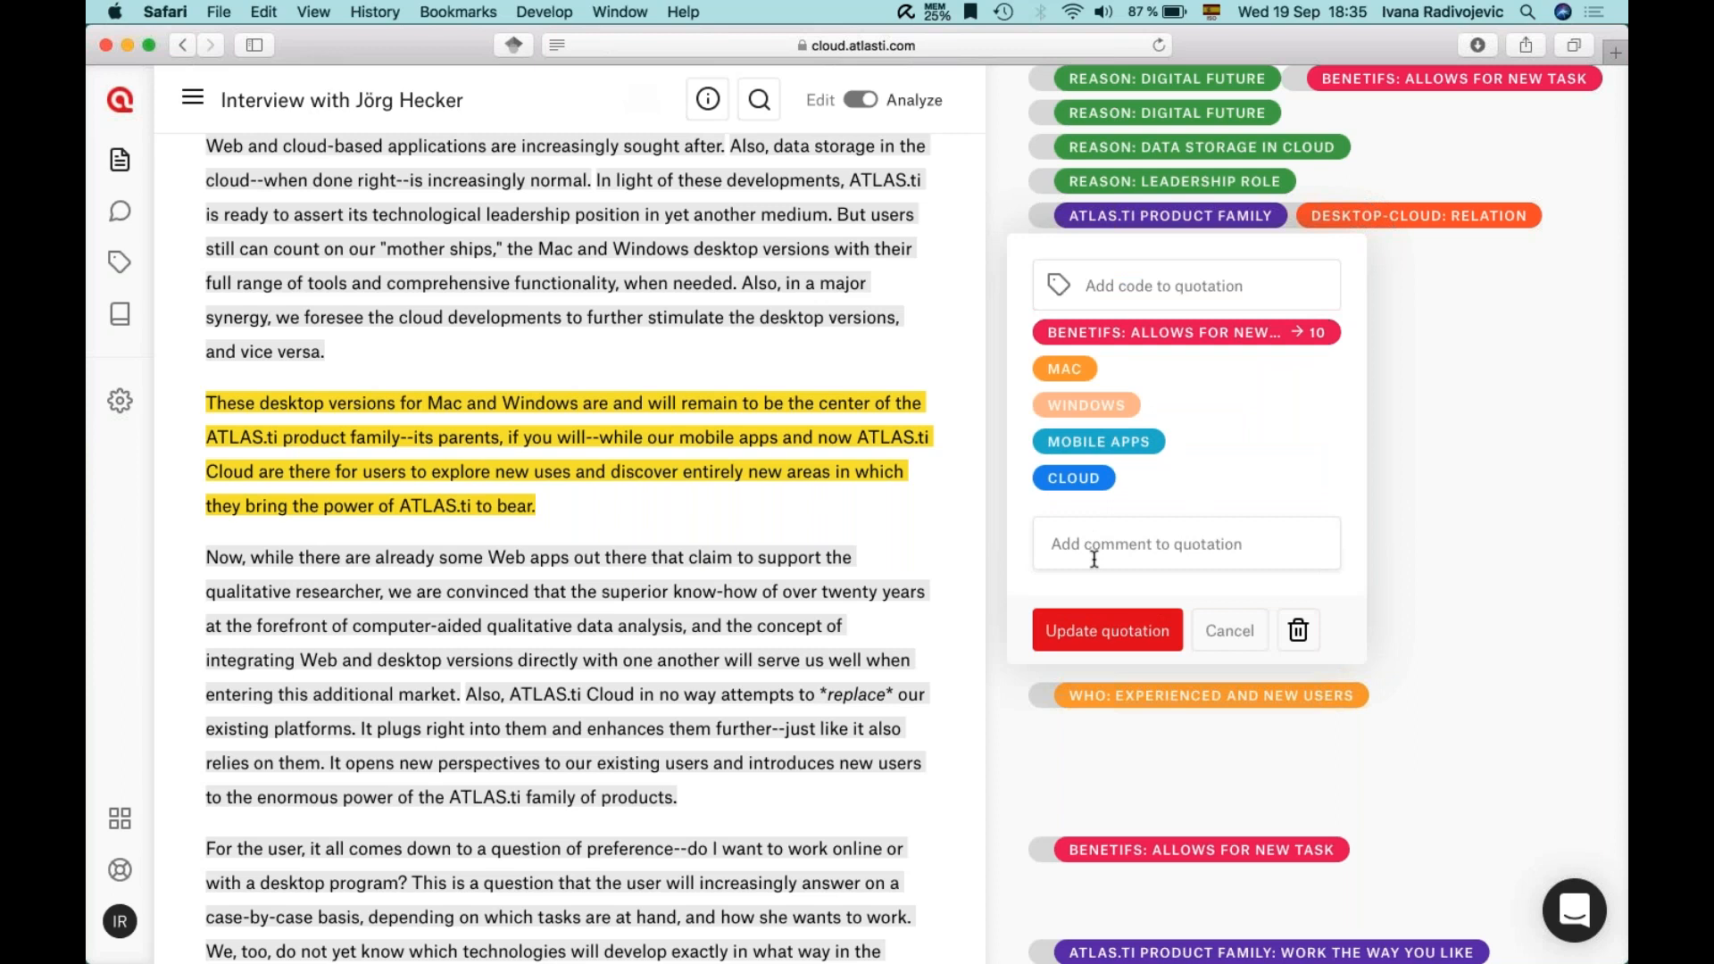
pyautogui.write('Page number, author, year')
pyautogui.click(1061, 637)
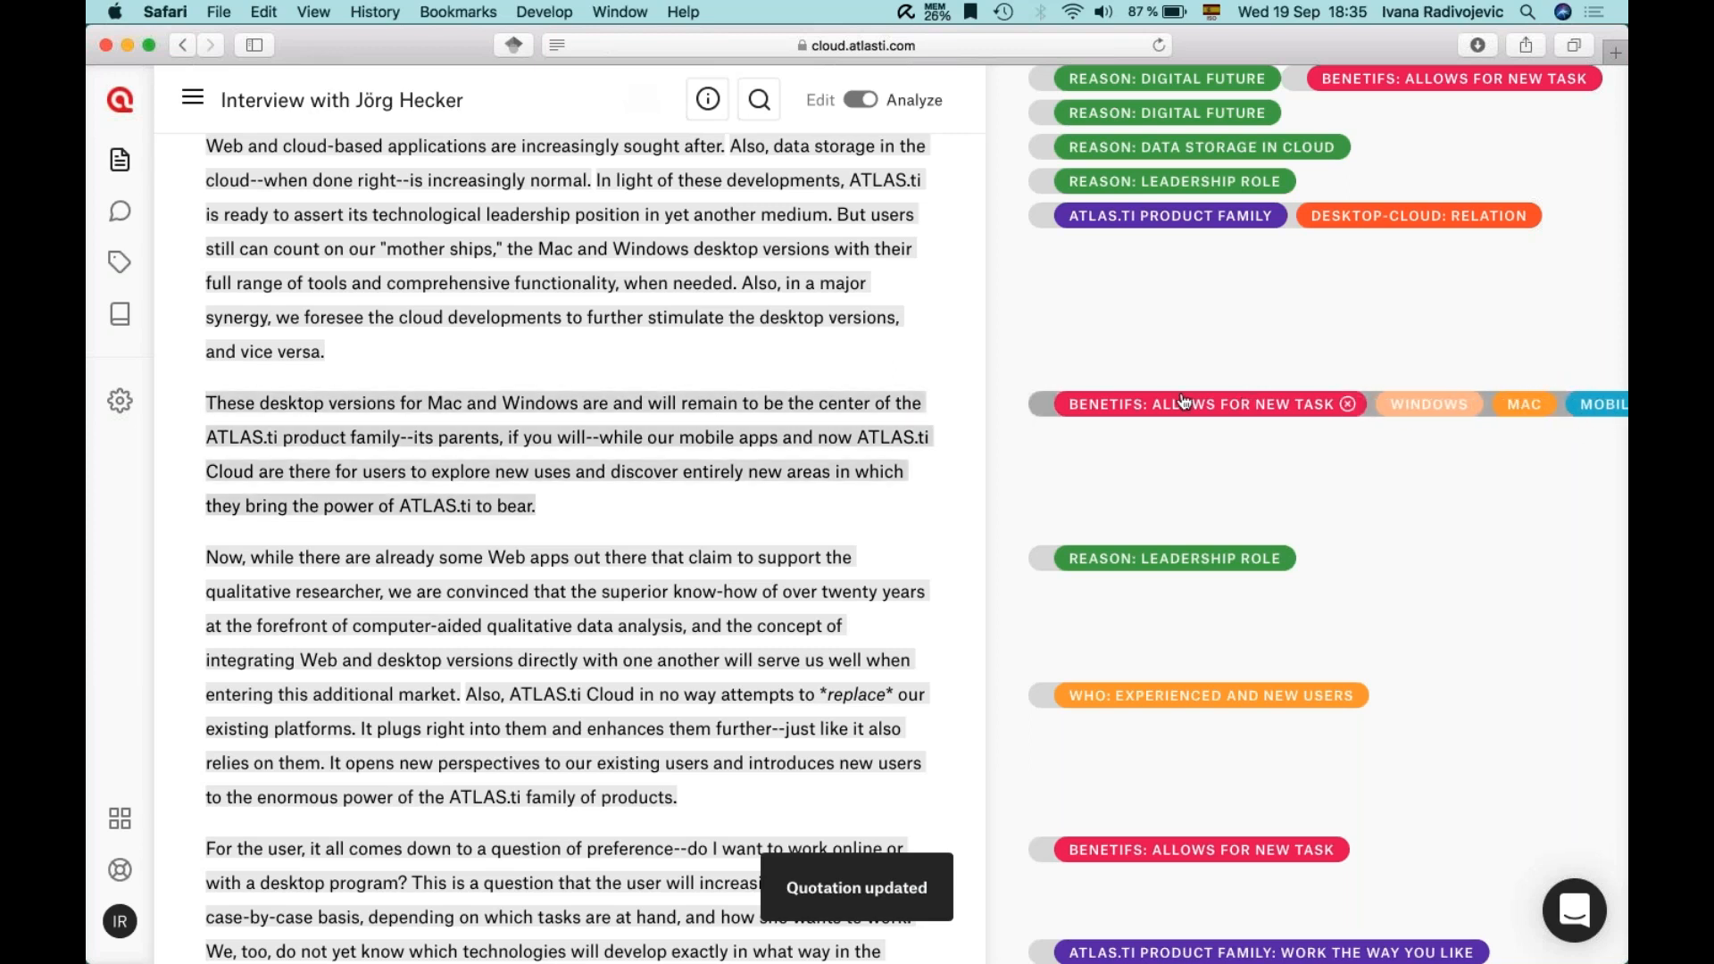
# - Return to the top of the interview and open Search in document
pyautogui.scroll(-3, 1192, 430)
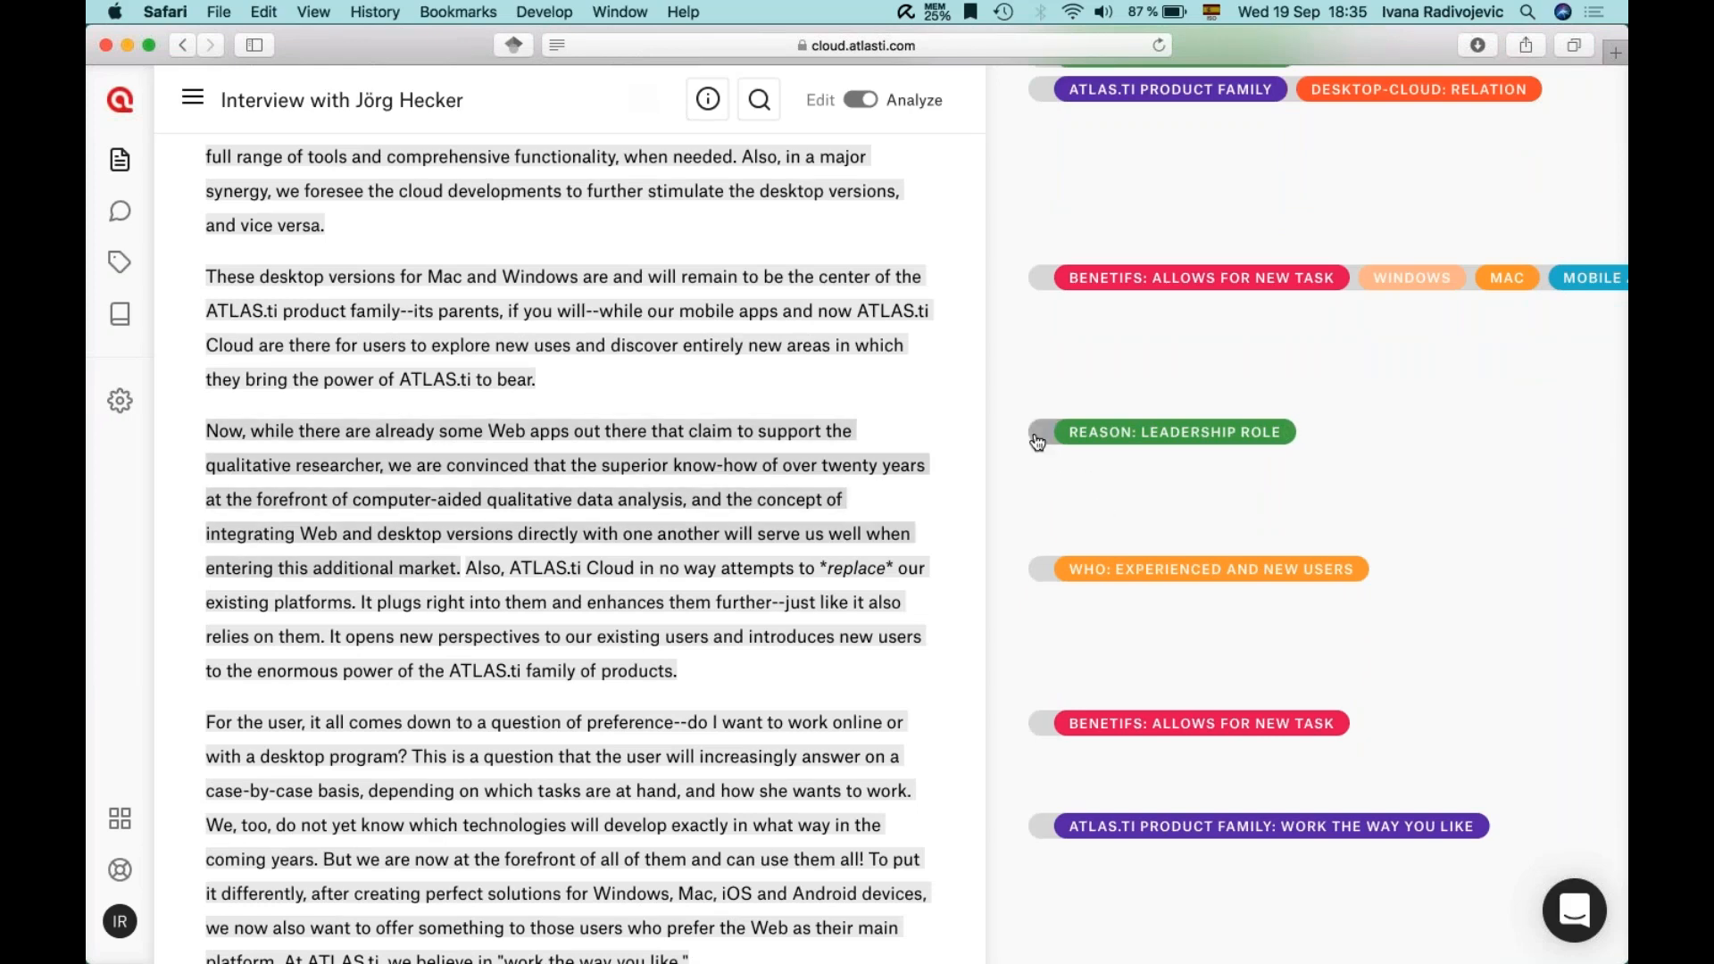
pyautogui.scroll(5, 1038, 442)
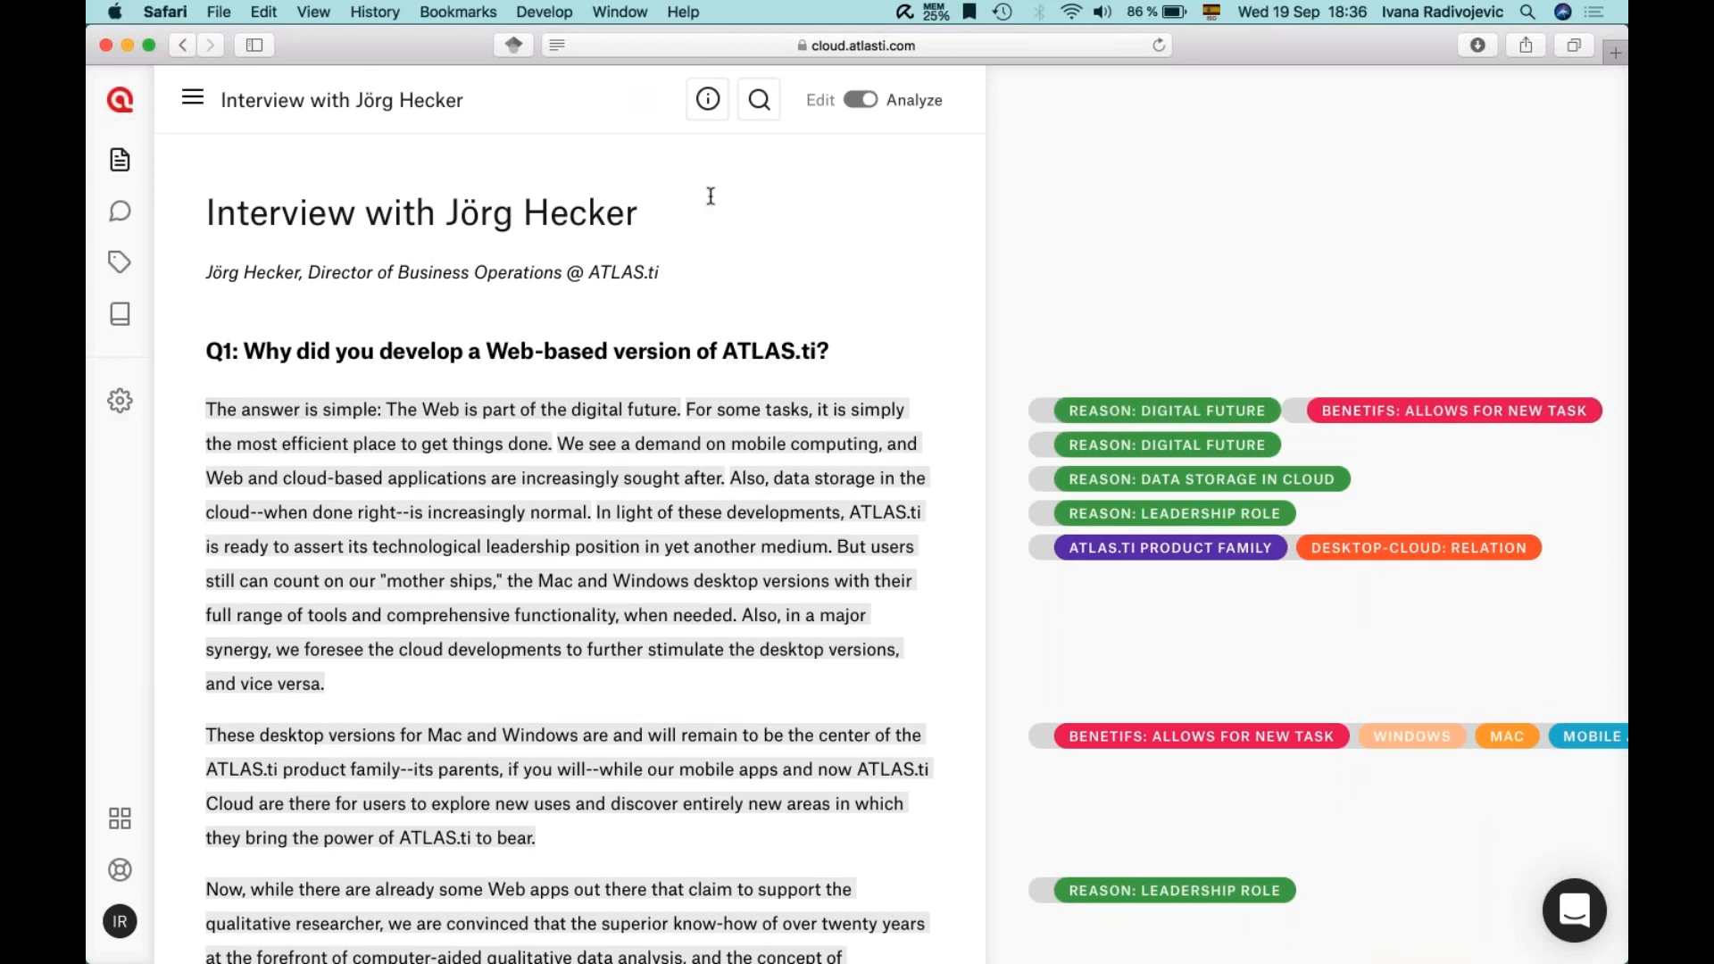
pyautogui.click(759, 99)
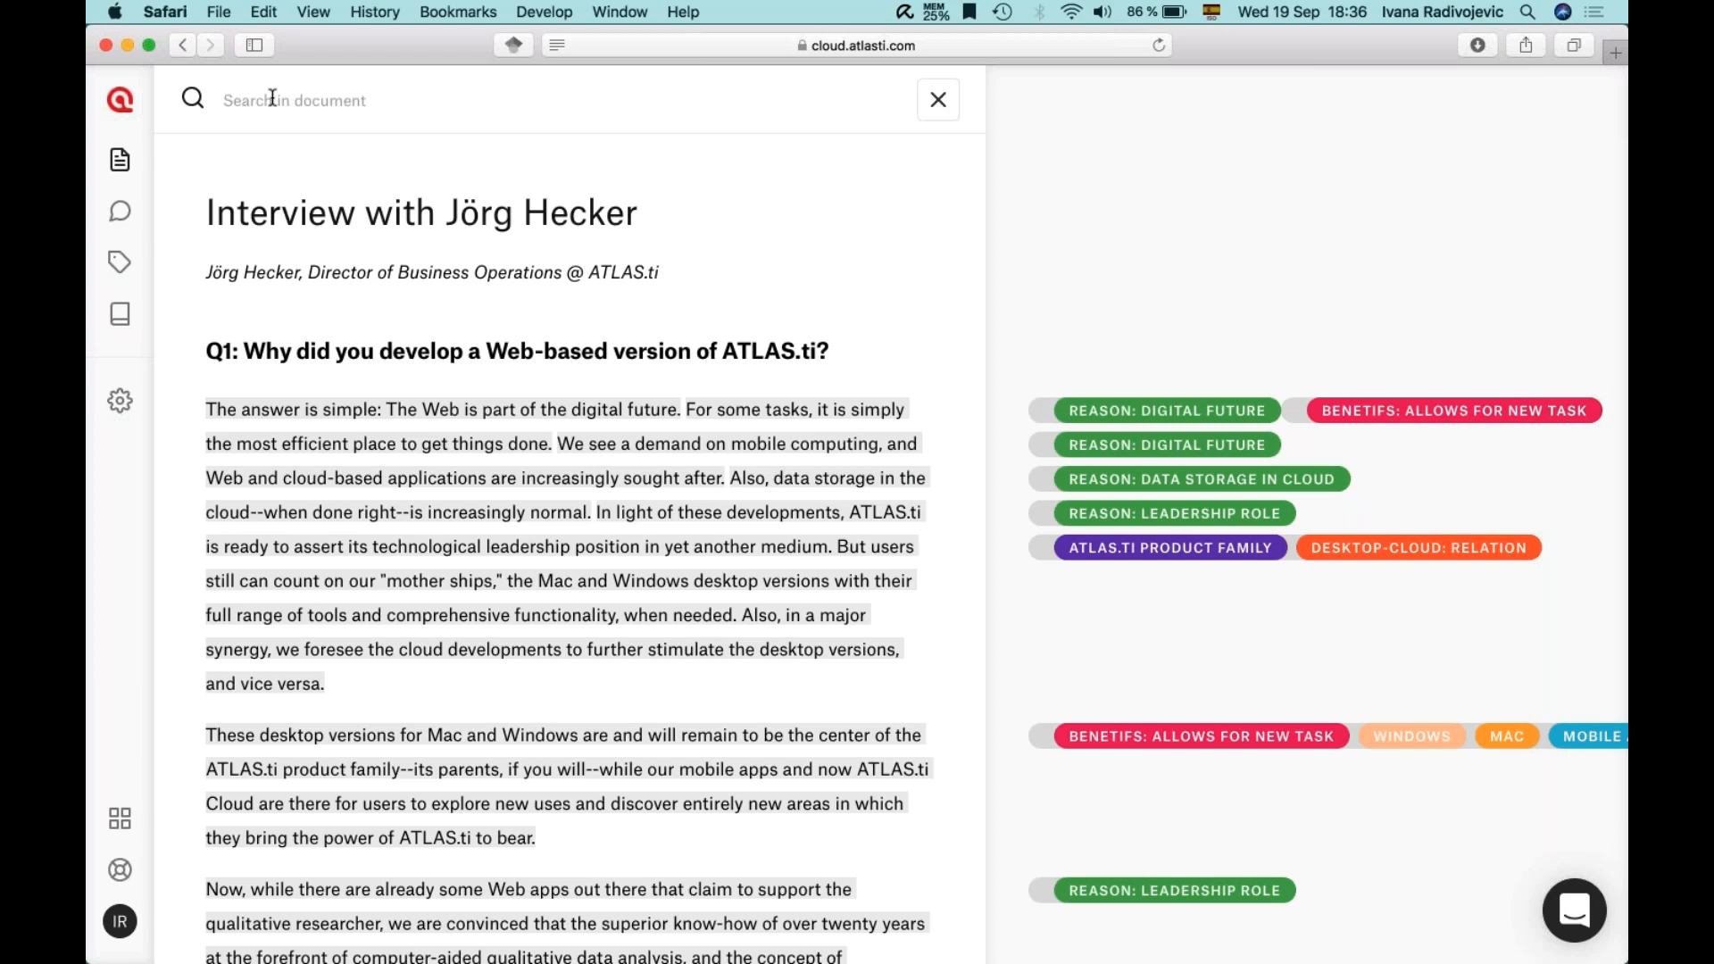
# - Search the interview for 'windows' and step through its five matches
pyautogui.write('windows')
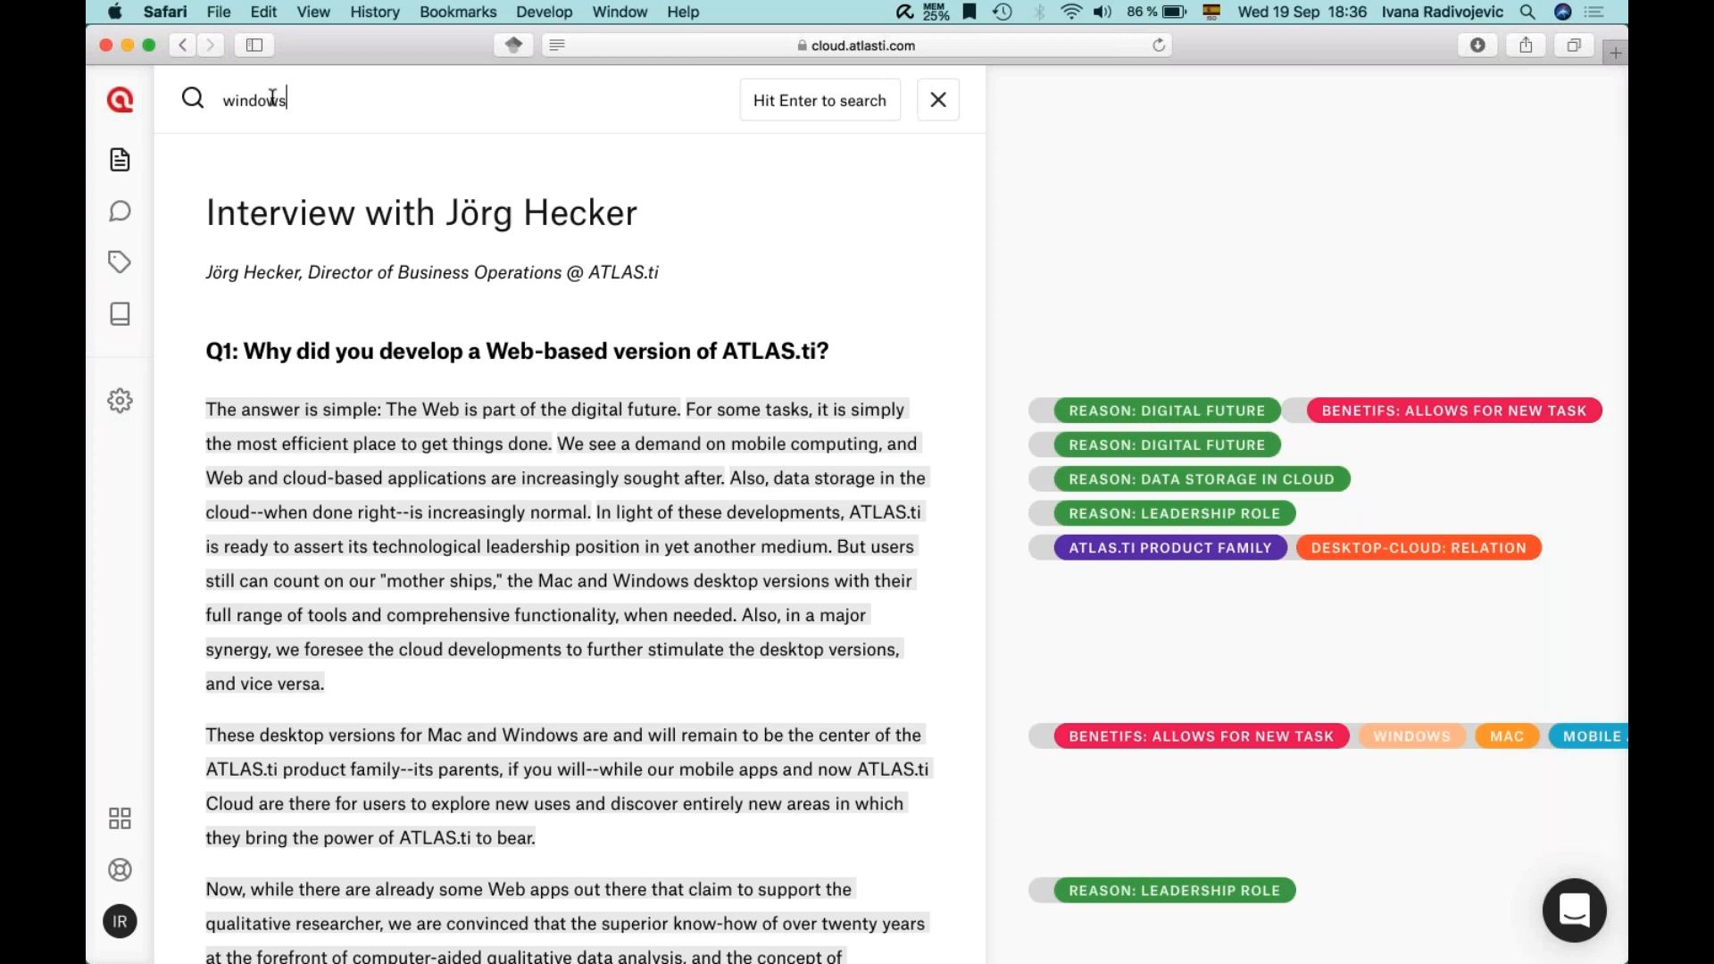
pyautogui.press('Return')
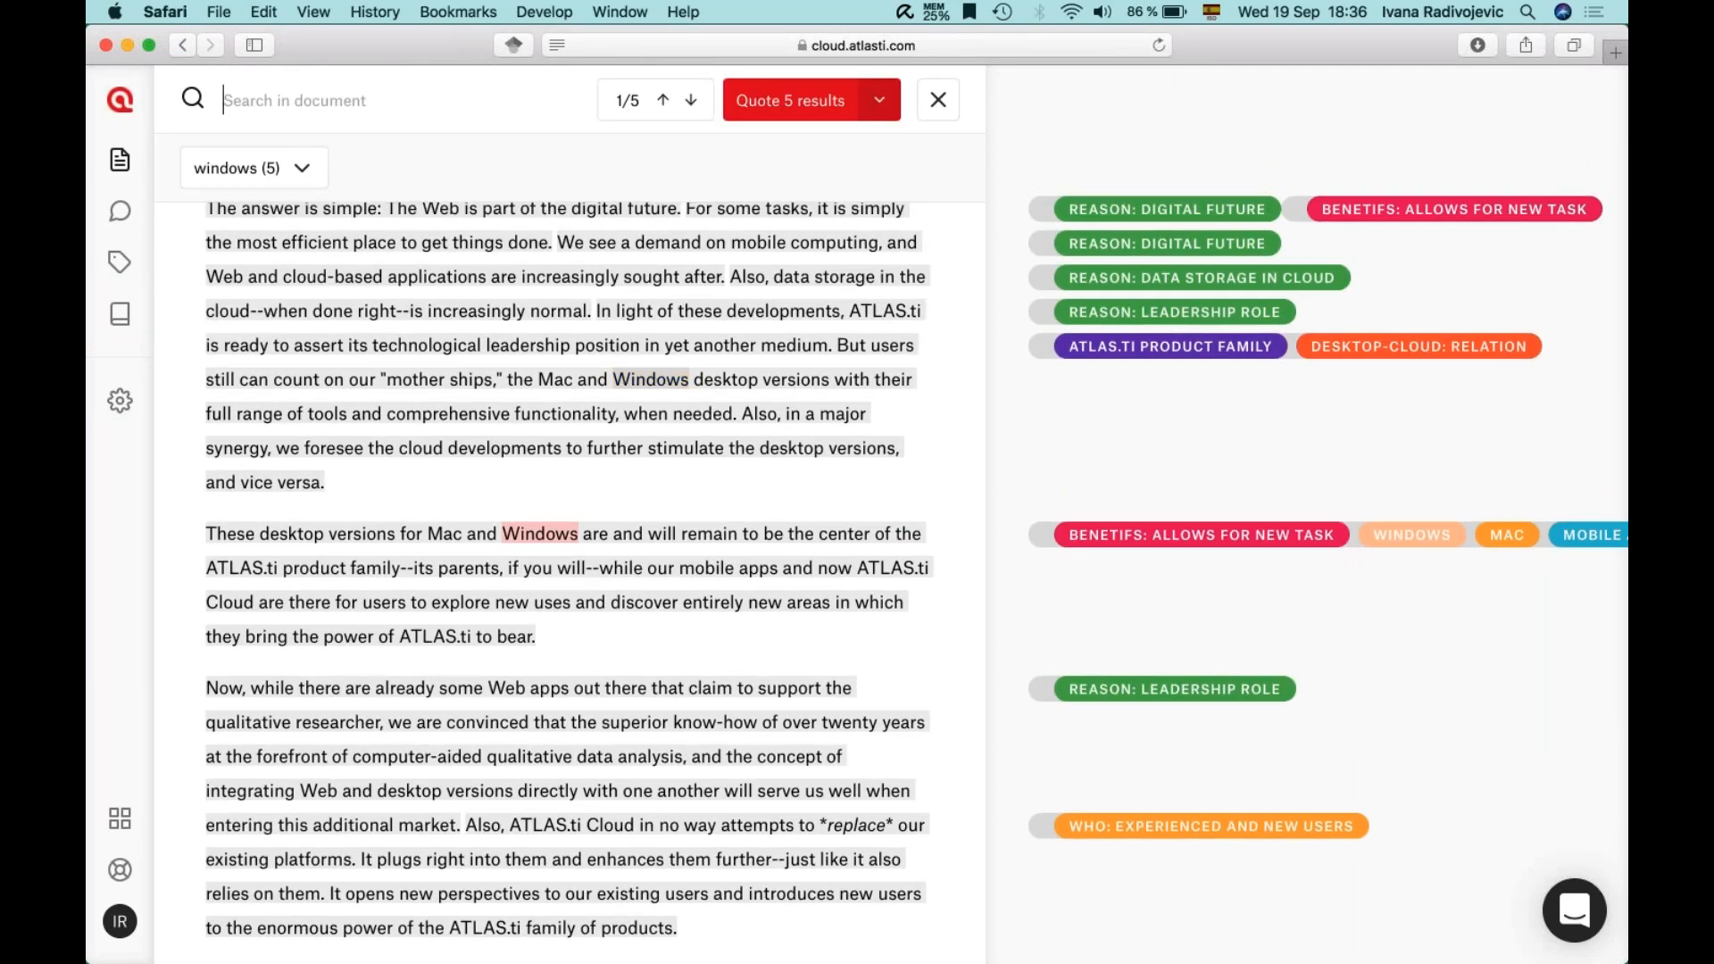
pyautogui.click(691, 101)
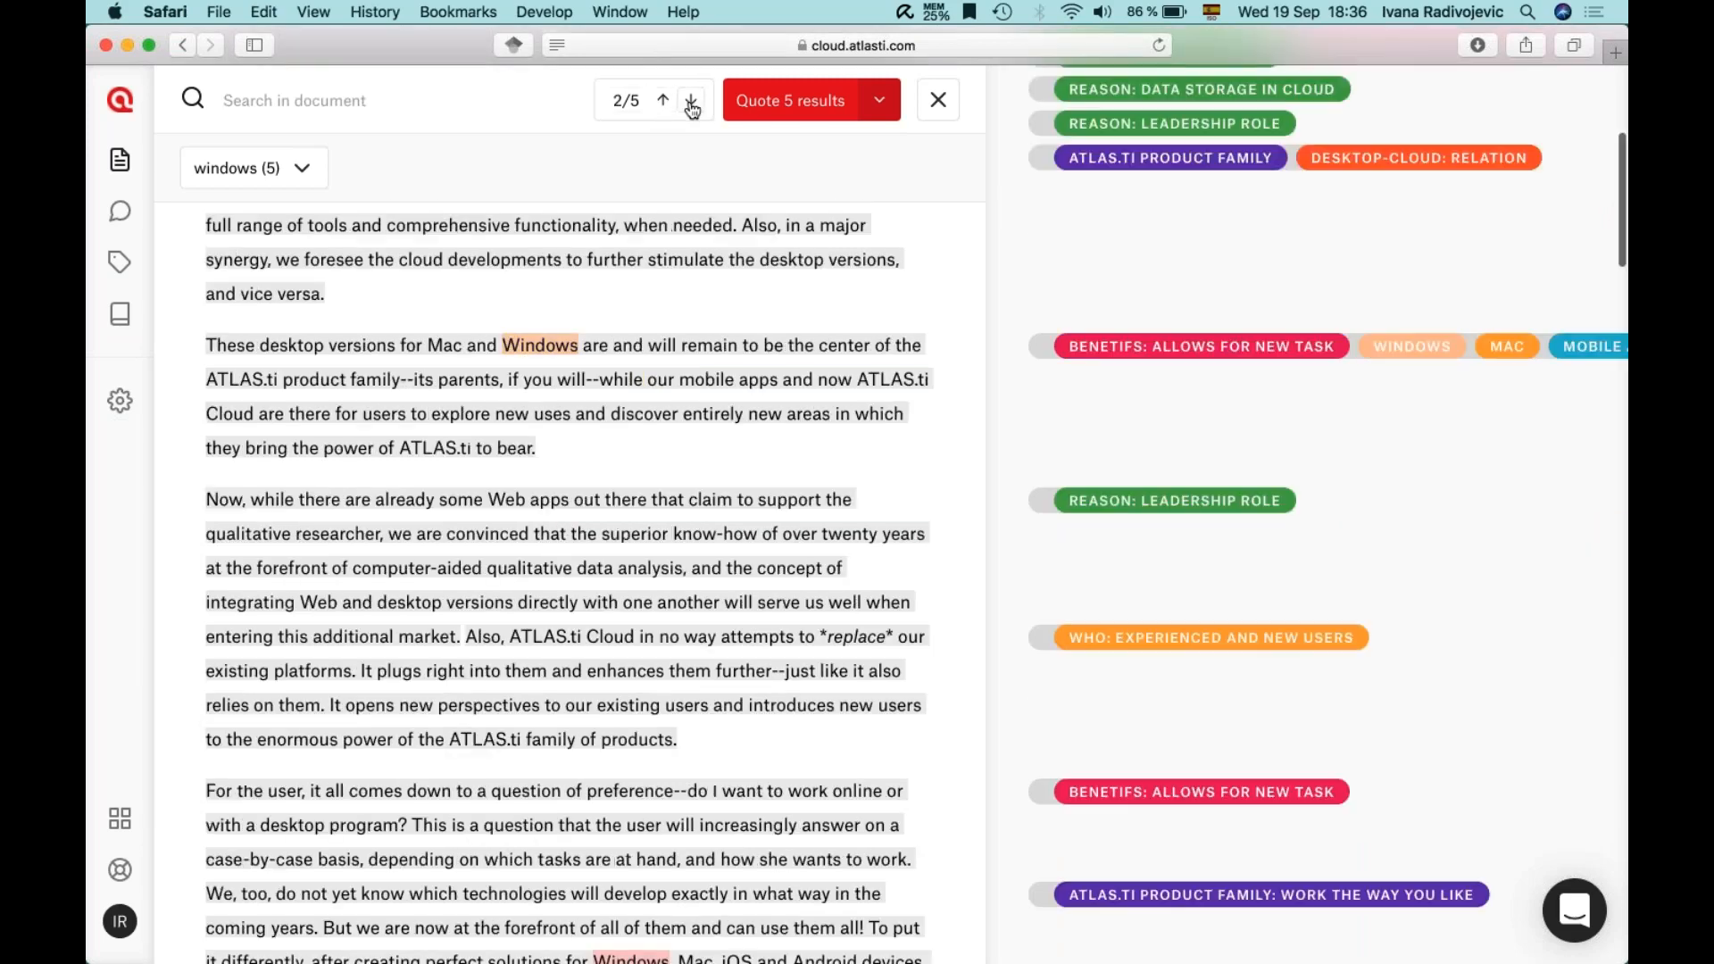
pyautogui.click(691, 102)
pyautogui.click(664, 101)
pyautogui.click(664, 101)
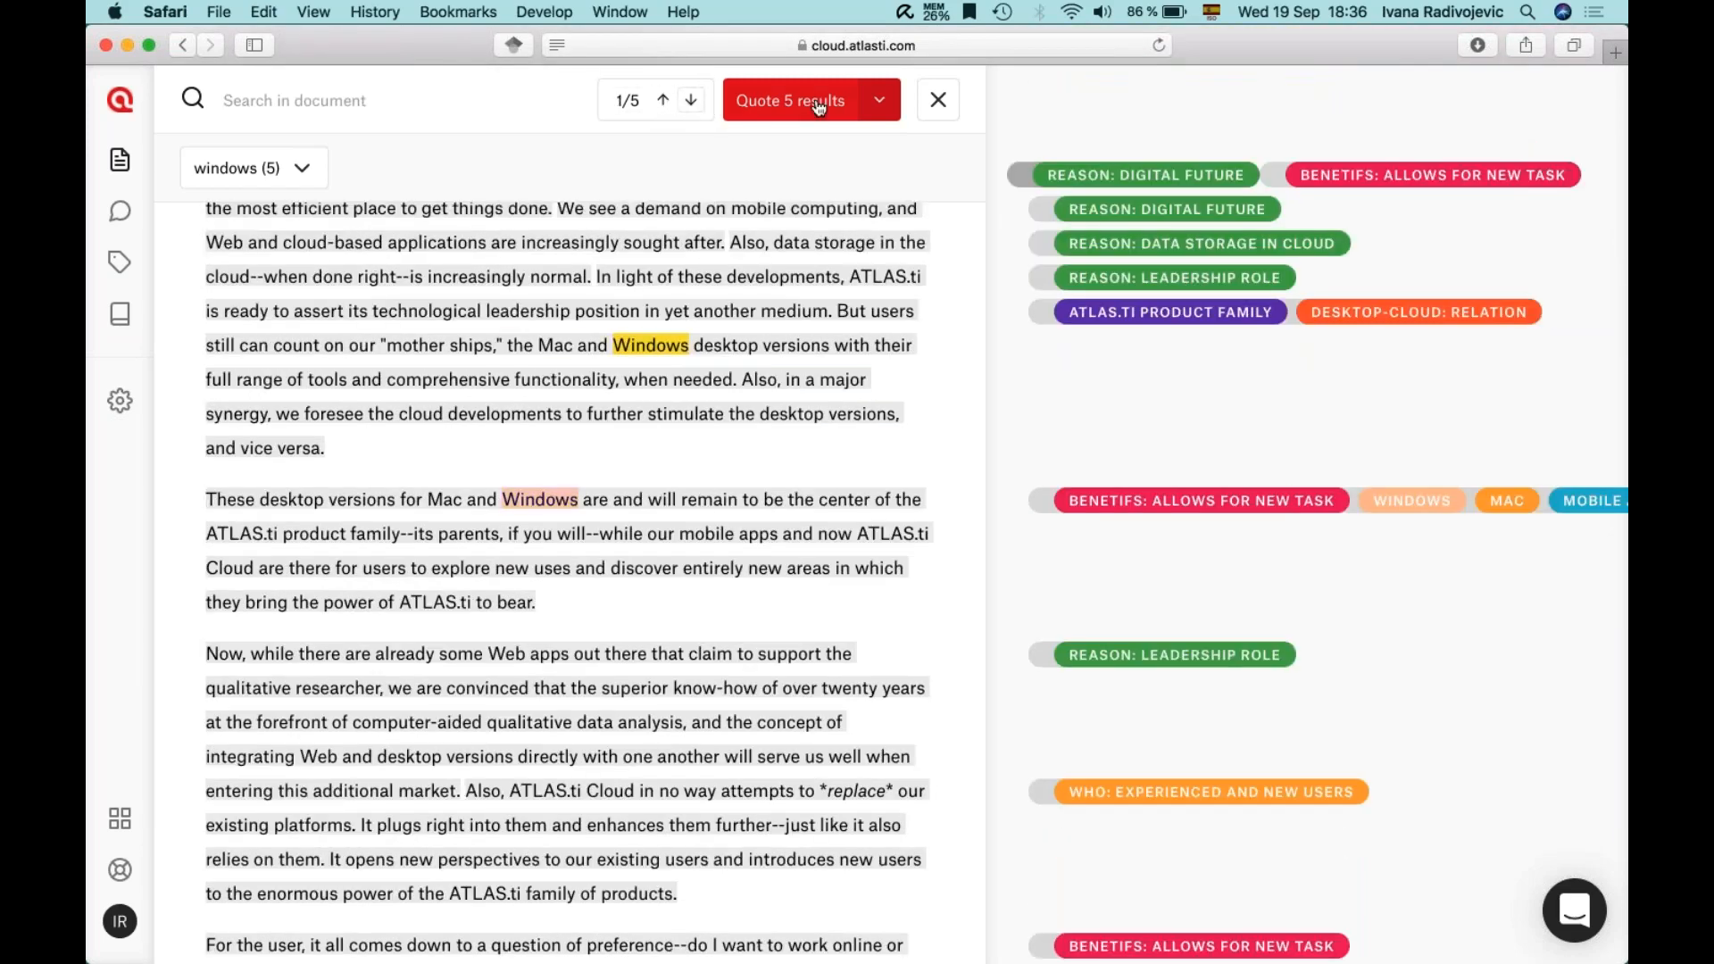
# - Compare sentence and paragraph quoting options, then cancel quoting the five matching sentences
pyautogui.click(881, 111)
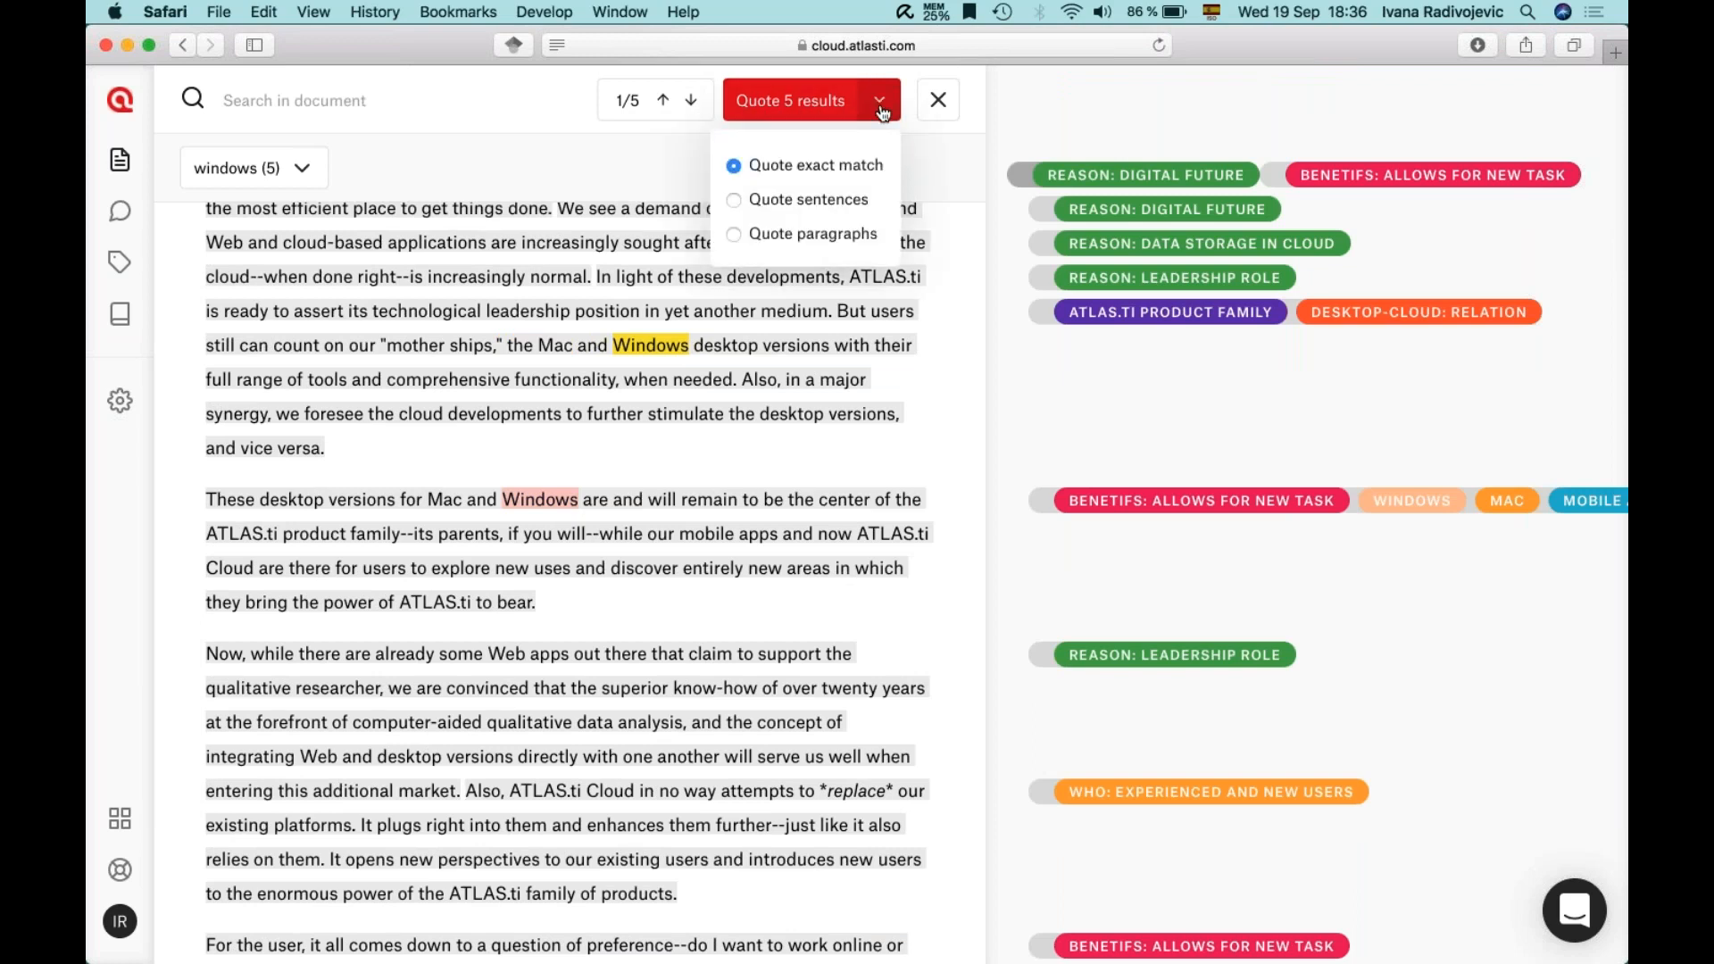
pyautogui.click(736, 202)
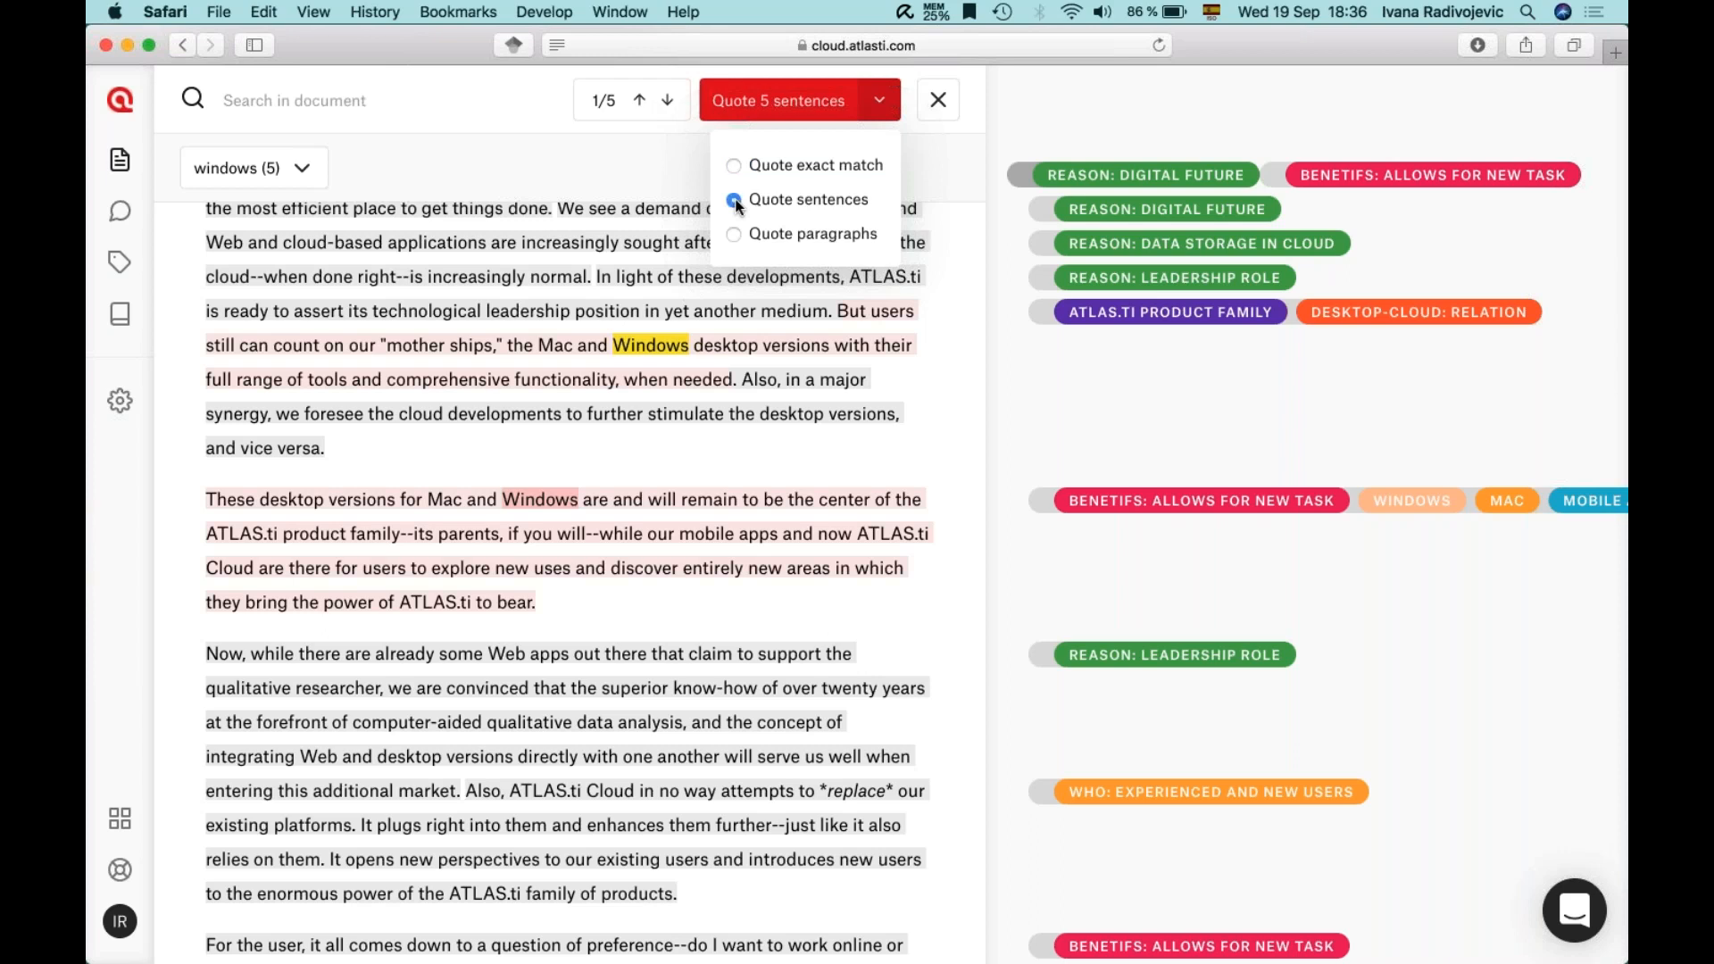
pyautogui.click(732, 233)
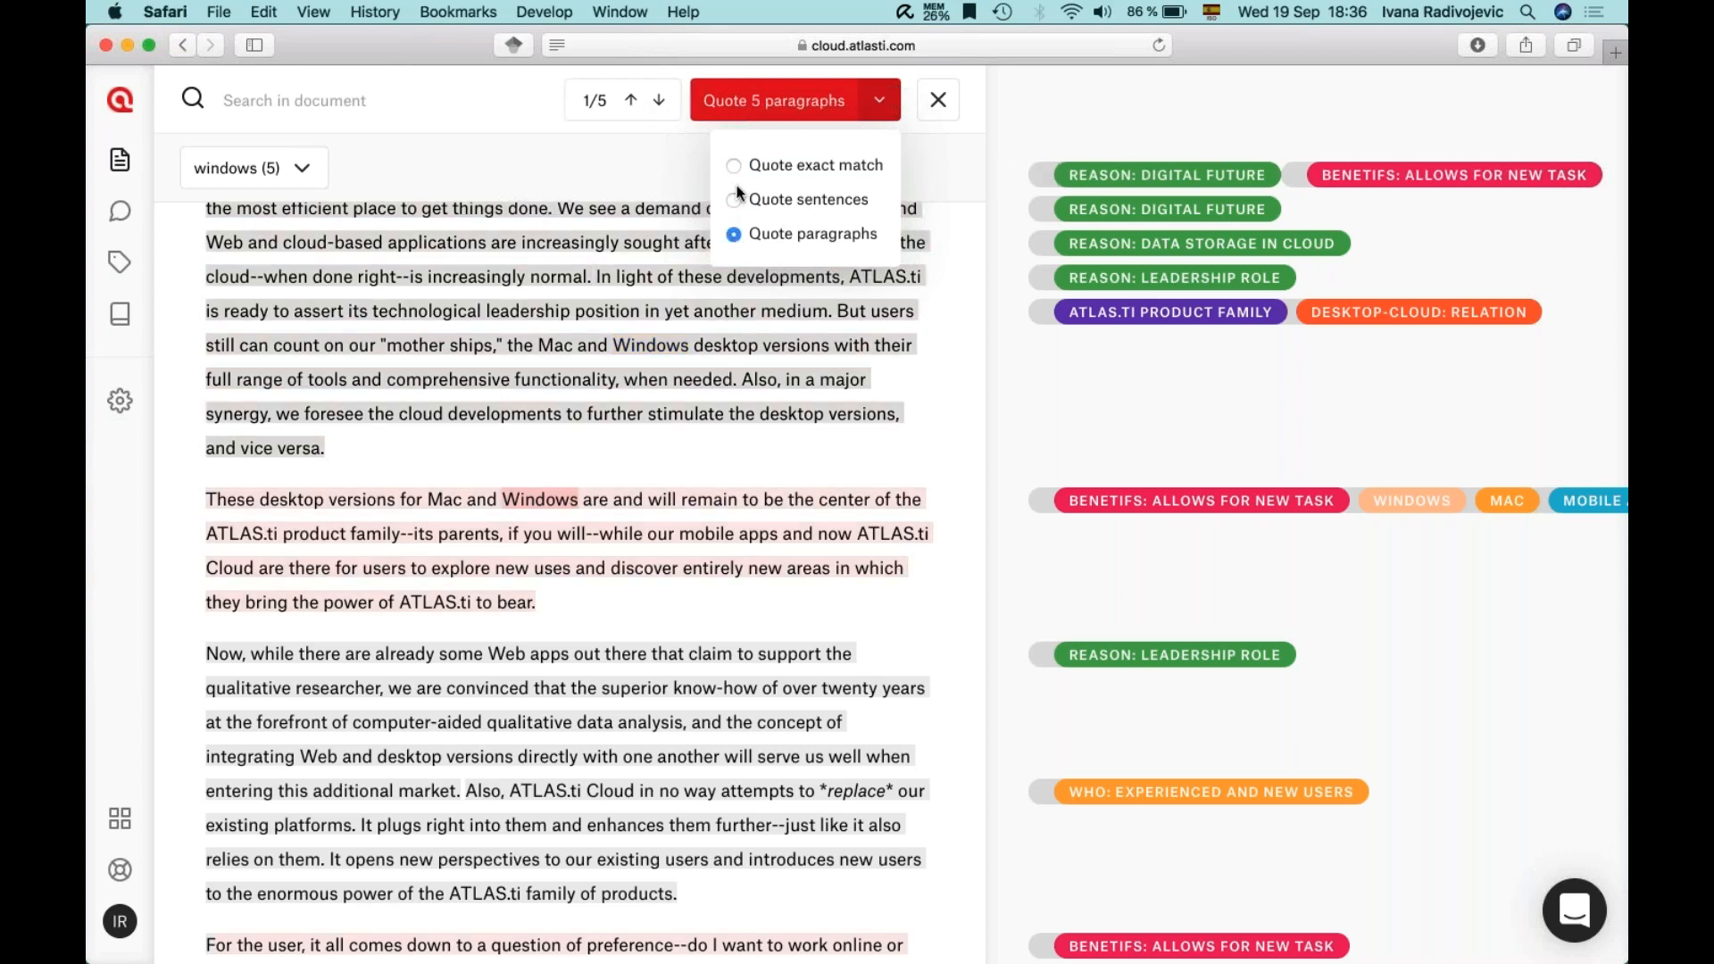
pyautogui.click(735, 200)
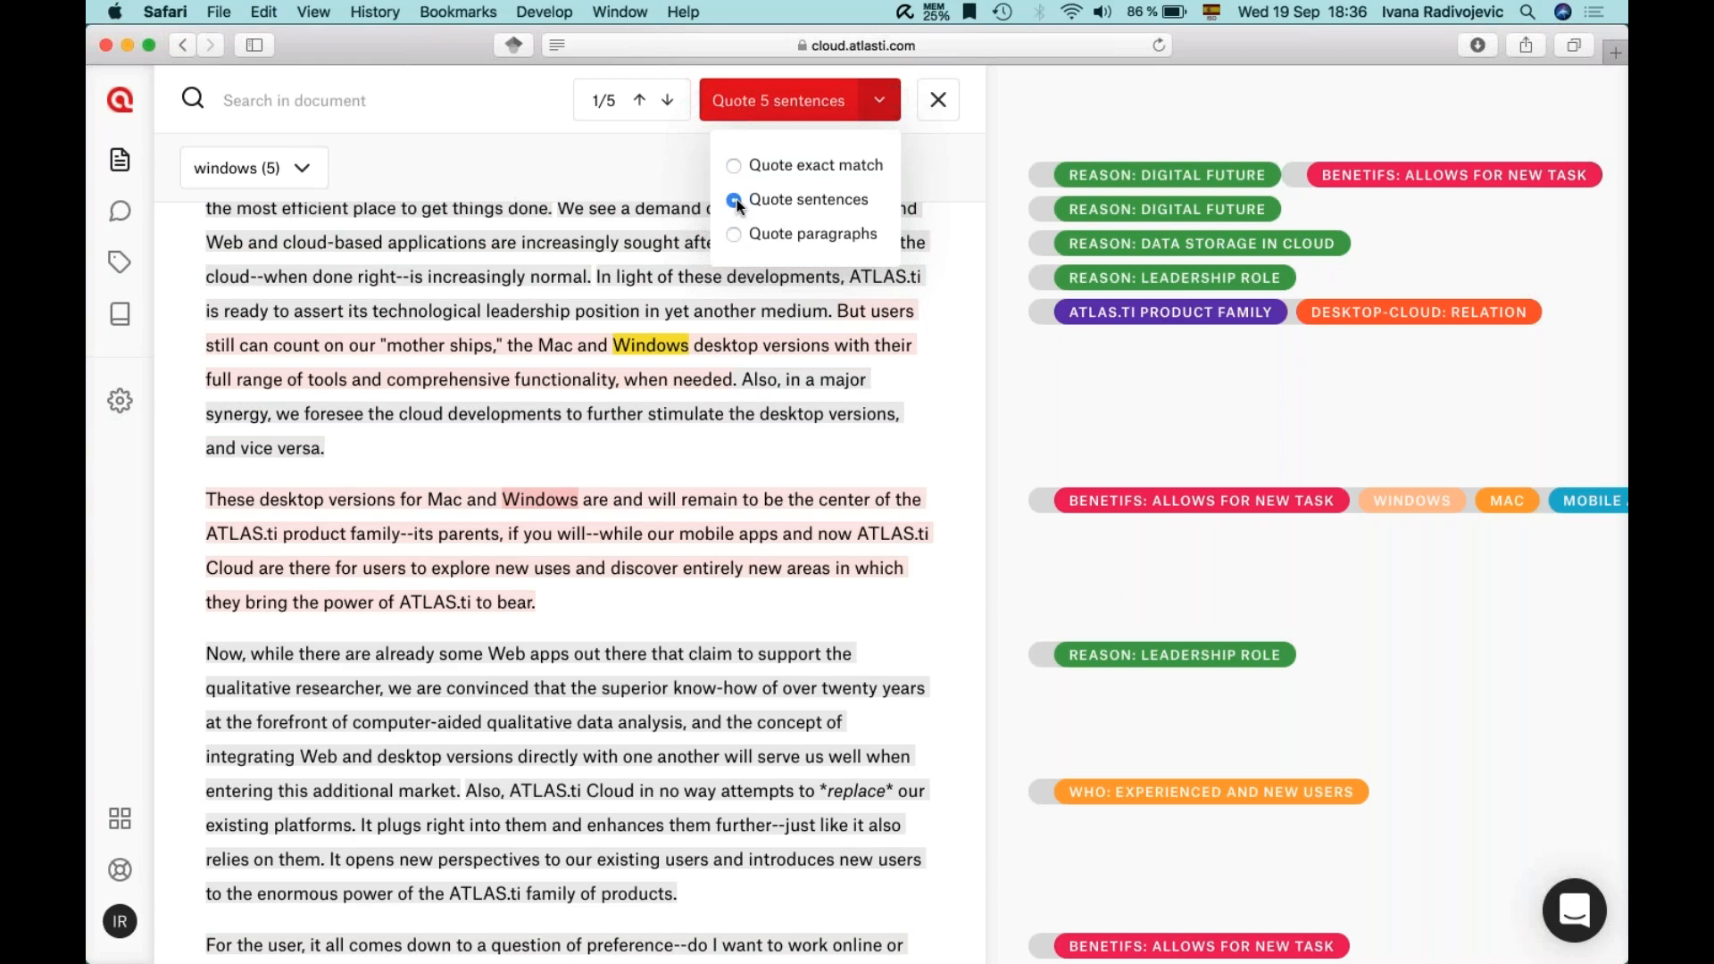
pyautogui.click(751, 104)
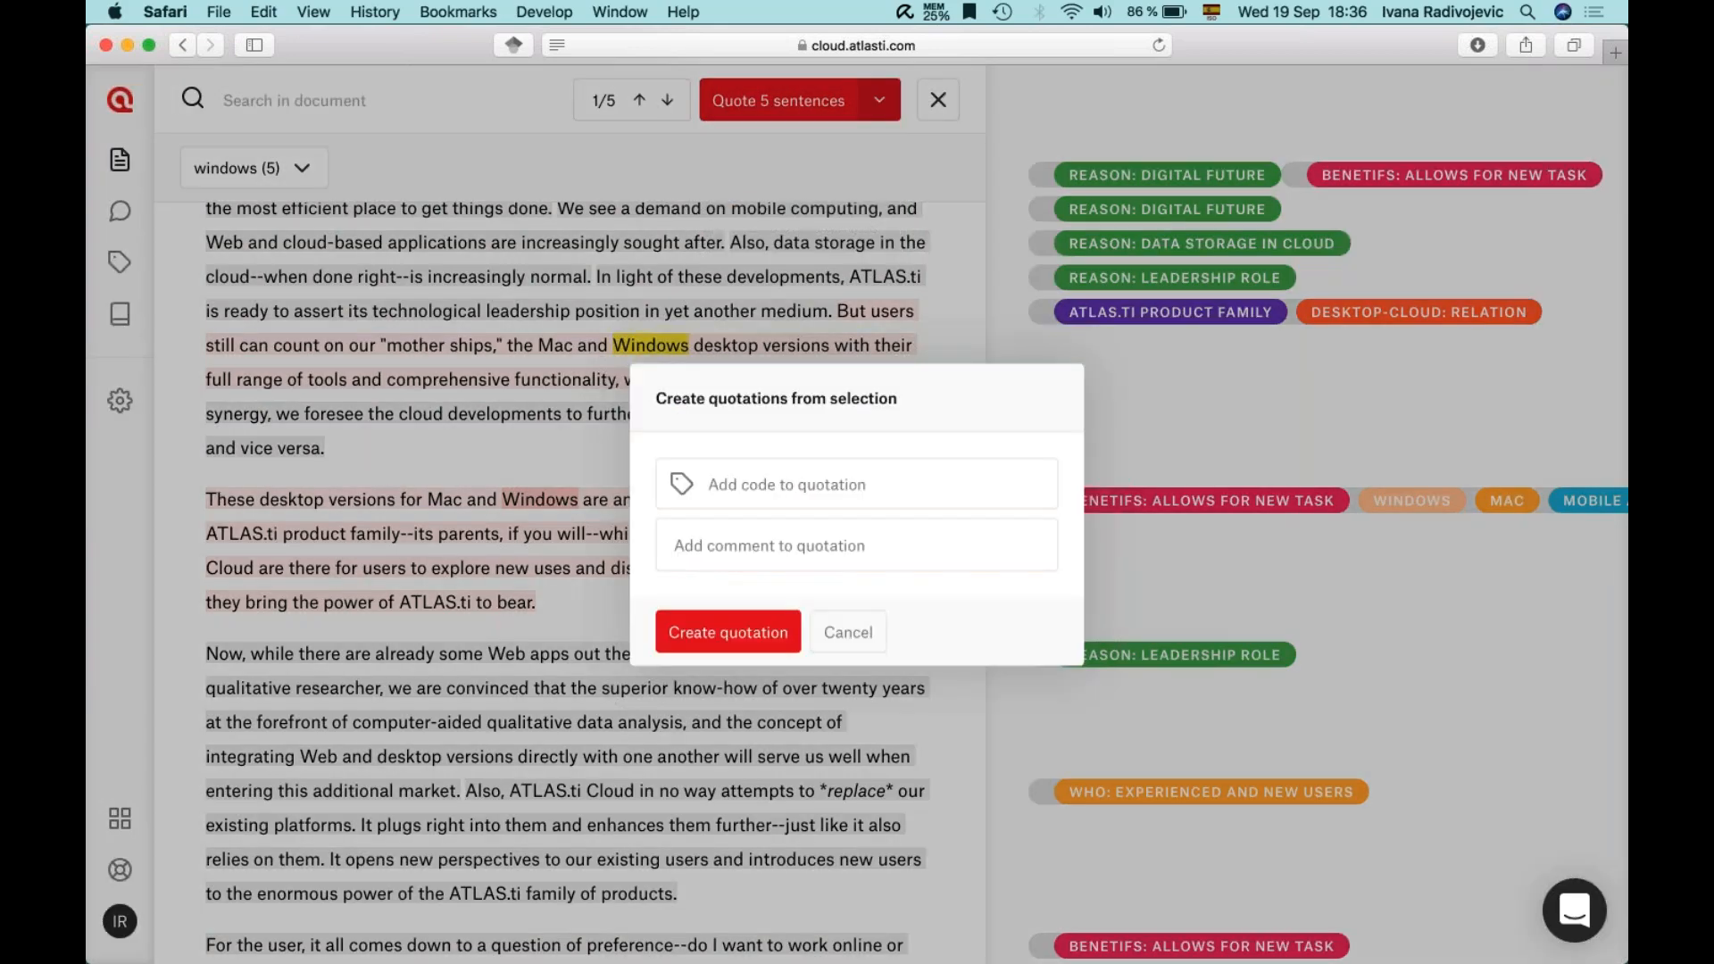
pyautogui.click(828, 635)
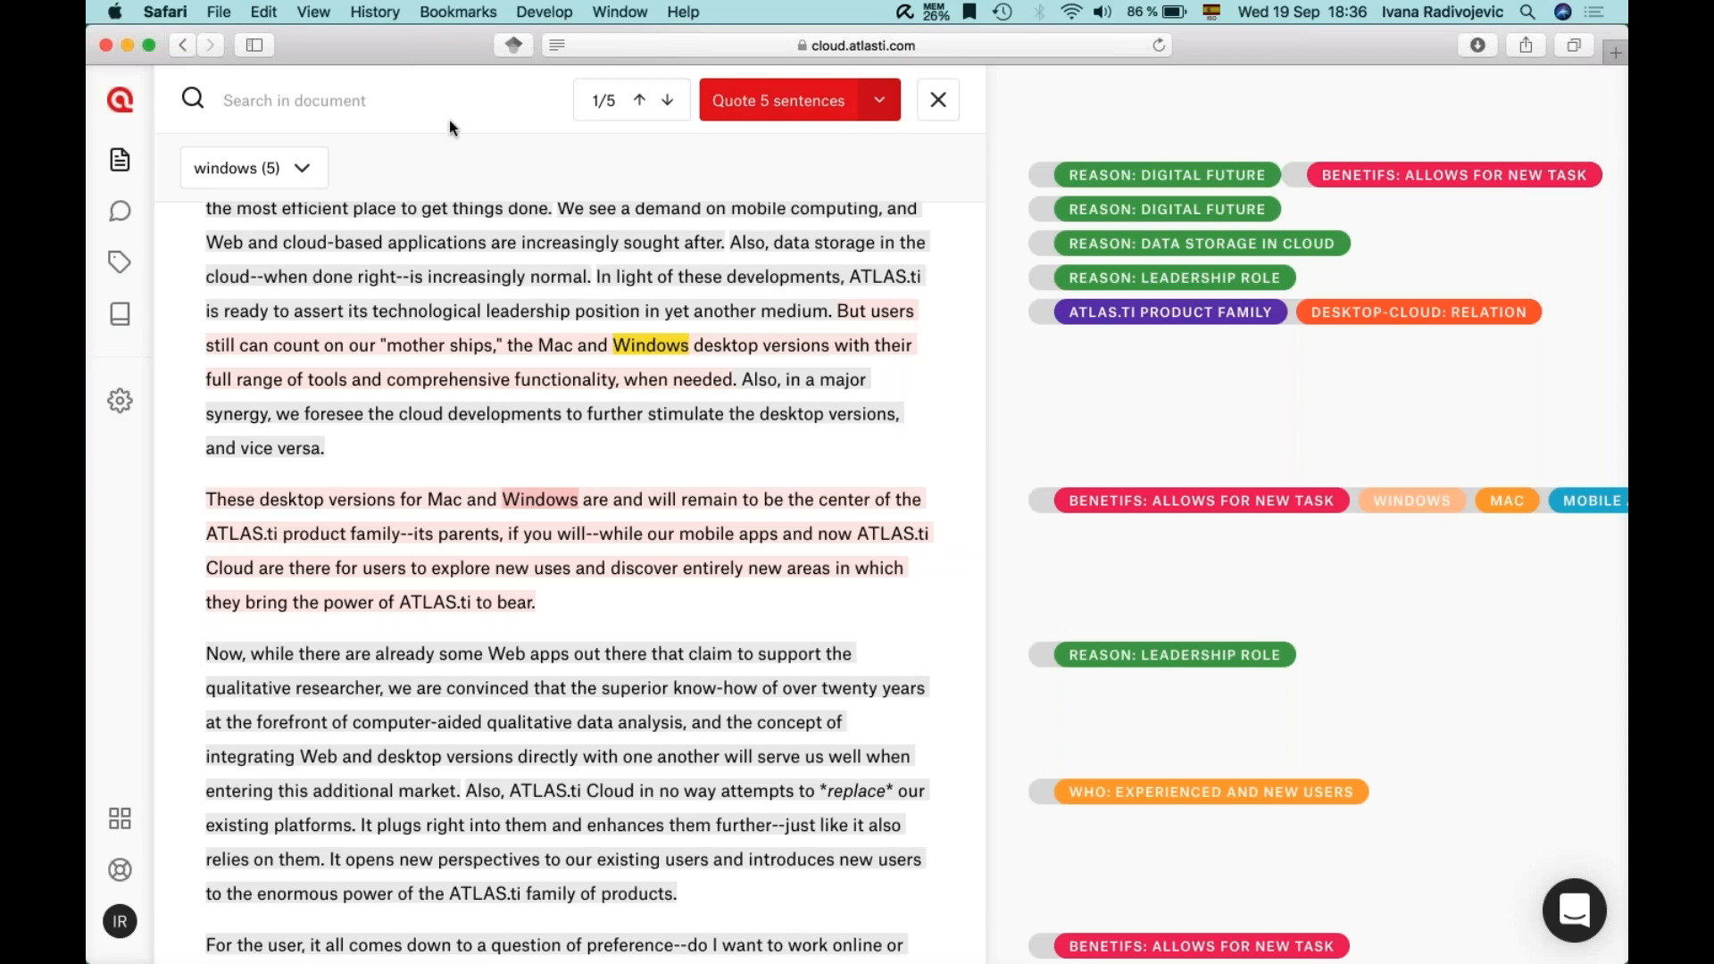
# - View the terms related to 'windows', then clear that search term
pyautogui.moveTo(326, 179)
pyautogui.click(304, 172)
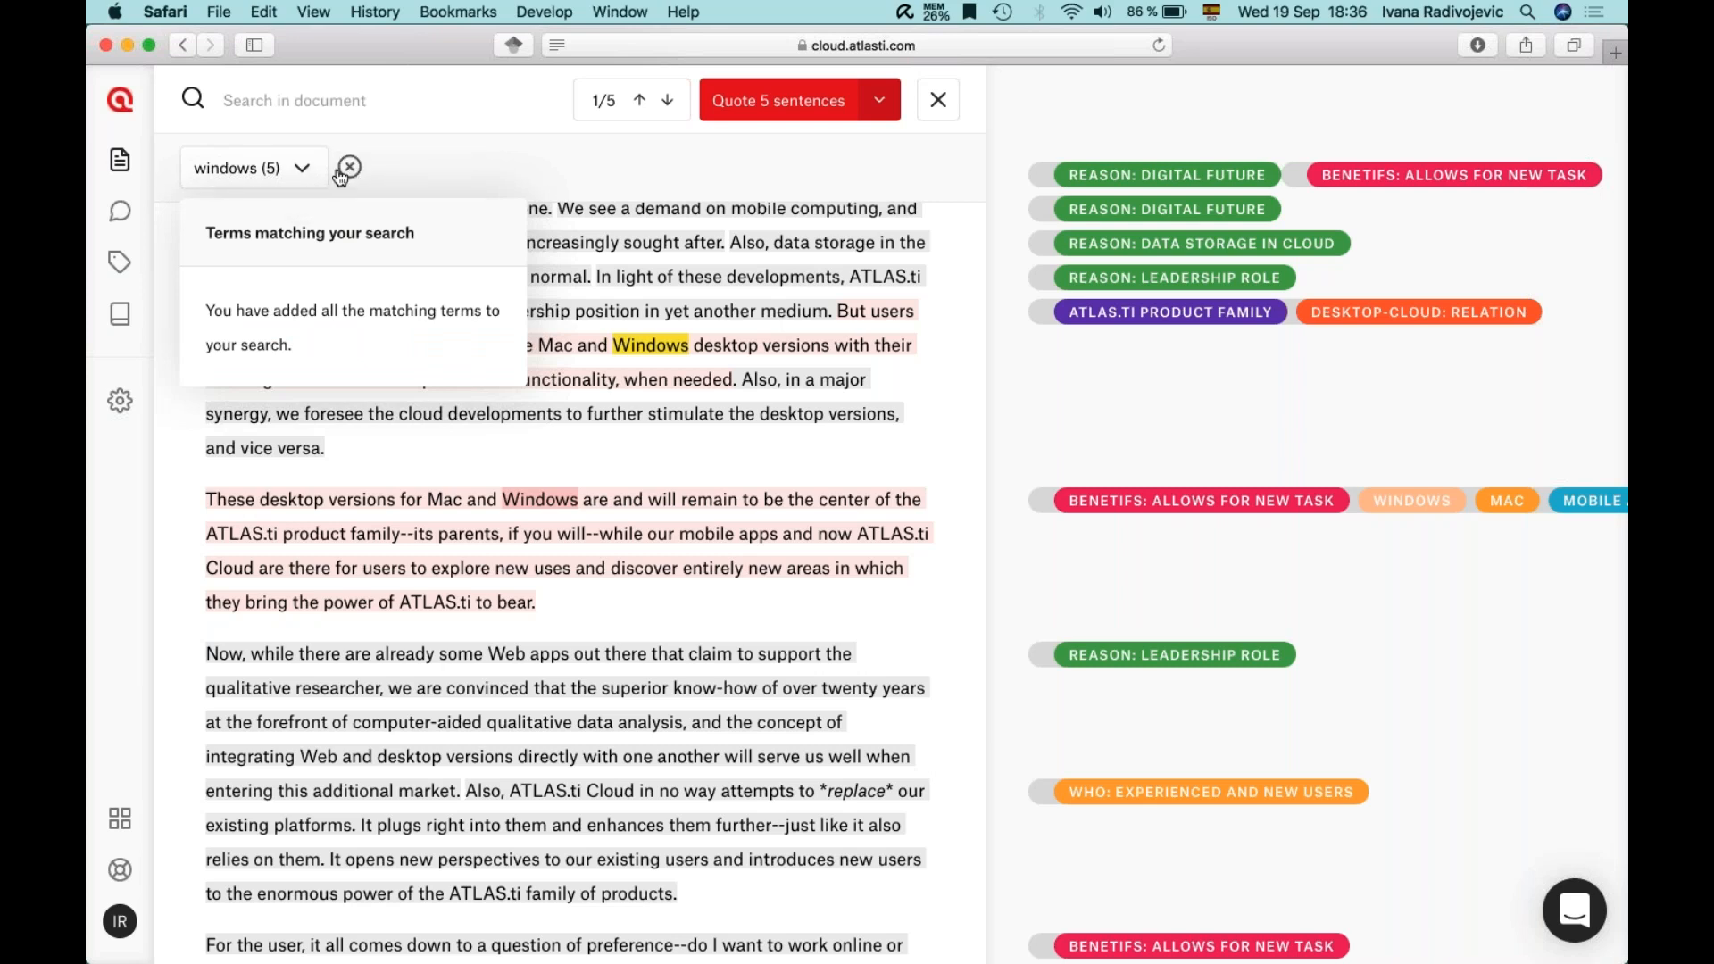
pyautogui.click(348, 168)
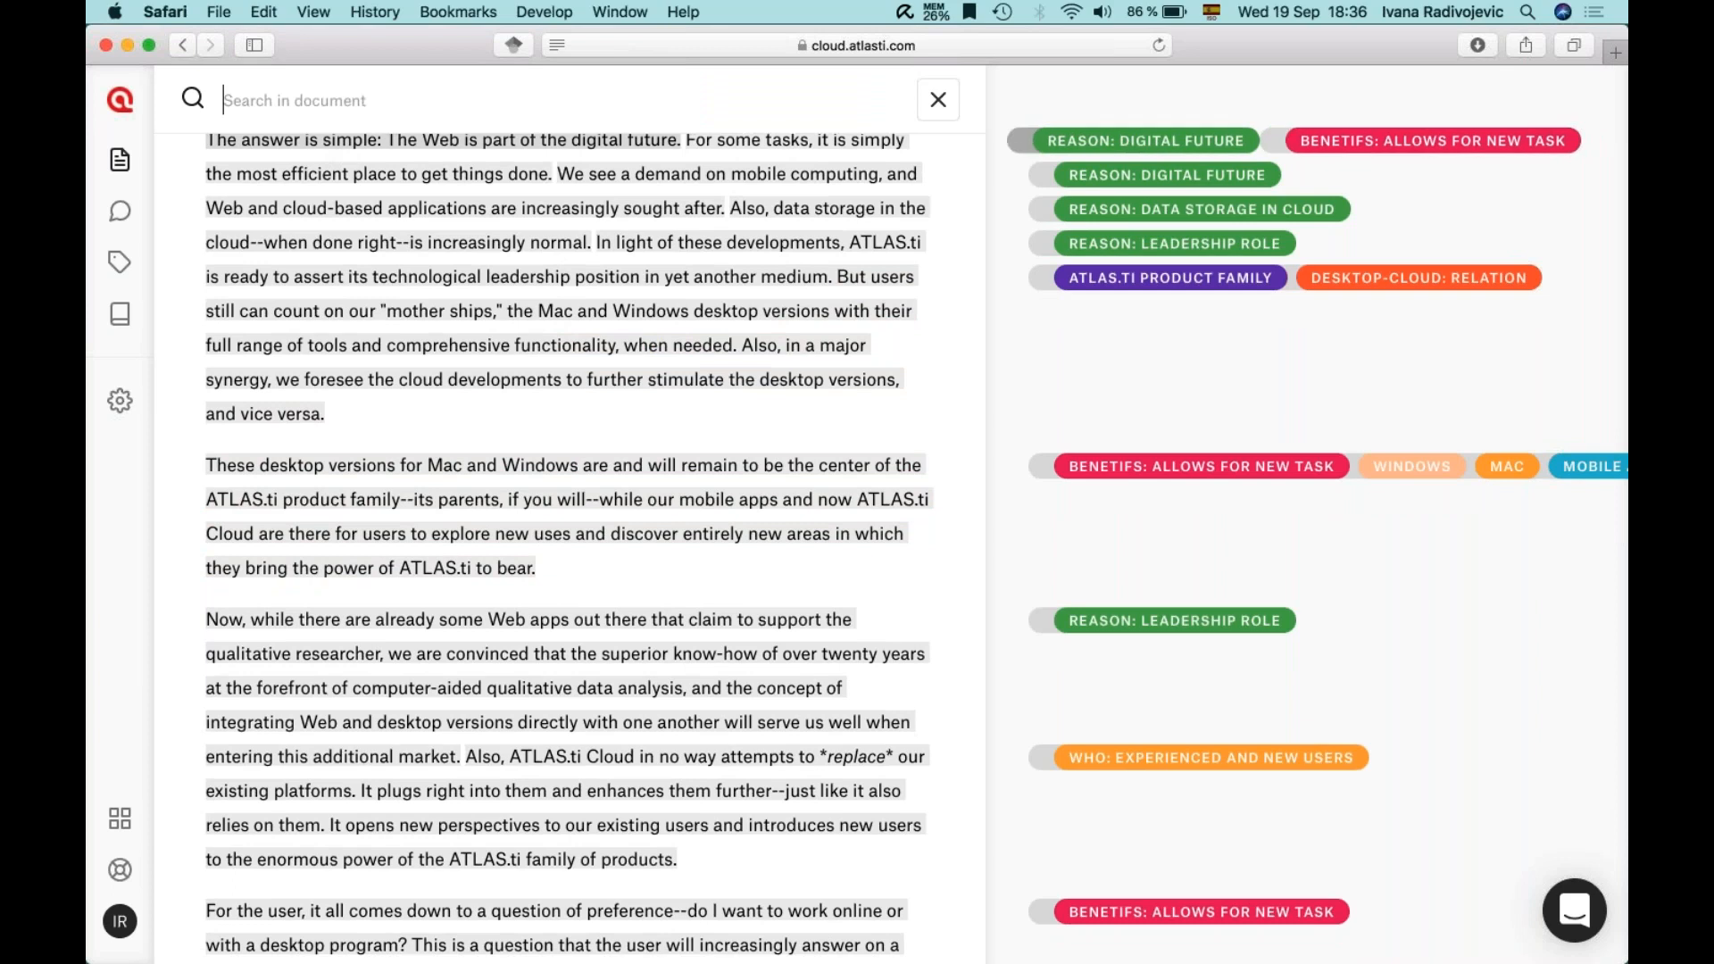
# - Search for 'web' and add related terms network, net and internet to the search
pyautogui.write('web')
pyautogui.press('Return')
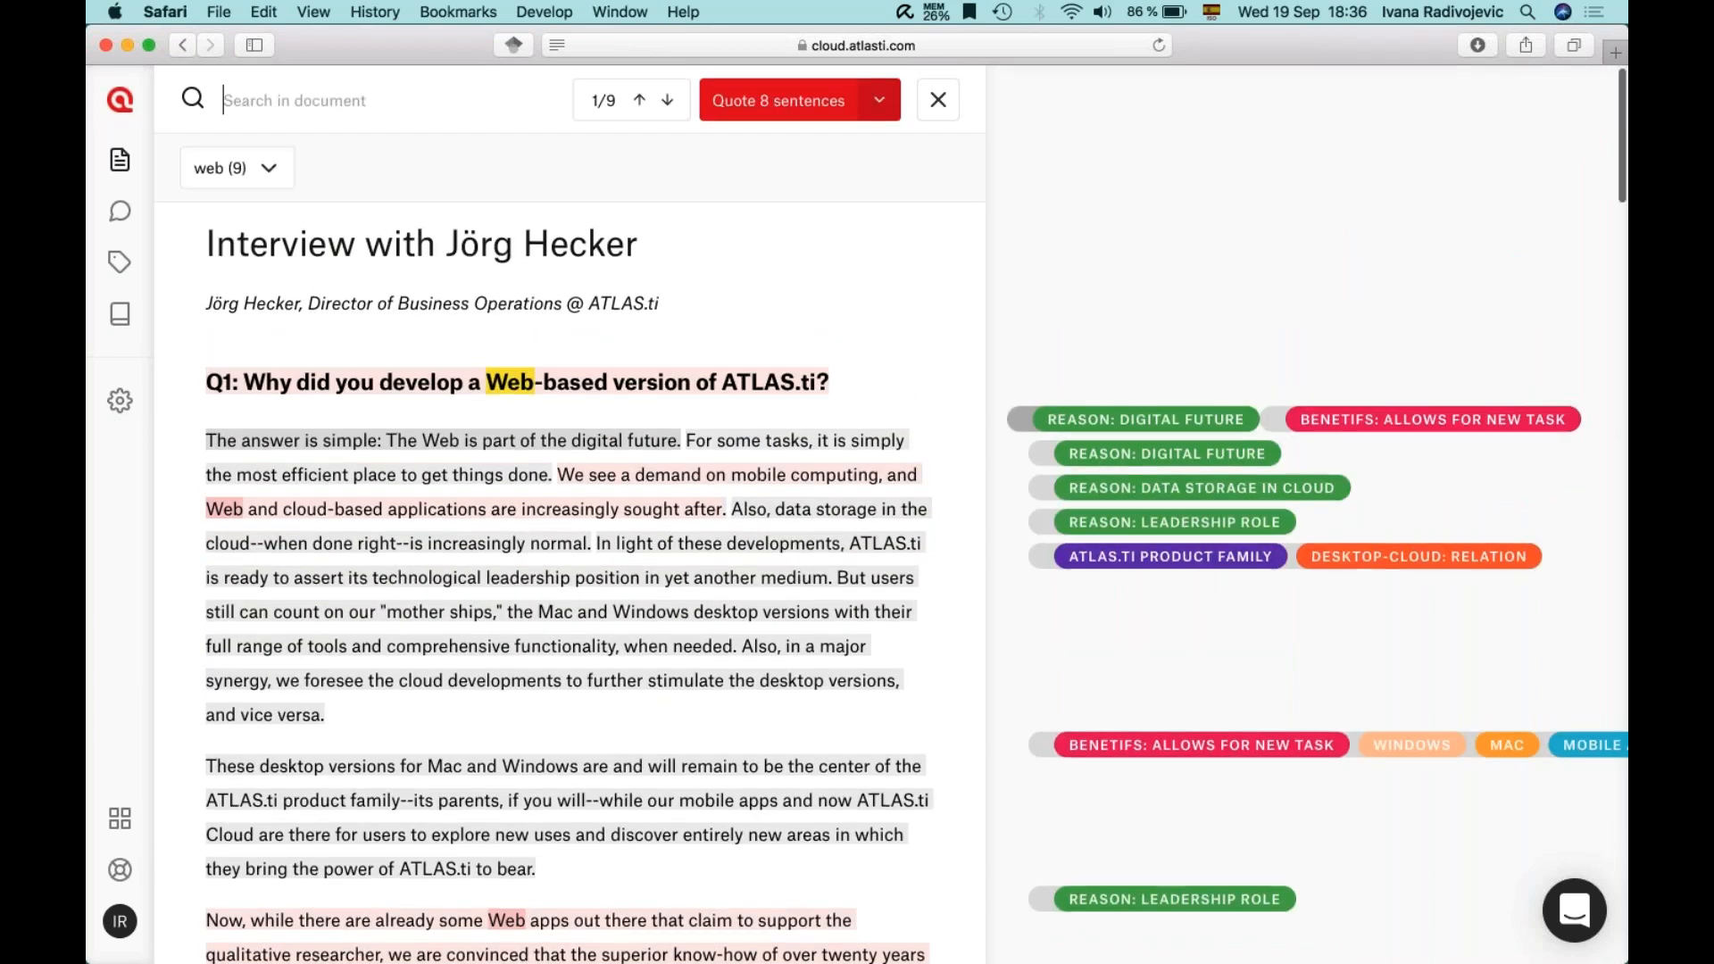
pyautogui.click(265, 168)
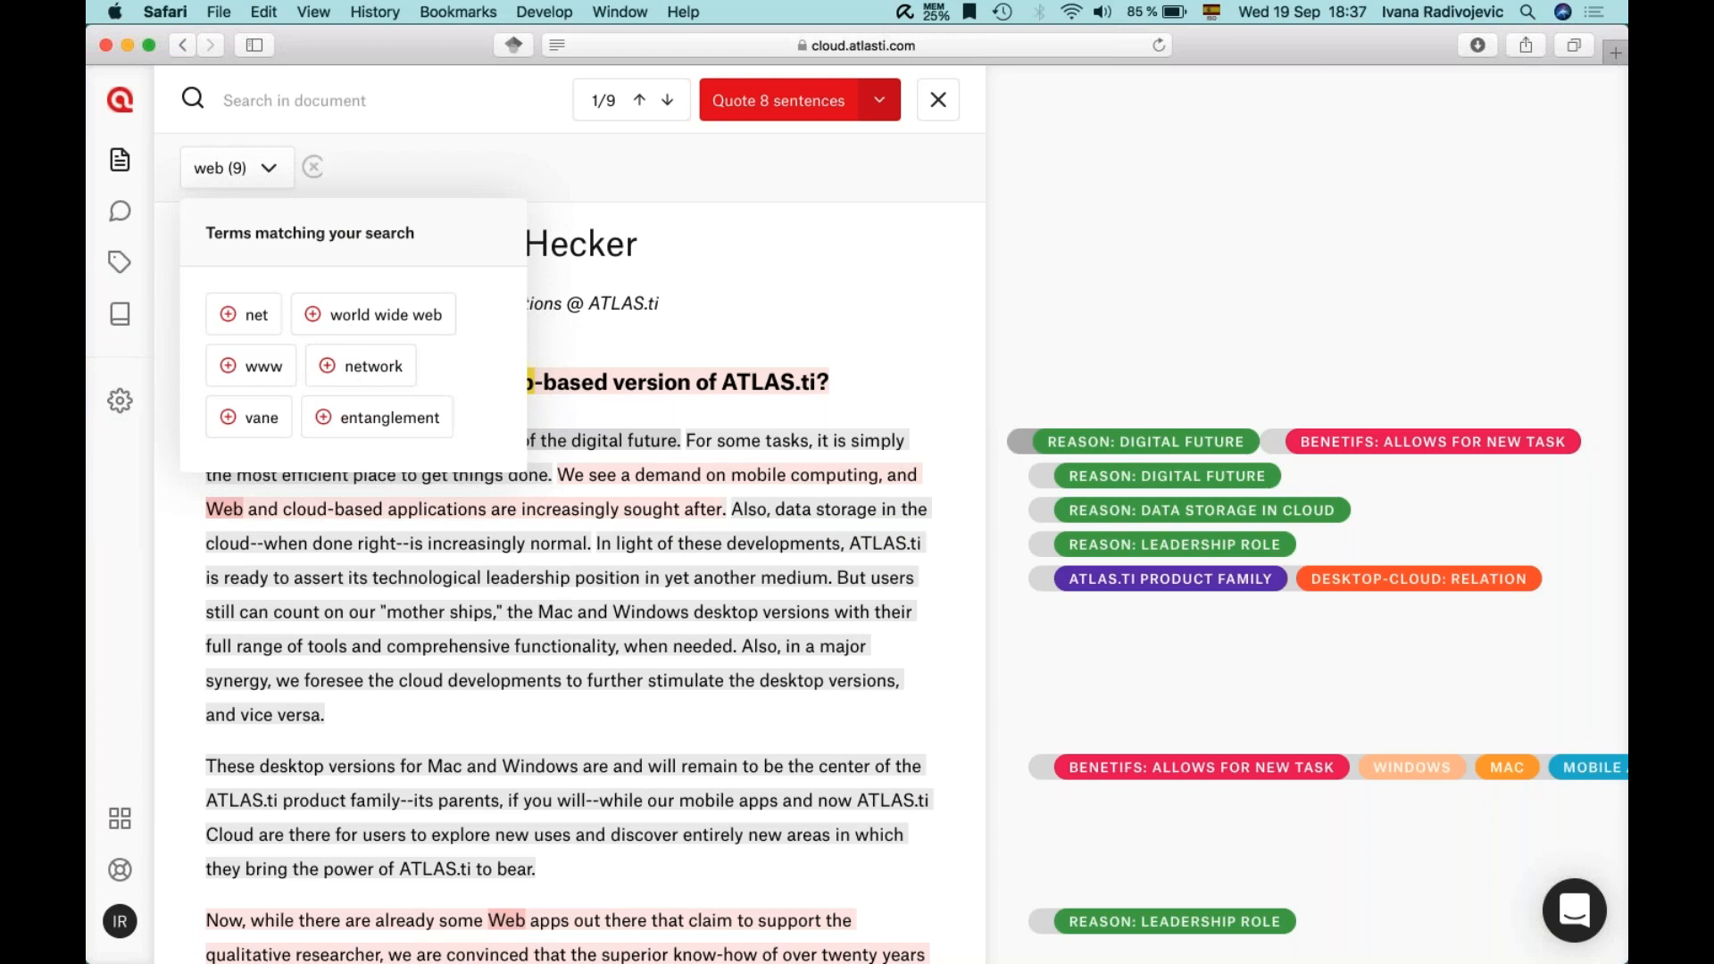
pyautogui.click(371, 368)
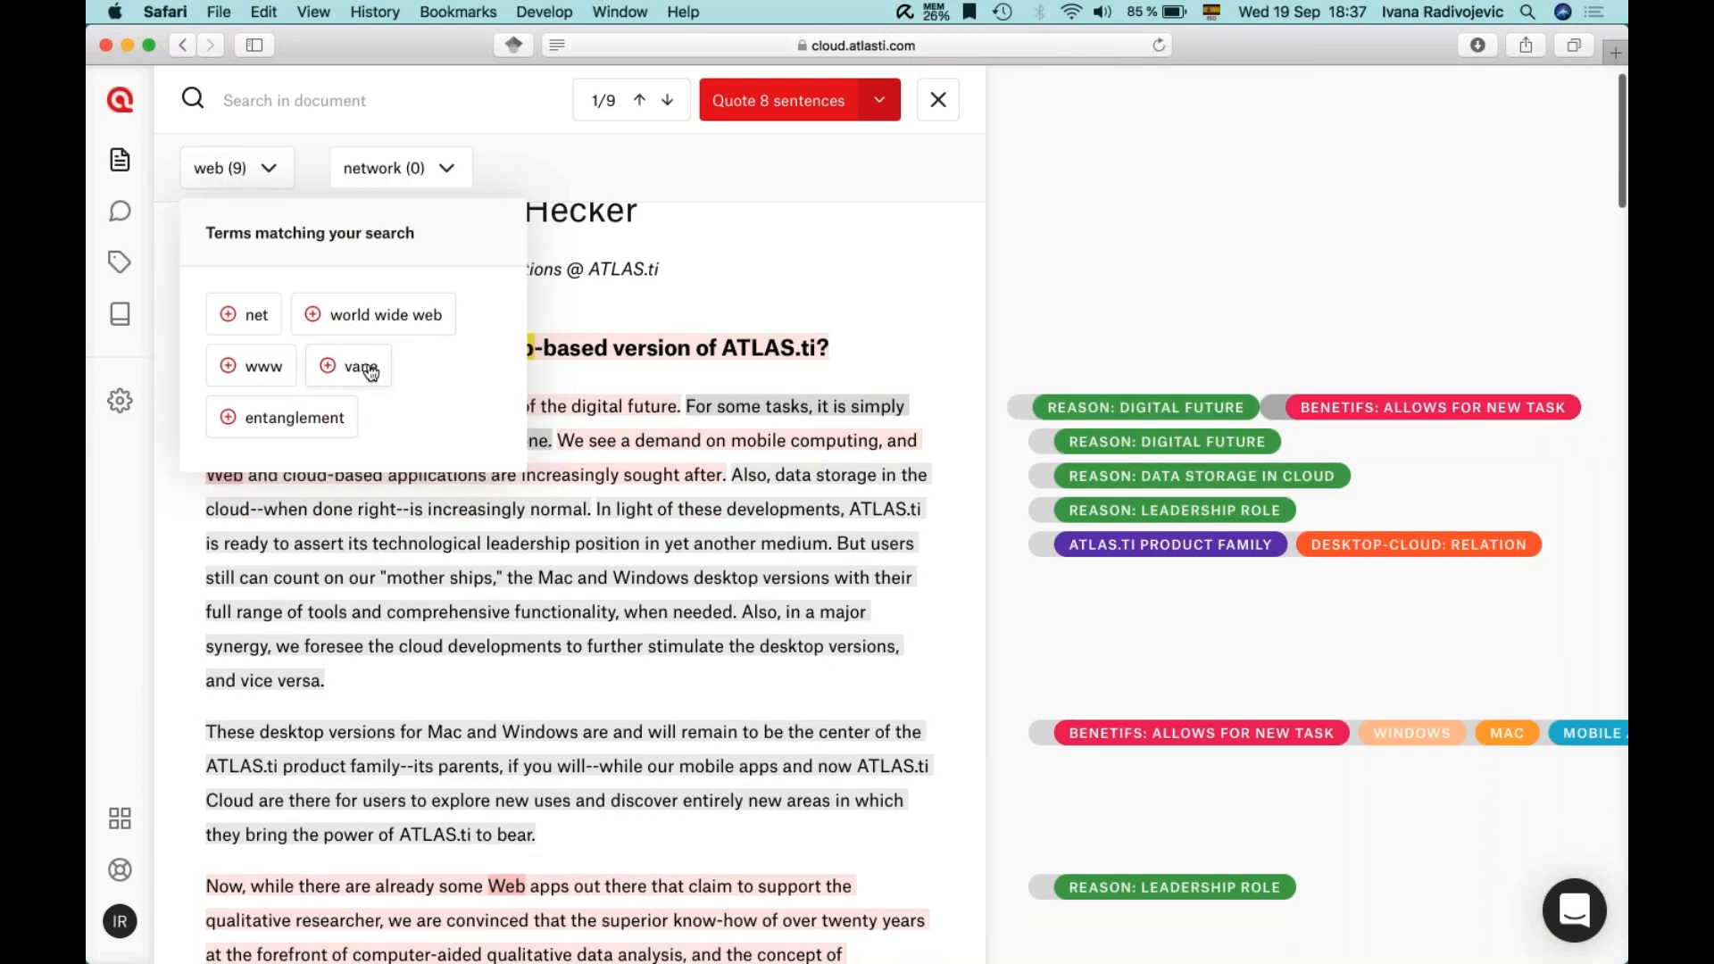
pyautogui.click(445, 172)
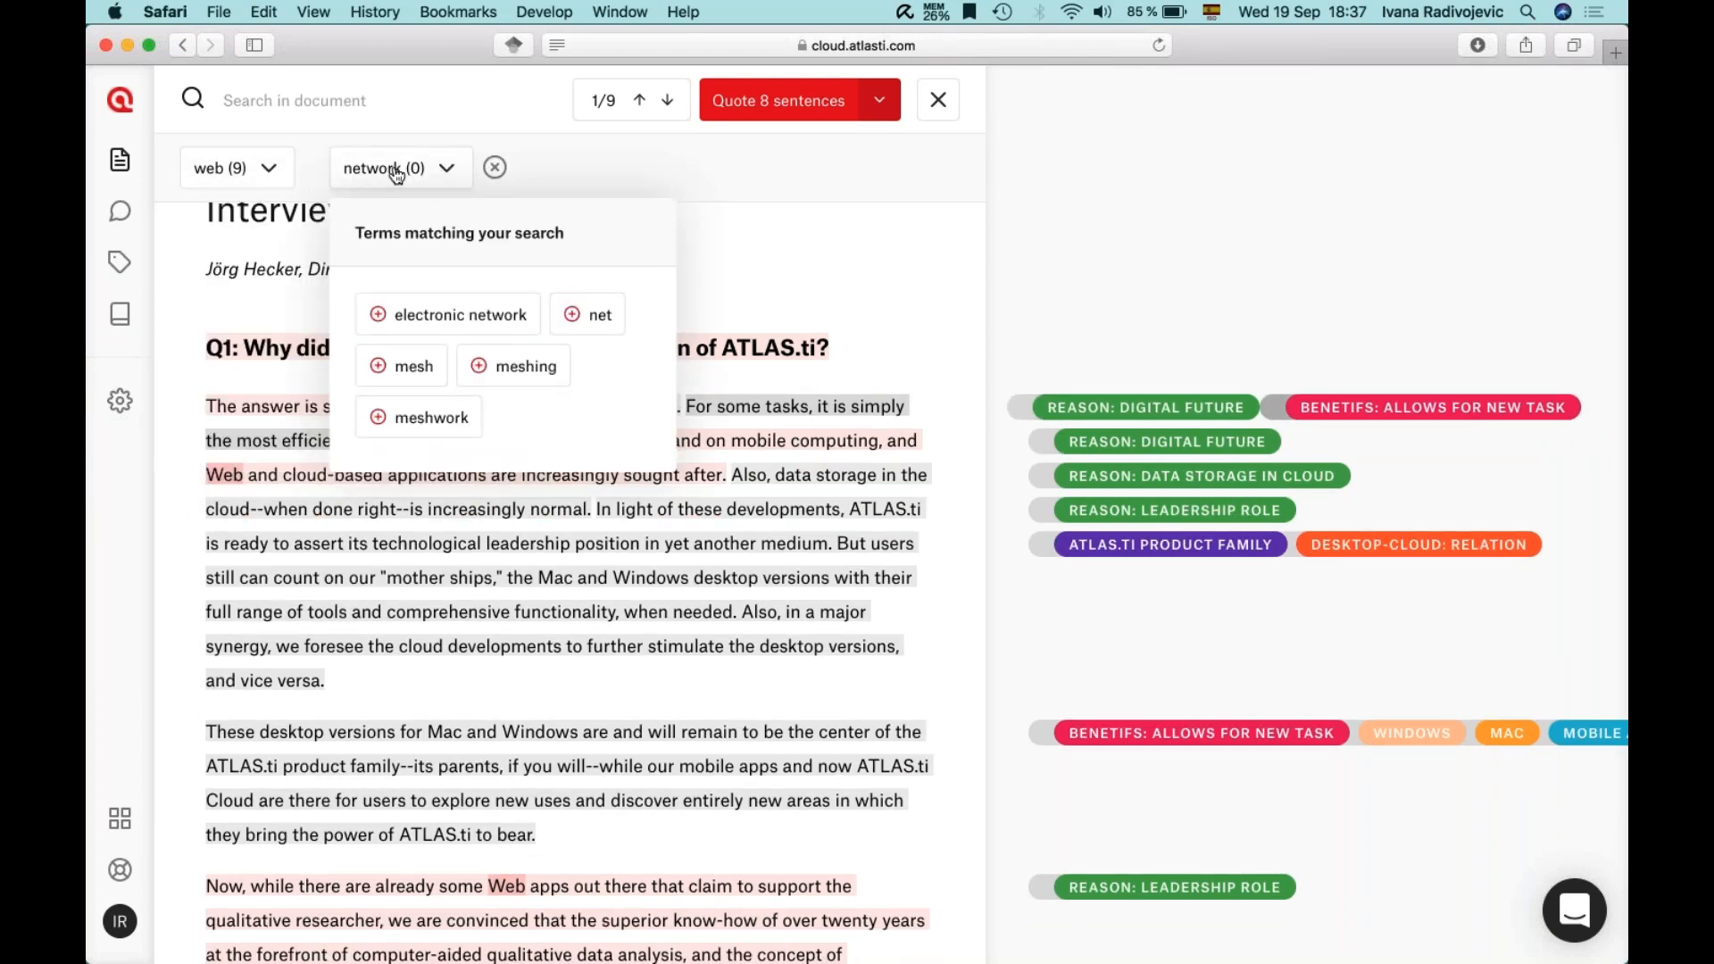
pyautogui.click(593, 317)
pyautogui.click(586, 168)
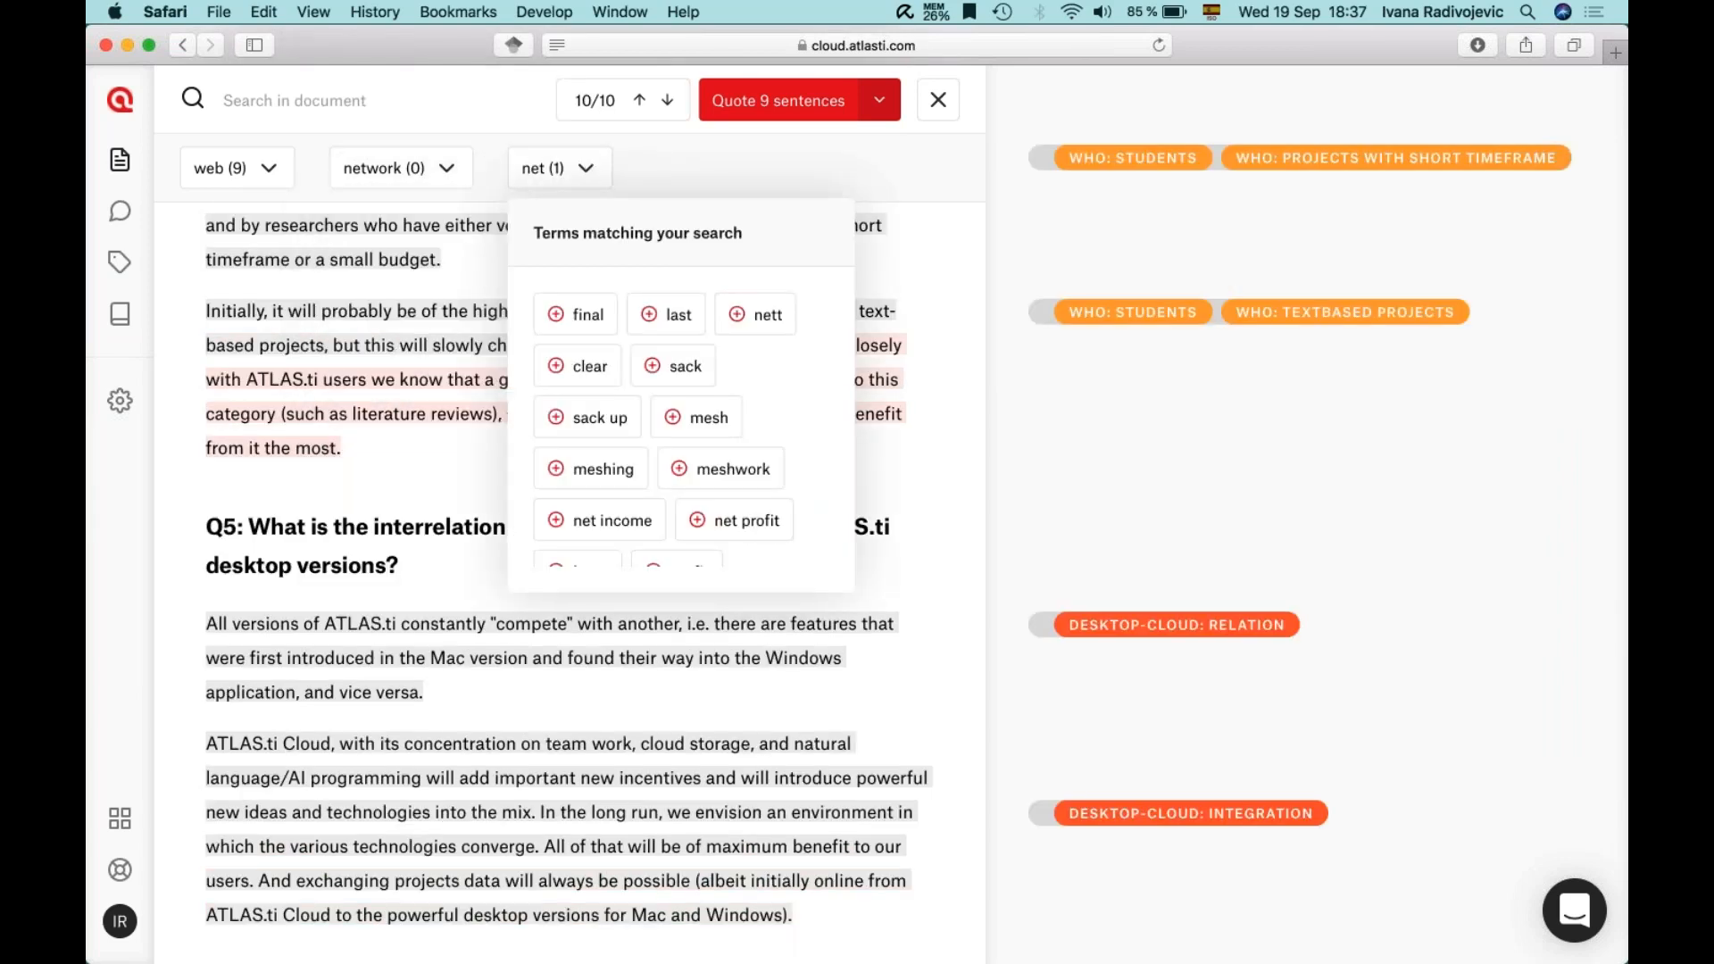
pyautogui.scroll(-5, 680, 480)
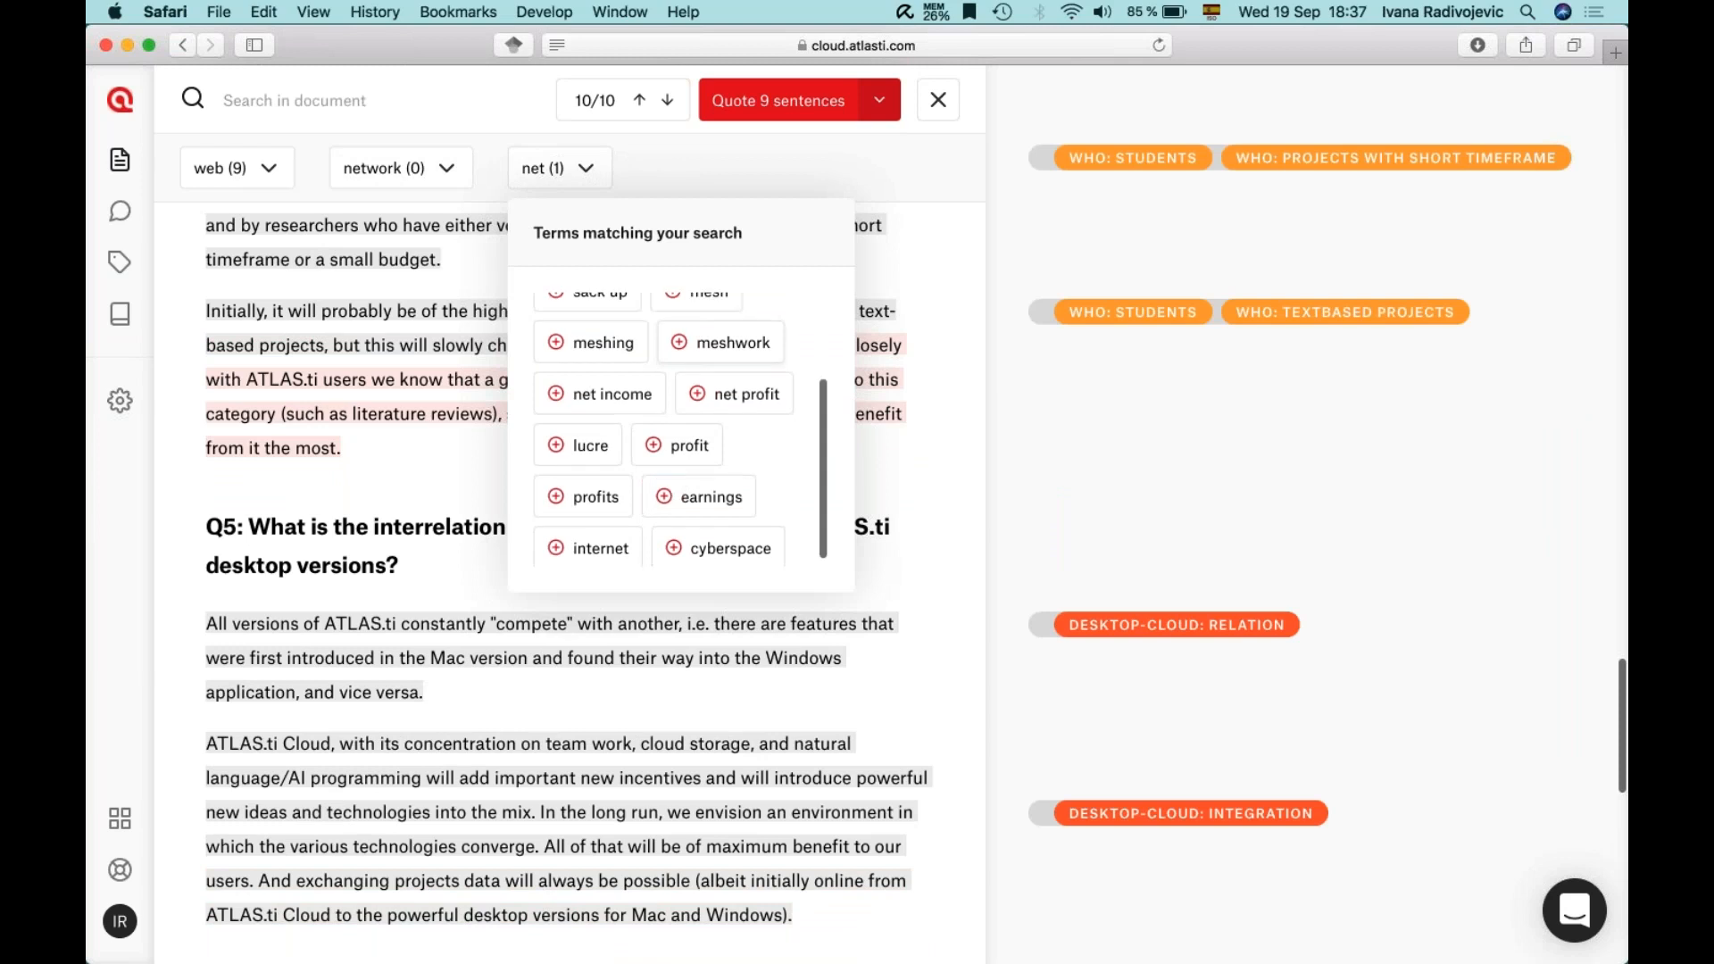
pyautogui.click(591, 536)
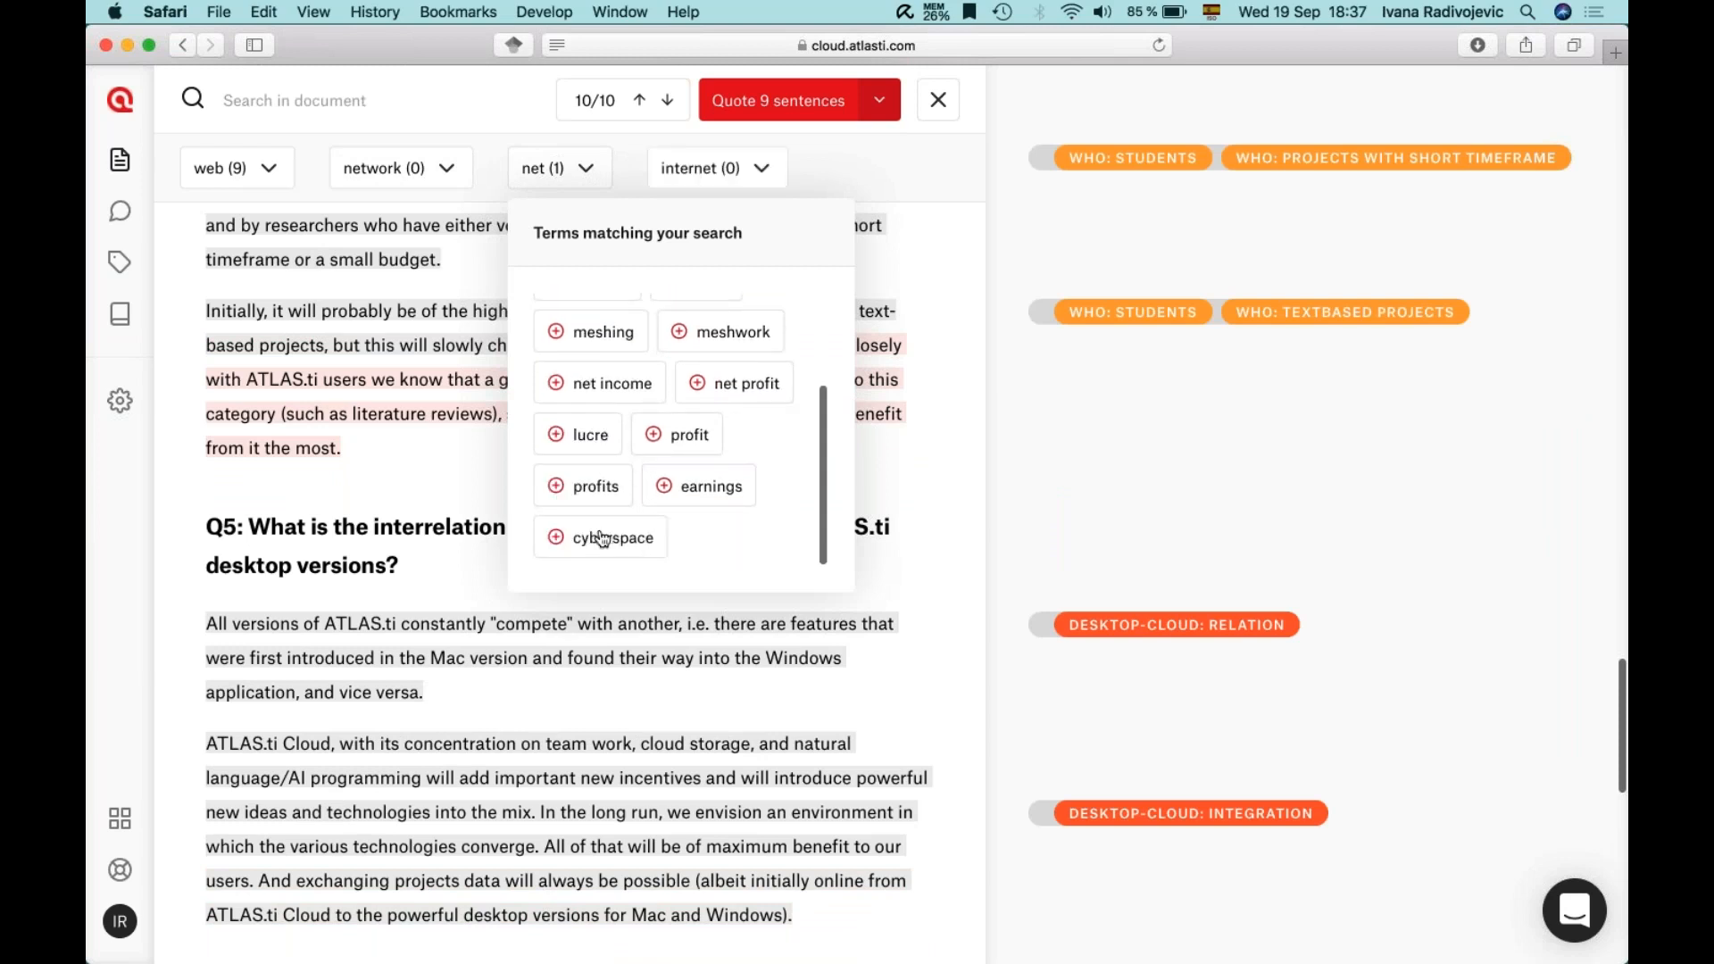
pyautogui.click(812, 168)
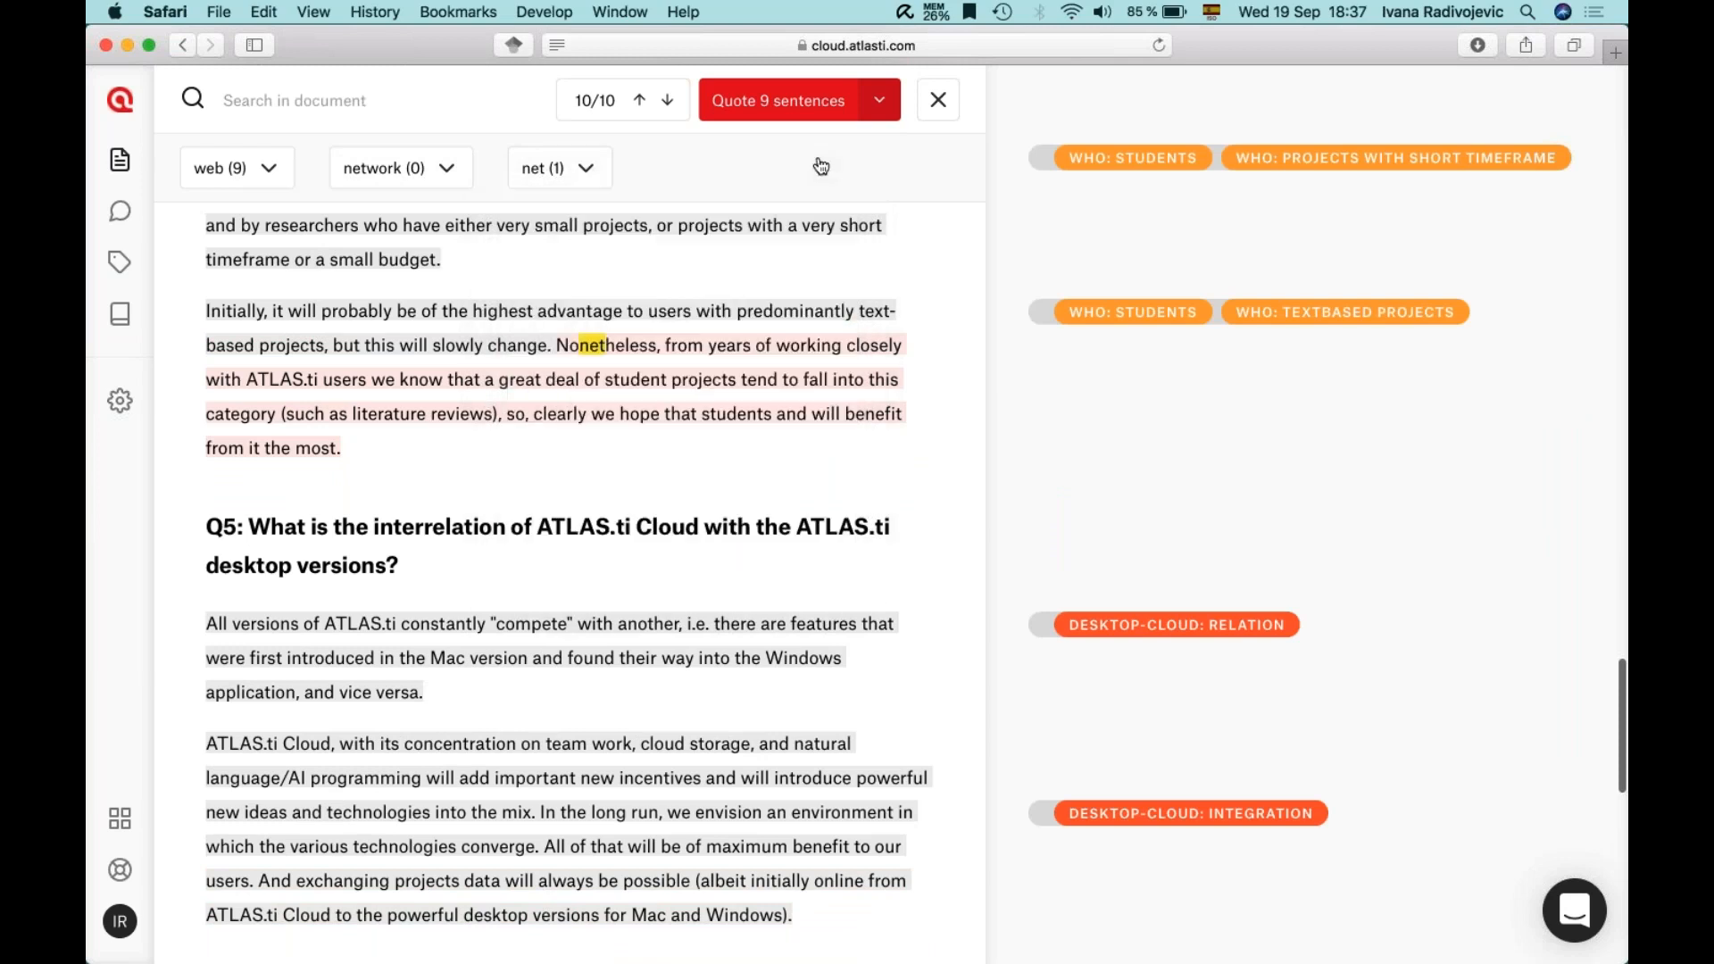
pyautogui.click(586, 172)
pyautogui.scroll(-3, 605, 494)
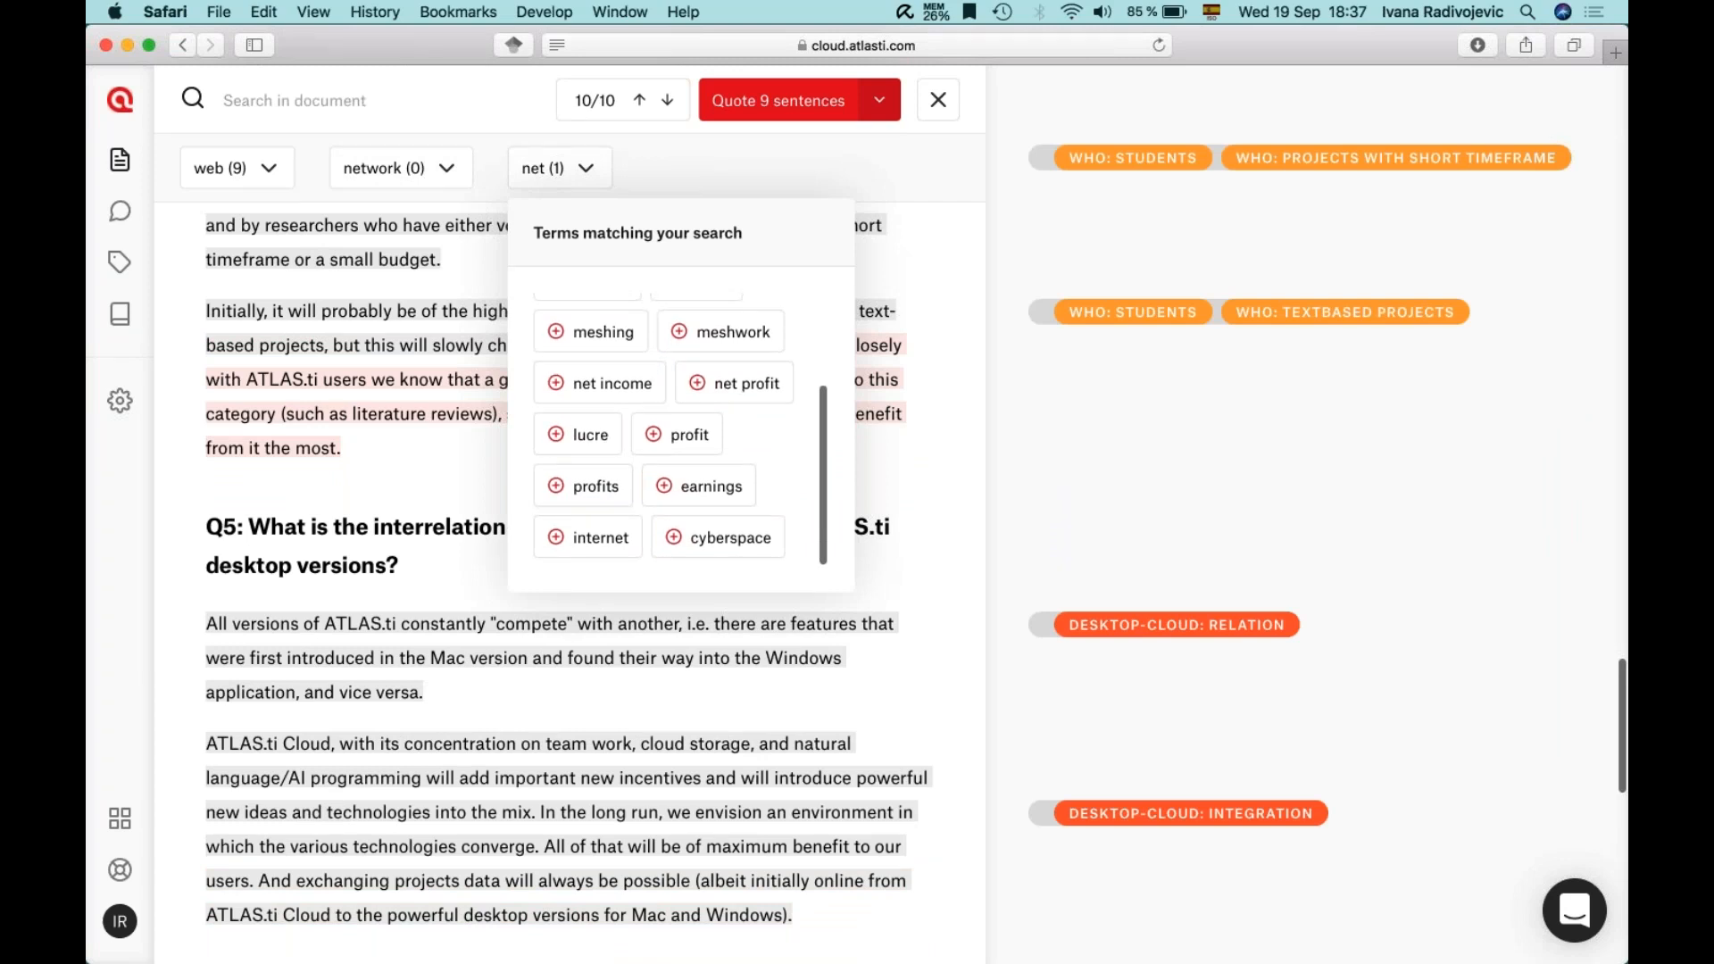
pyautogui.click(591, 534)
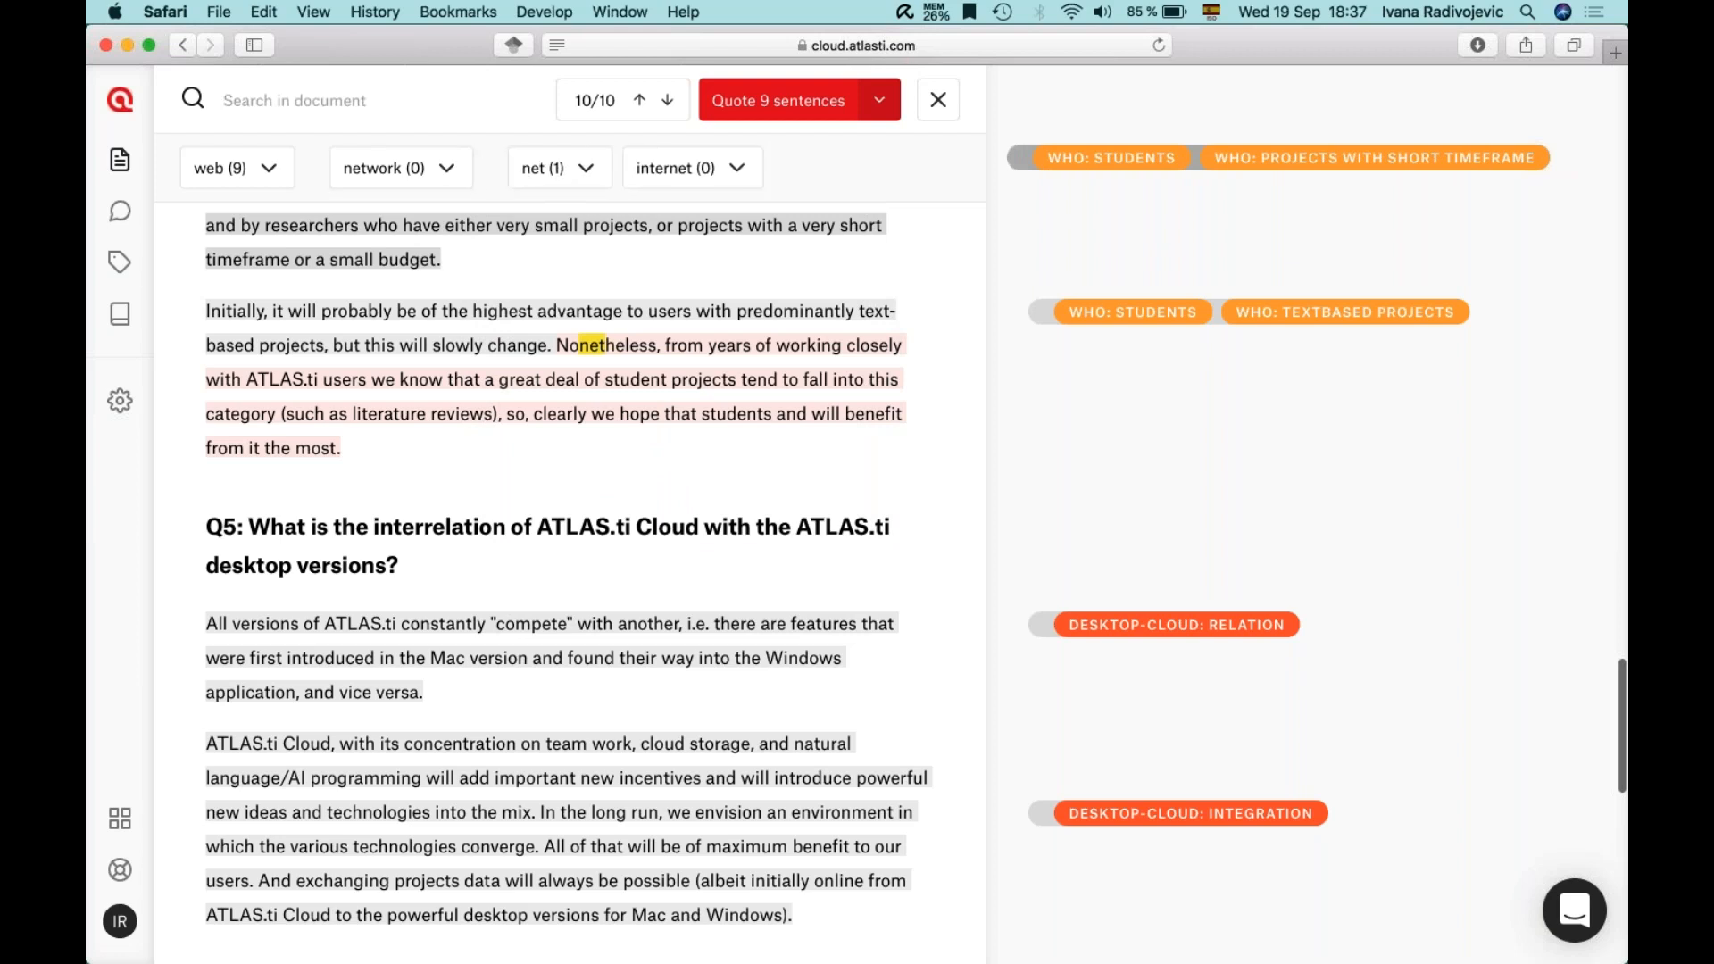
# - Quote all 9 matching sentences under a new INTERNET code
pyautogui.click(783, 105)
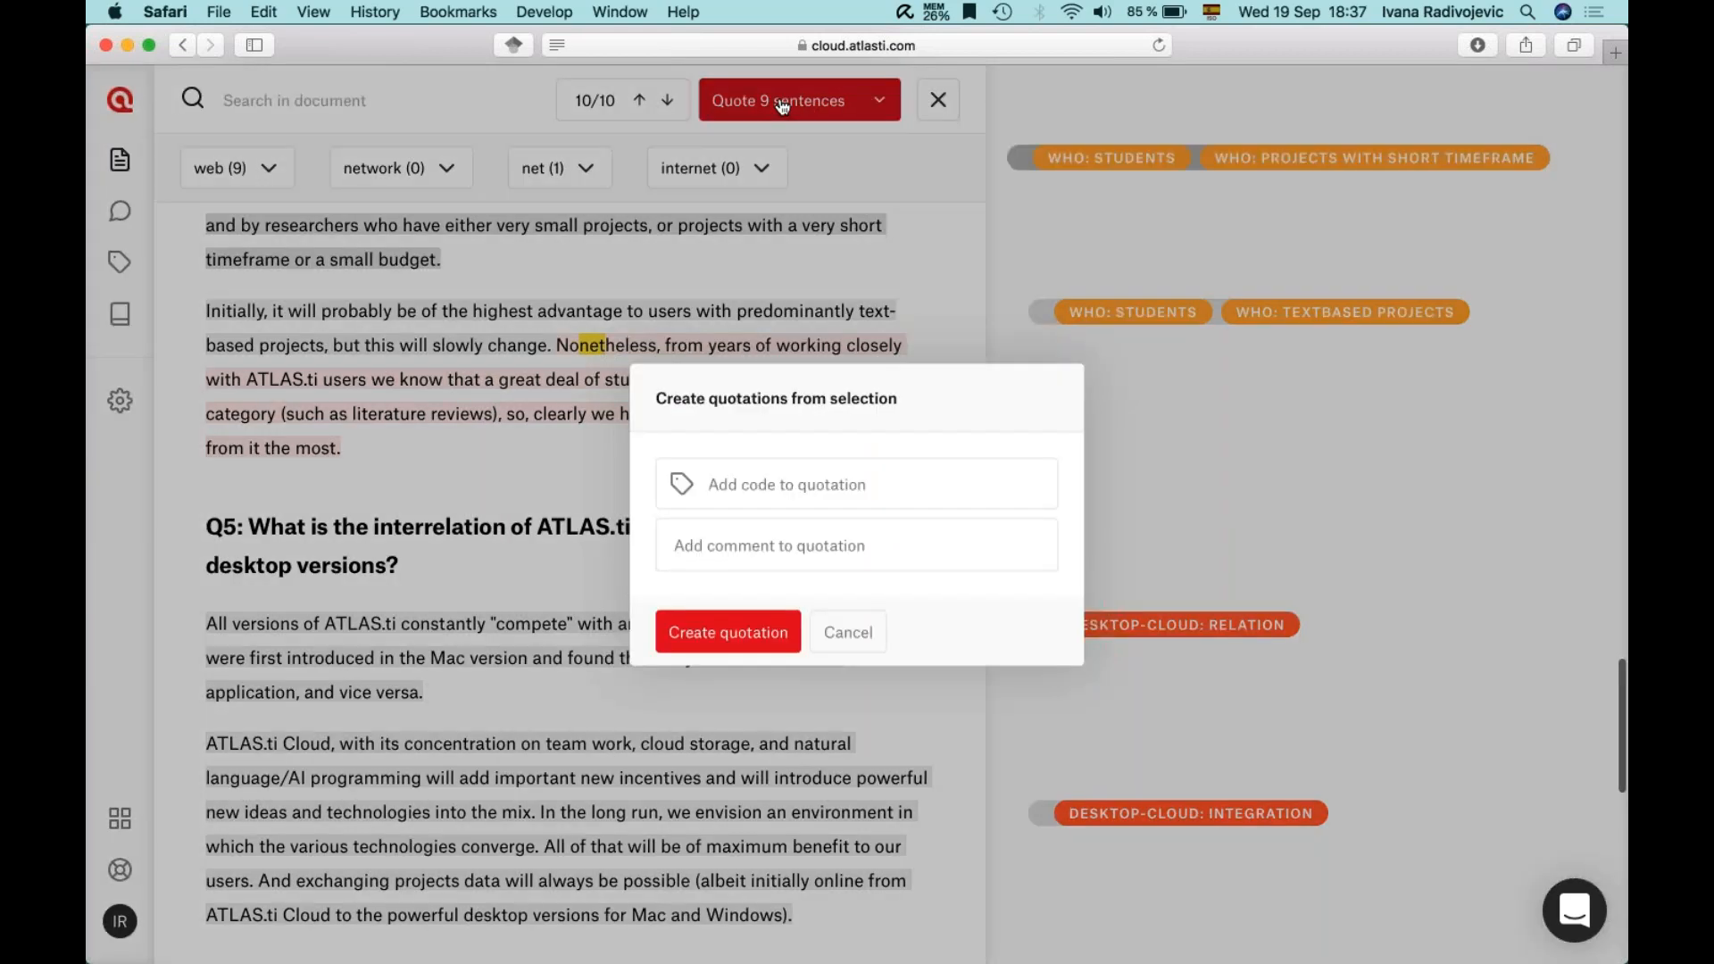
pyautogui.write('Internet')
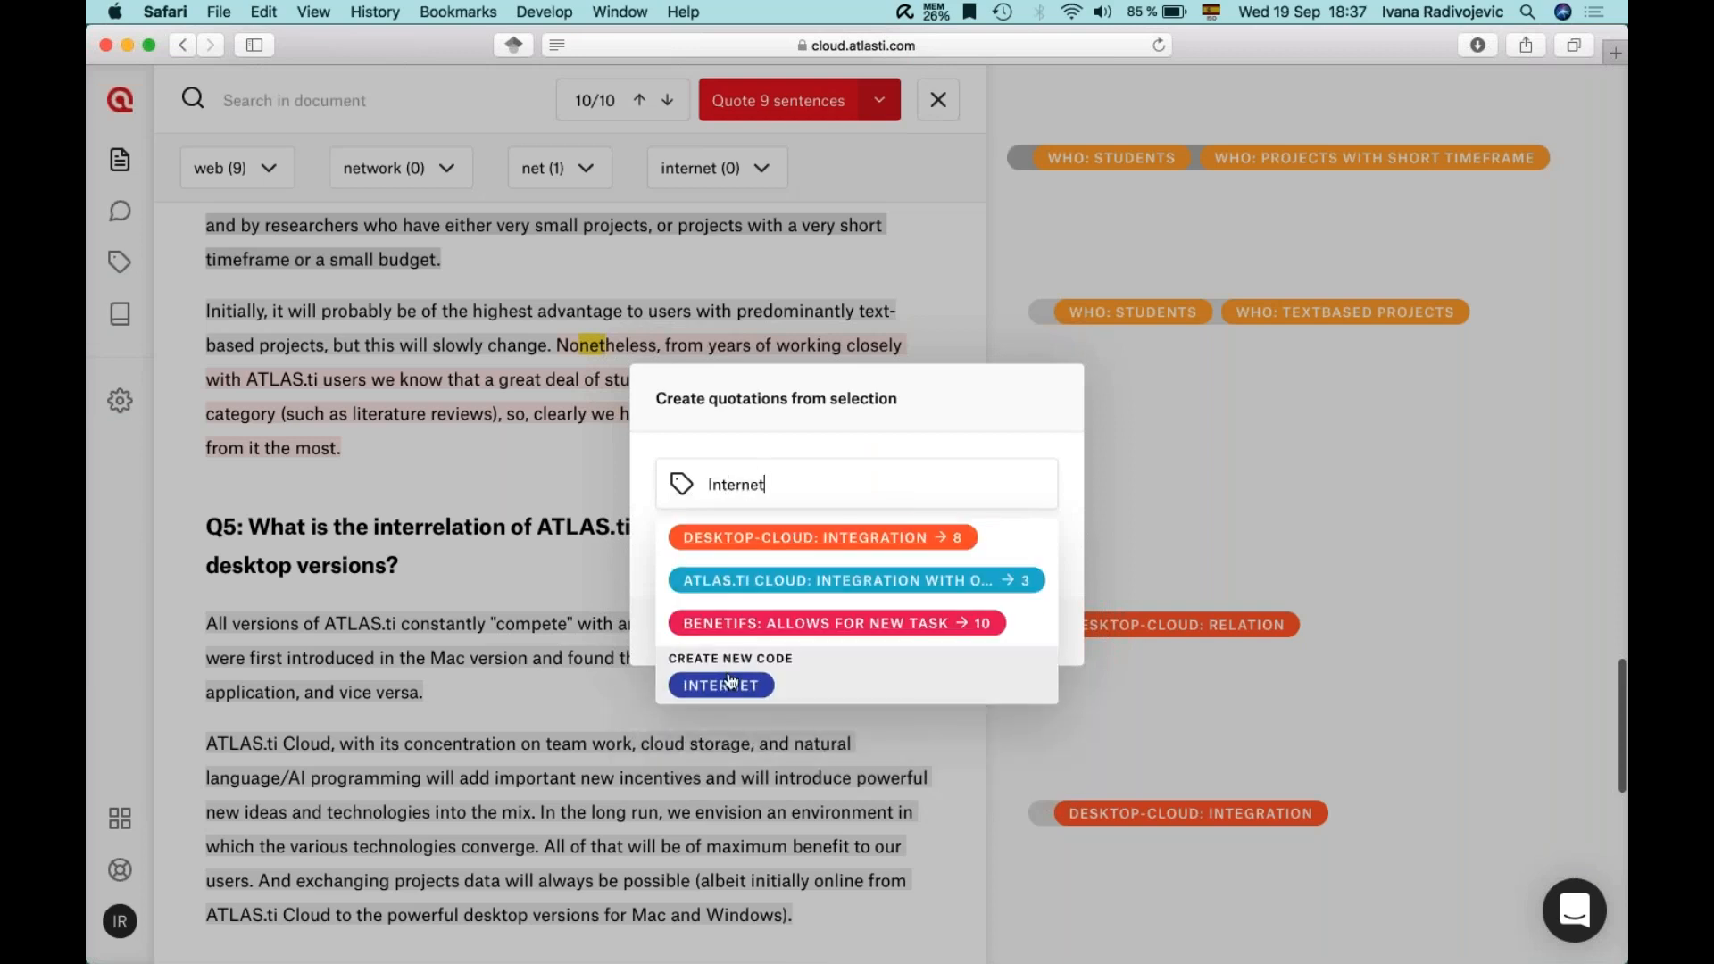
pyautogui.click(729, 681)
pyautogui.click(707, 662)
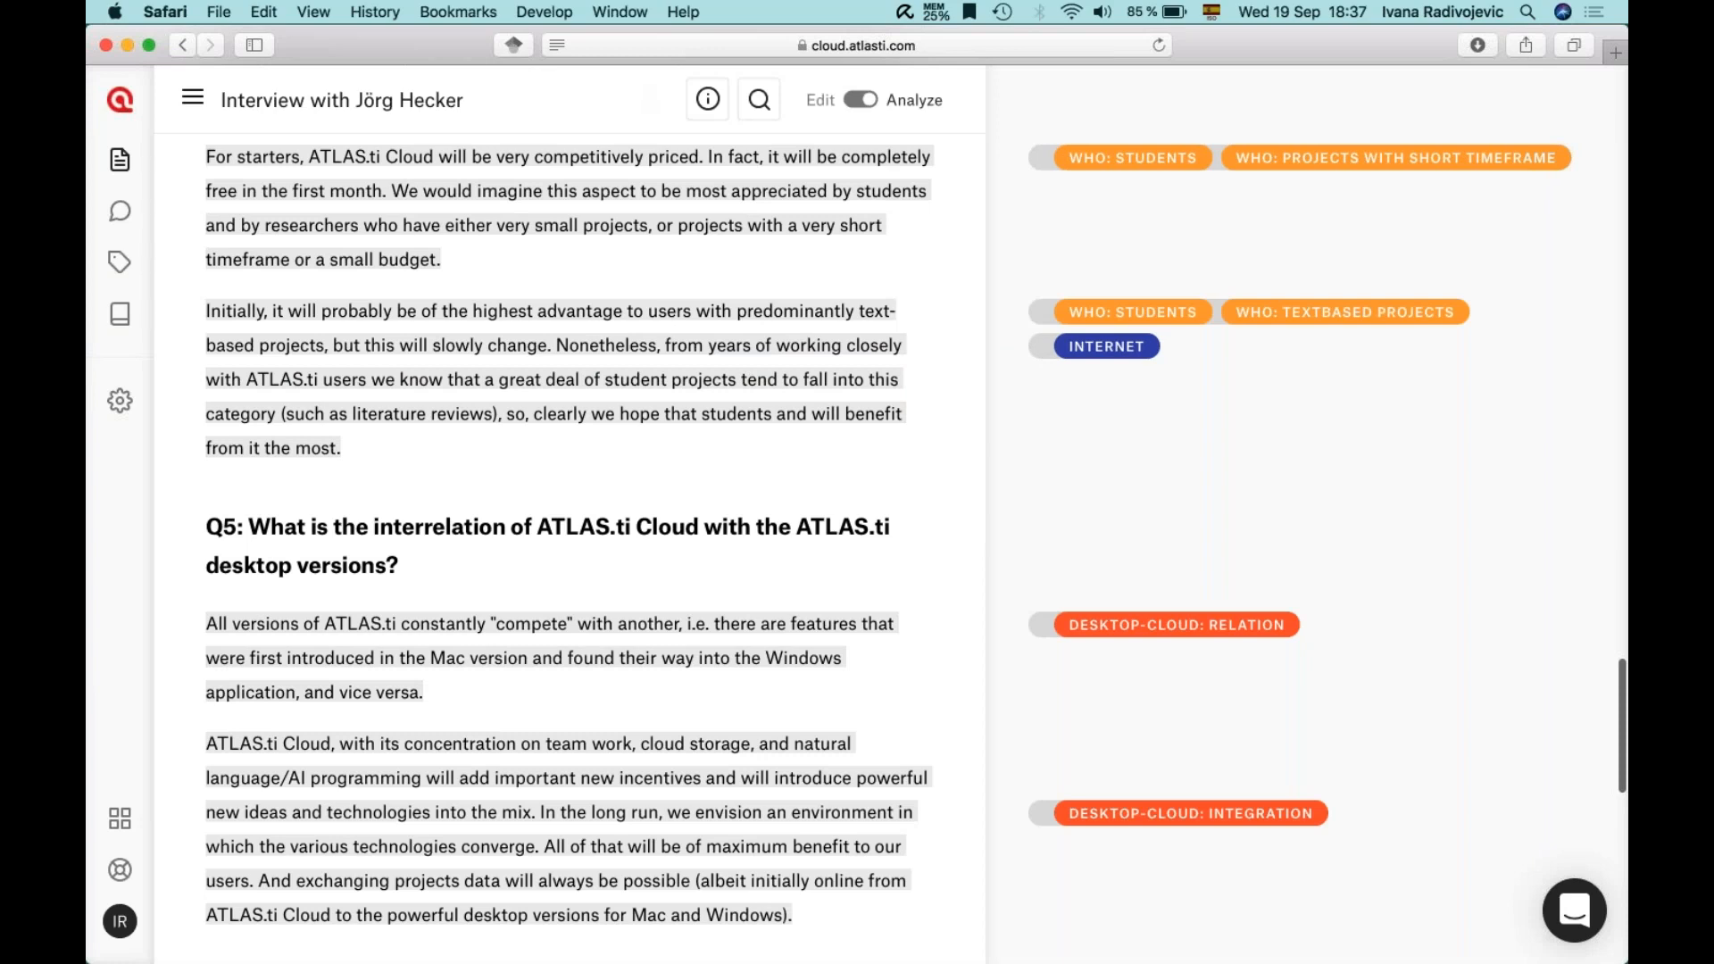
pyautogui.click(758, 104)
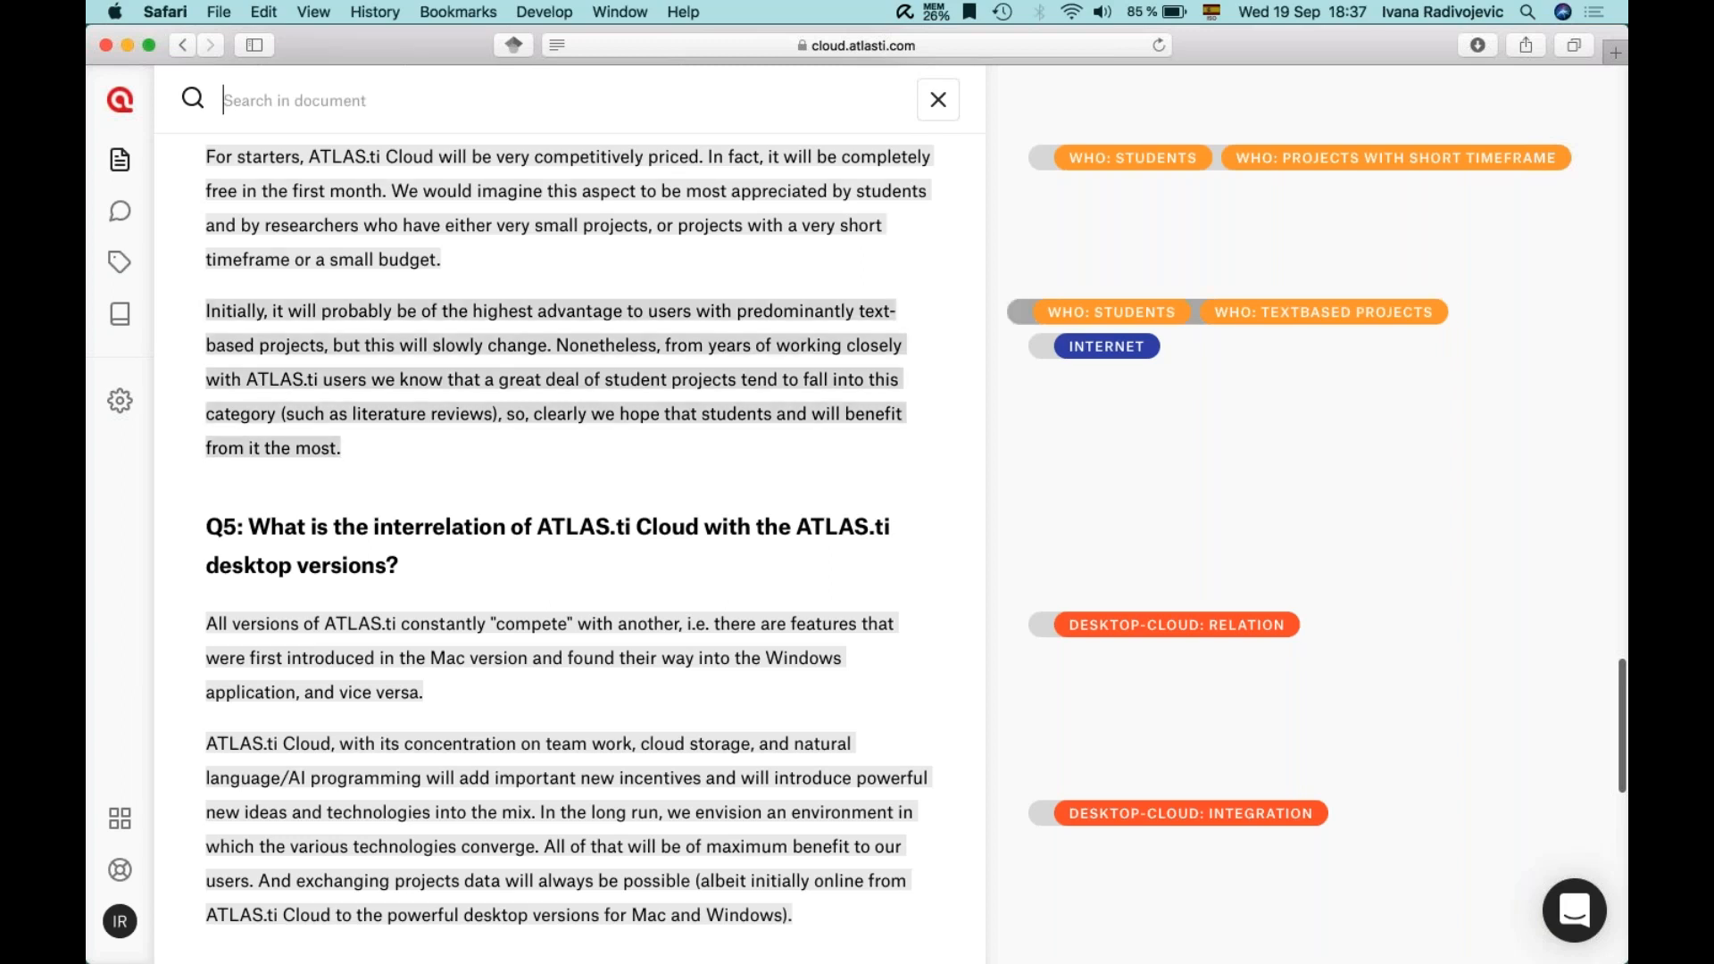
pyautogui.click(937, 100)
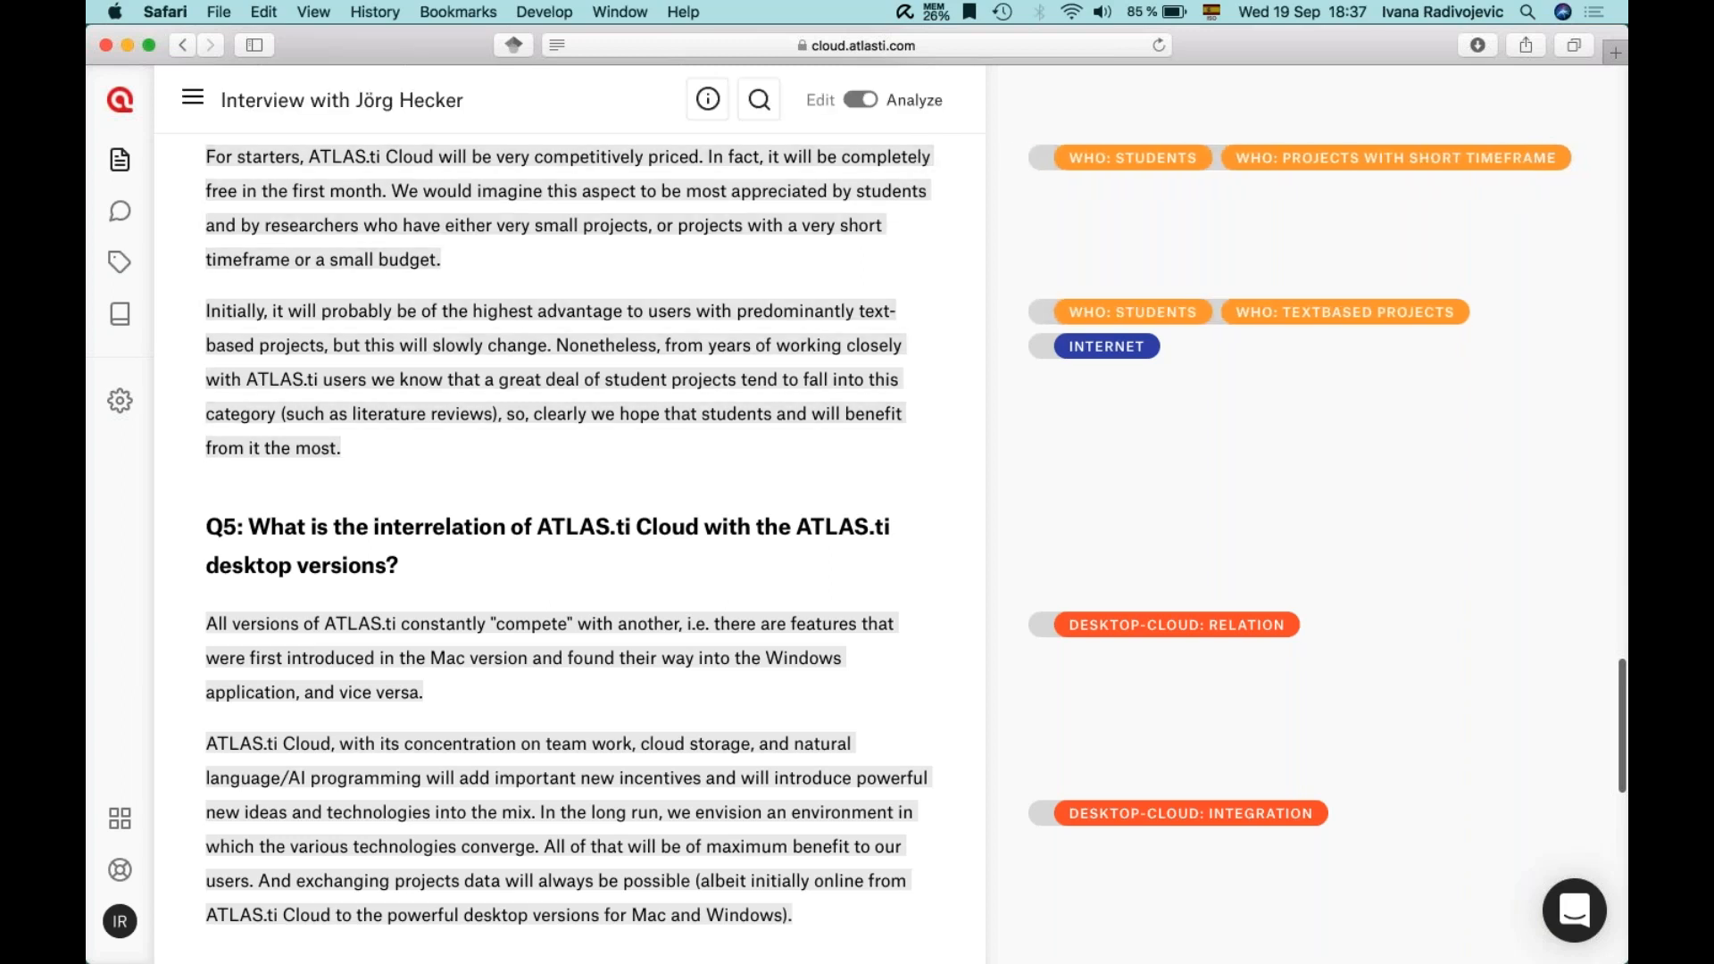
pyautogui.scroll(-1, 571, 518)
pyautogui.scroll(9, 571, 518)
pyautogui.scroll(15, 572, 518)
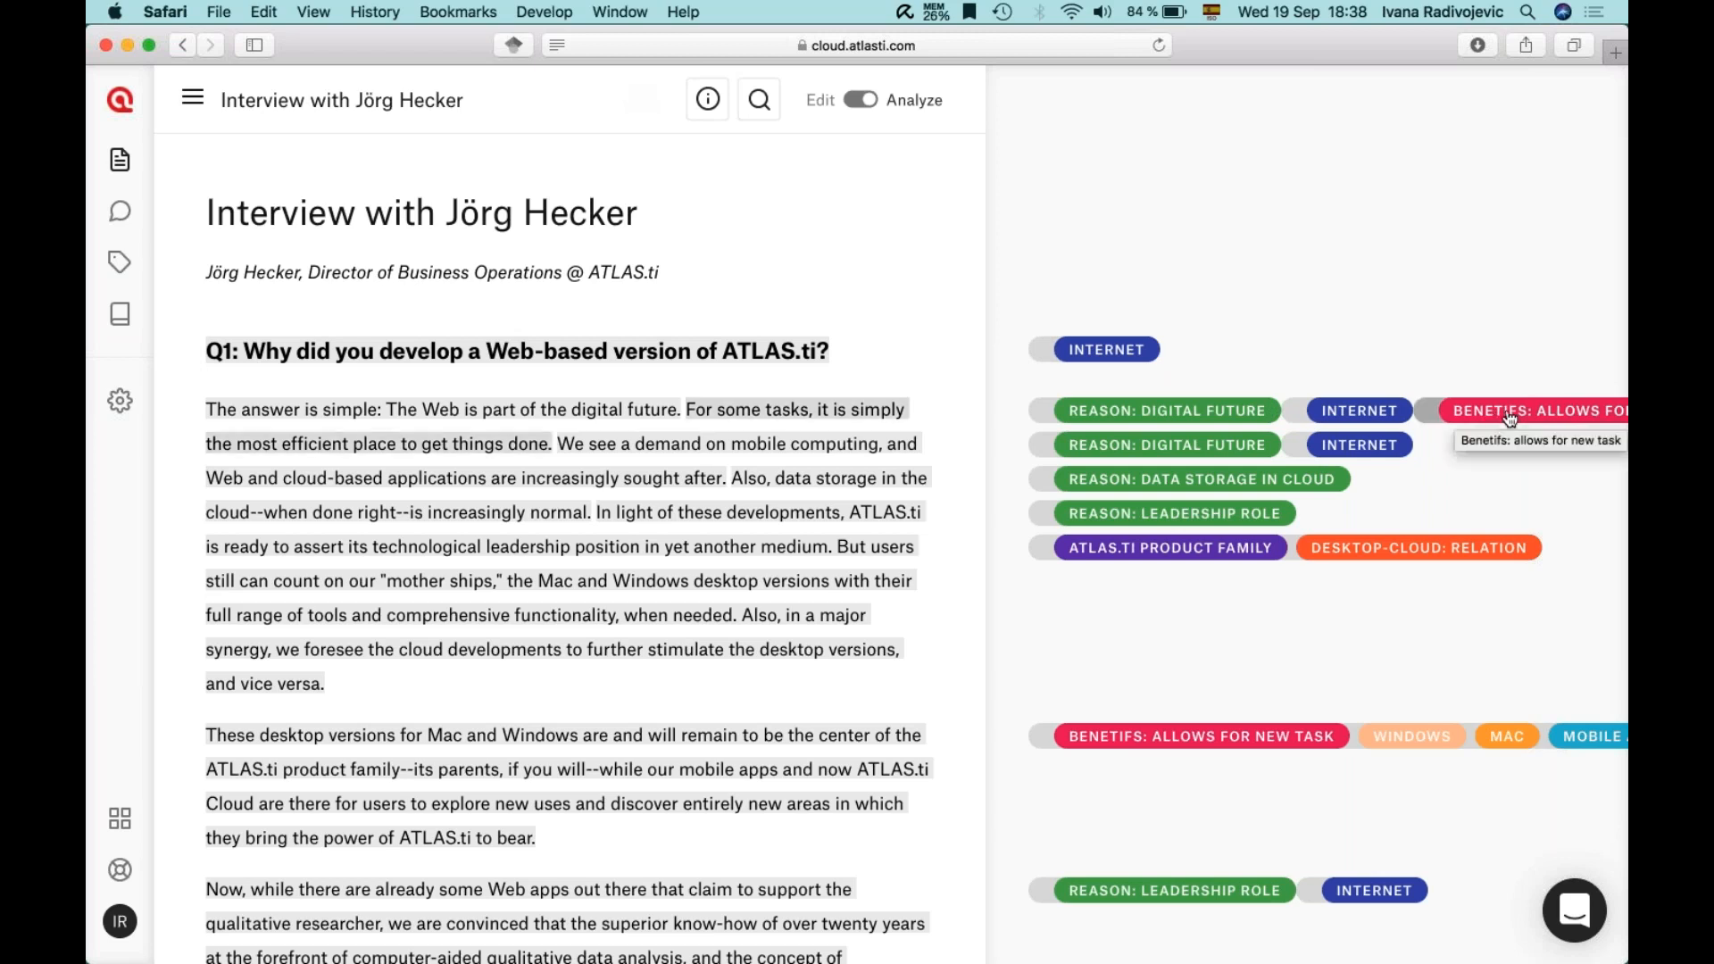
# - Open the Codes list of 33 codes and scroll to see Internet at 9 occurrences
pyautogui.click(121, 282)
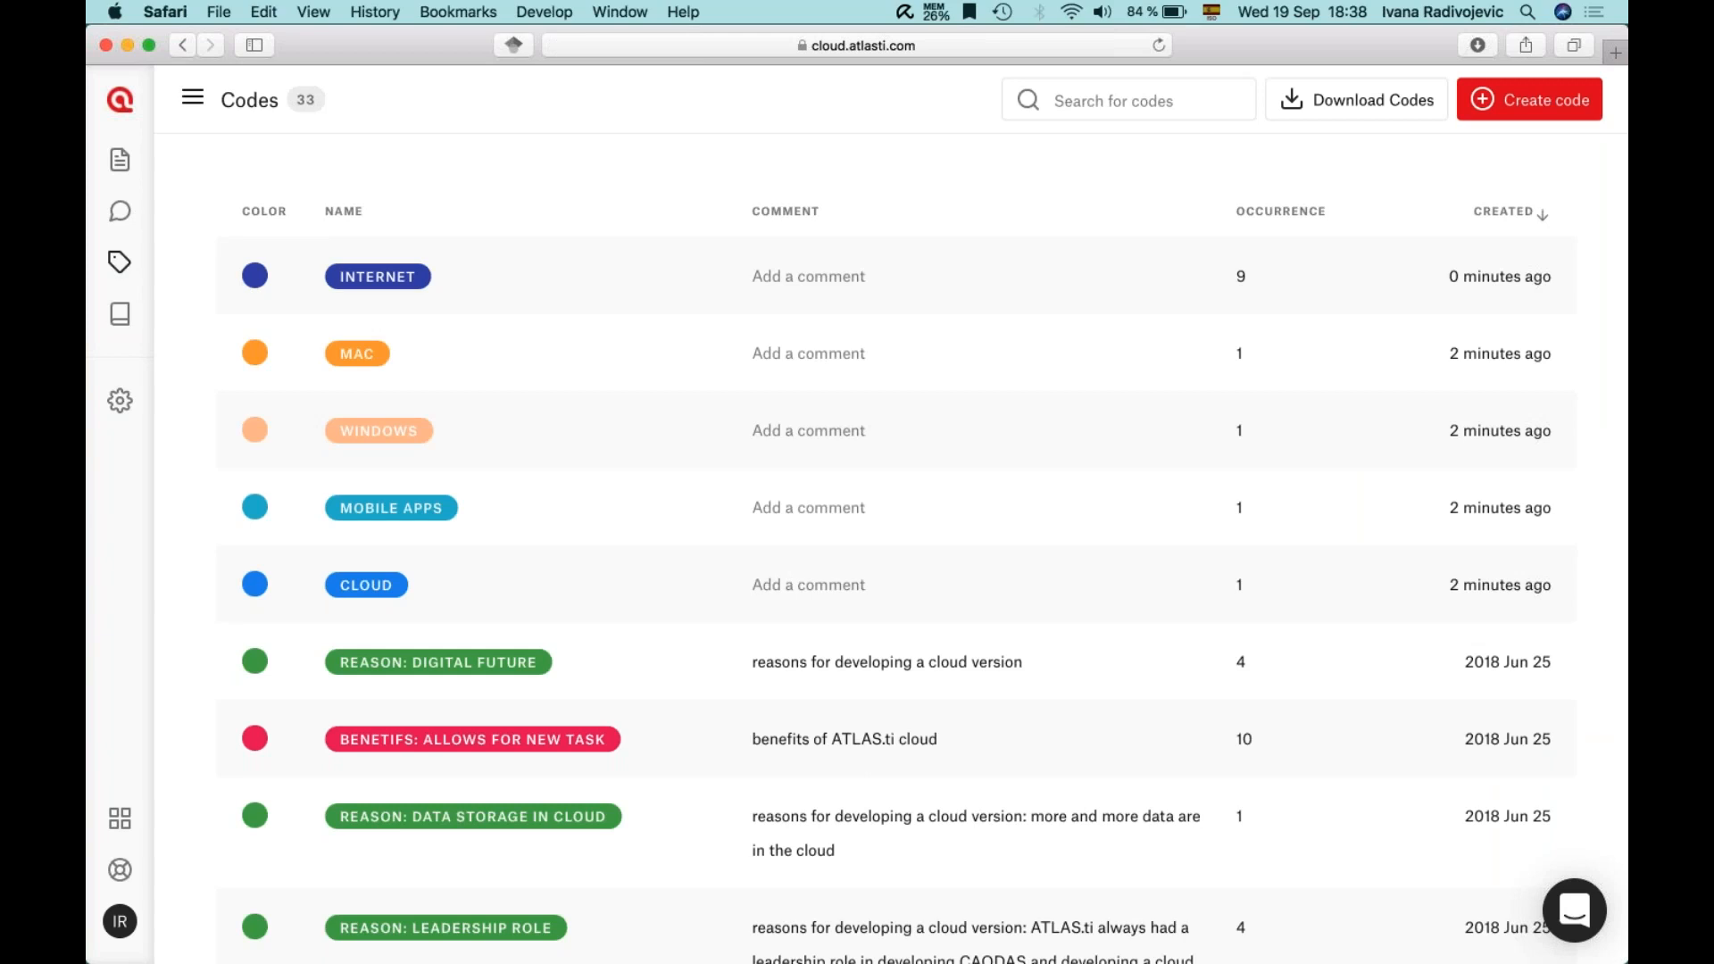
pyautogui.scroll(-2, 409, 688)
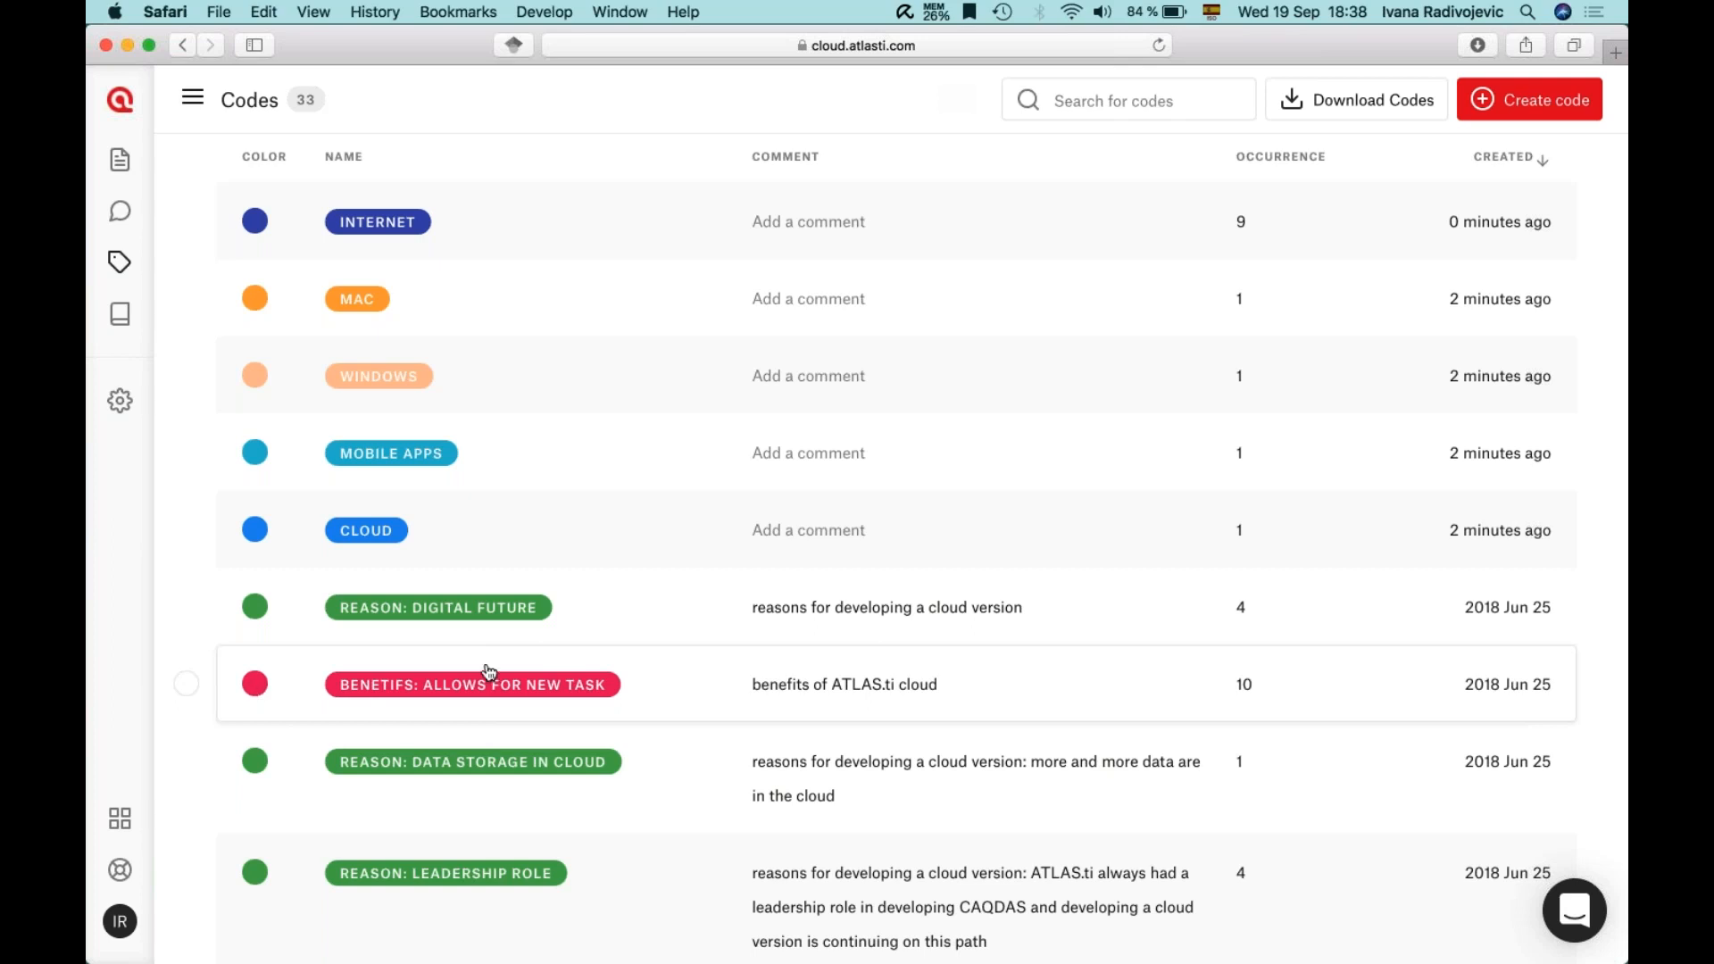
# - Filter quotations by BENEFITS: ALLOWS FOR NEW TASK, export them as CSV, and return to the Codes list
pyautogui.click(666, 688)
pyautogui.scroll(-8, 893, 536)
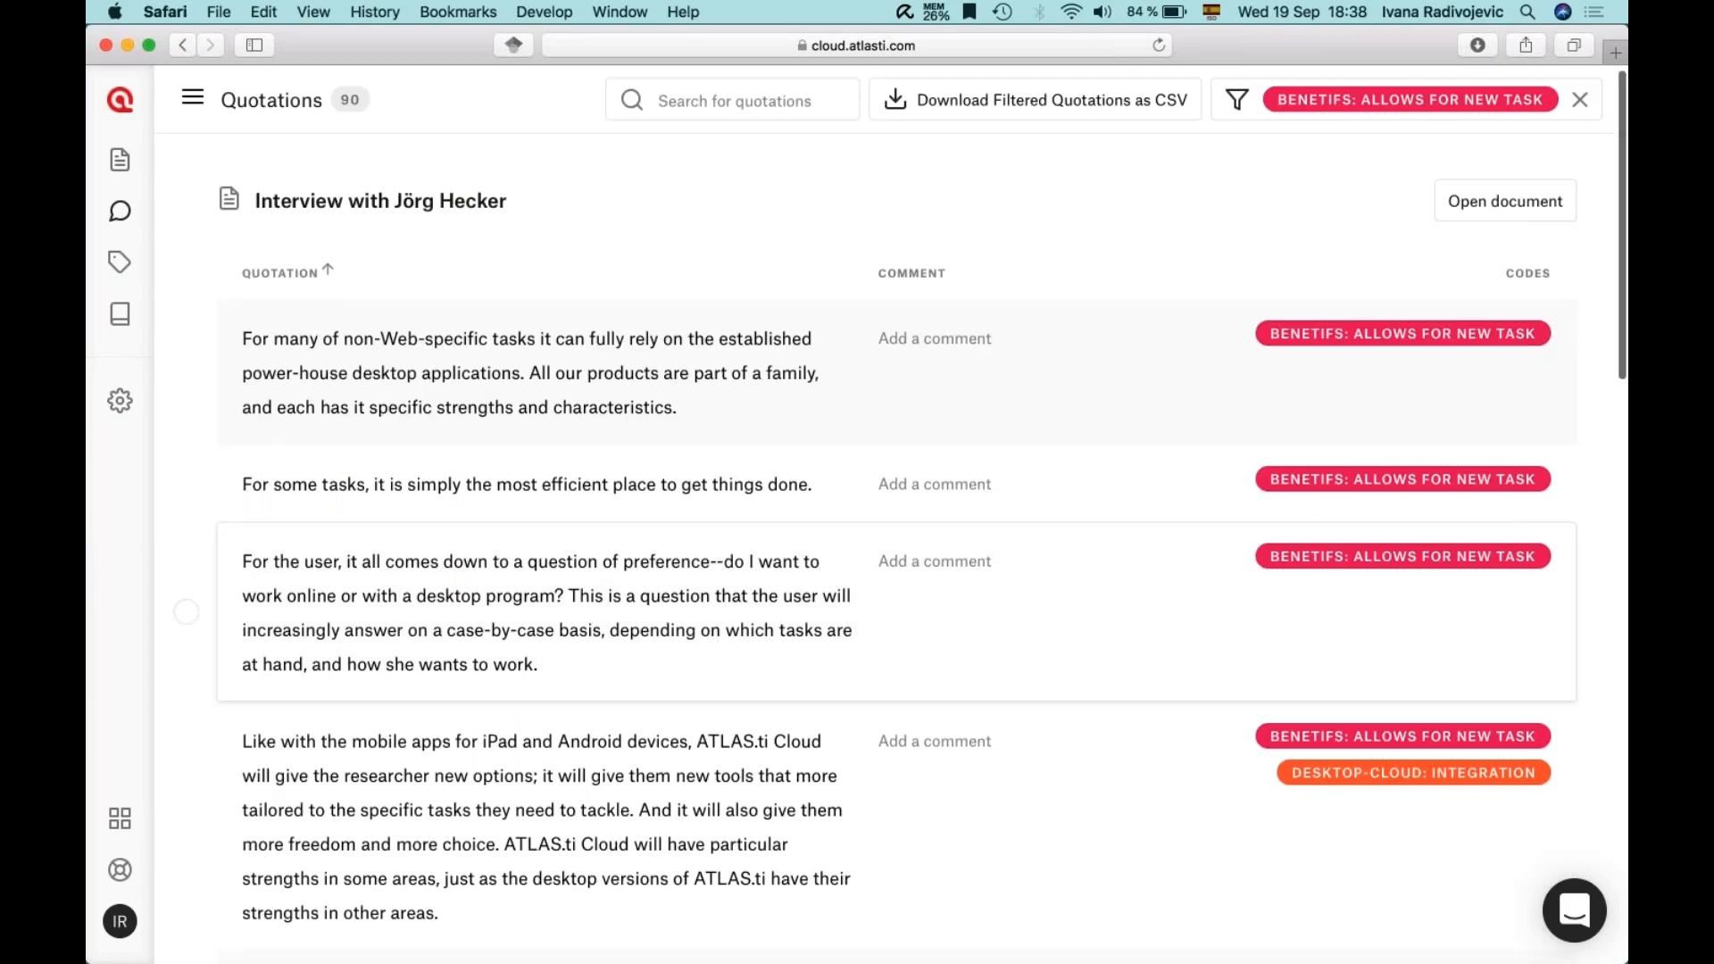
pyautogui.scroll(4, 893, 535)
pyautogui.scroll(5, 1401, 376)
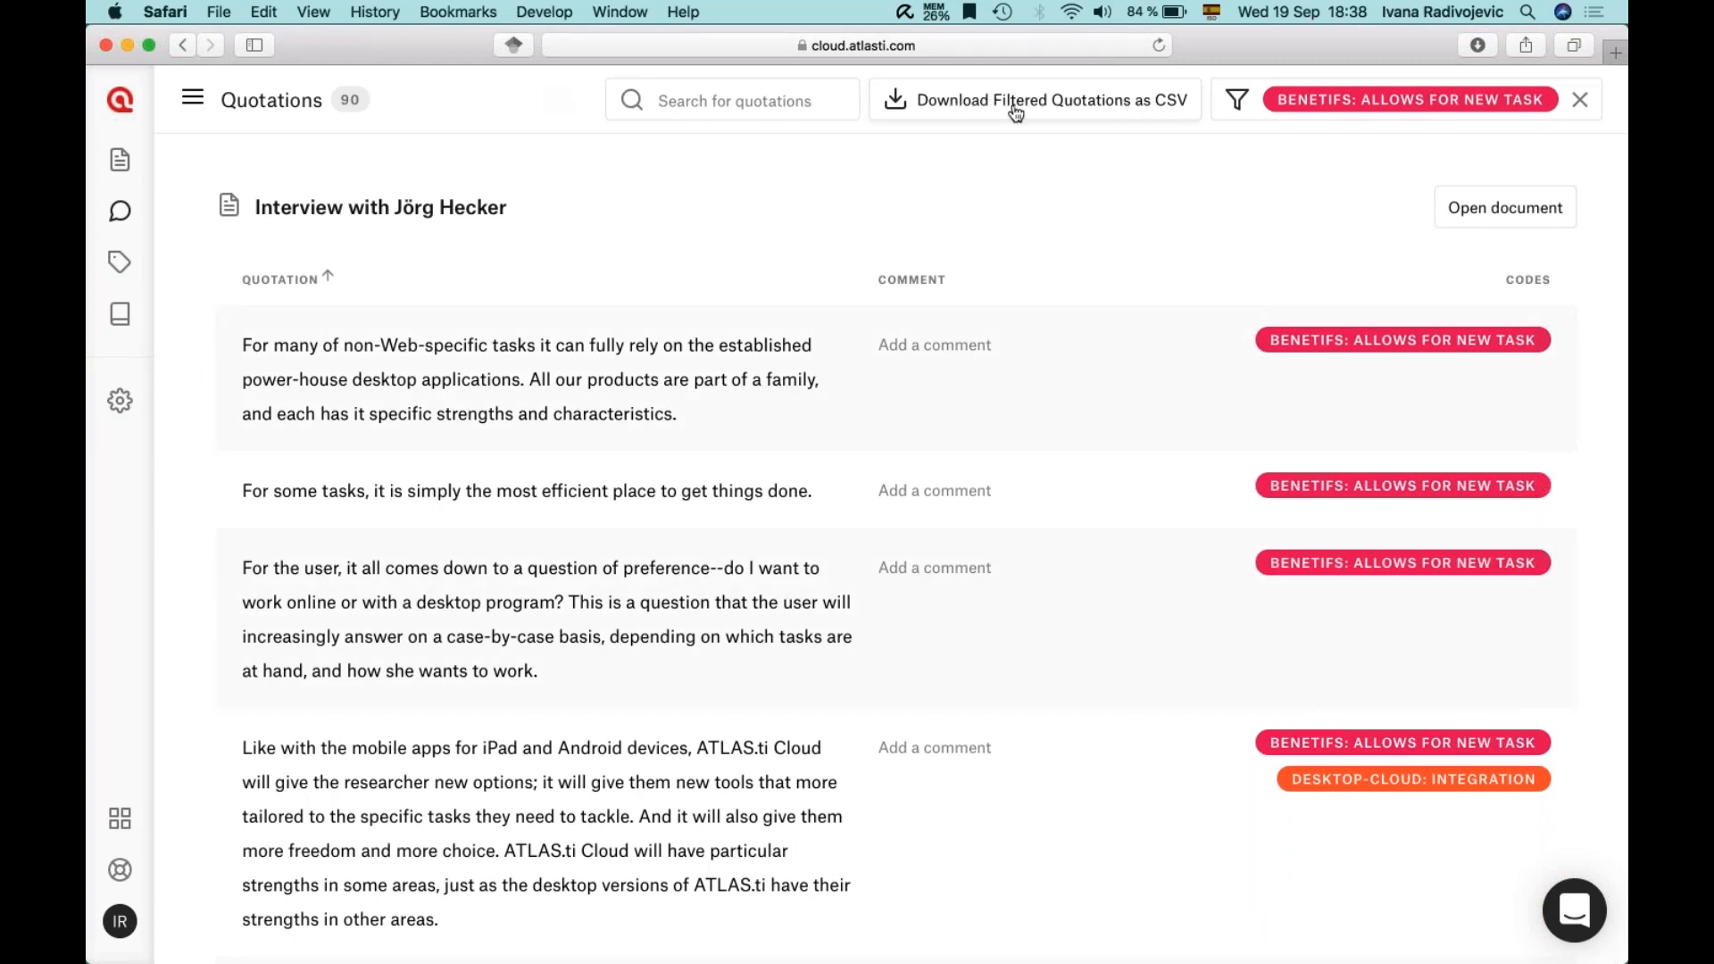
pyautogui.click(986, 110)
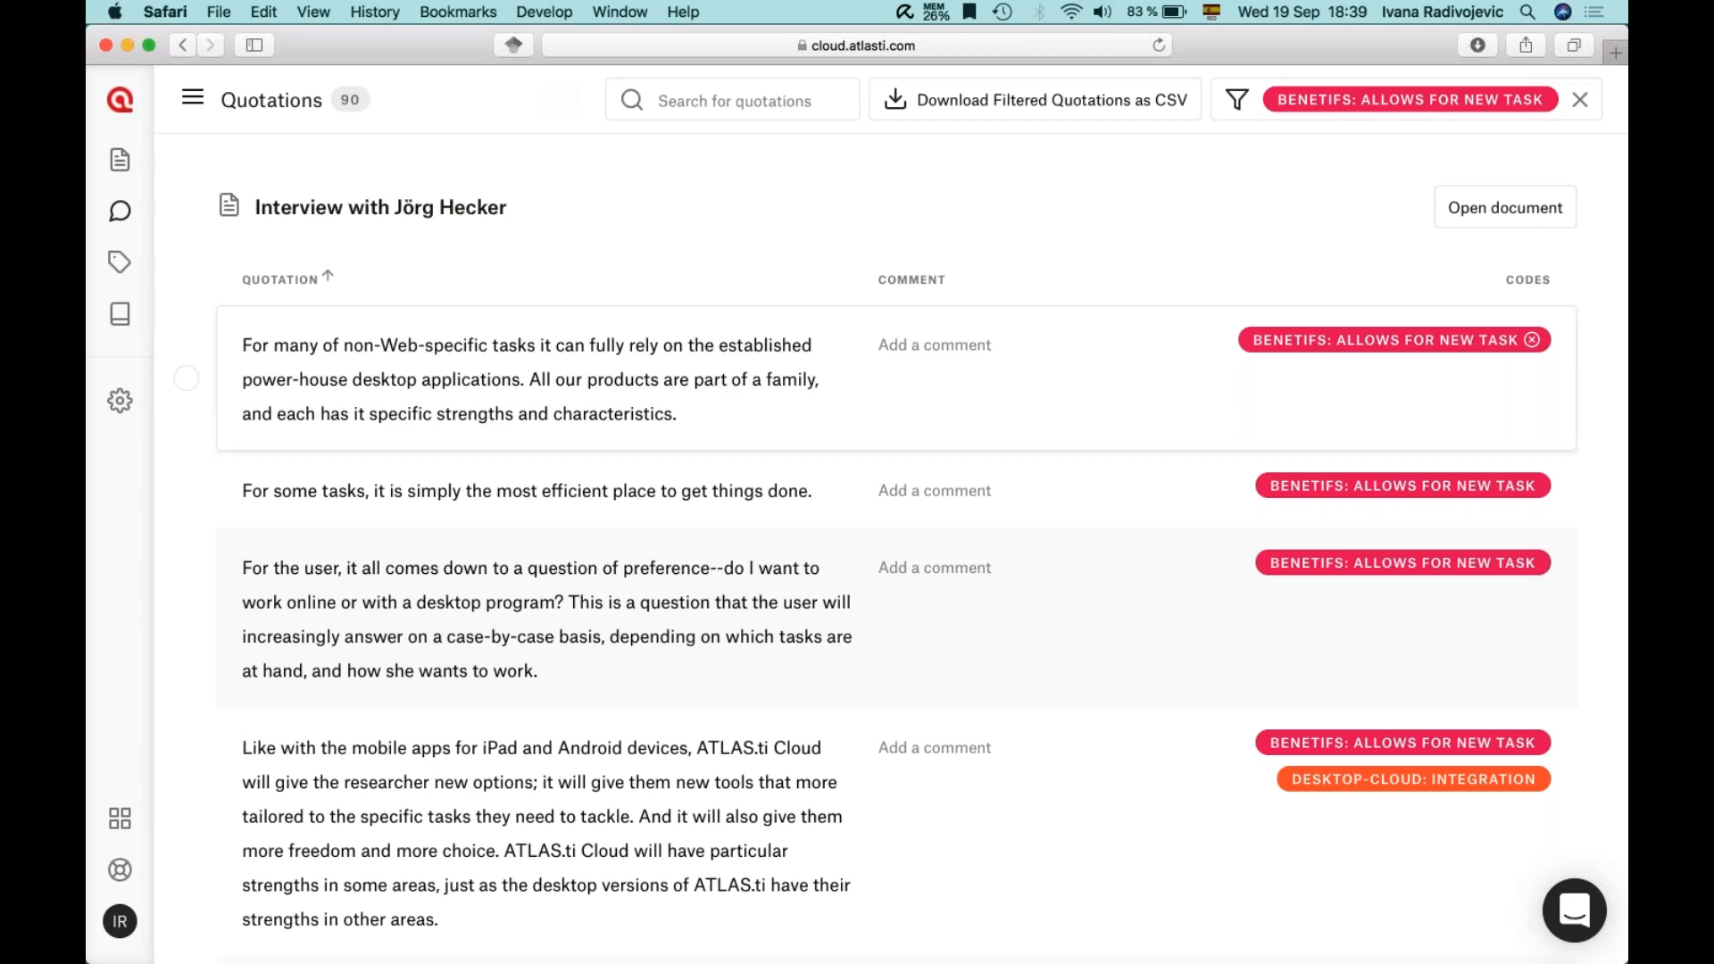
pyautogui.click(118, 262)
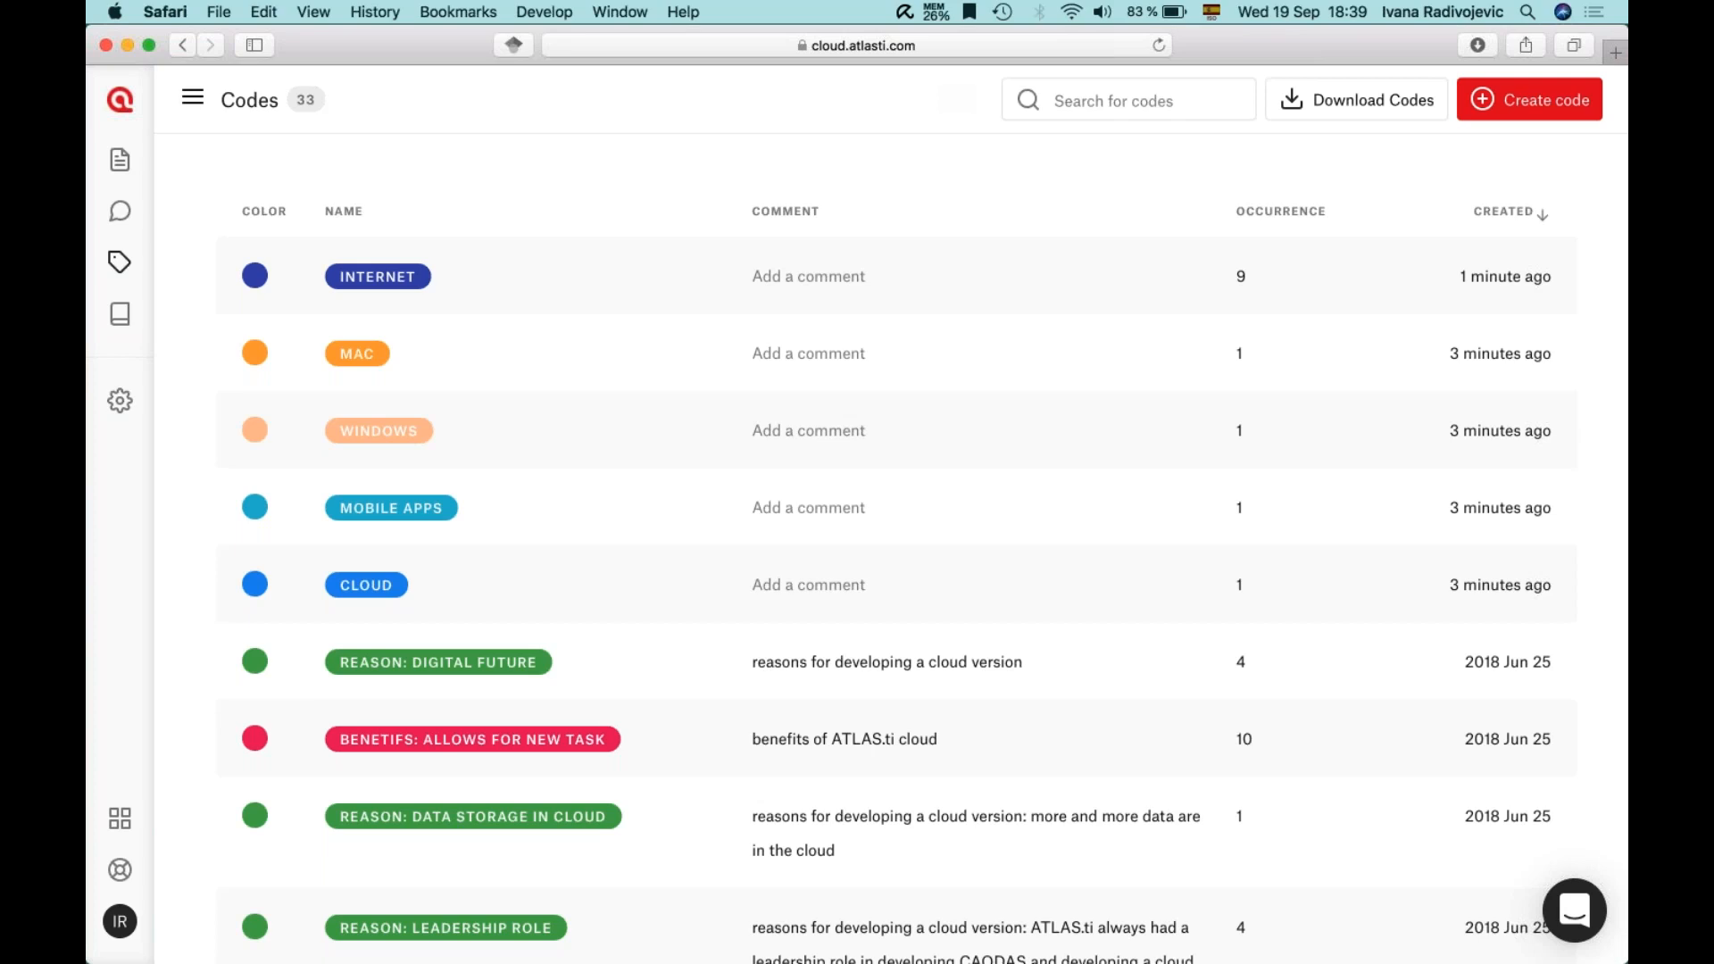
# - Export all 33 project codes in QDC format
pyautogui.click(1332, 105)
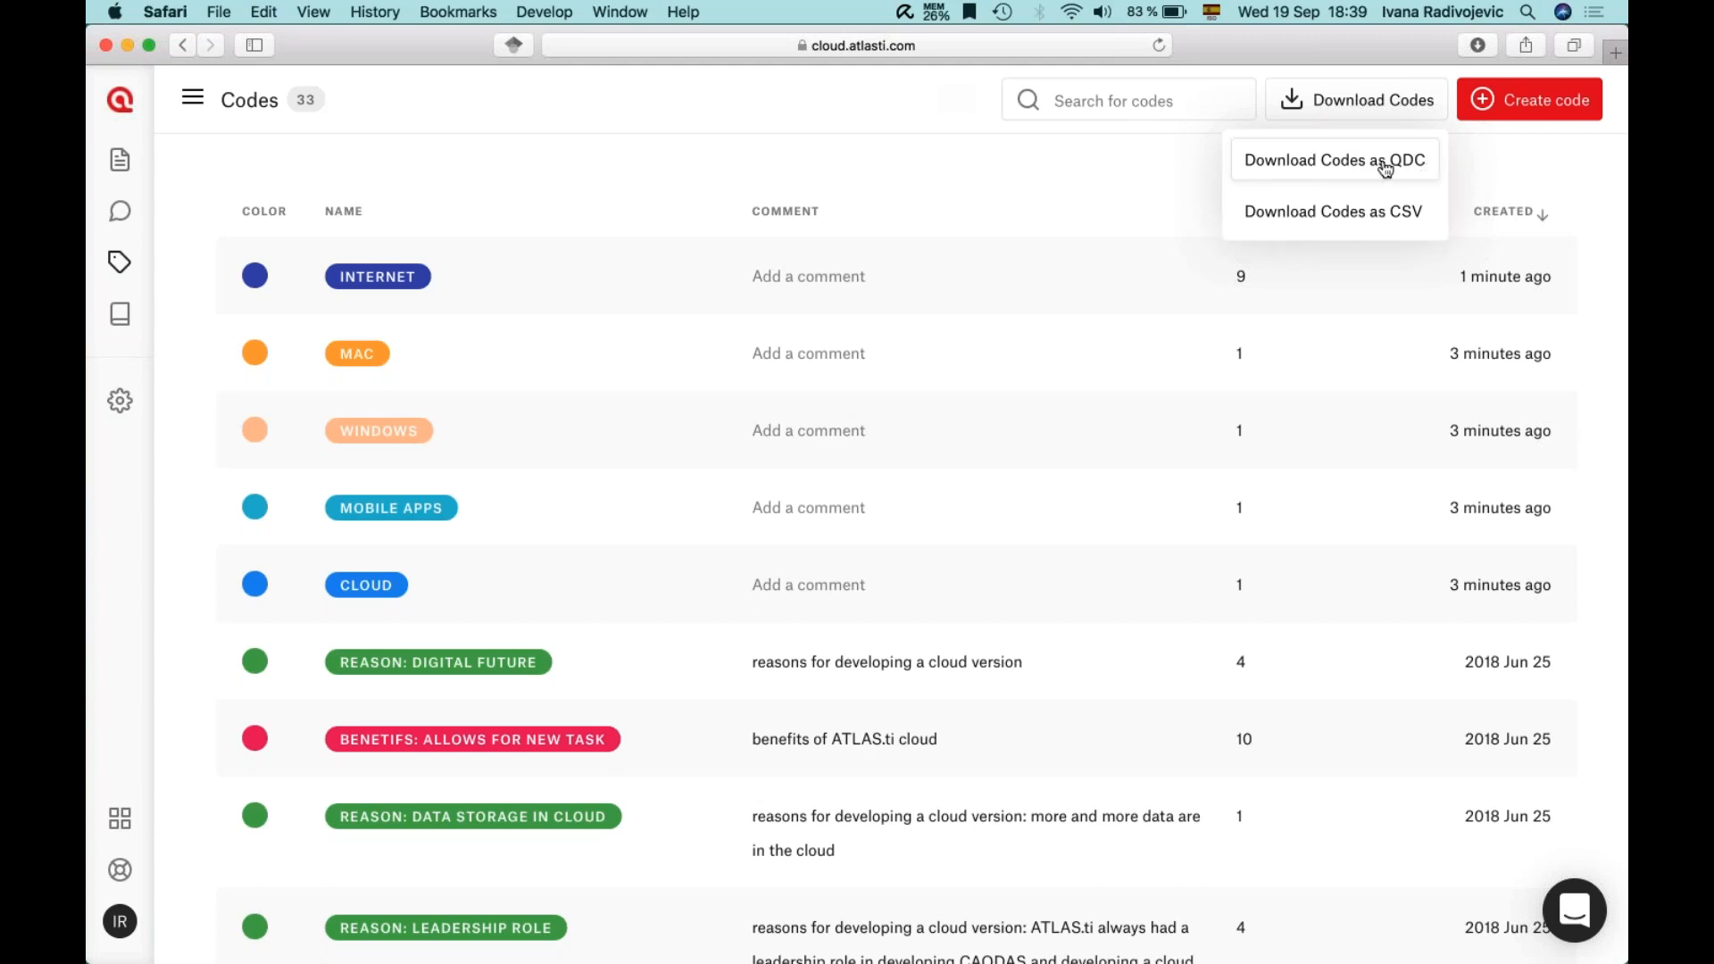
pyautogui.click(1395, 167)
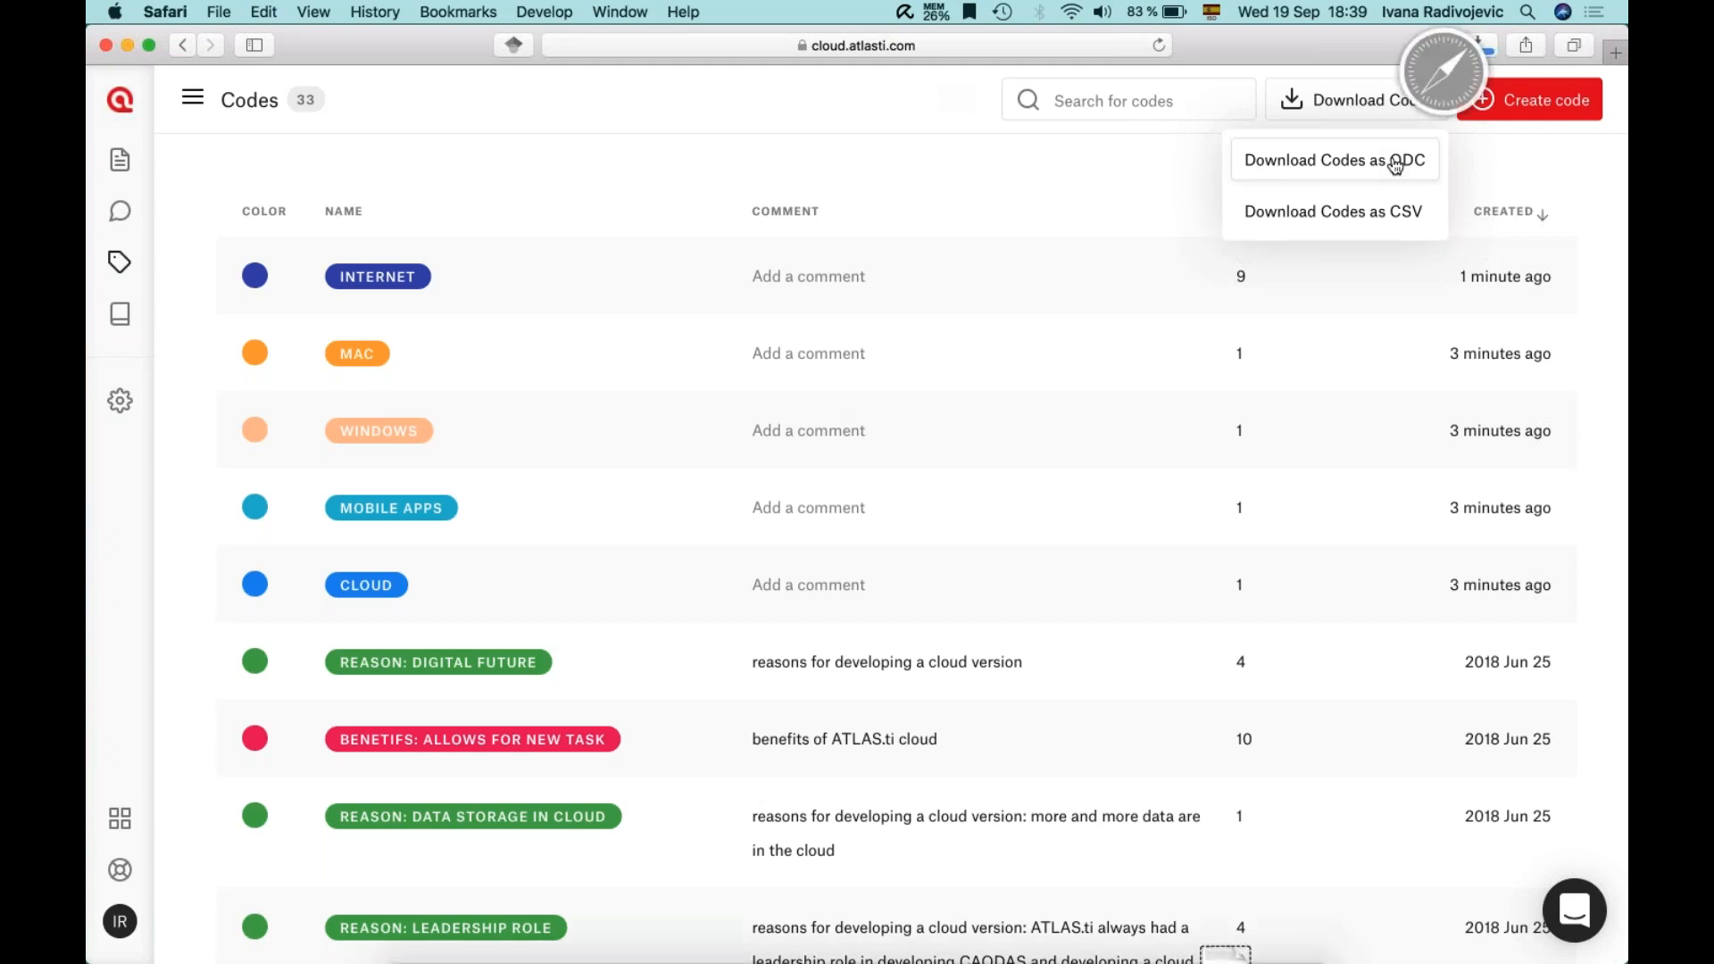
pyautogui.scroll(-8, 741, 463)
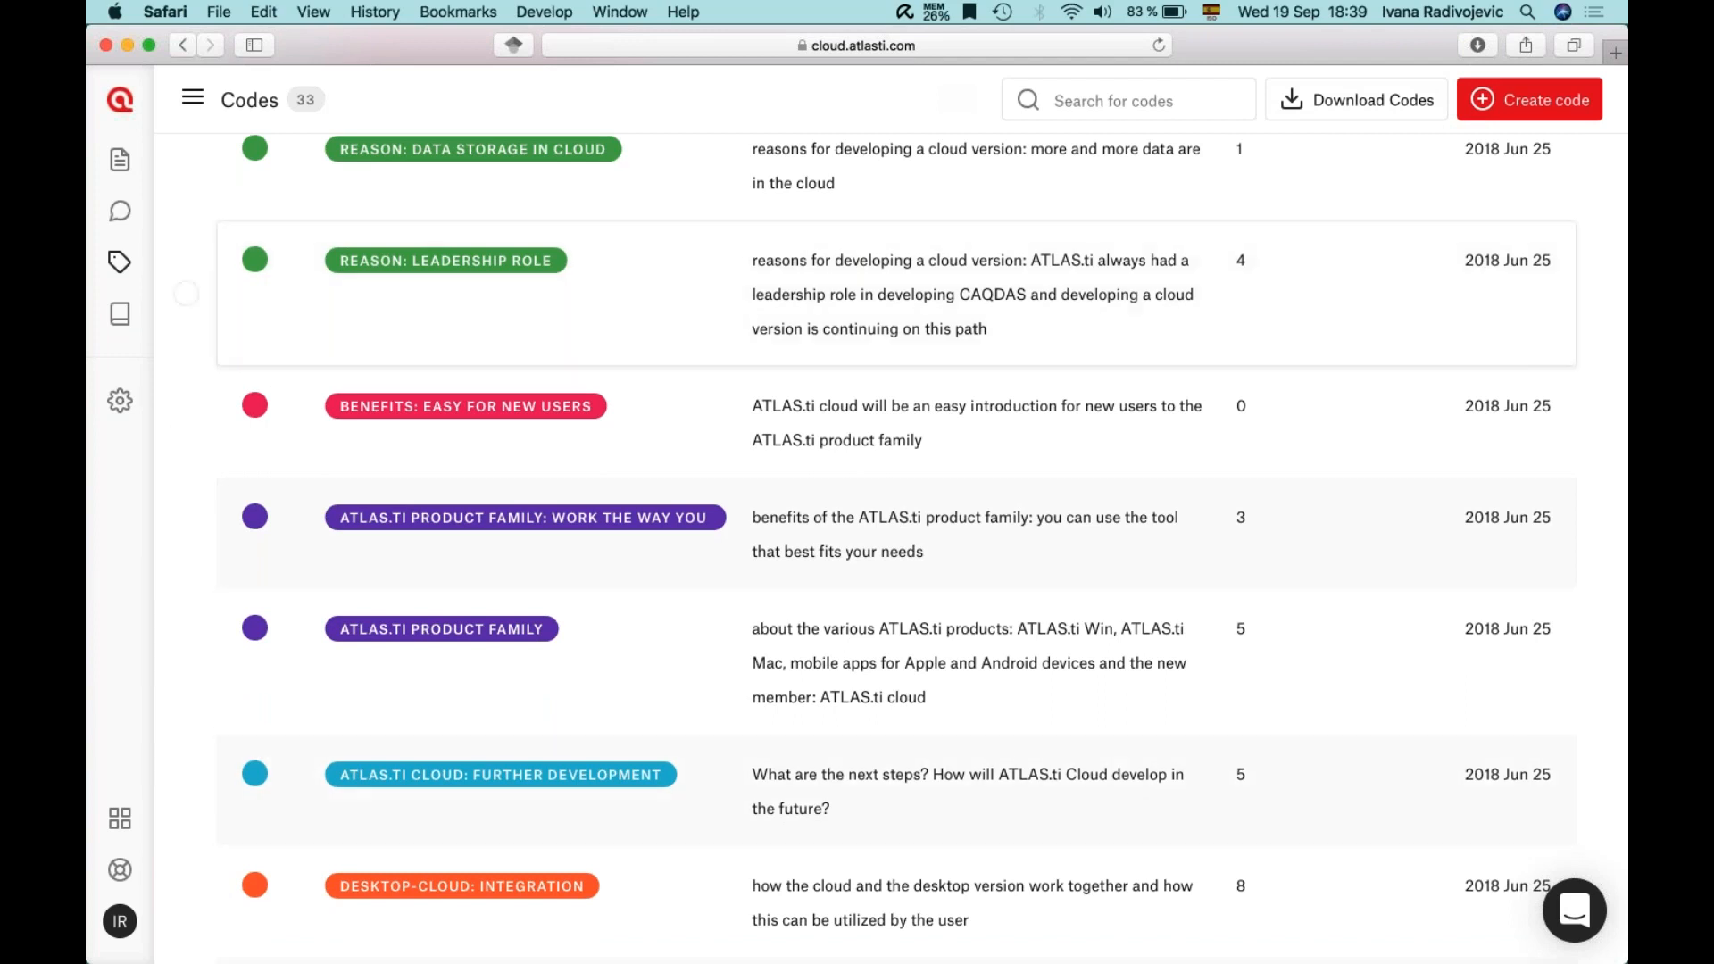
# - Enter 'Operational definition' as the CLOUD code's comment and save it
pyautogui.scroll(8, 735, 695)
pyautogui.click(784, 584)
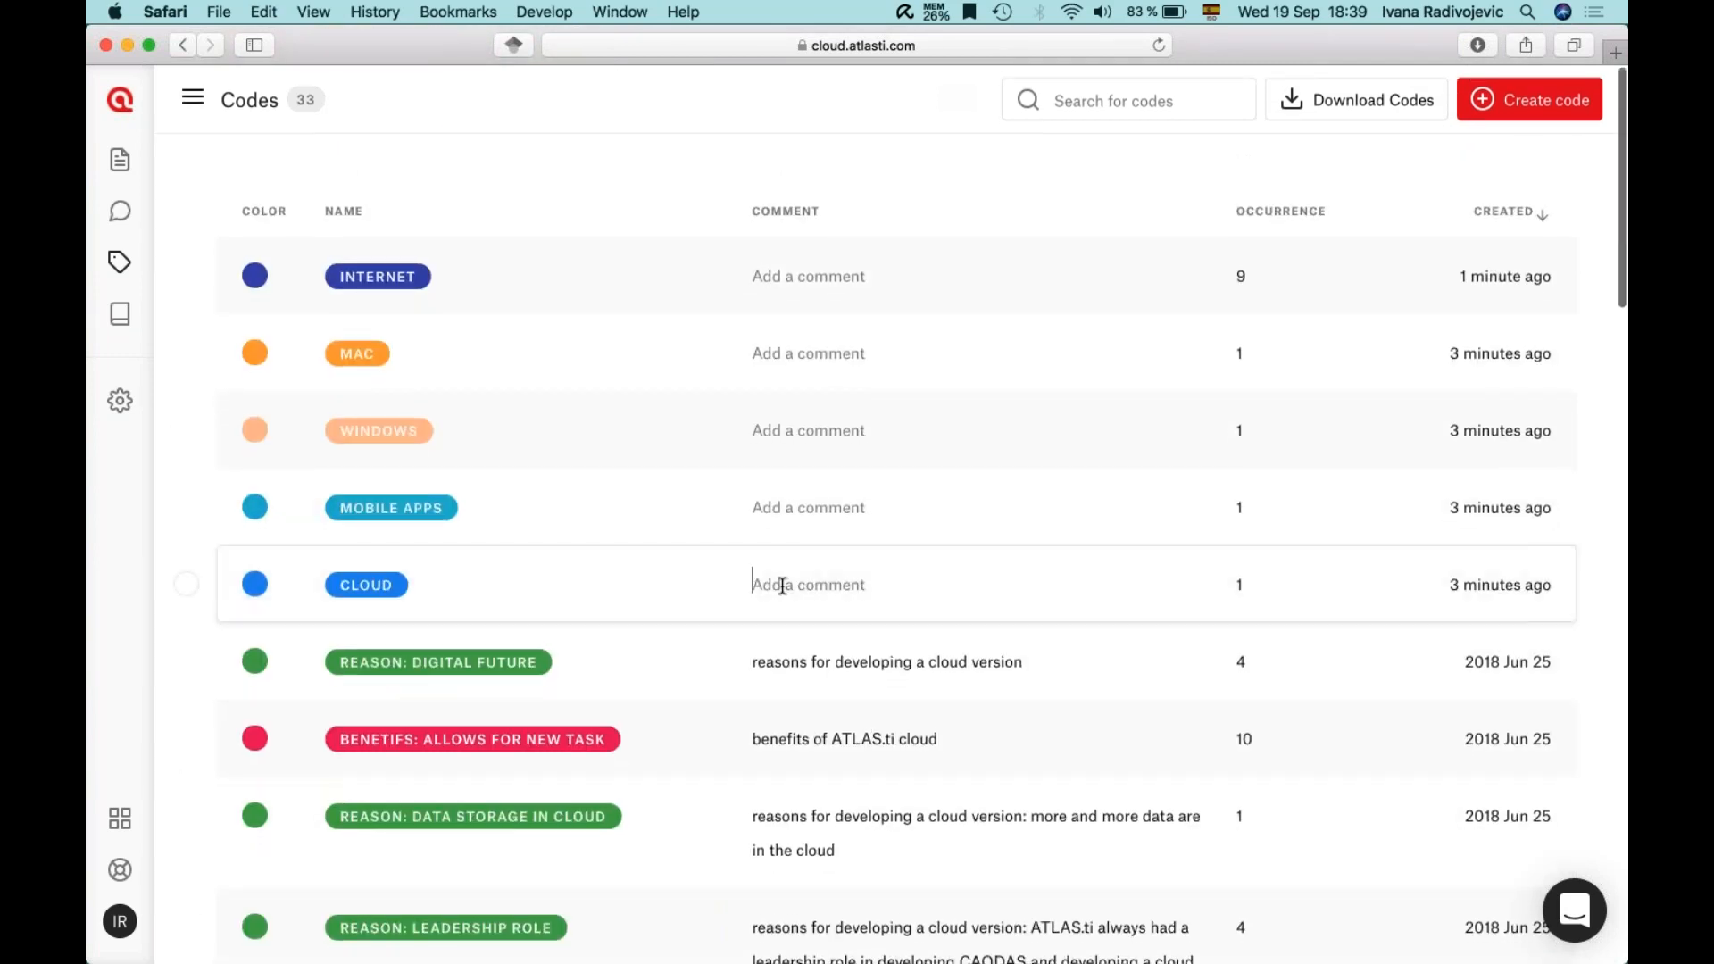
pyautogui.write('Operational definition')
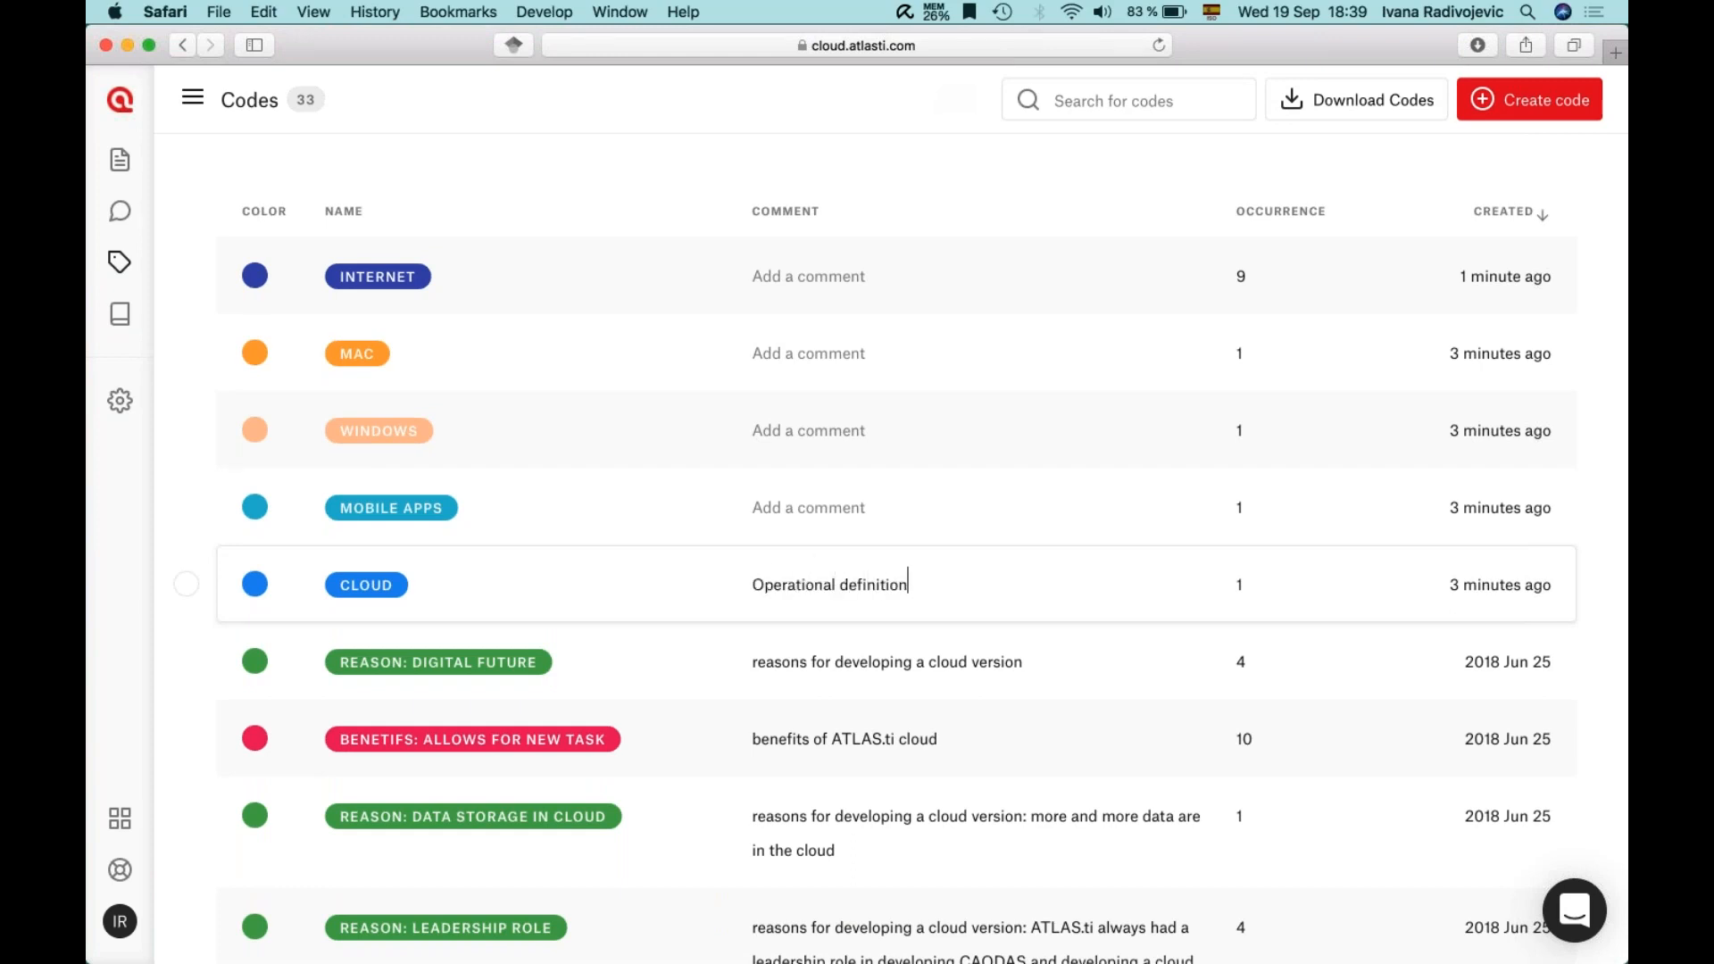
pyautogui.click(794, 506)
pyautogui.moveTo(1325, 945)
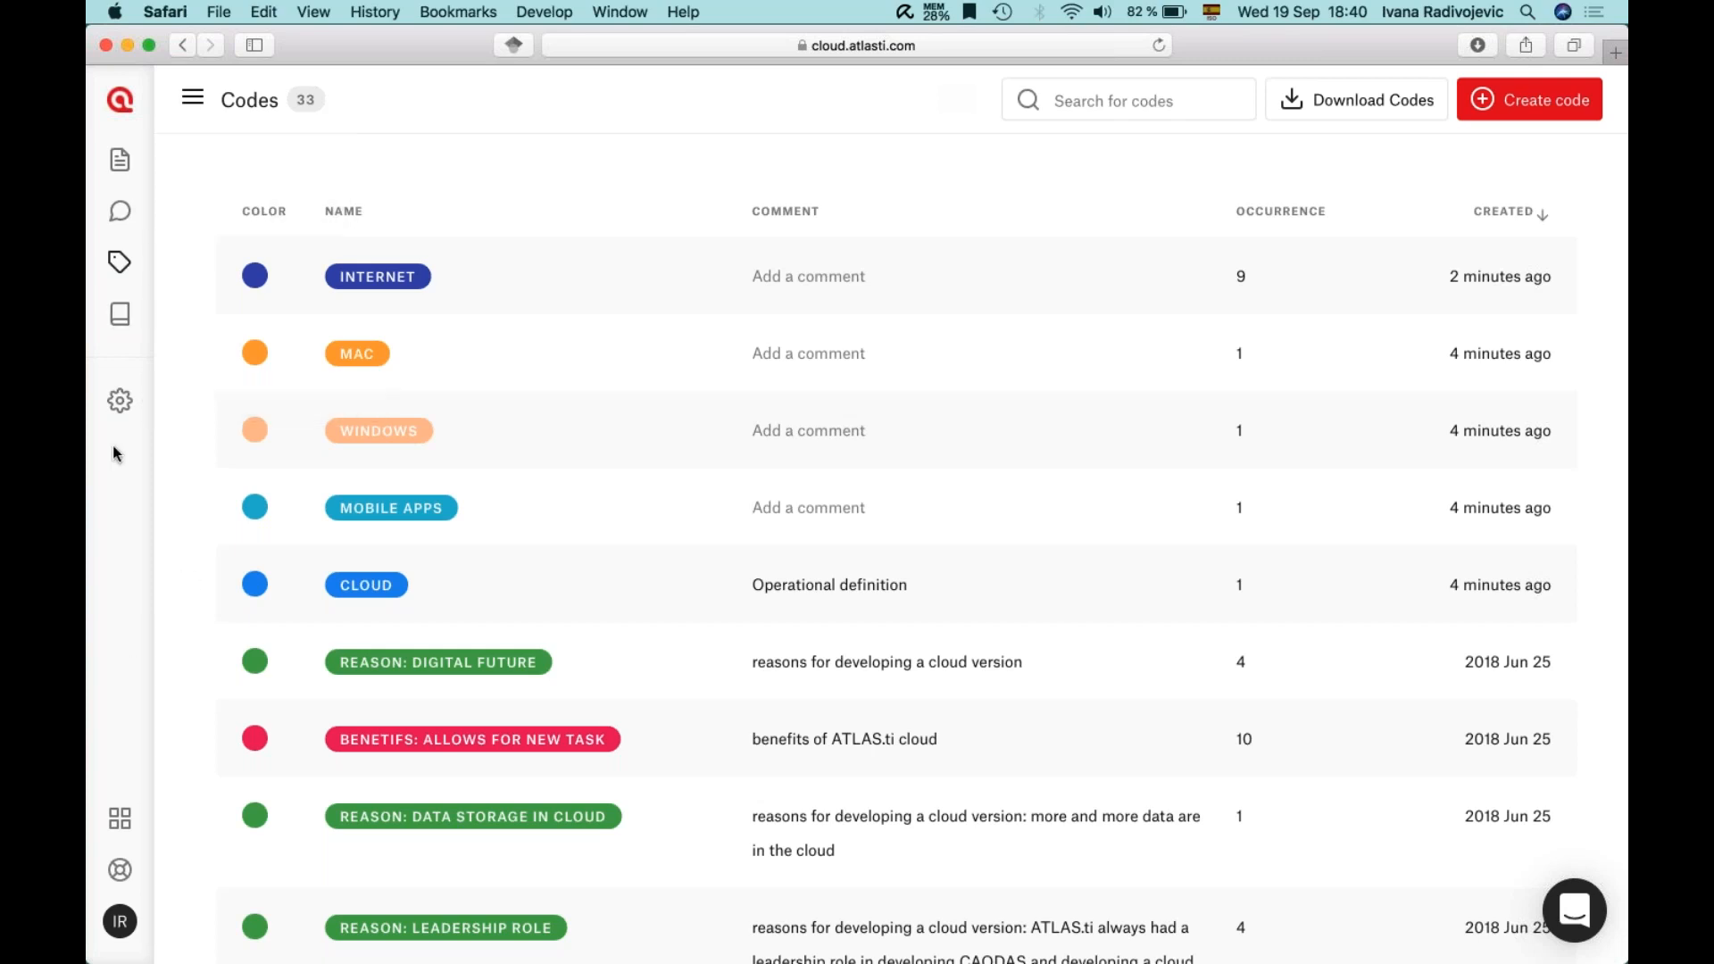
# - View the Project Settings page, then switch to the Memos page
pyautogui.click(119, 400)
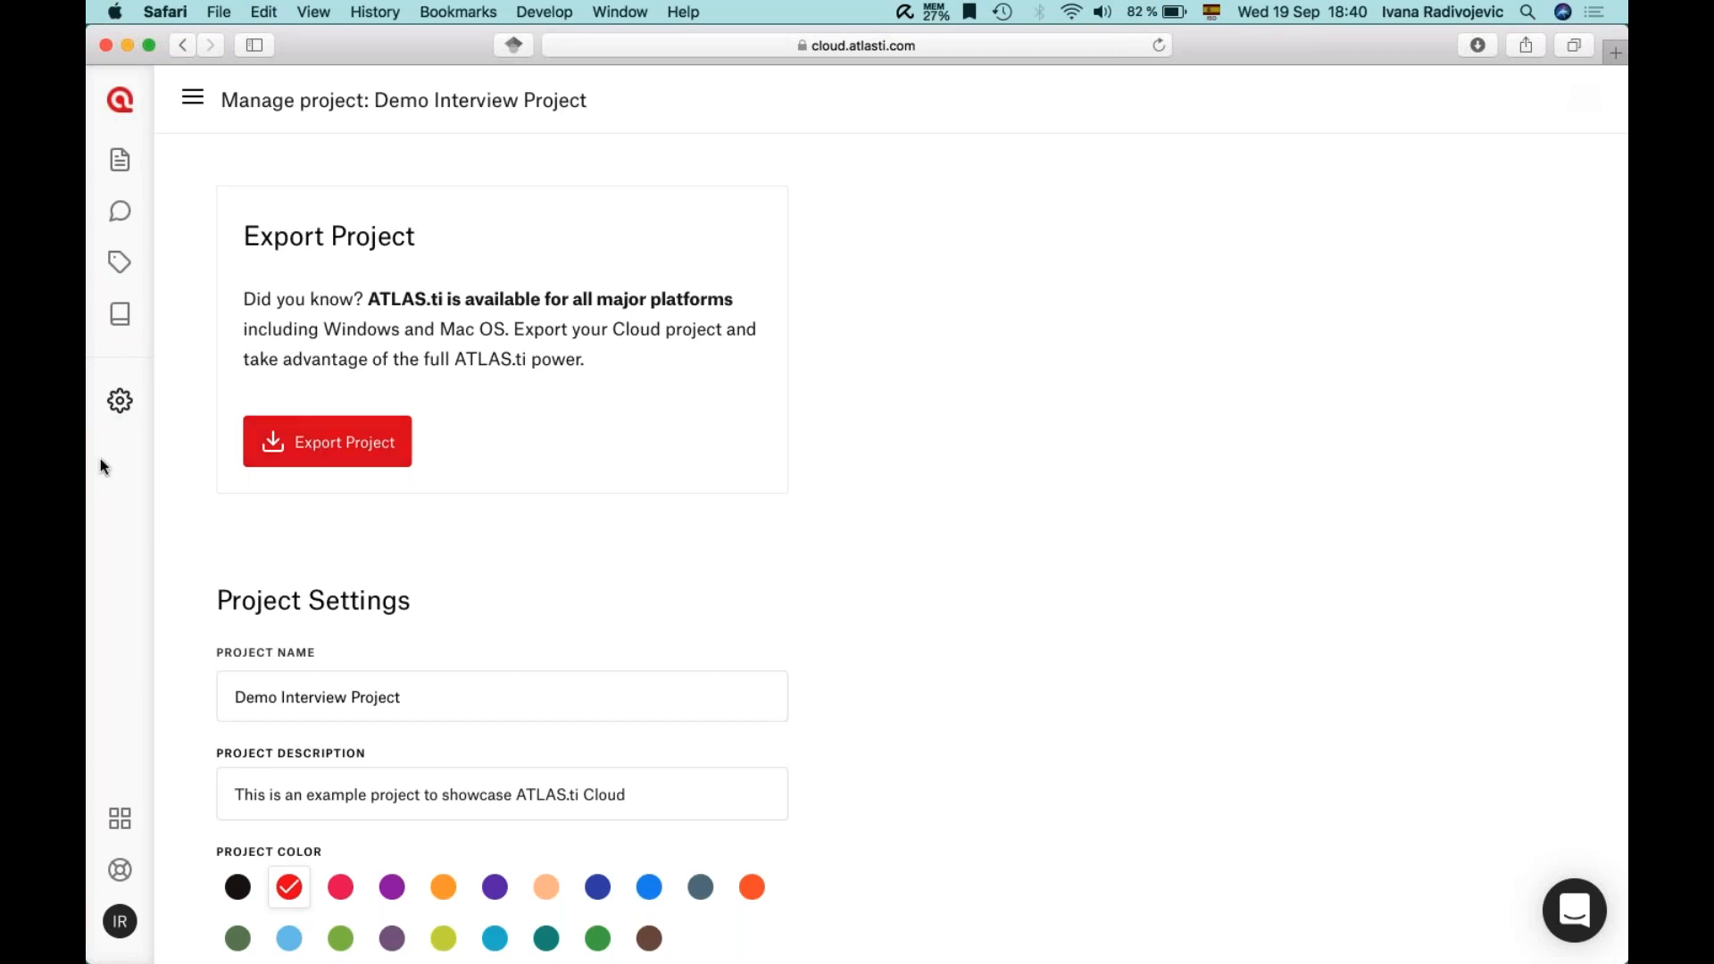
pyautogui.click(120, 313)
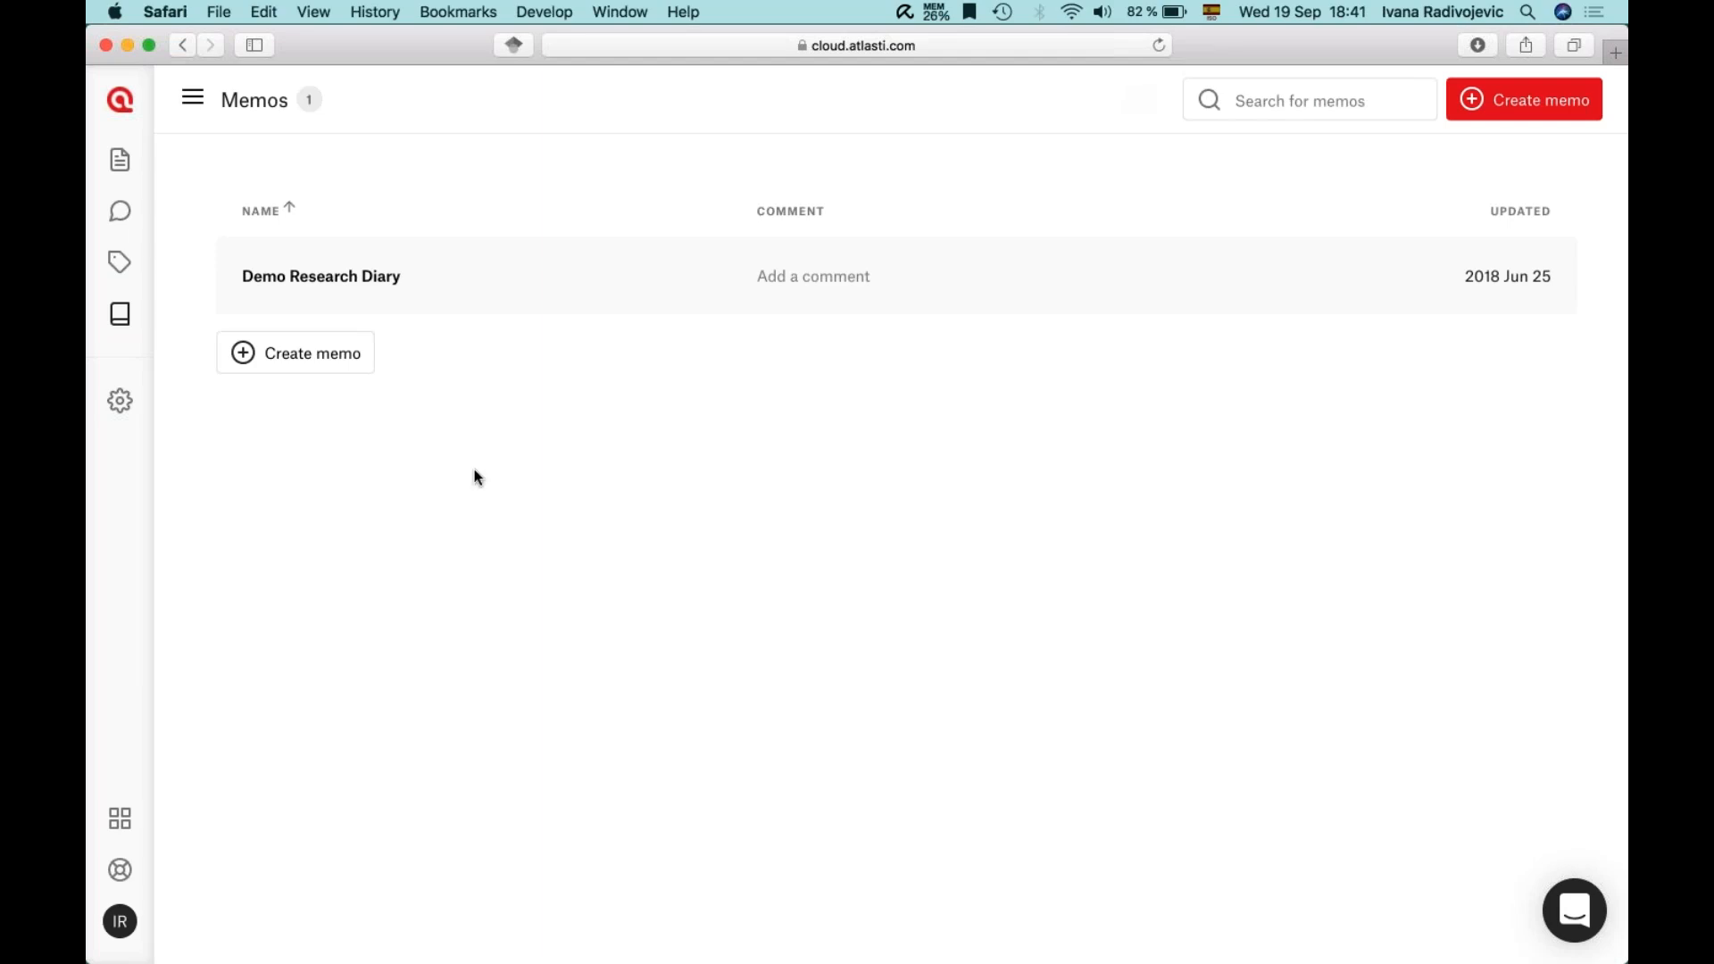
# - Open Demo Research Diary and add an underlined 'September 19th, 2018' line at the top
pyautogui.click(440, 297)
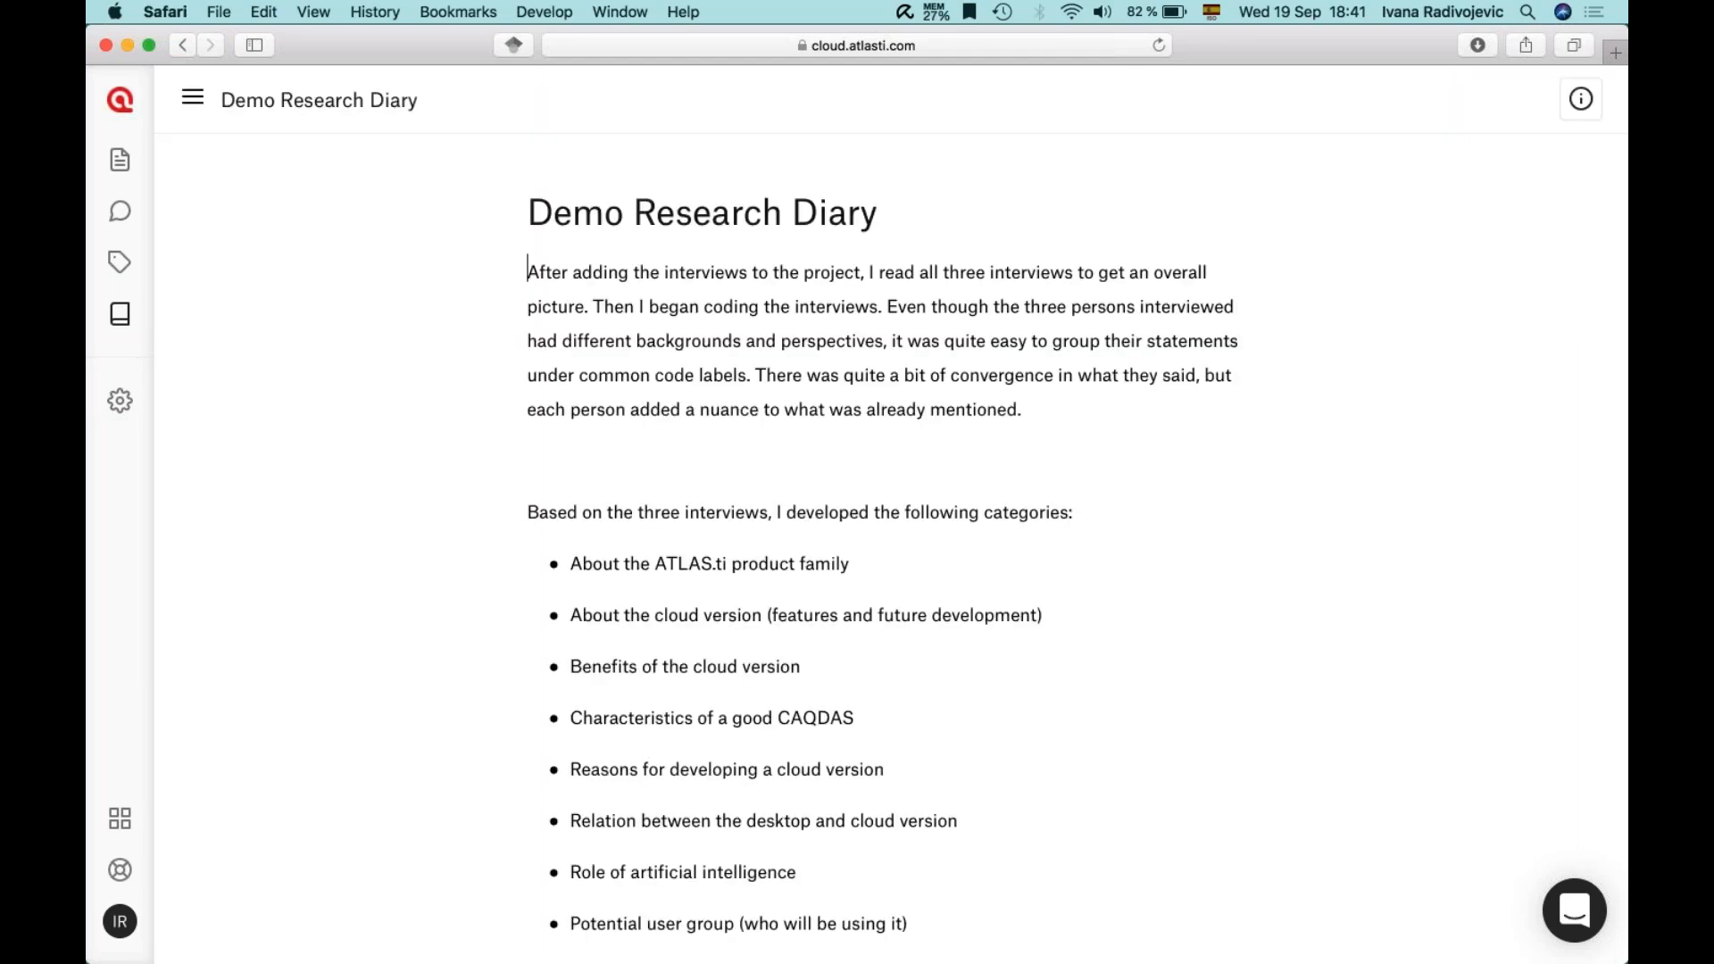
pyautogui.press('Return')
pyautogui.press('Return')
pyautogui.press('Up')
pyautogui.press('Up')
pyautogui.write('Septem')
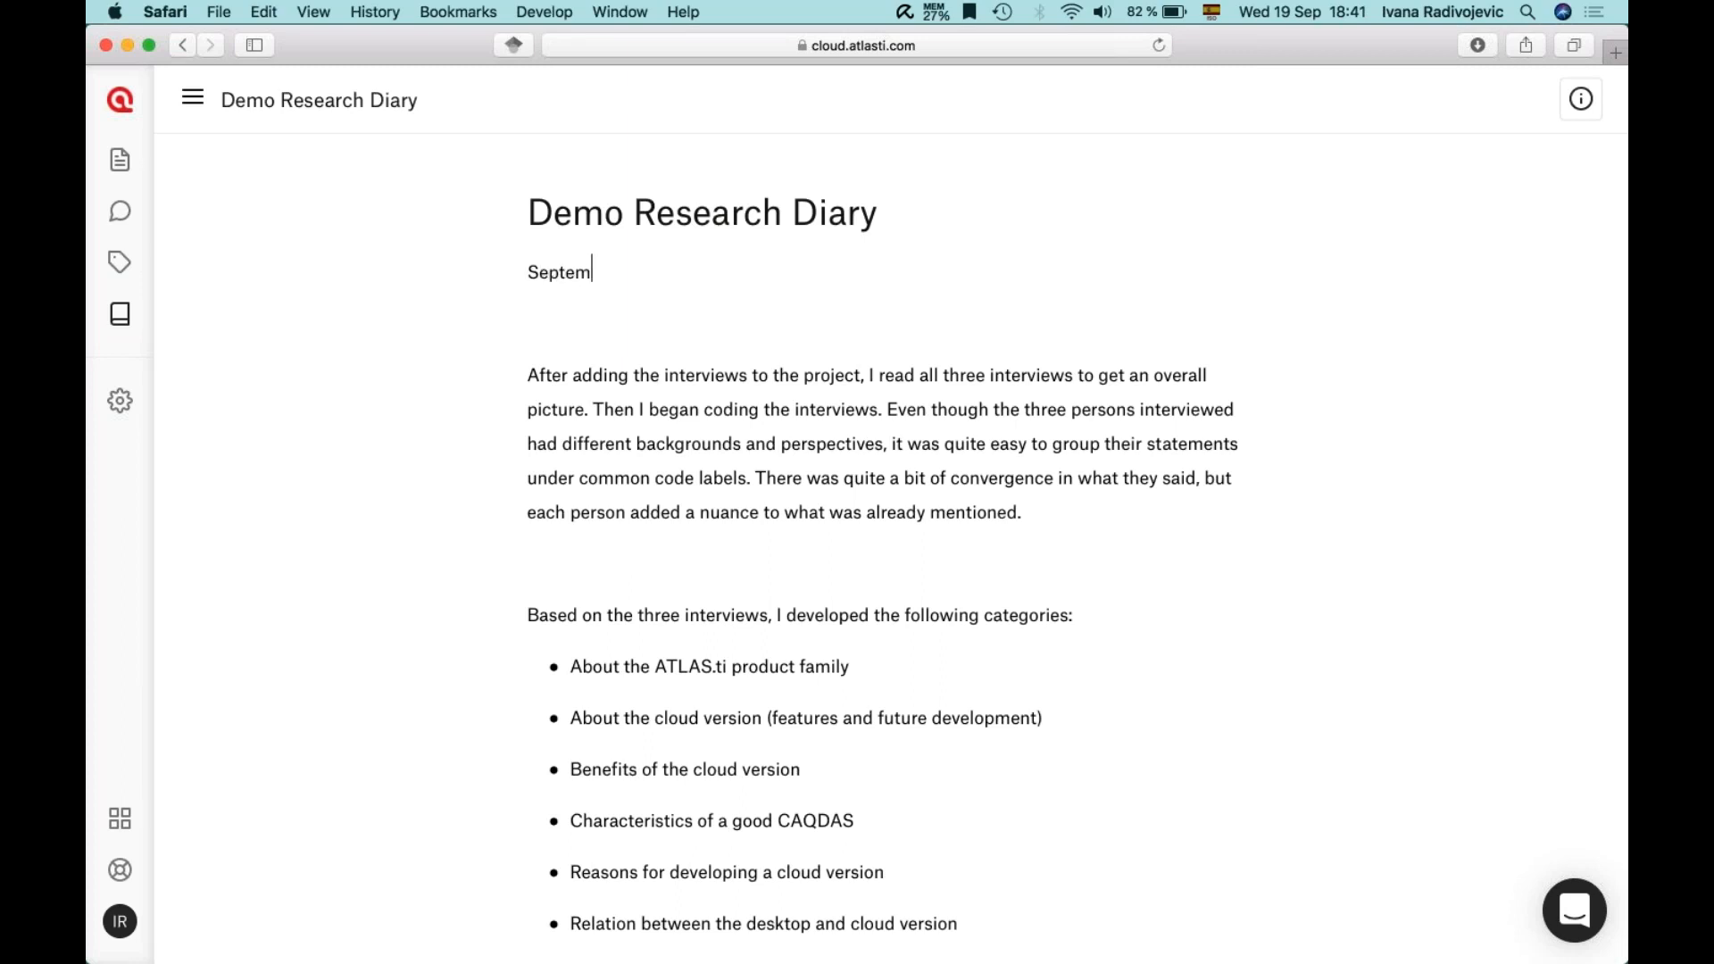
pyautogui.write('ber 19th, 2018')
pyautogui.tripleClick(584, 272)
pyautogui.click(692, 316)
pyautogui.click(735, 282)
# - Write the entry about adding interviews, auto-coding and exporting, then return to the memos list
pyautogui.press('Return')
pyautogui.write('Today ')
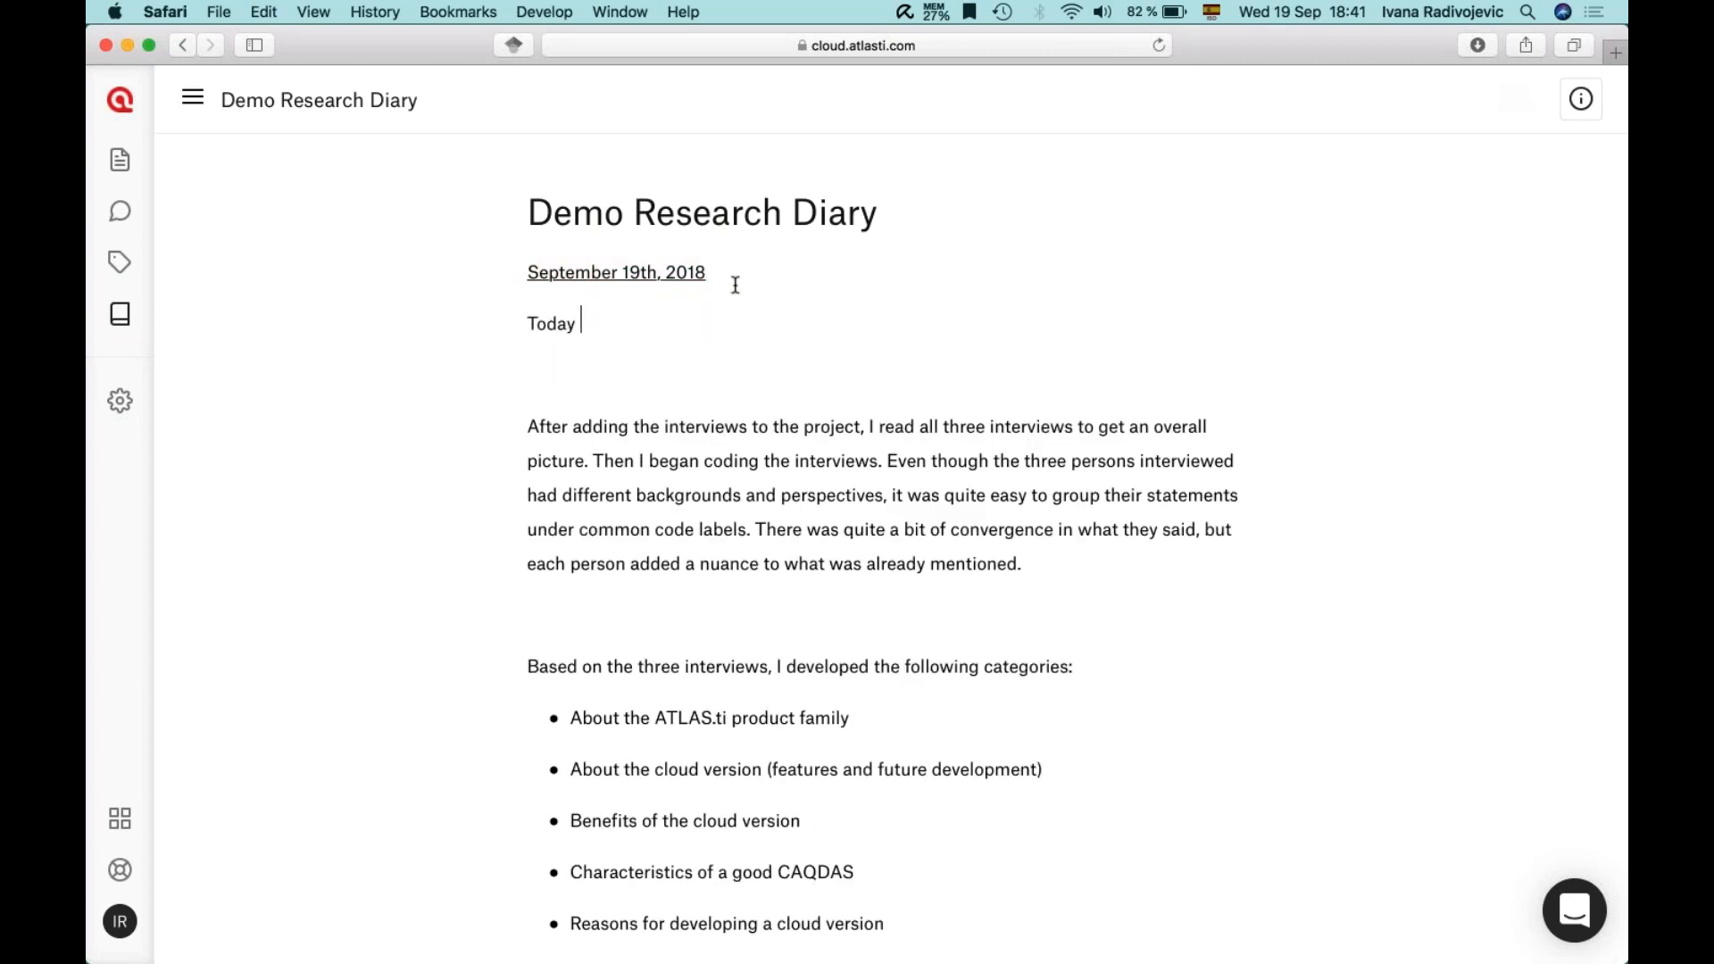
pyautogui.write('I added the interviews and continued coding the data using ')
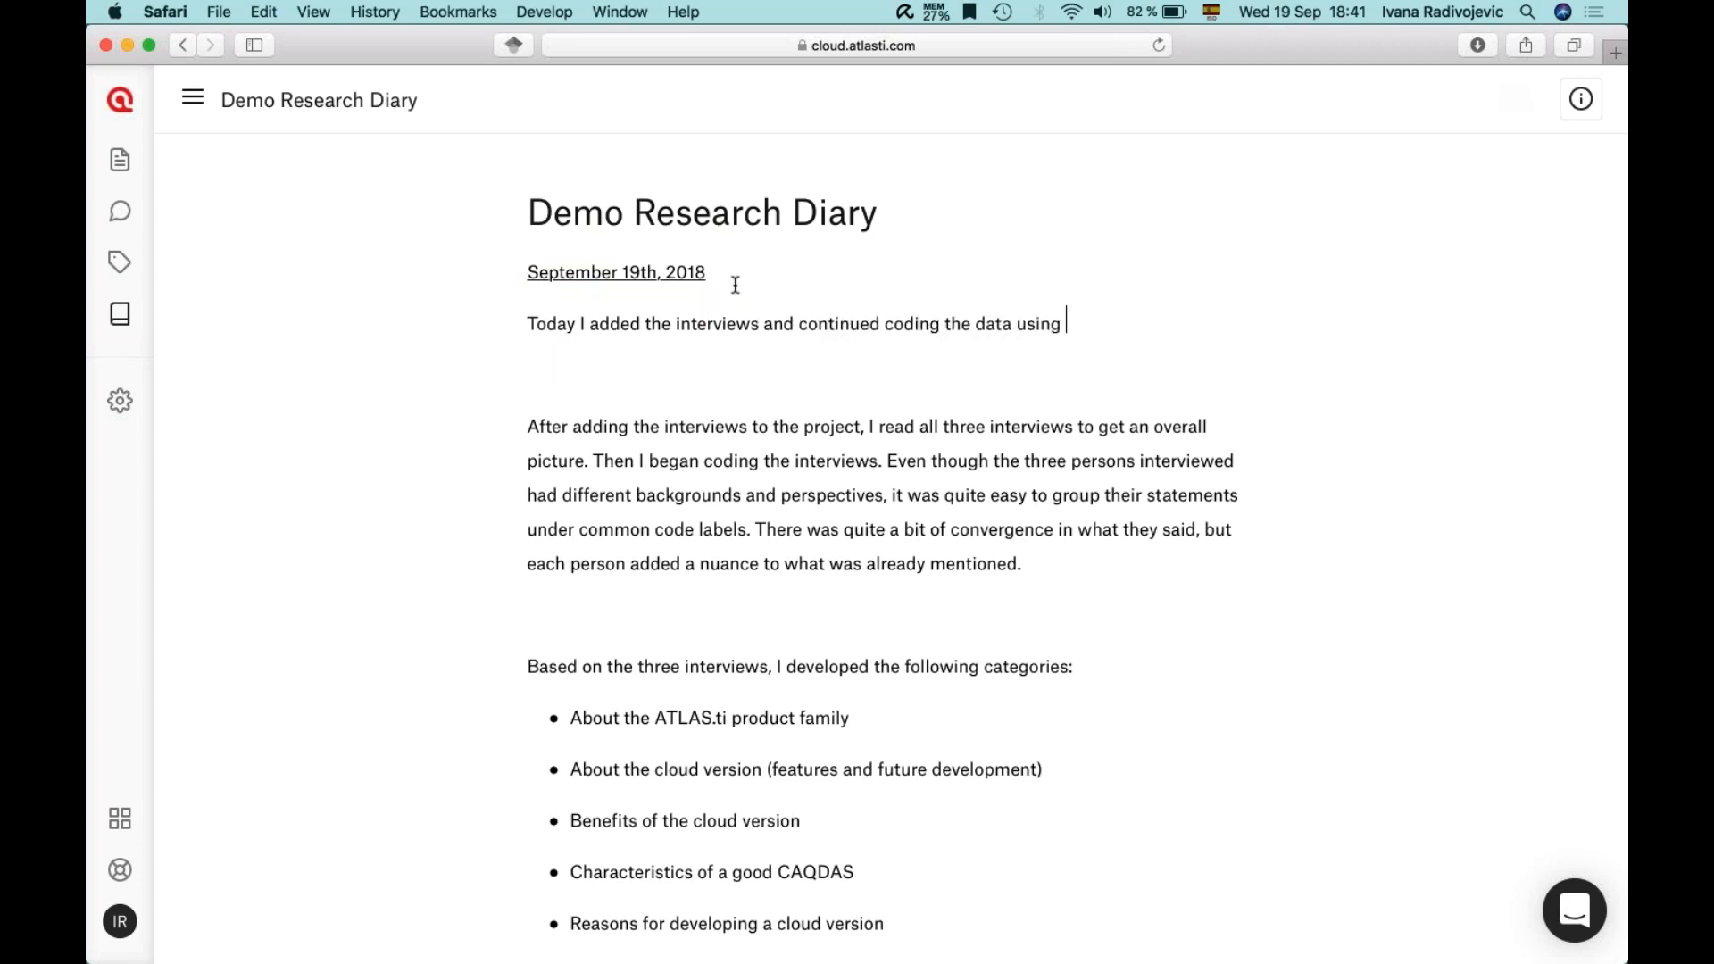
pyautogui.write('auto-coding. I exported the code book...')
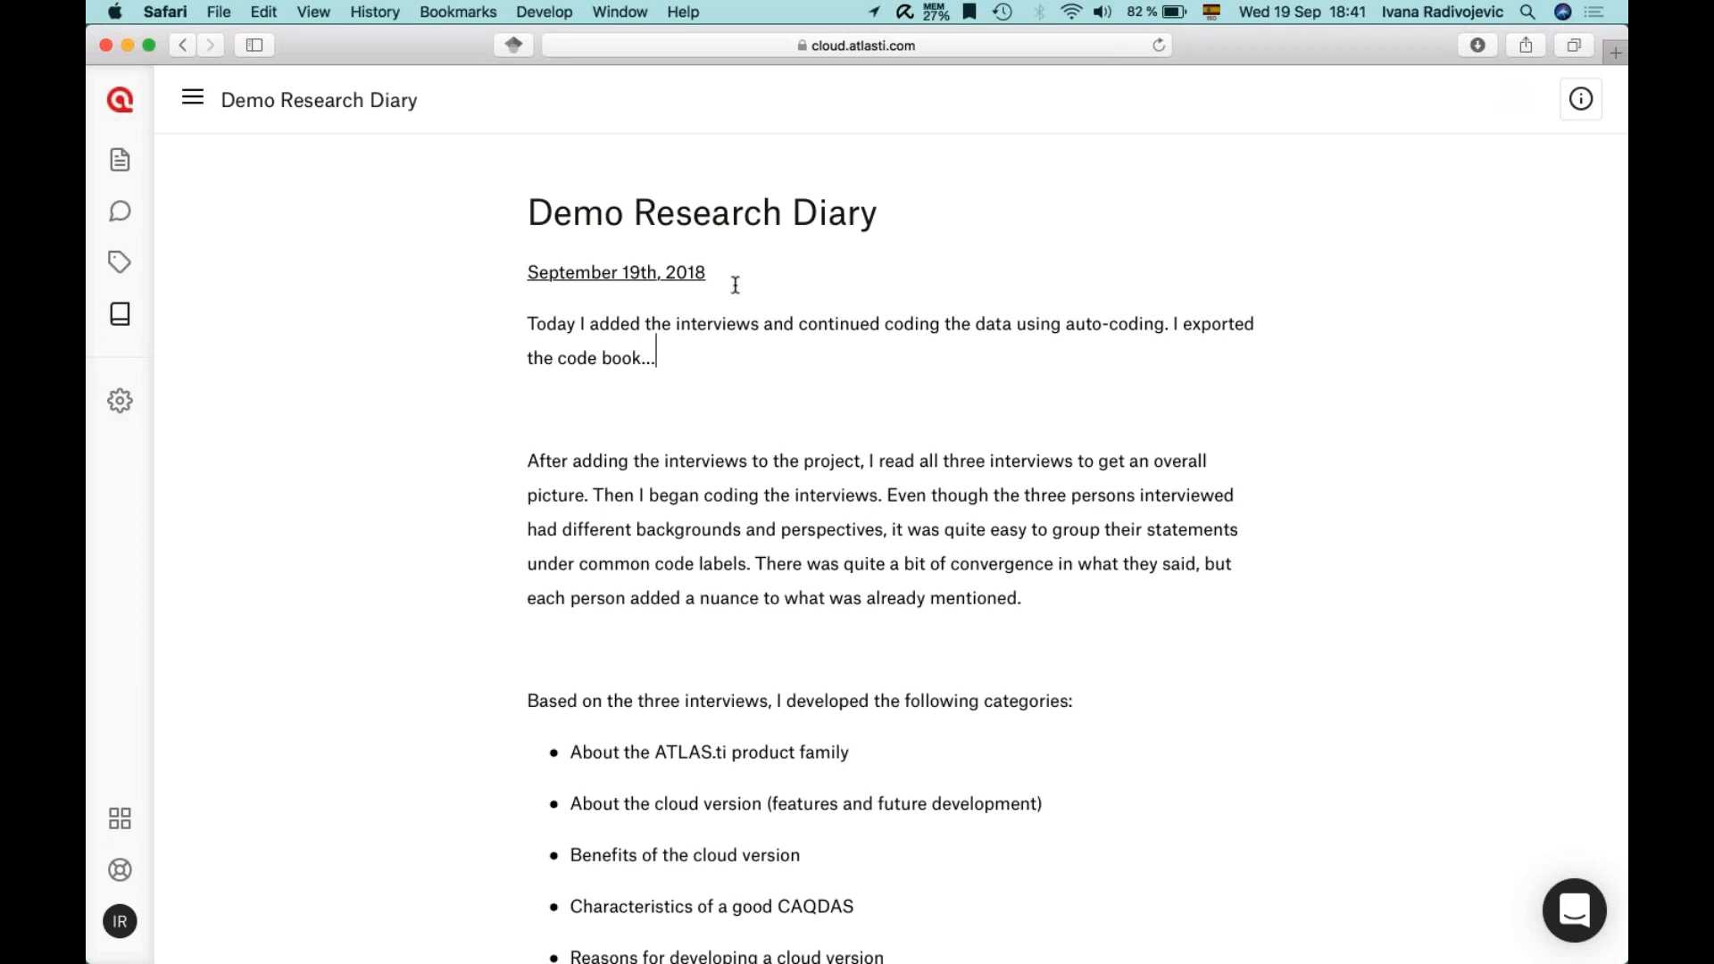
pyautogui.click(119, 314)
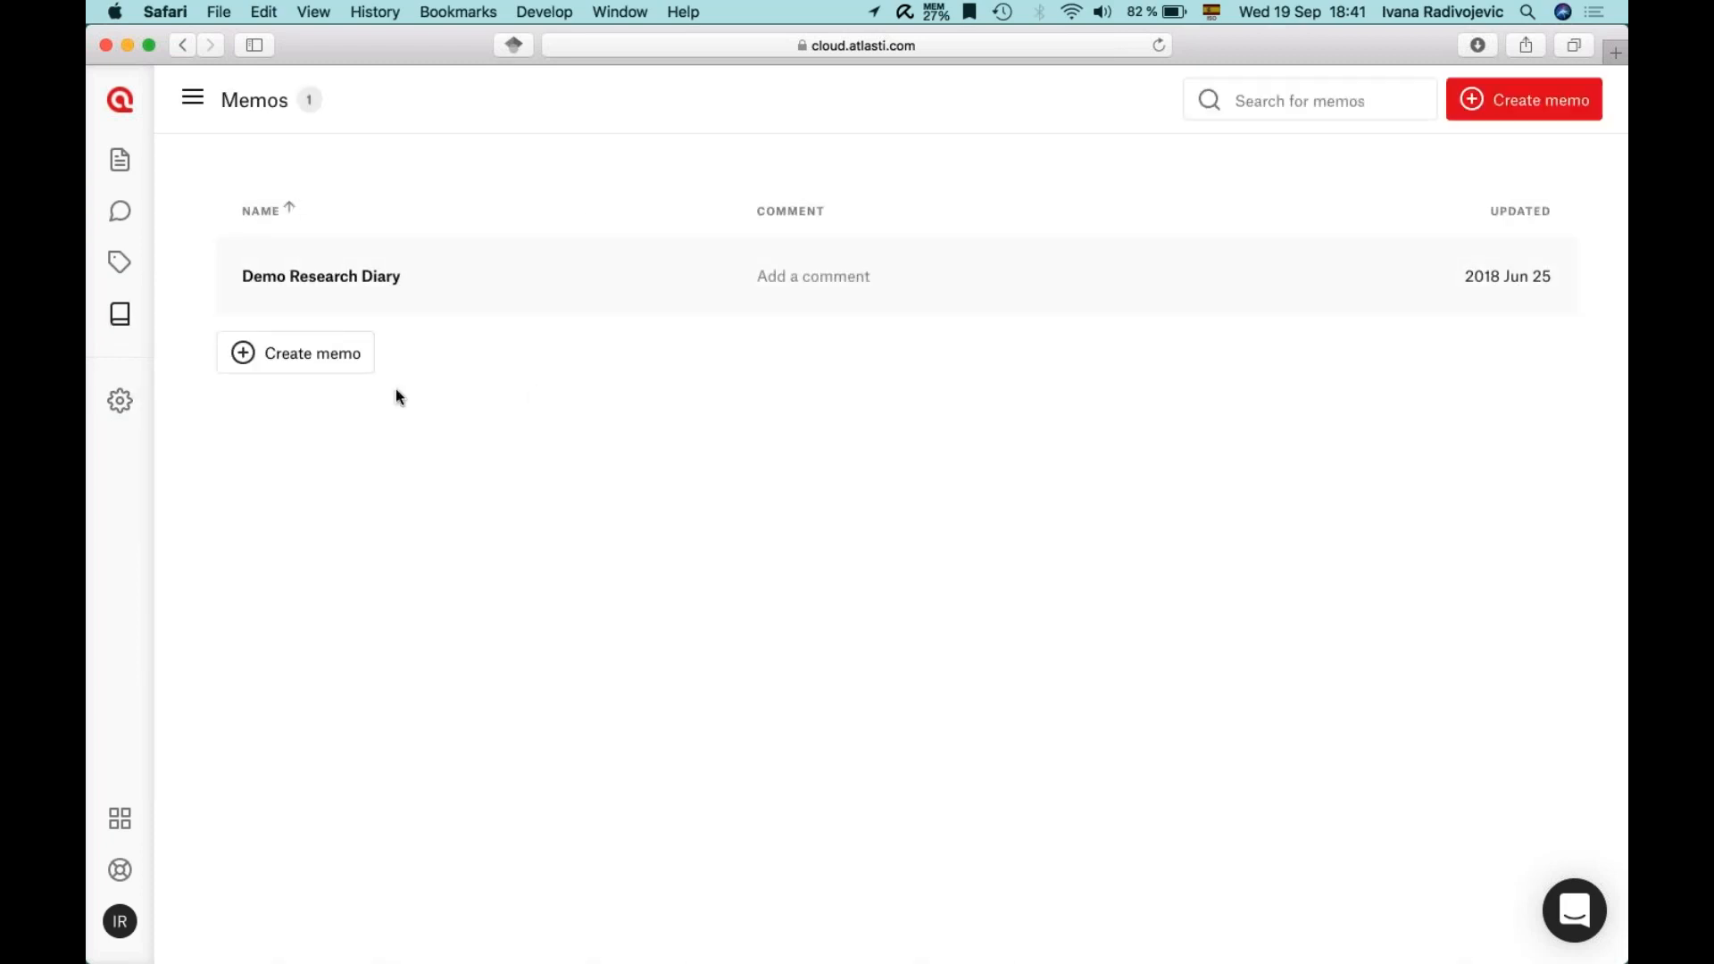
# - Create a new memo titled 'Data analysis'
pyautogui.click(272, 357)
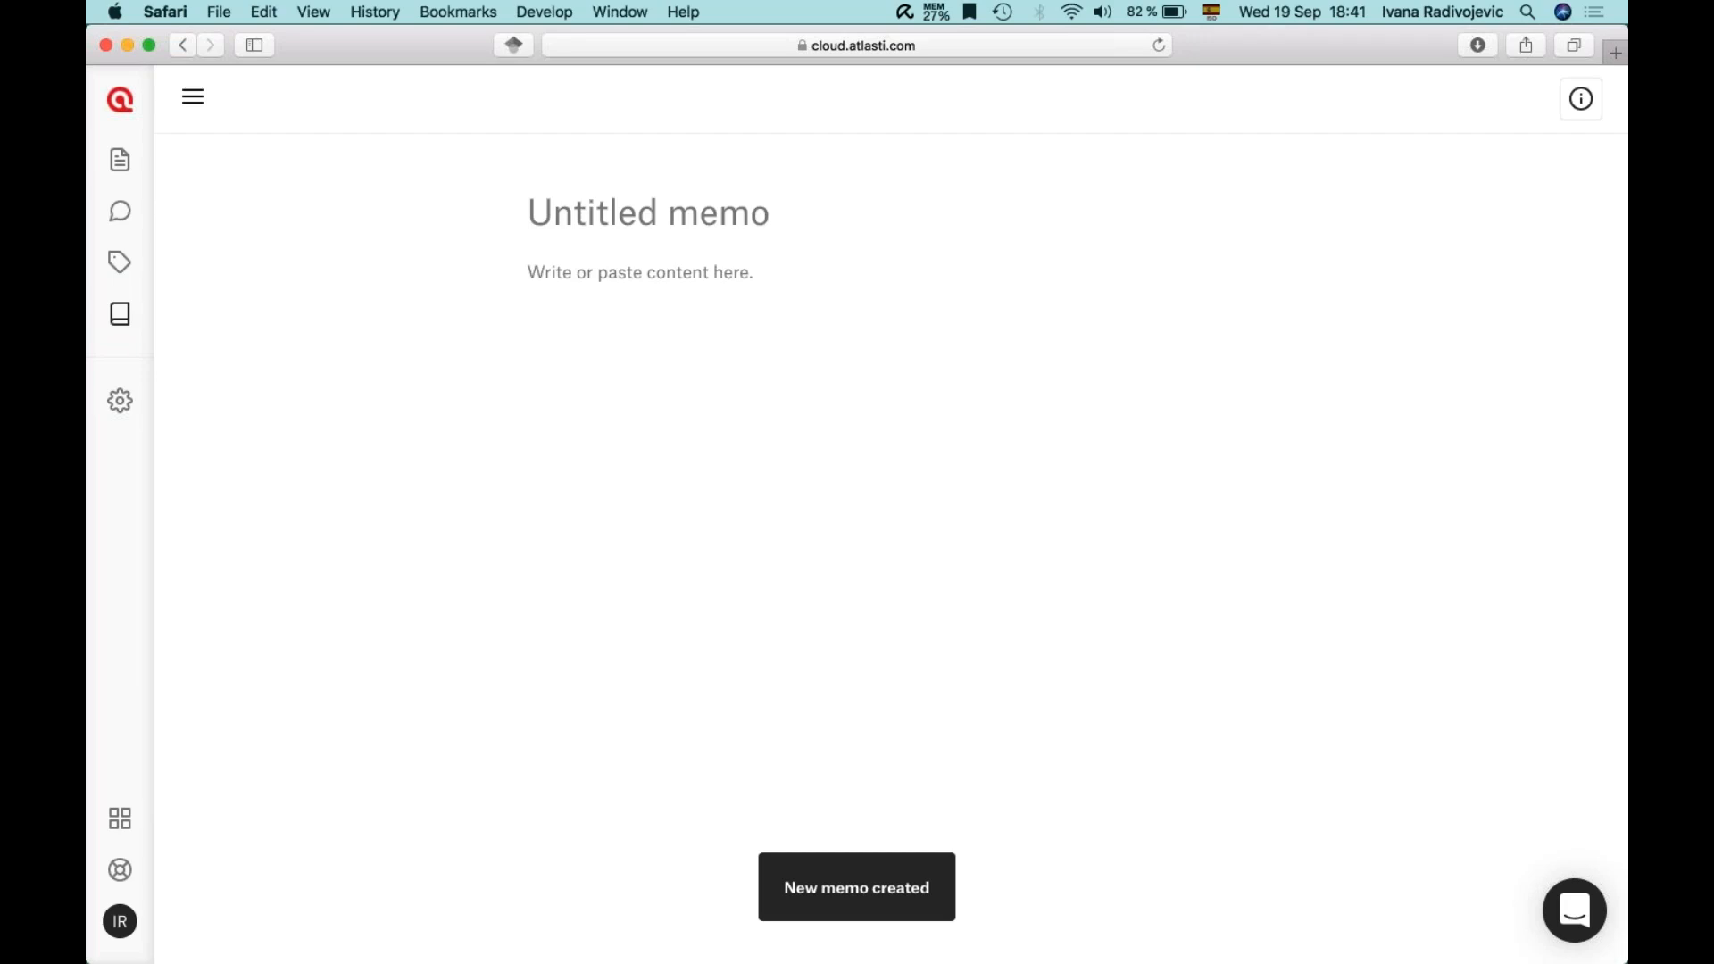
pyautogui.write('Data anls')
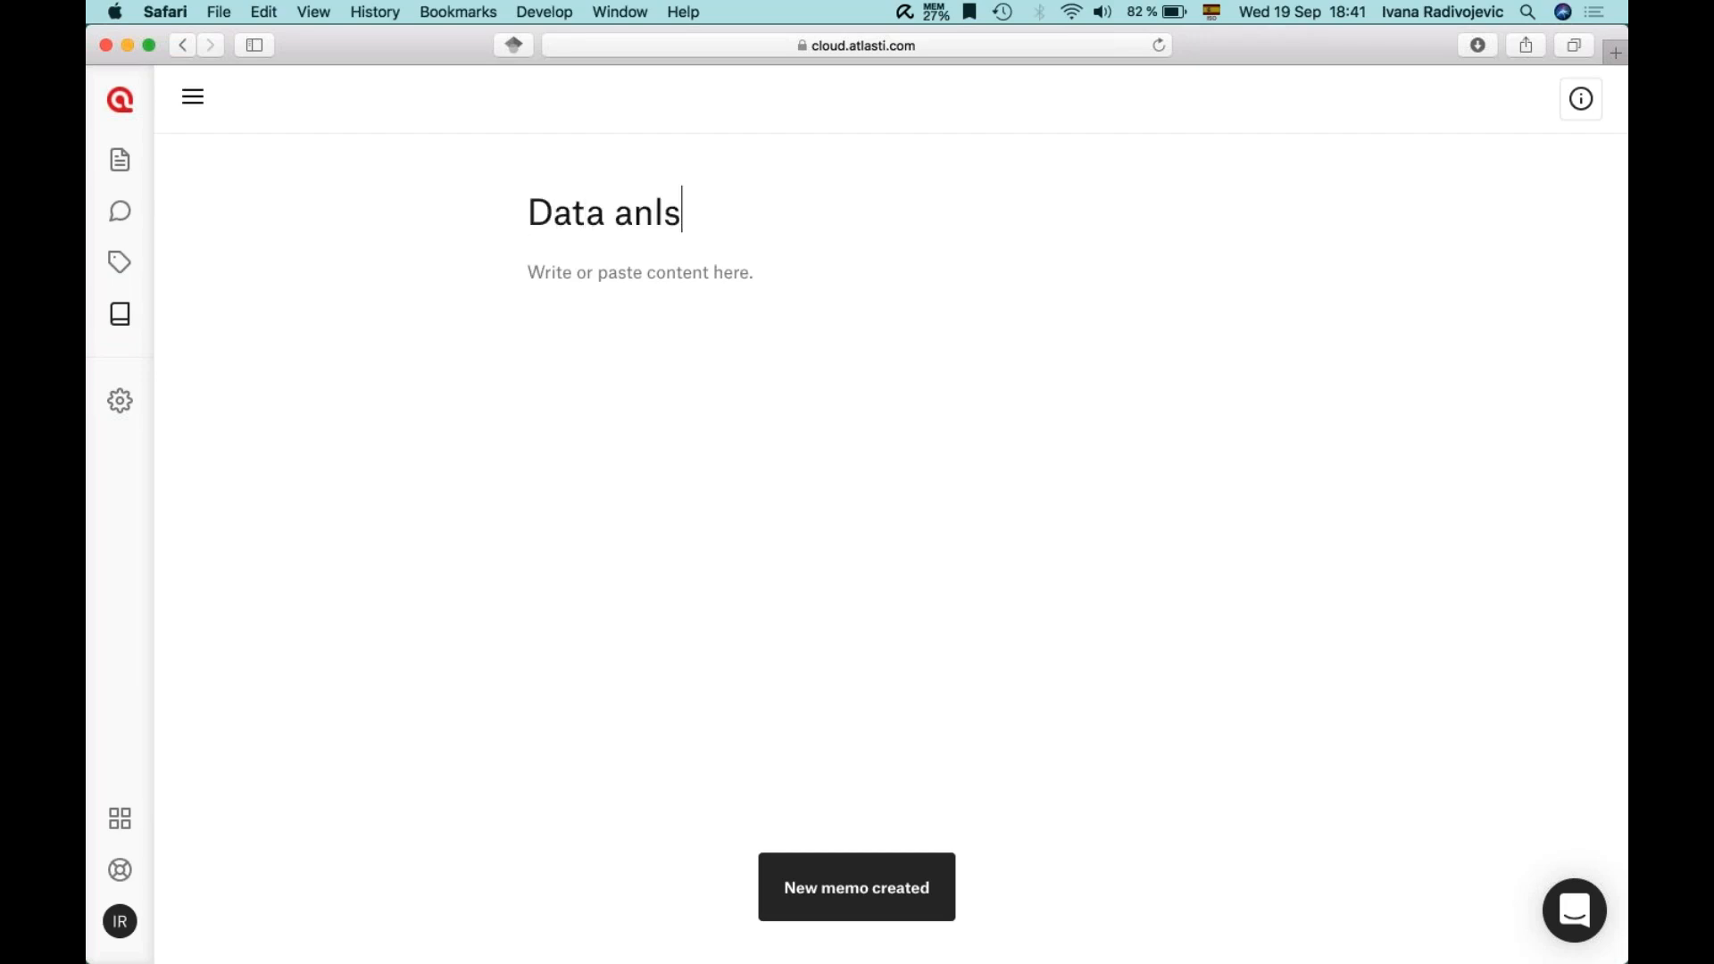
pyautogui.press('BackSpace')
pyautogui.press('BackSpace')
pyautogui.write('alysis')
# - Write 'Write any descriptions, reflections, analyses, ideas, questions, to-do's,...' in the memo body
pyautogui.click(693, 333)
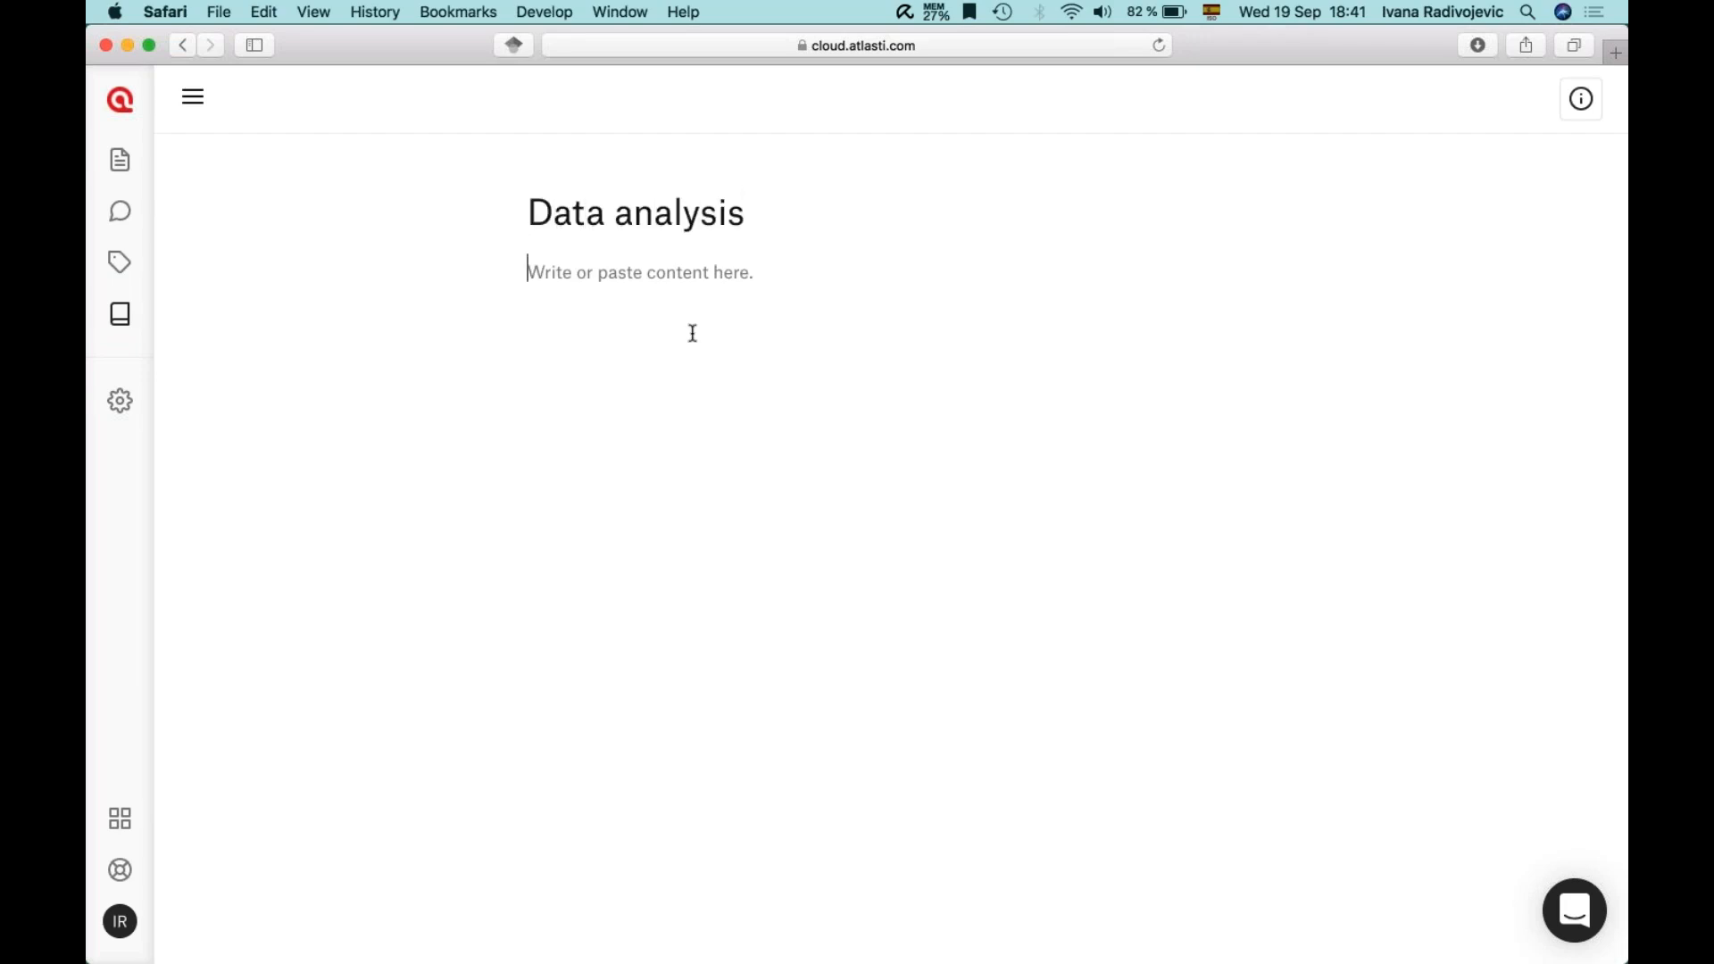
pyautogui.write('Write')
pyautogui.press('BackSpace')
pyautogui.press('BackSpace')
pyautogui.press('BackSpace')
pyautogui.press('BackSpace')
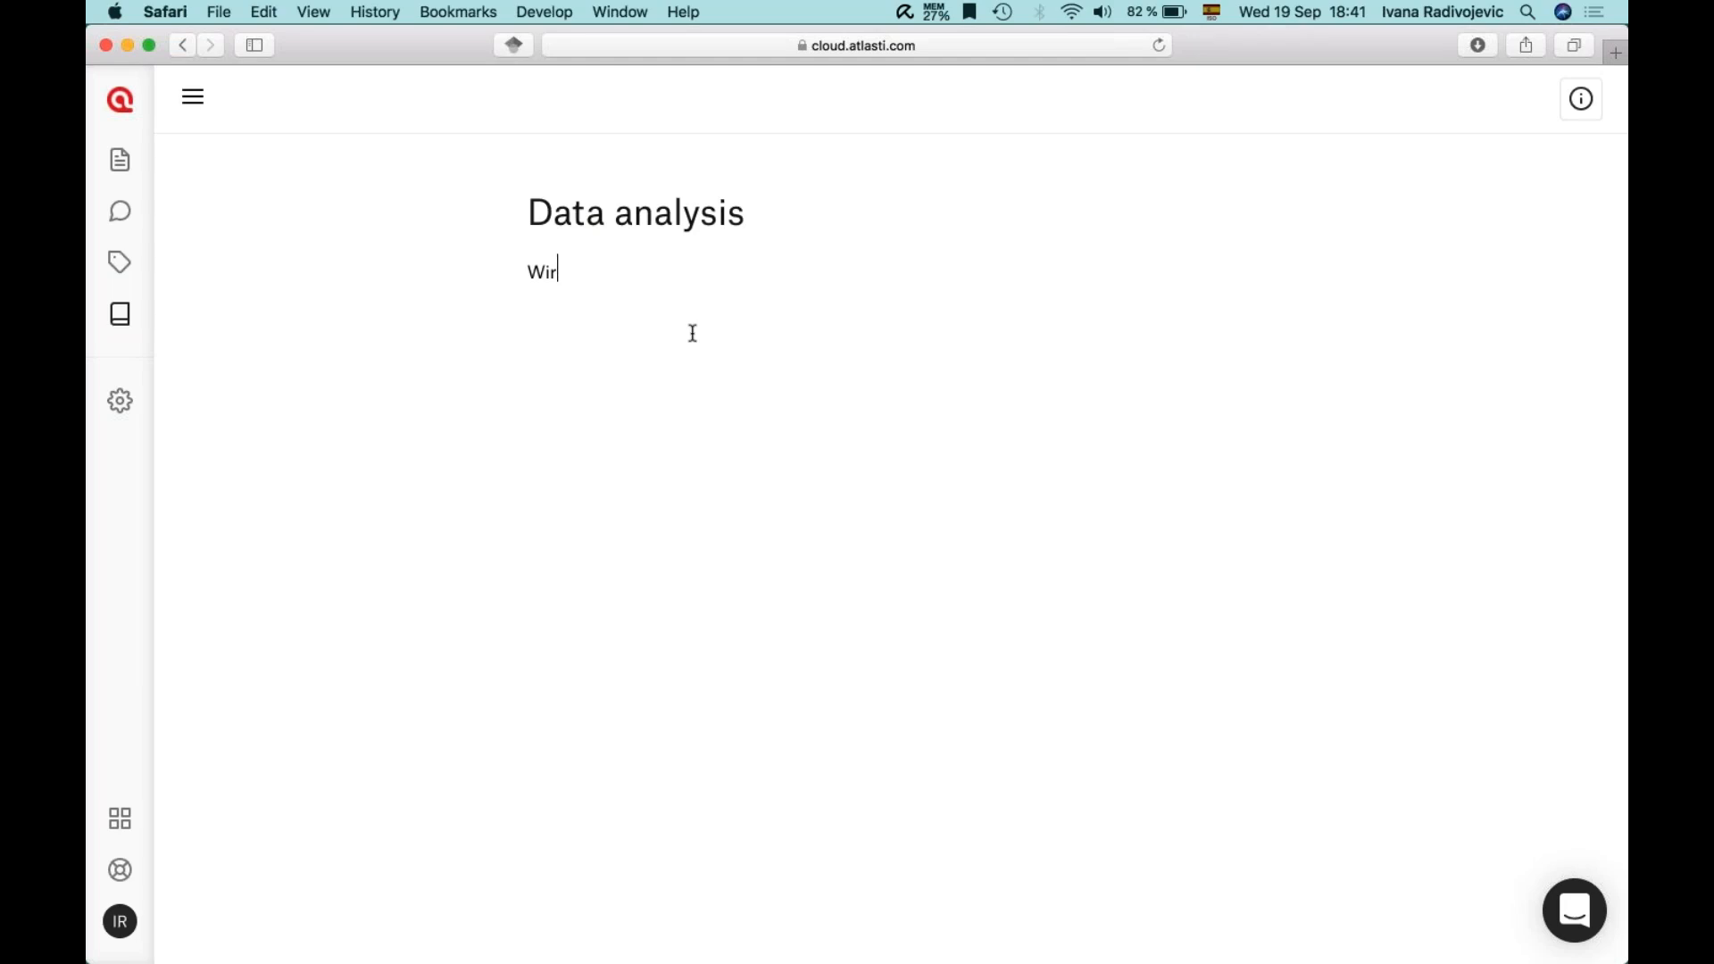
pyautogui.write('rite an')
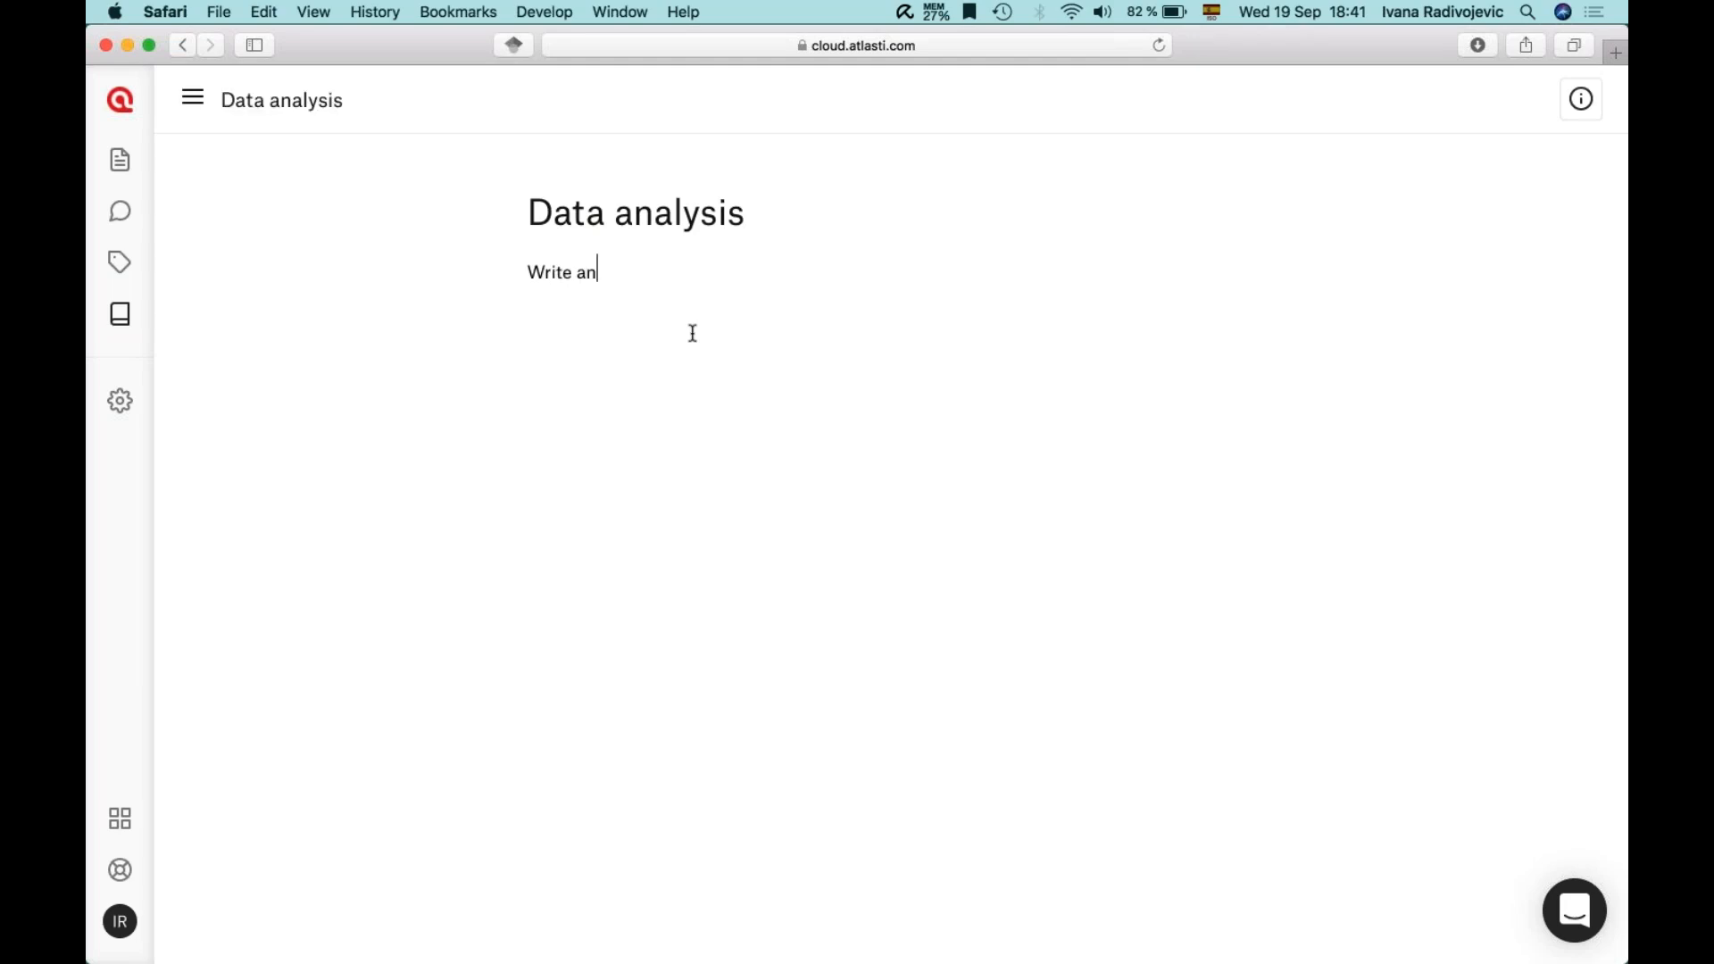
pyautogui.write('y descriptions, reflections, analys')
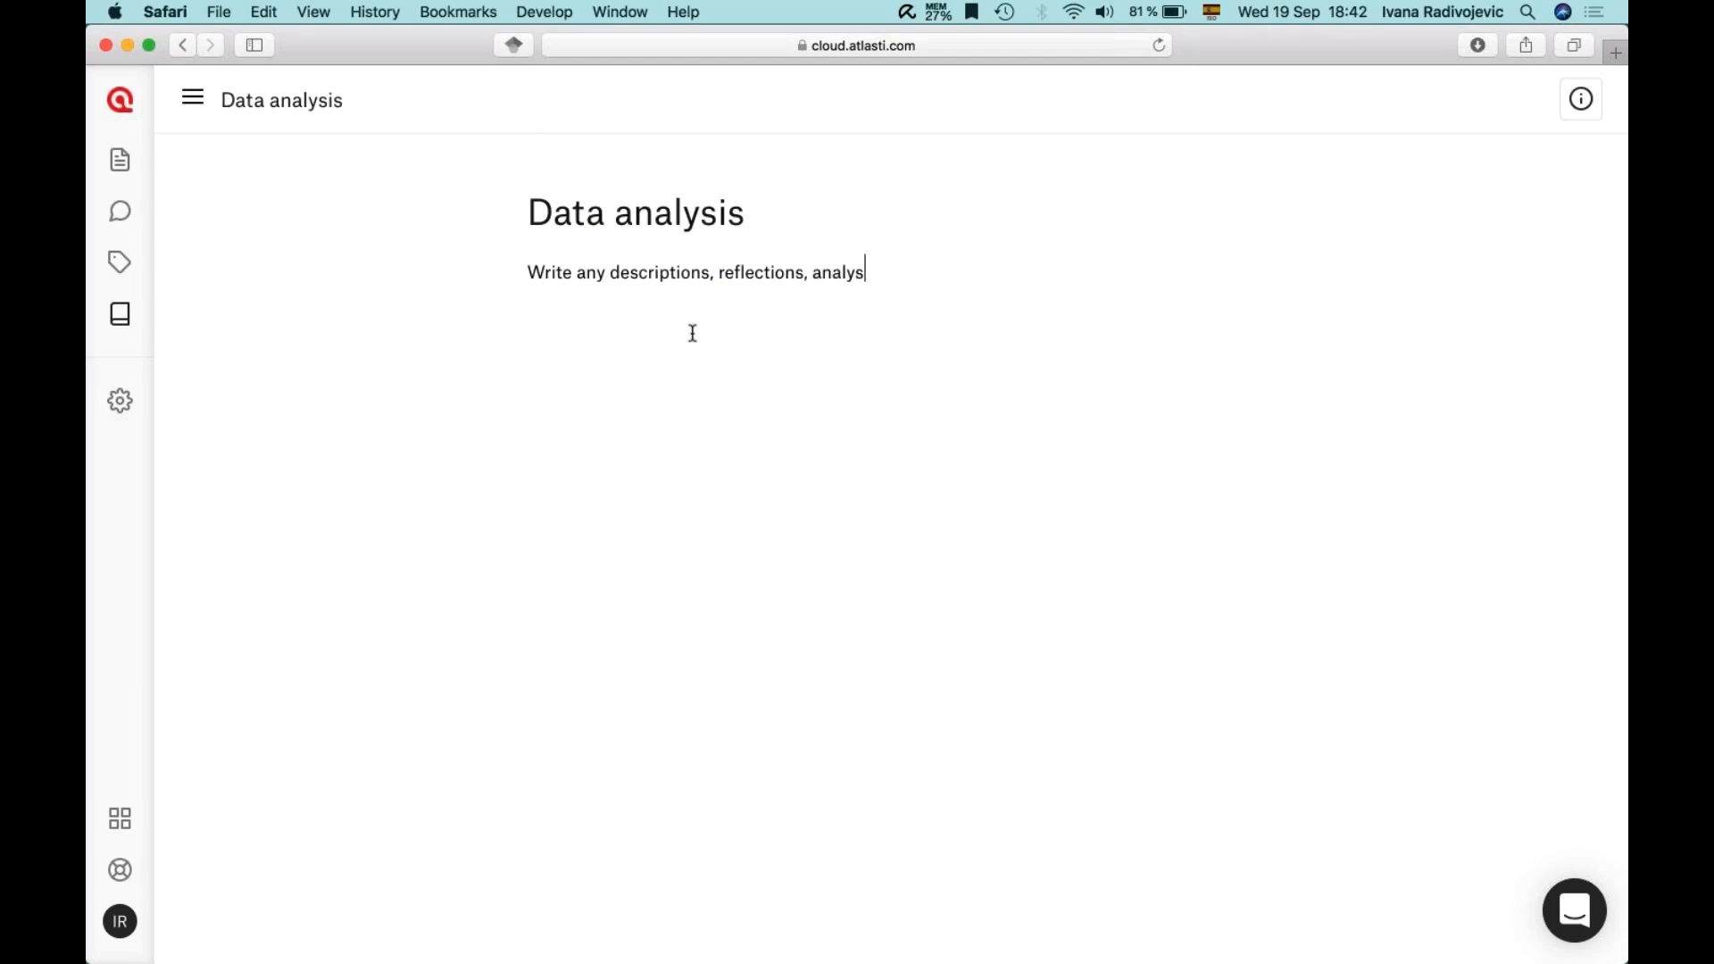
pyautogui.write('es, ideas, questions, ')
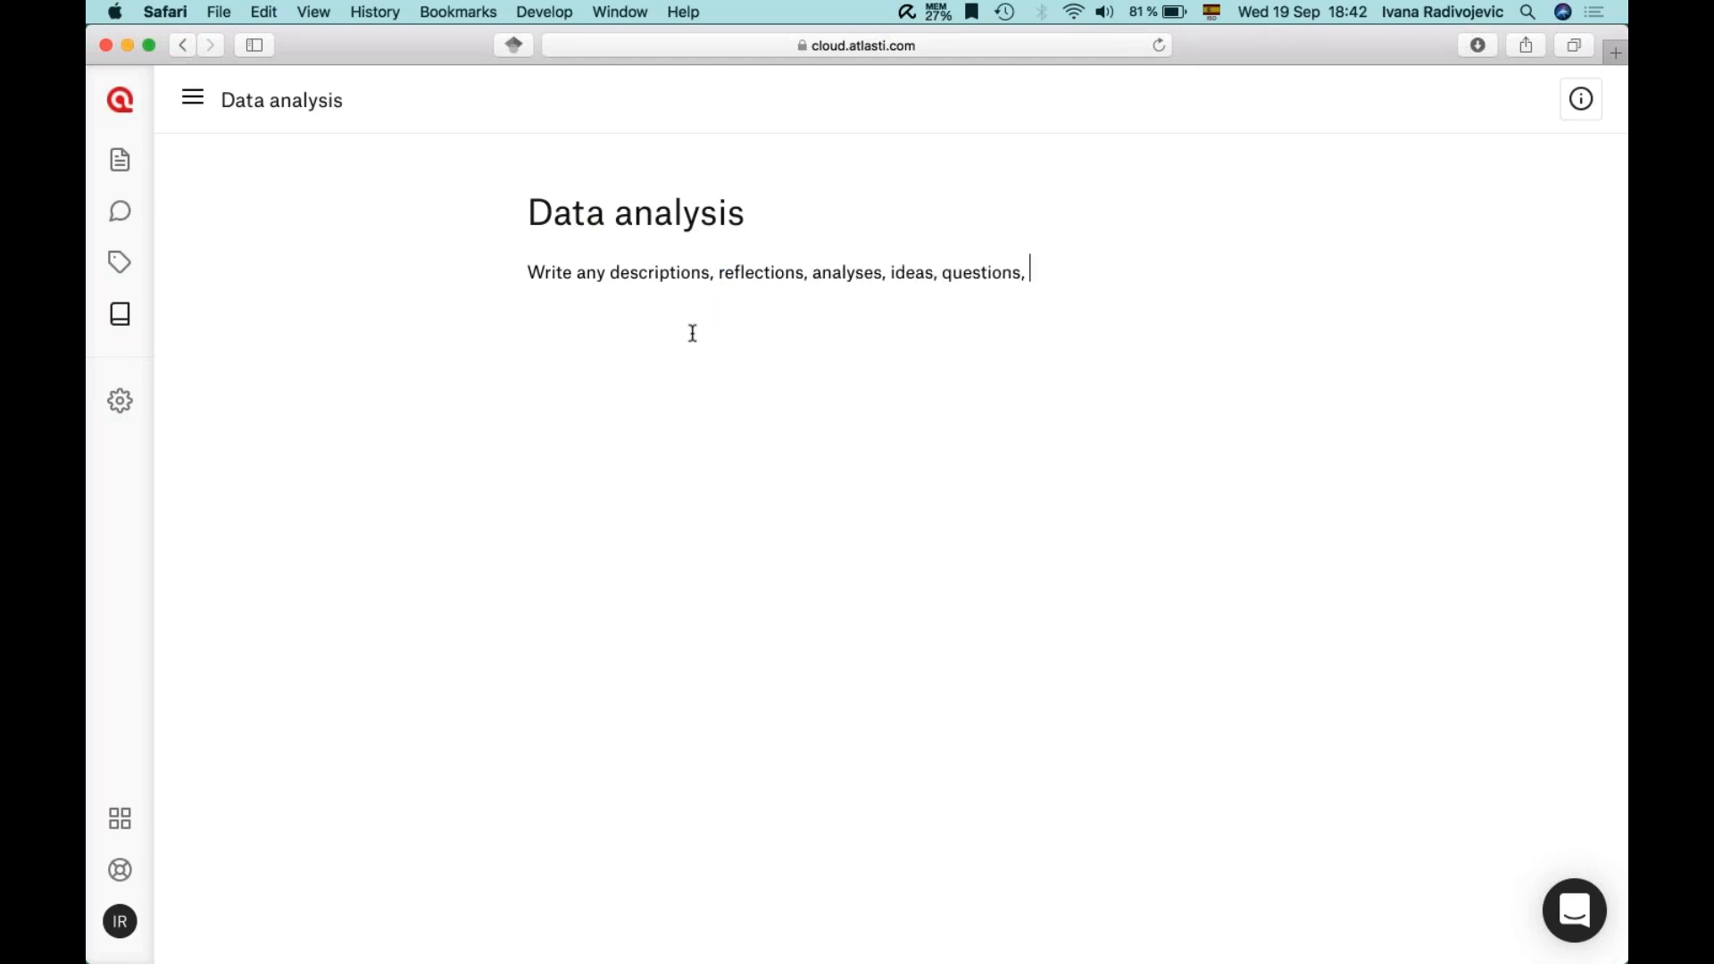
pyautogui.write('to-do’s,...')
# - Open and close the support chat, then launch the Help Center
pyautogui.click(1576, 908)
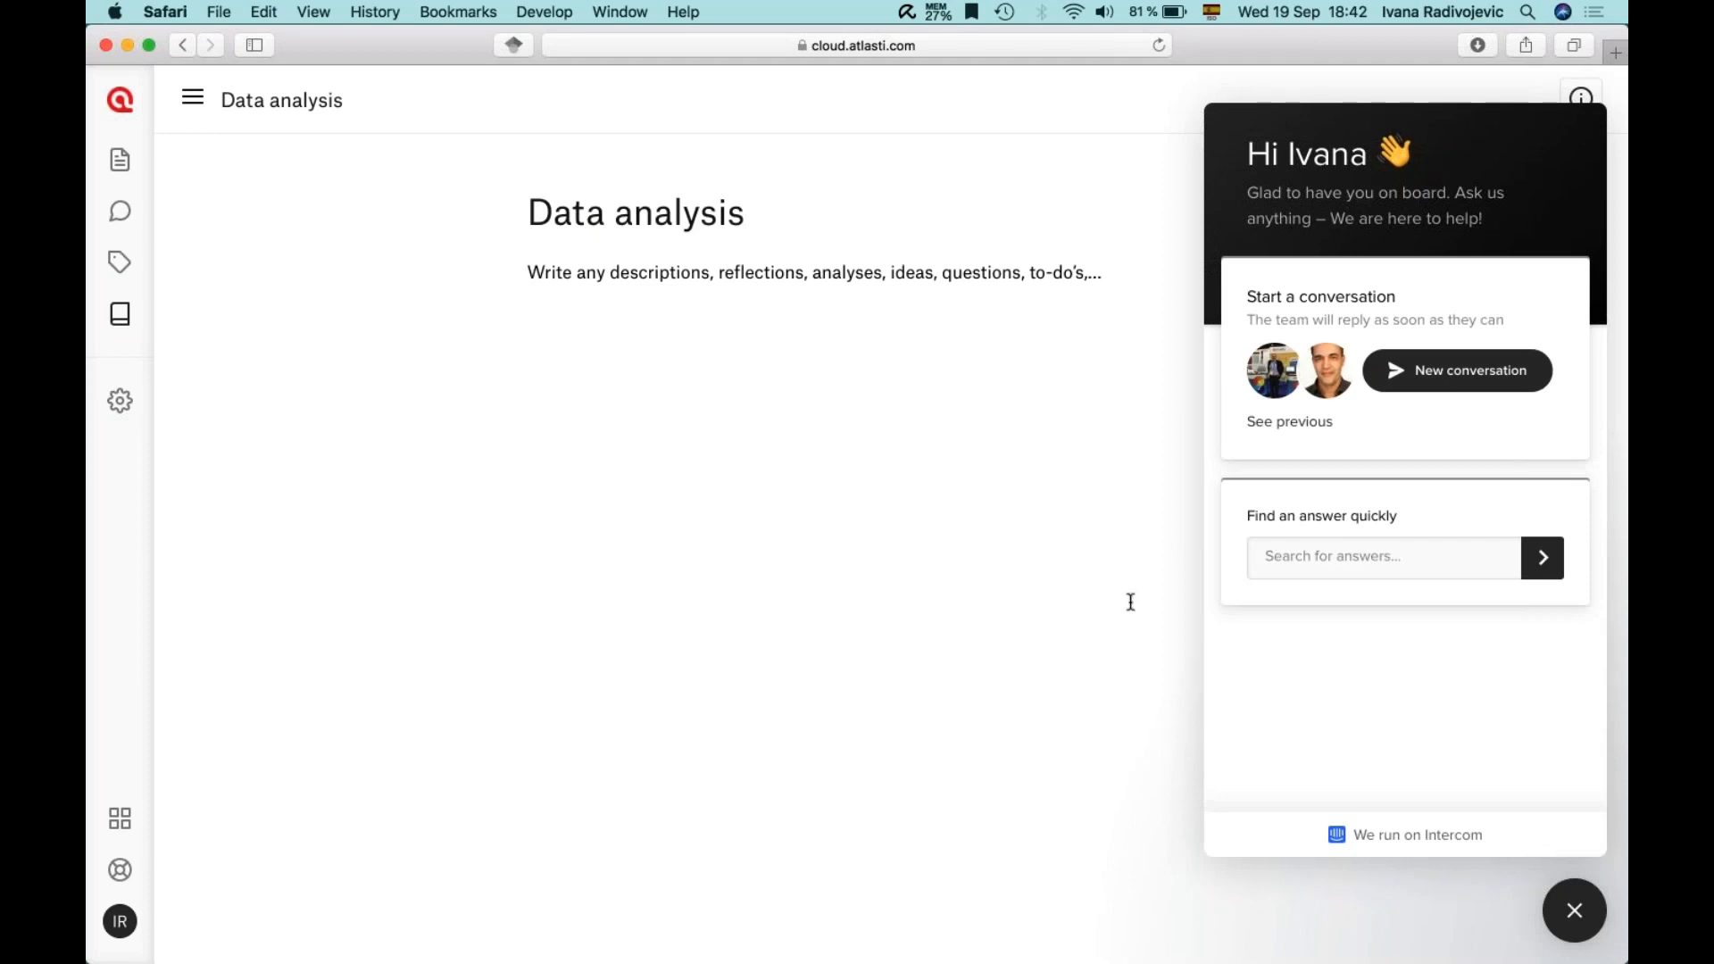
pyautogui.click(1590, 917)
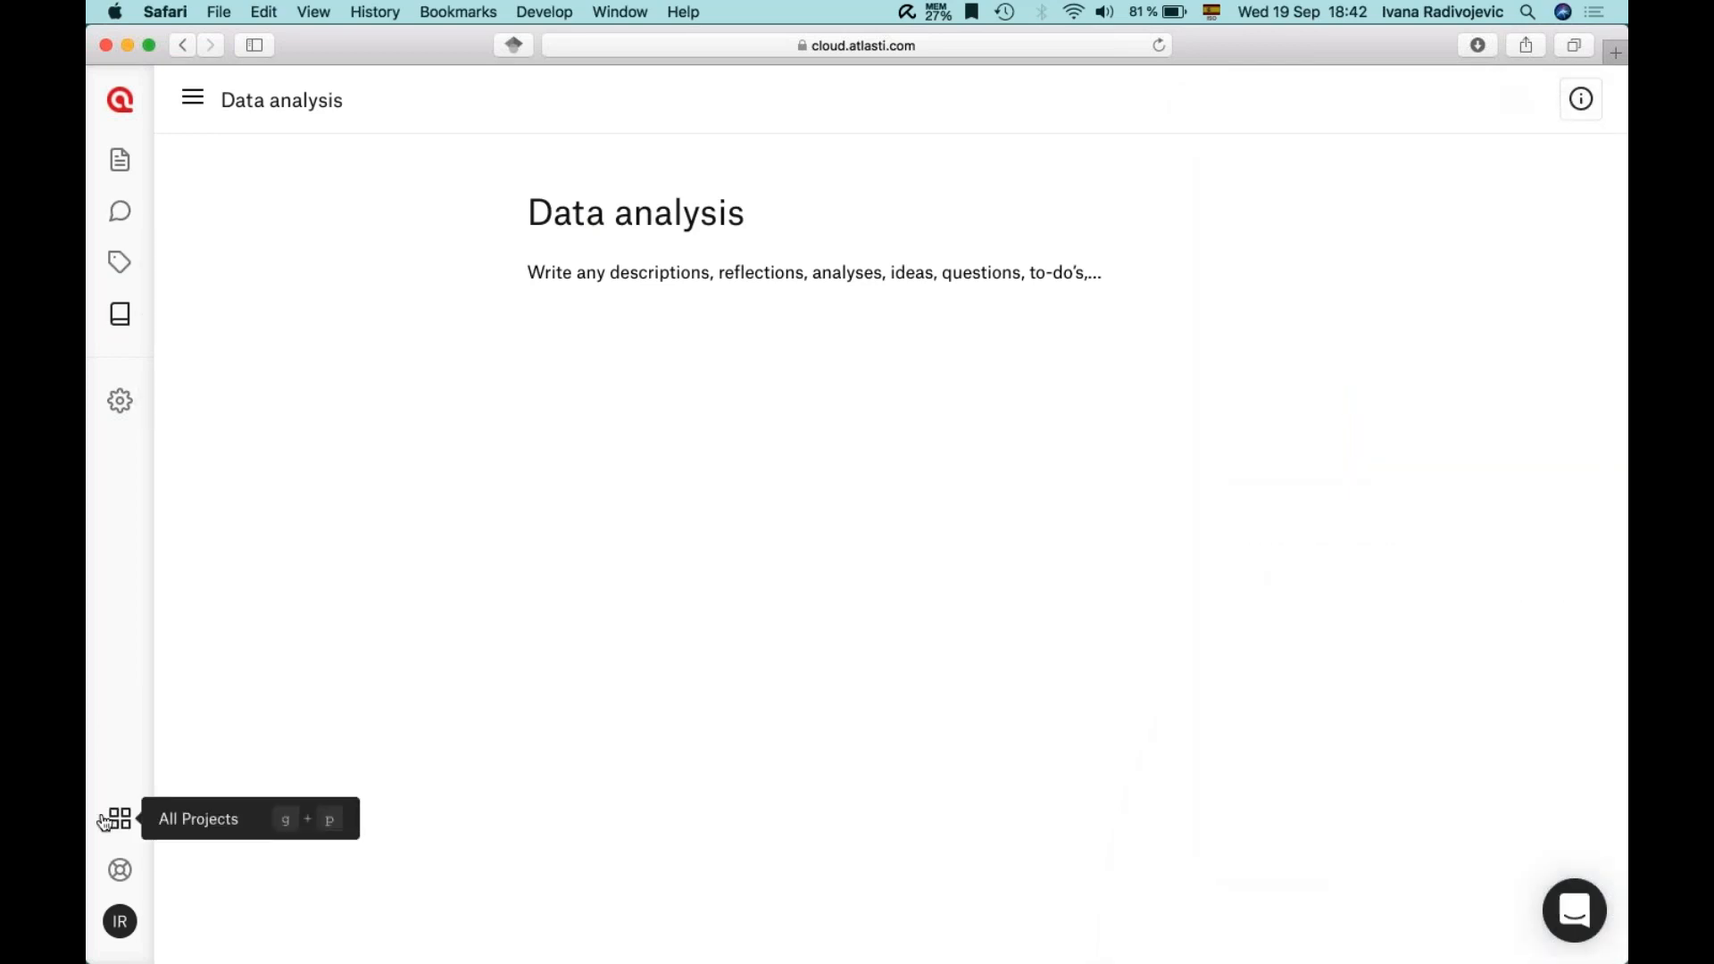
pyautogui.click(120, 870)
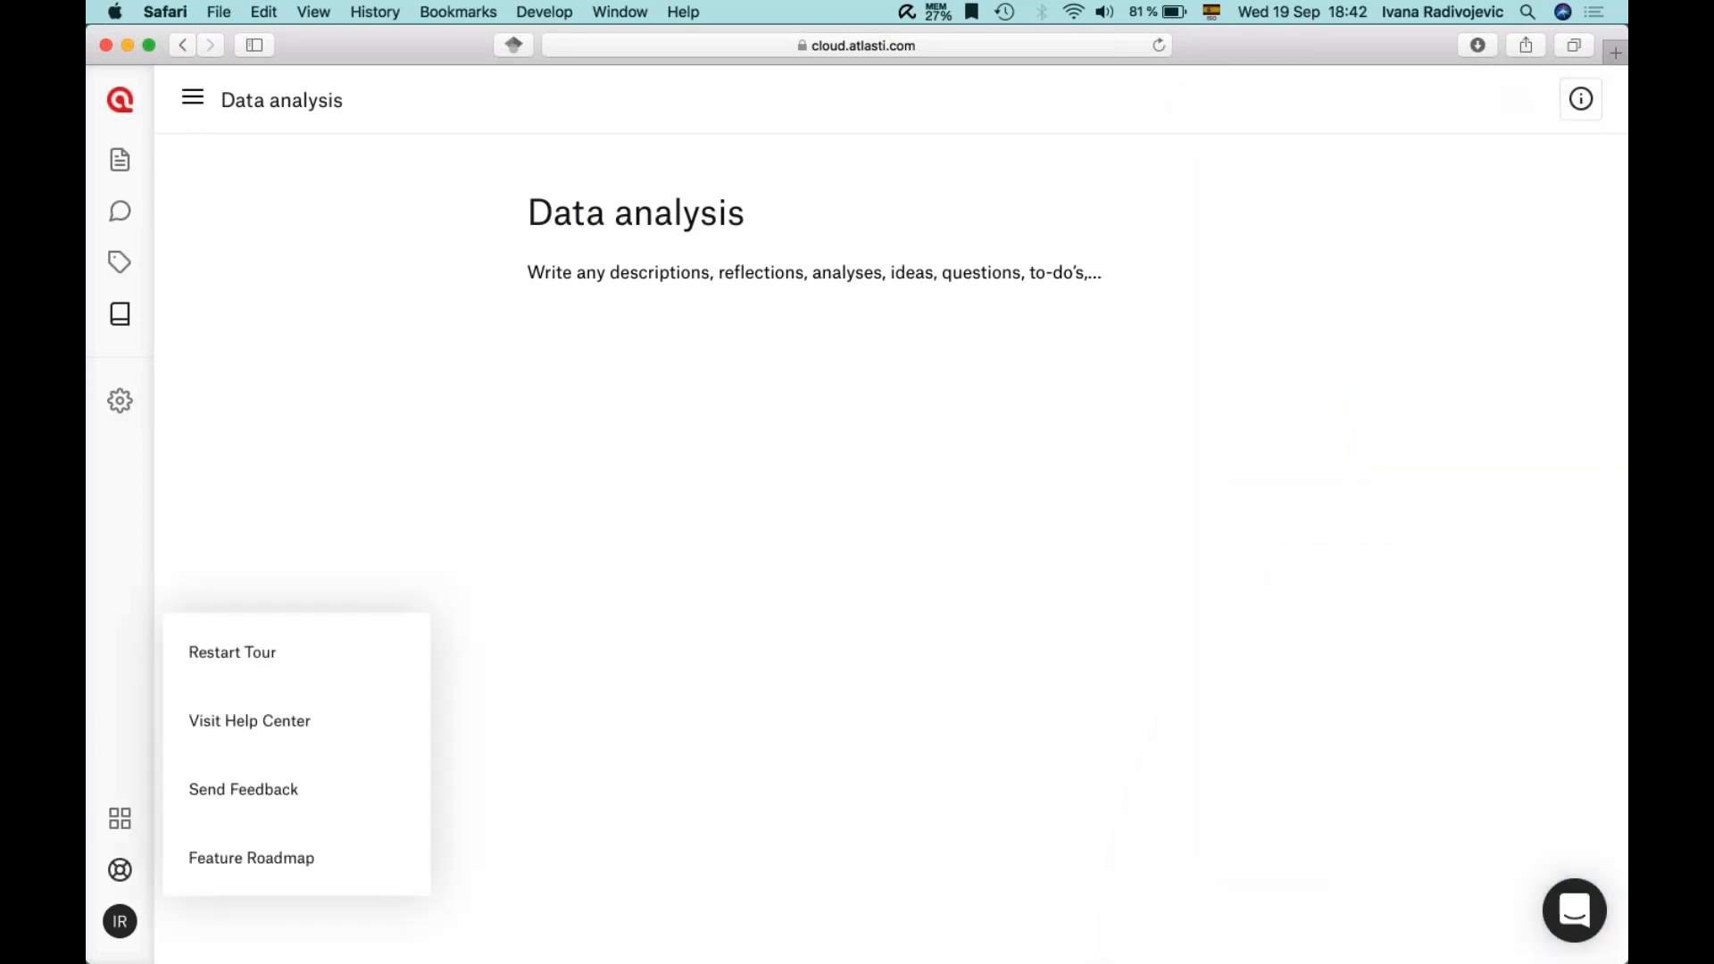
pyautogui.click(244, 720)
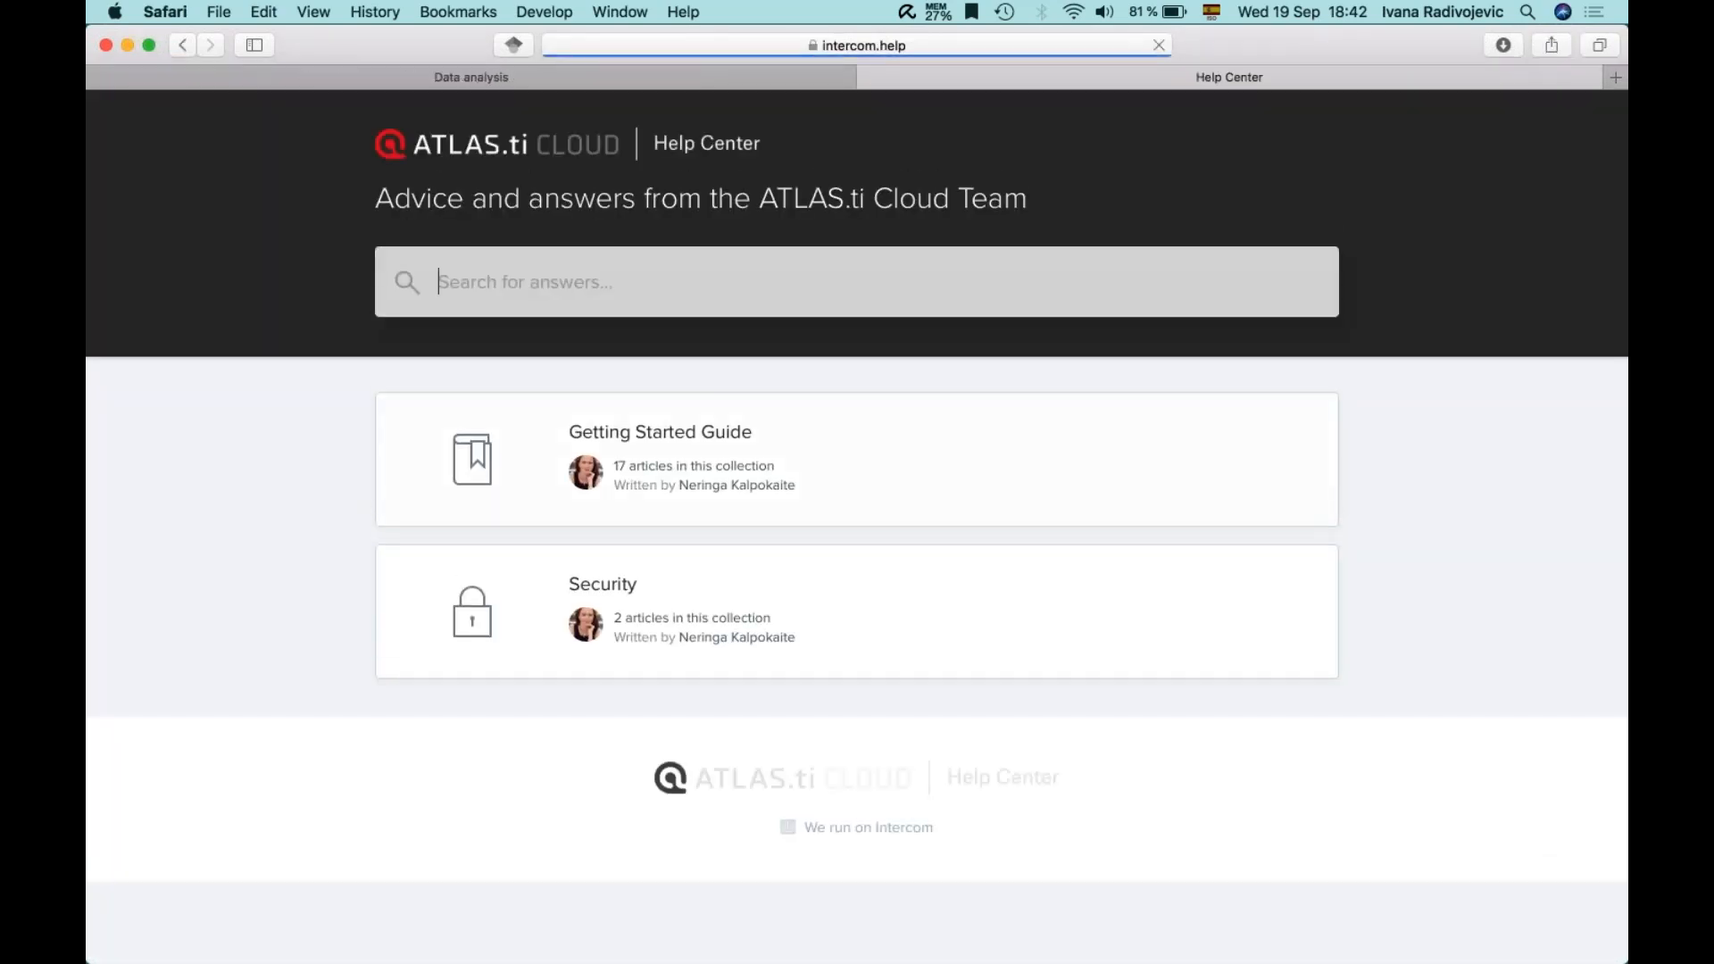
# - Browse the Getting Started Guide articles, then go back to the Data analysis memo tab
pyautogui.click(685, 435)
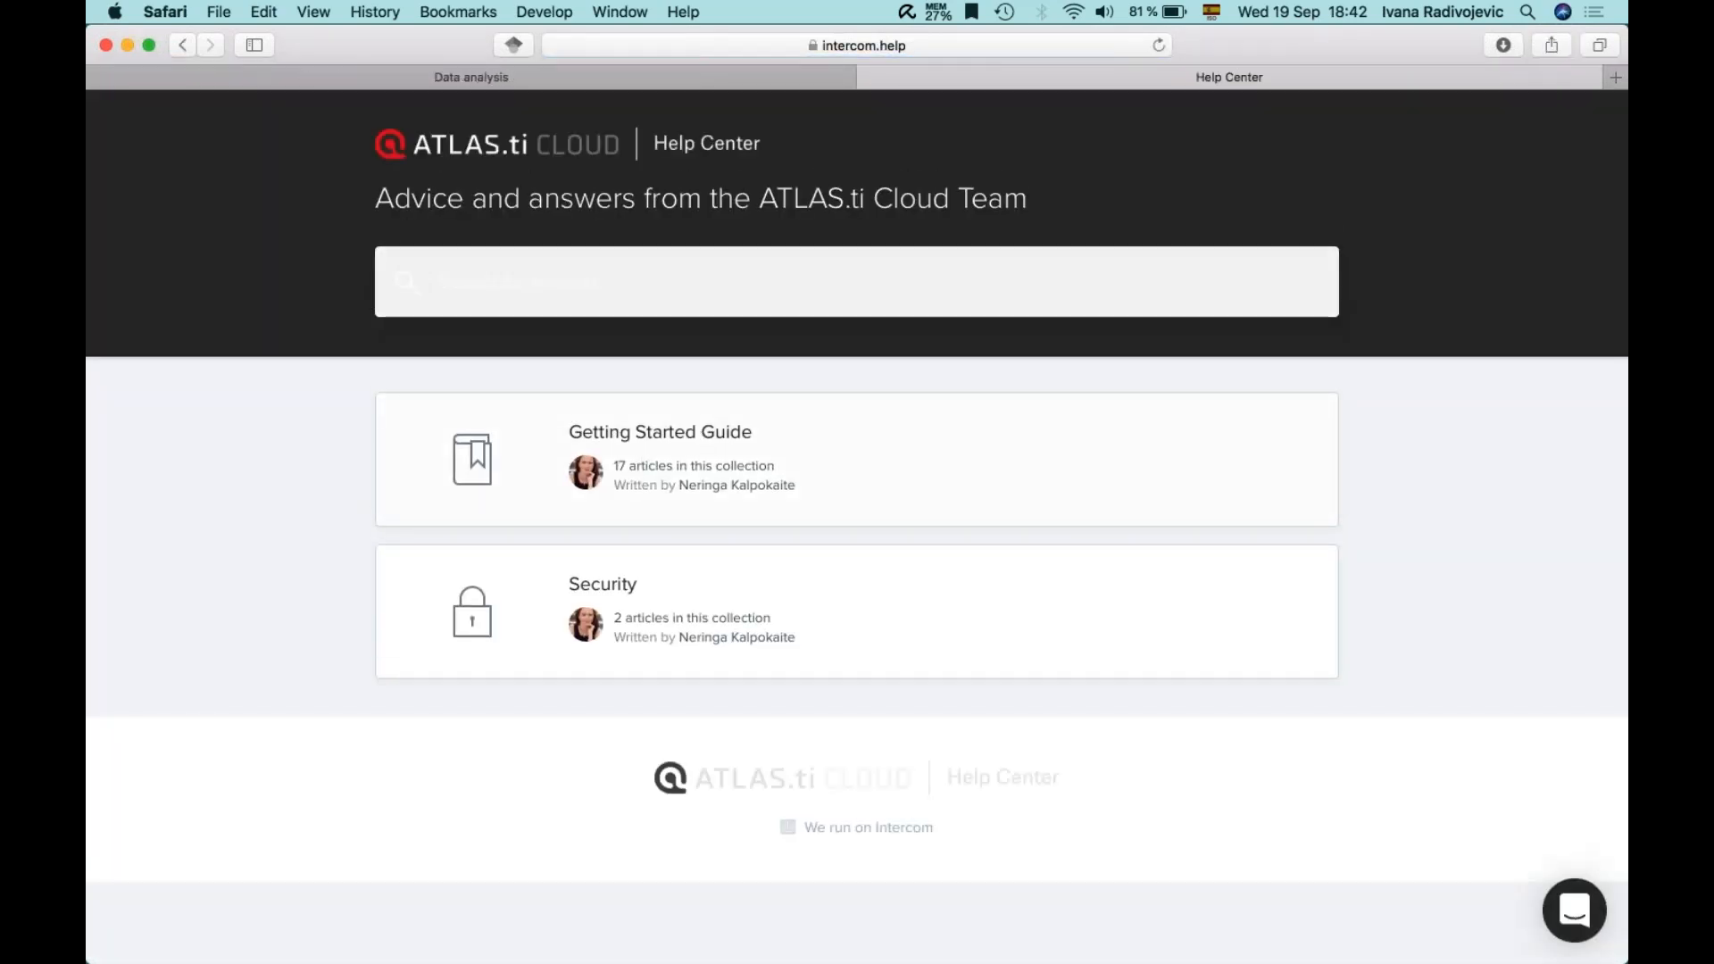
pyautogui.scroll(-10, 656, 720)
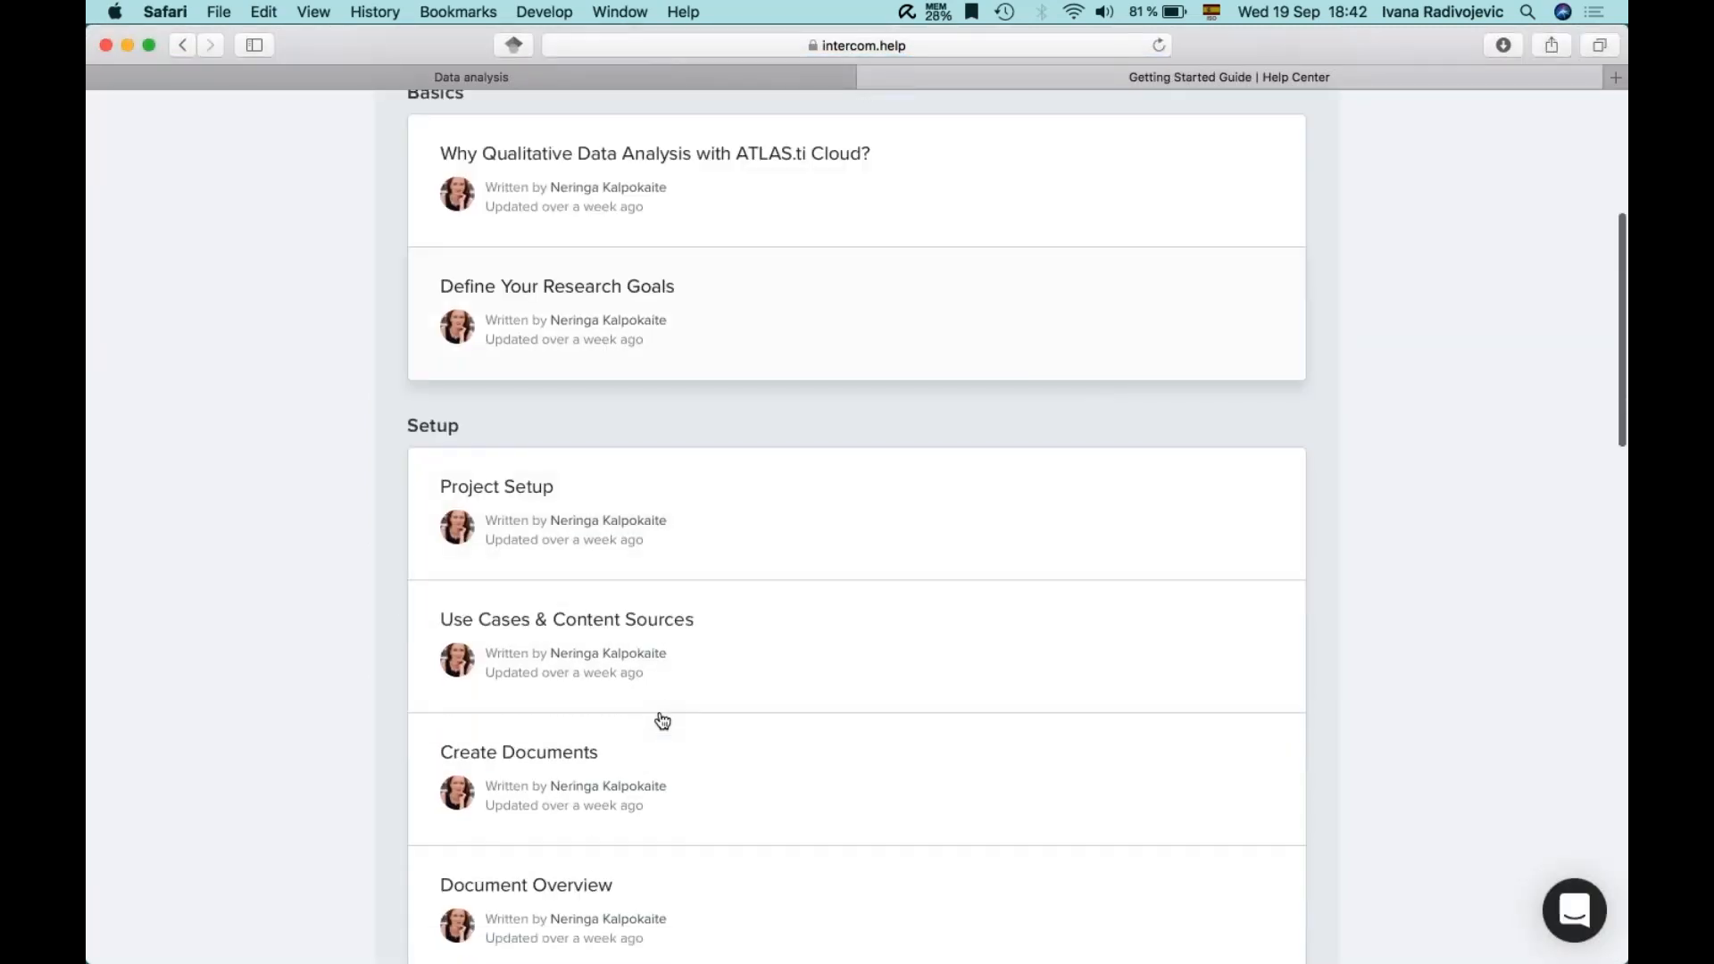
pyautogui.scroll(-3, 662, 721)
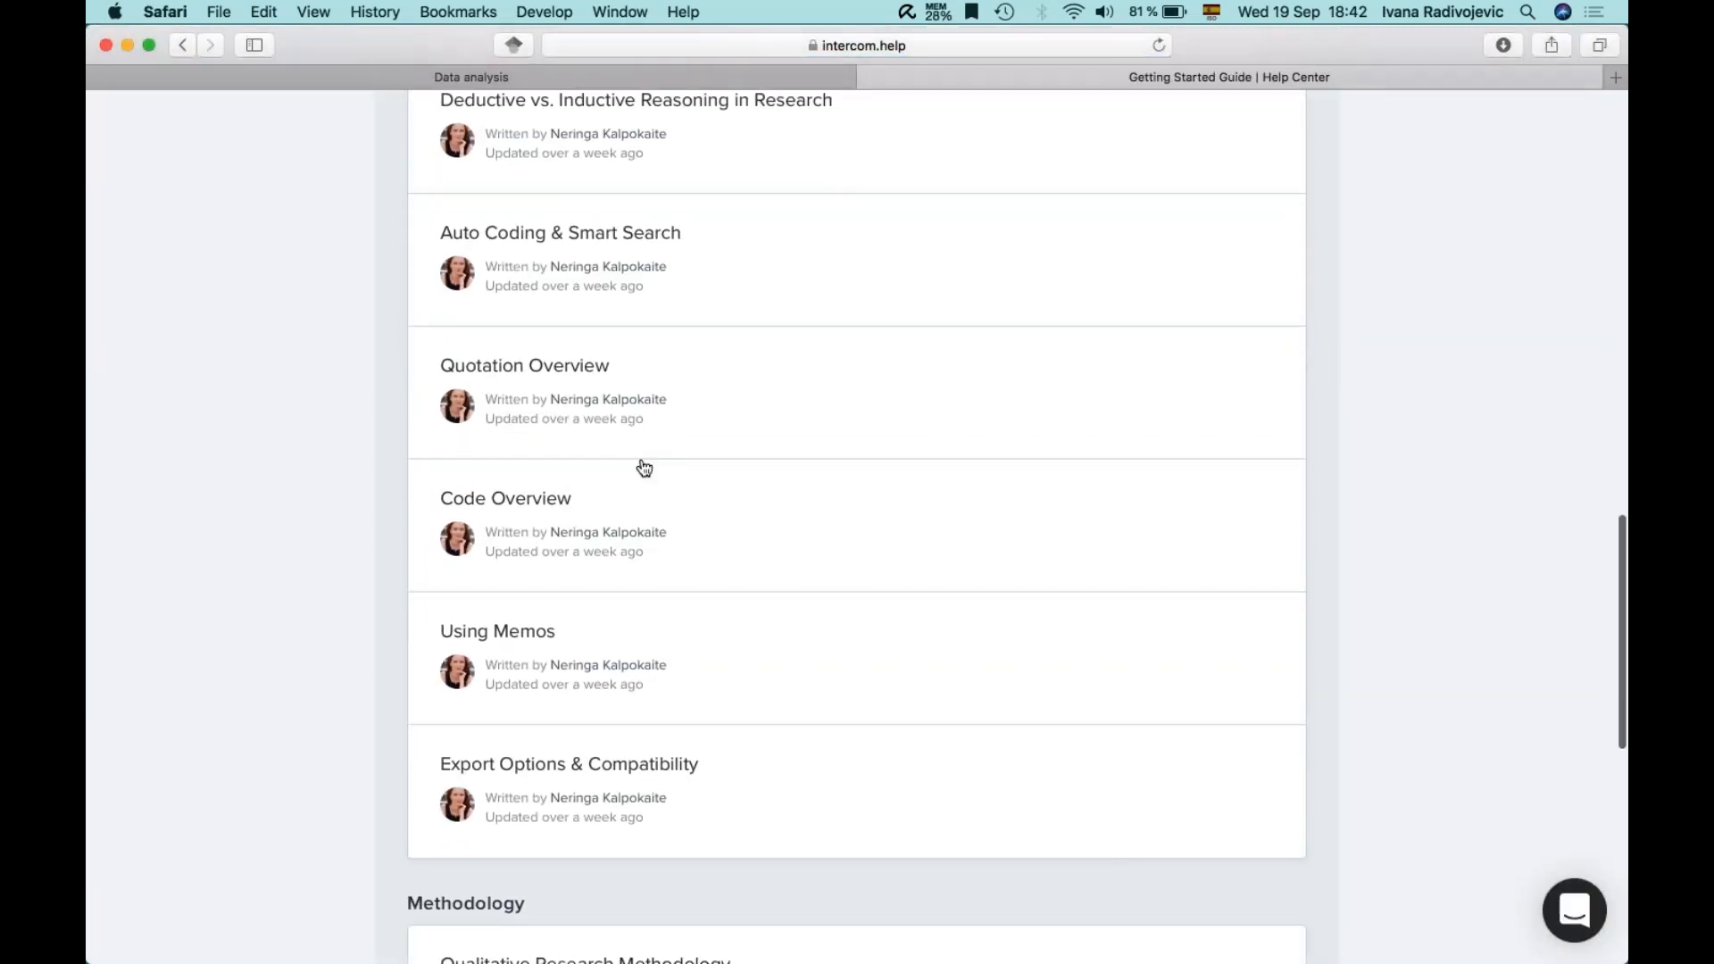
pyautogui.click(469, 77)
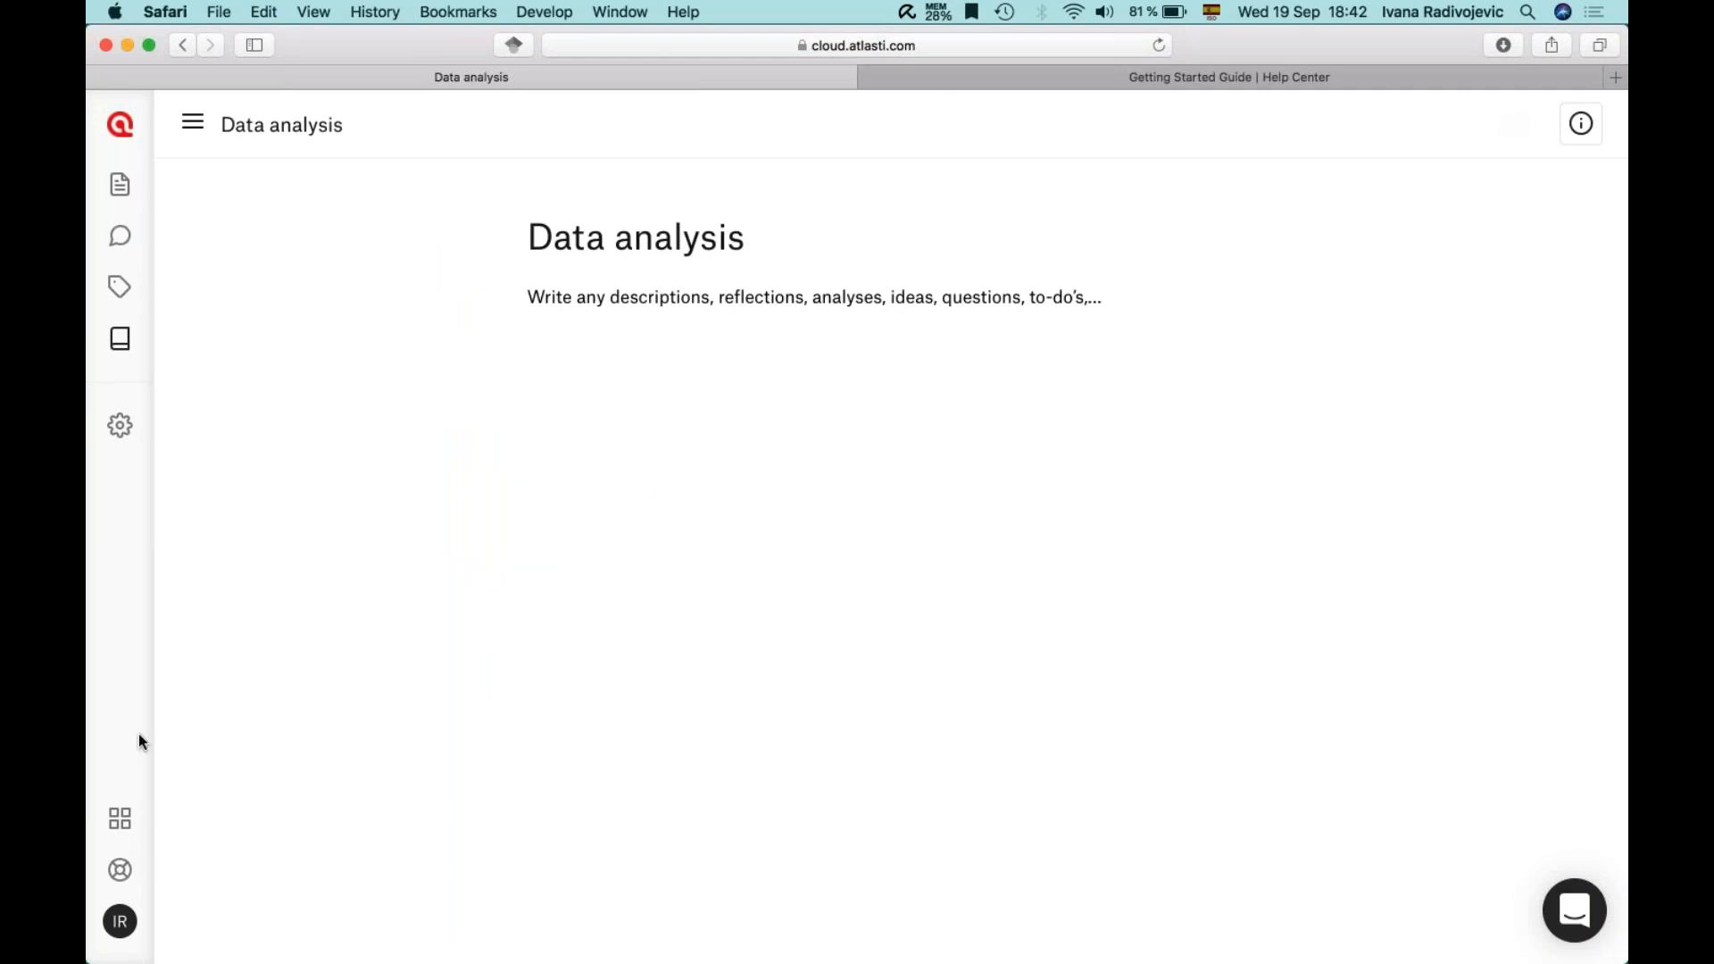
# - Open the feature roadmap from the help menu and scroll through it
pyautogui.click(121, 871)
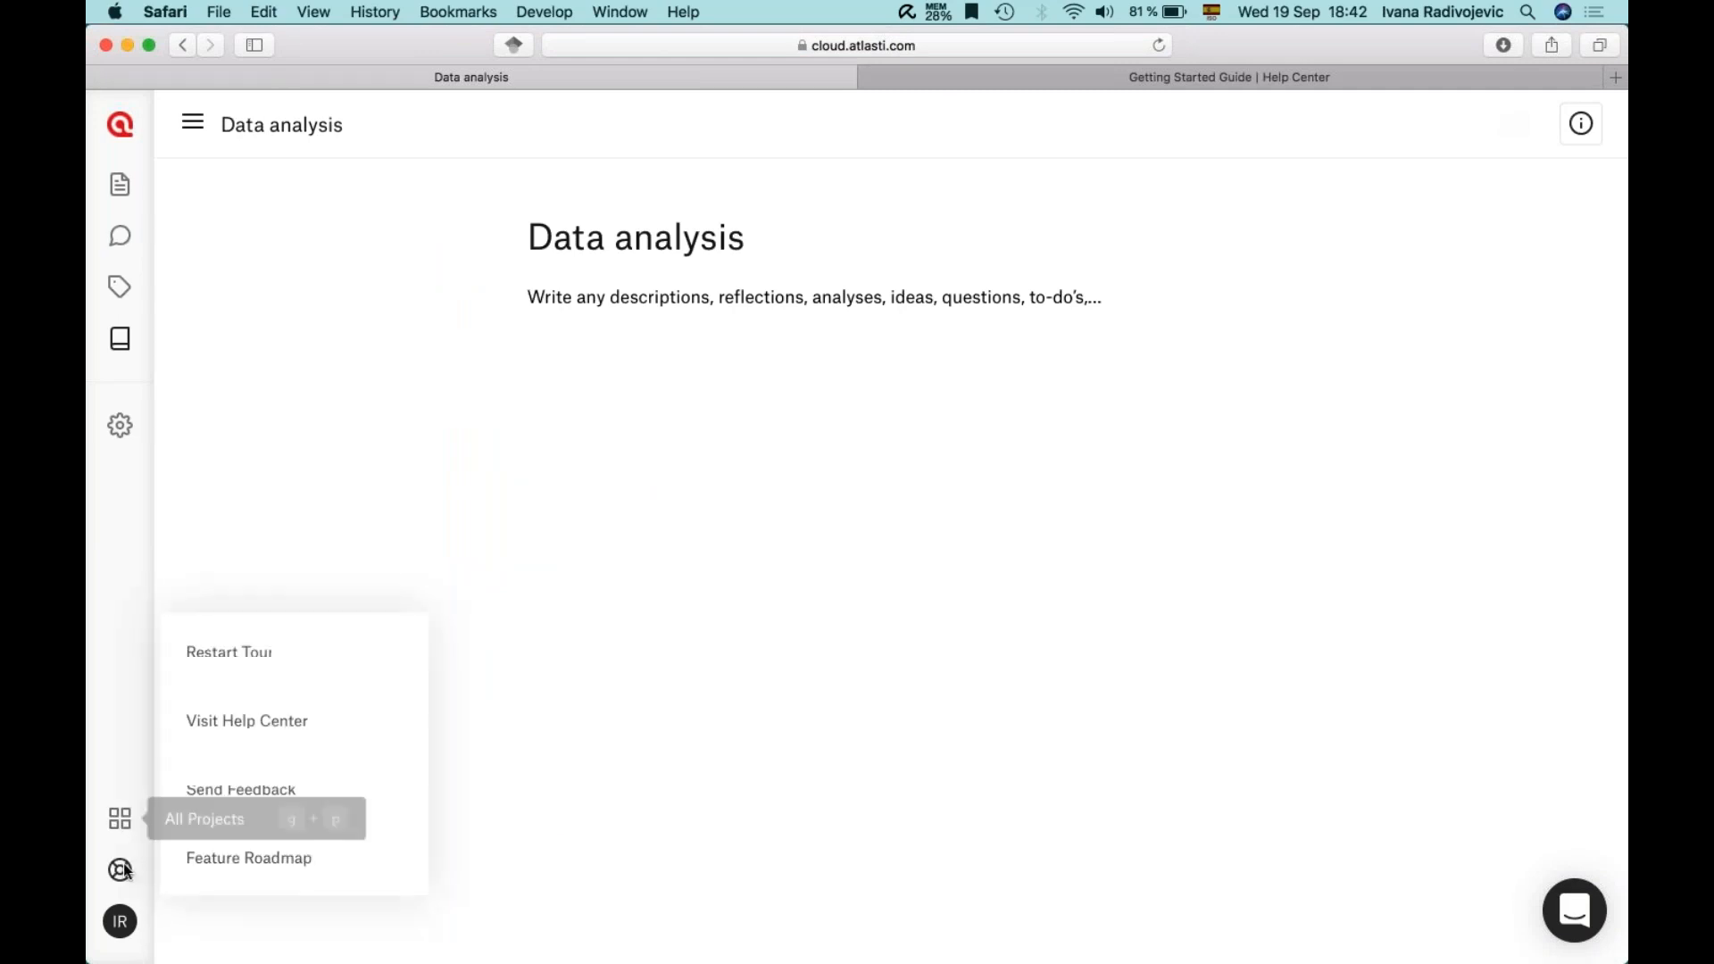
pyautogui.click(217, 862)
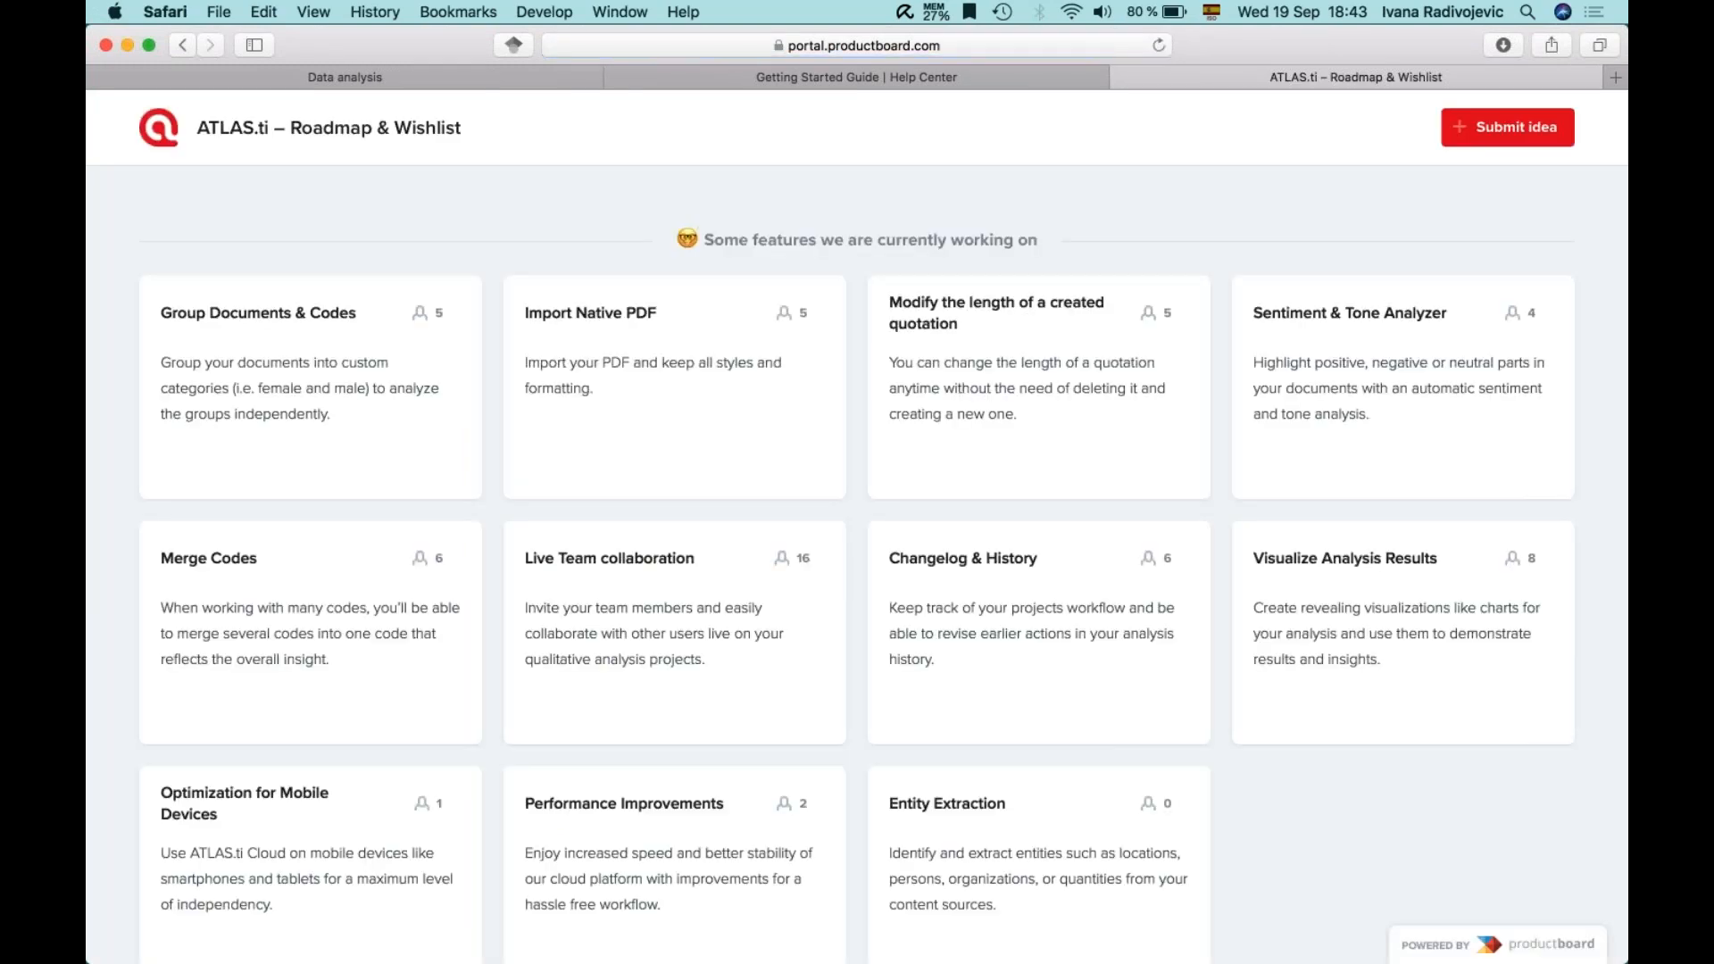
pyautogui.scroll(-2, 1298, 817)
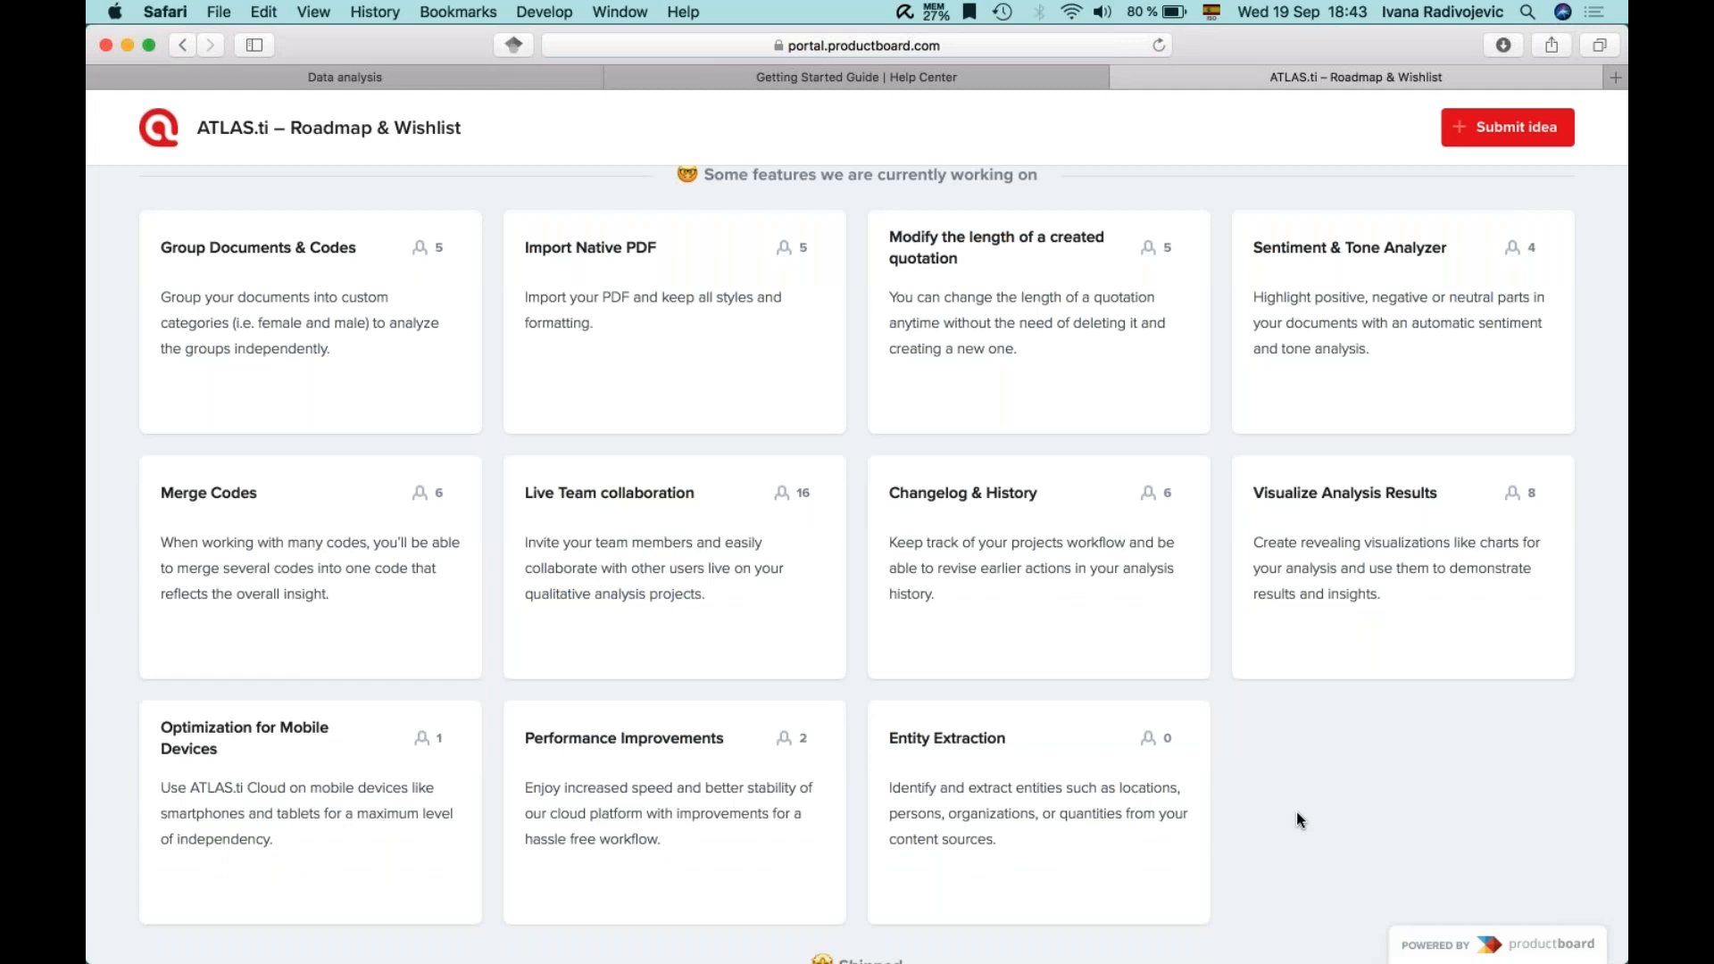
pyautogui.scroll(2, 1296, 811)
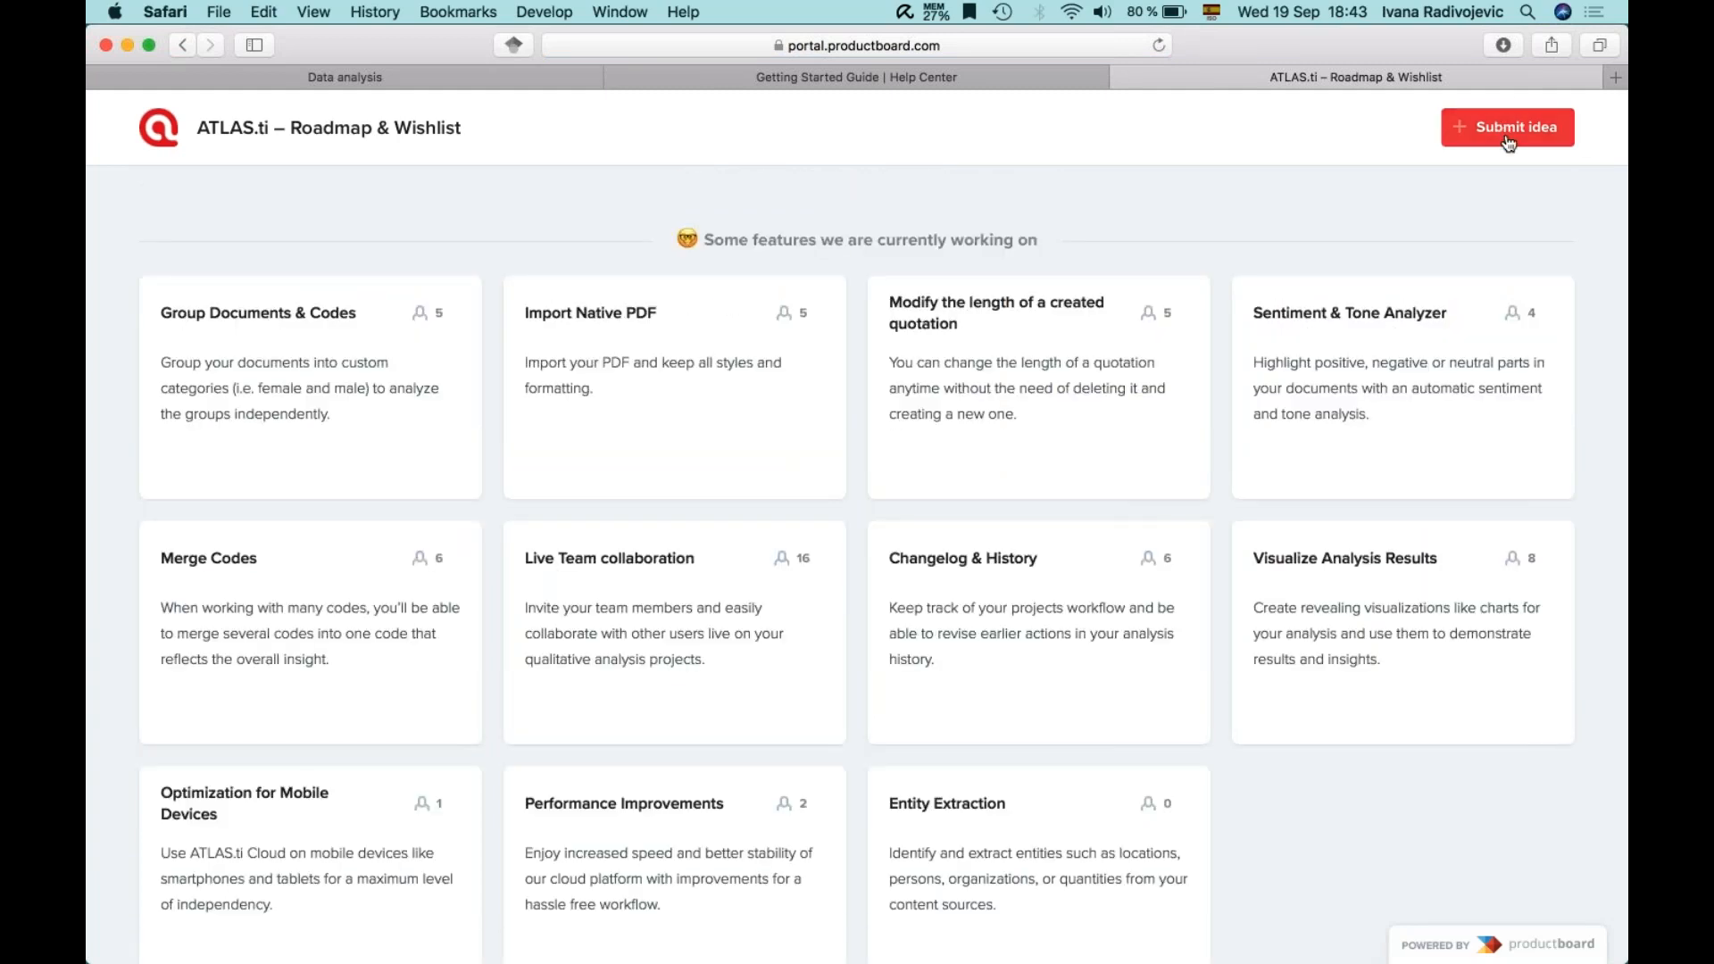
pyautogui.scroll(-2, 371, 343)
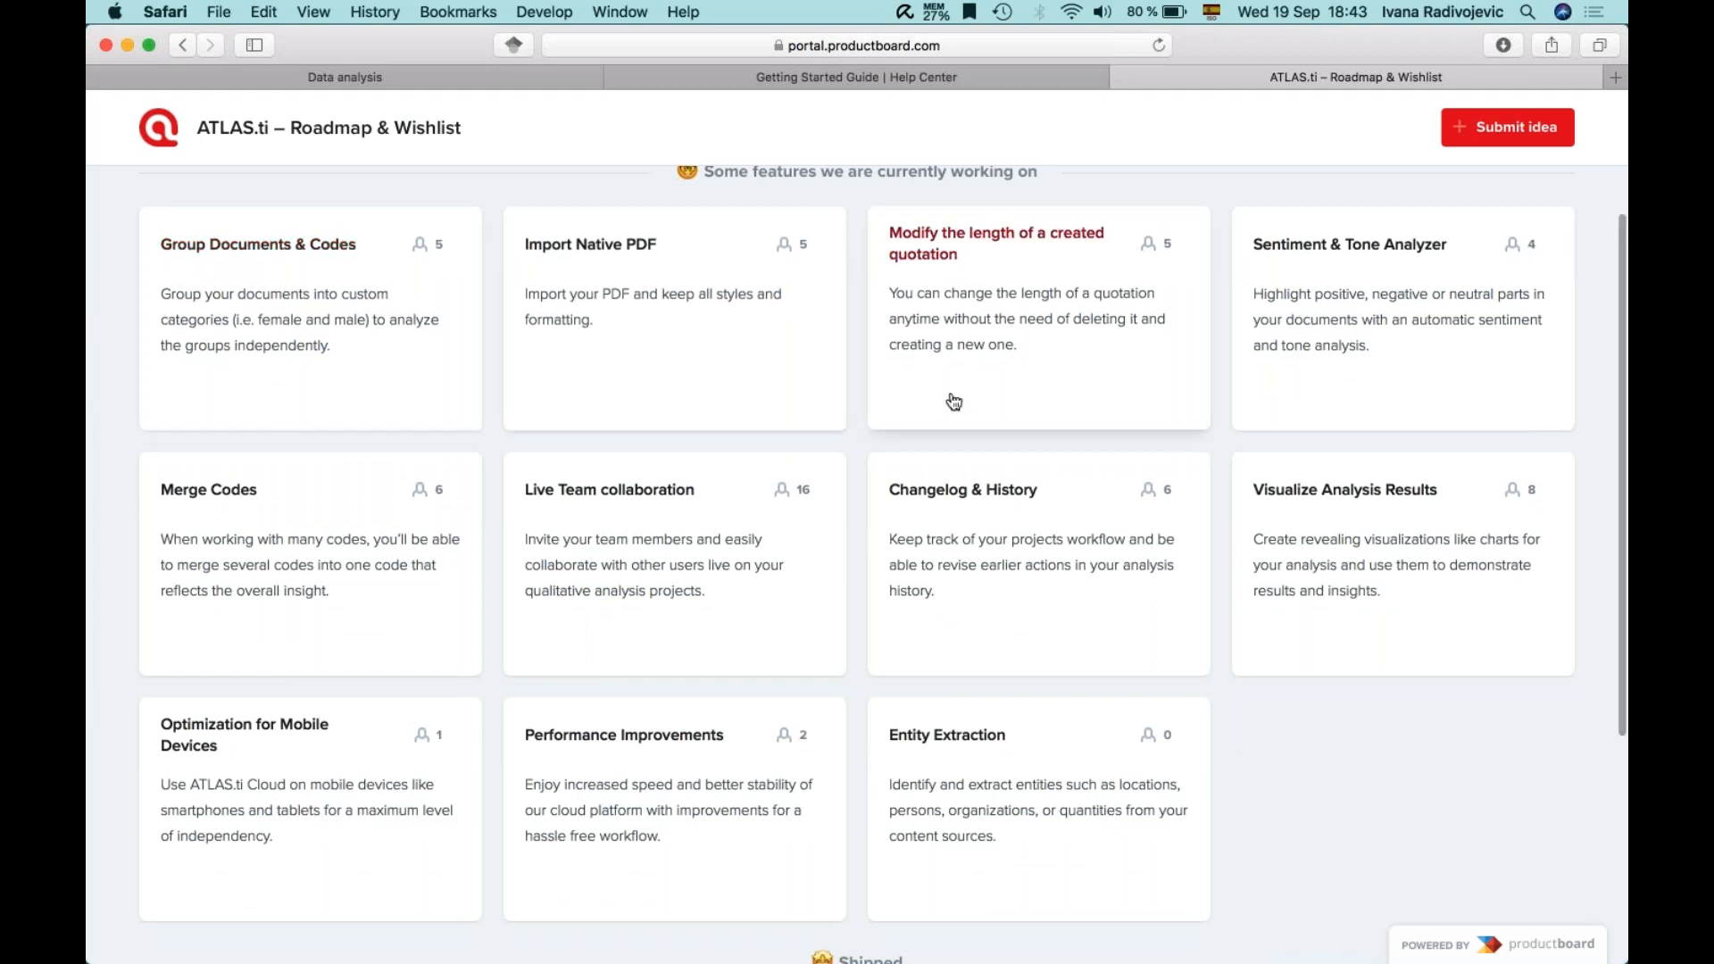
pyautogui.scroll(-1, 954, 401)
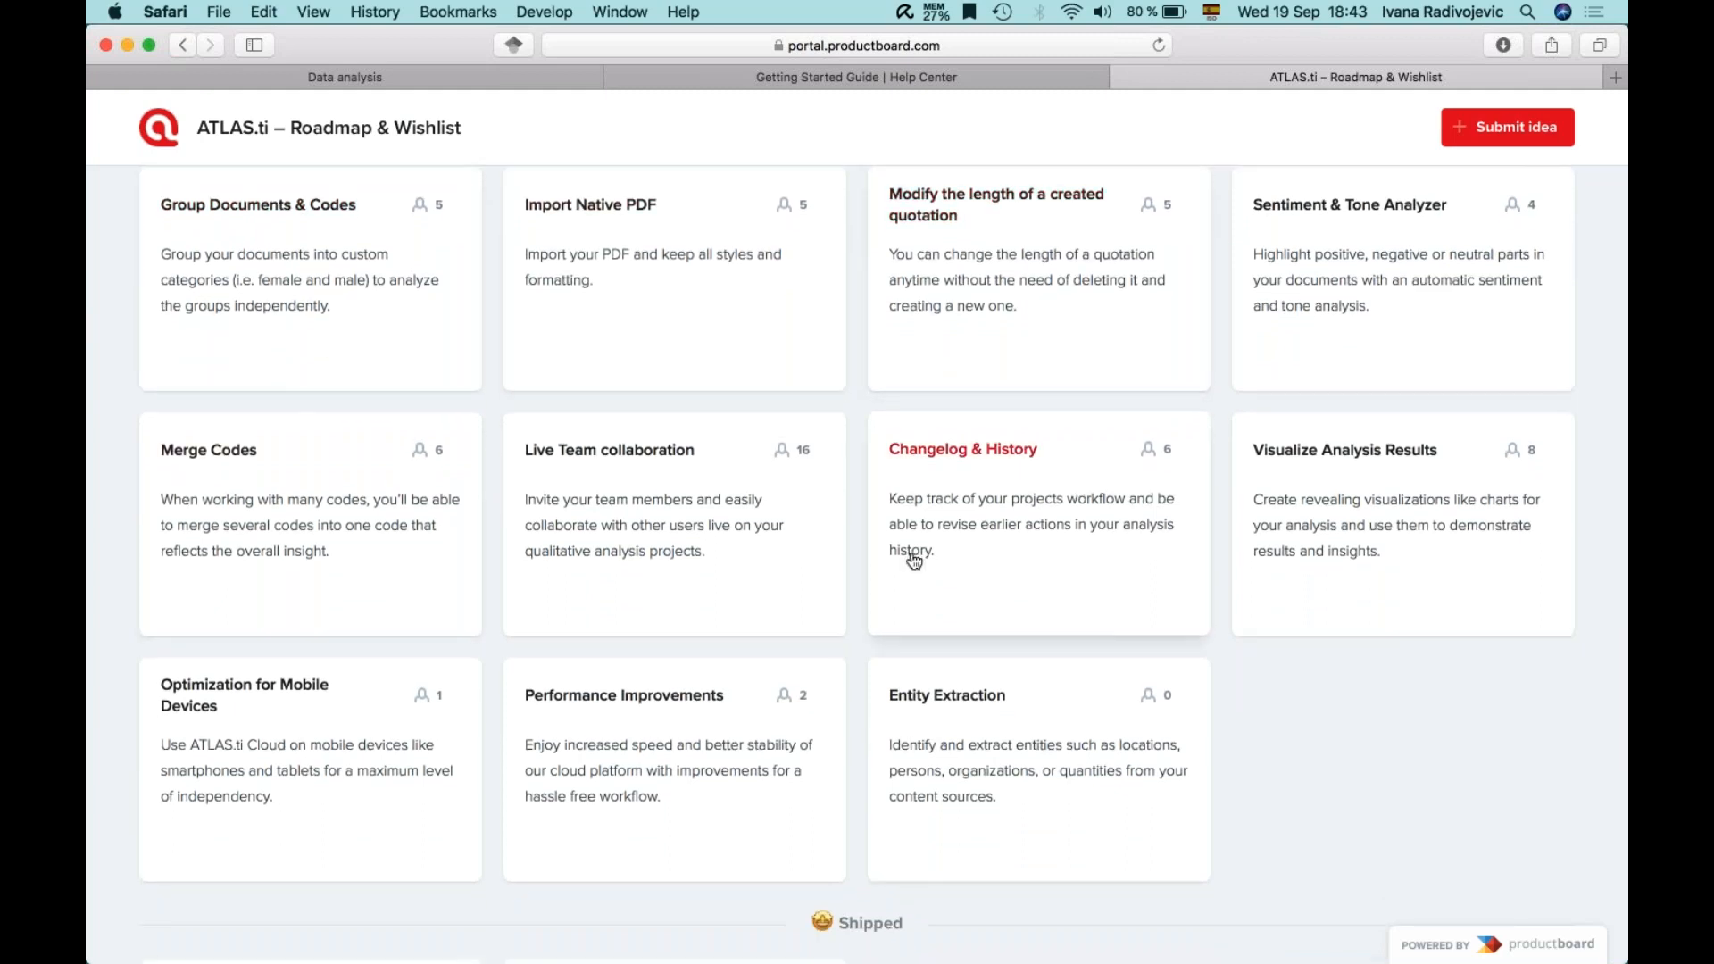
# - View the Live Team collaboration feature details, then return to the Data analysis memo
pyautogui.click(666, 467)
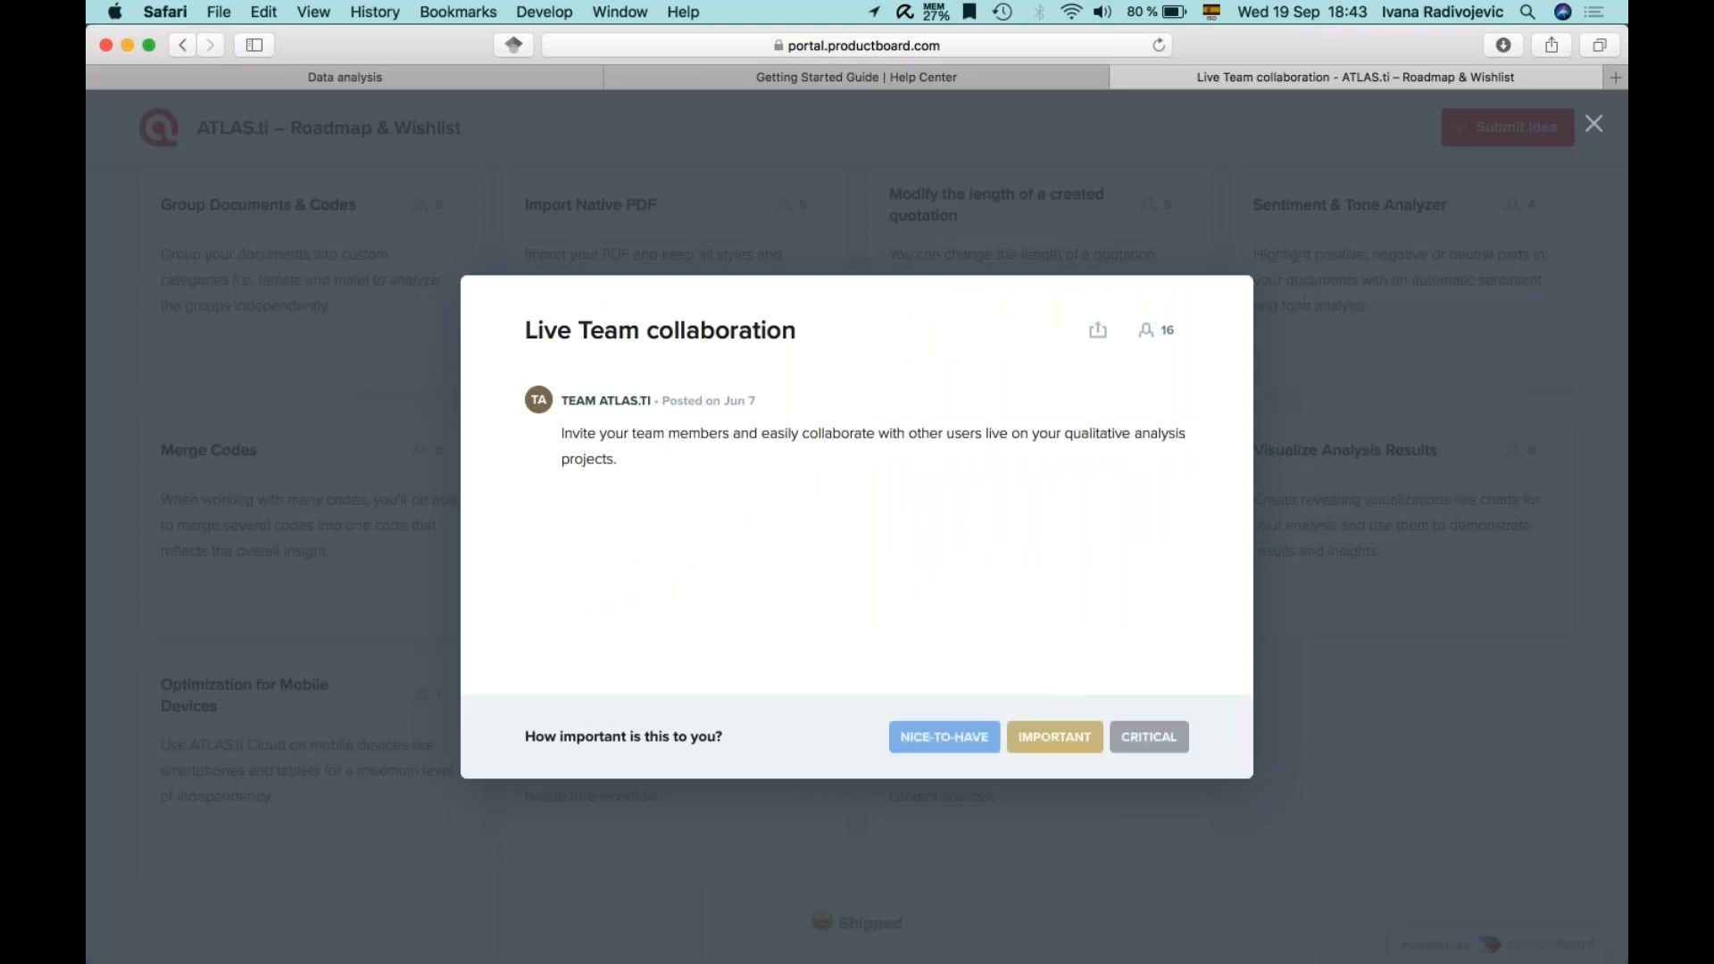
pyautogui.click(1348, 513)
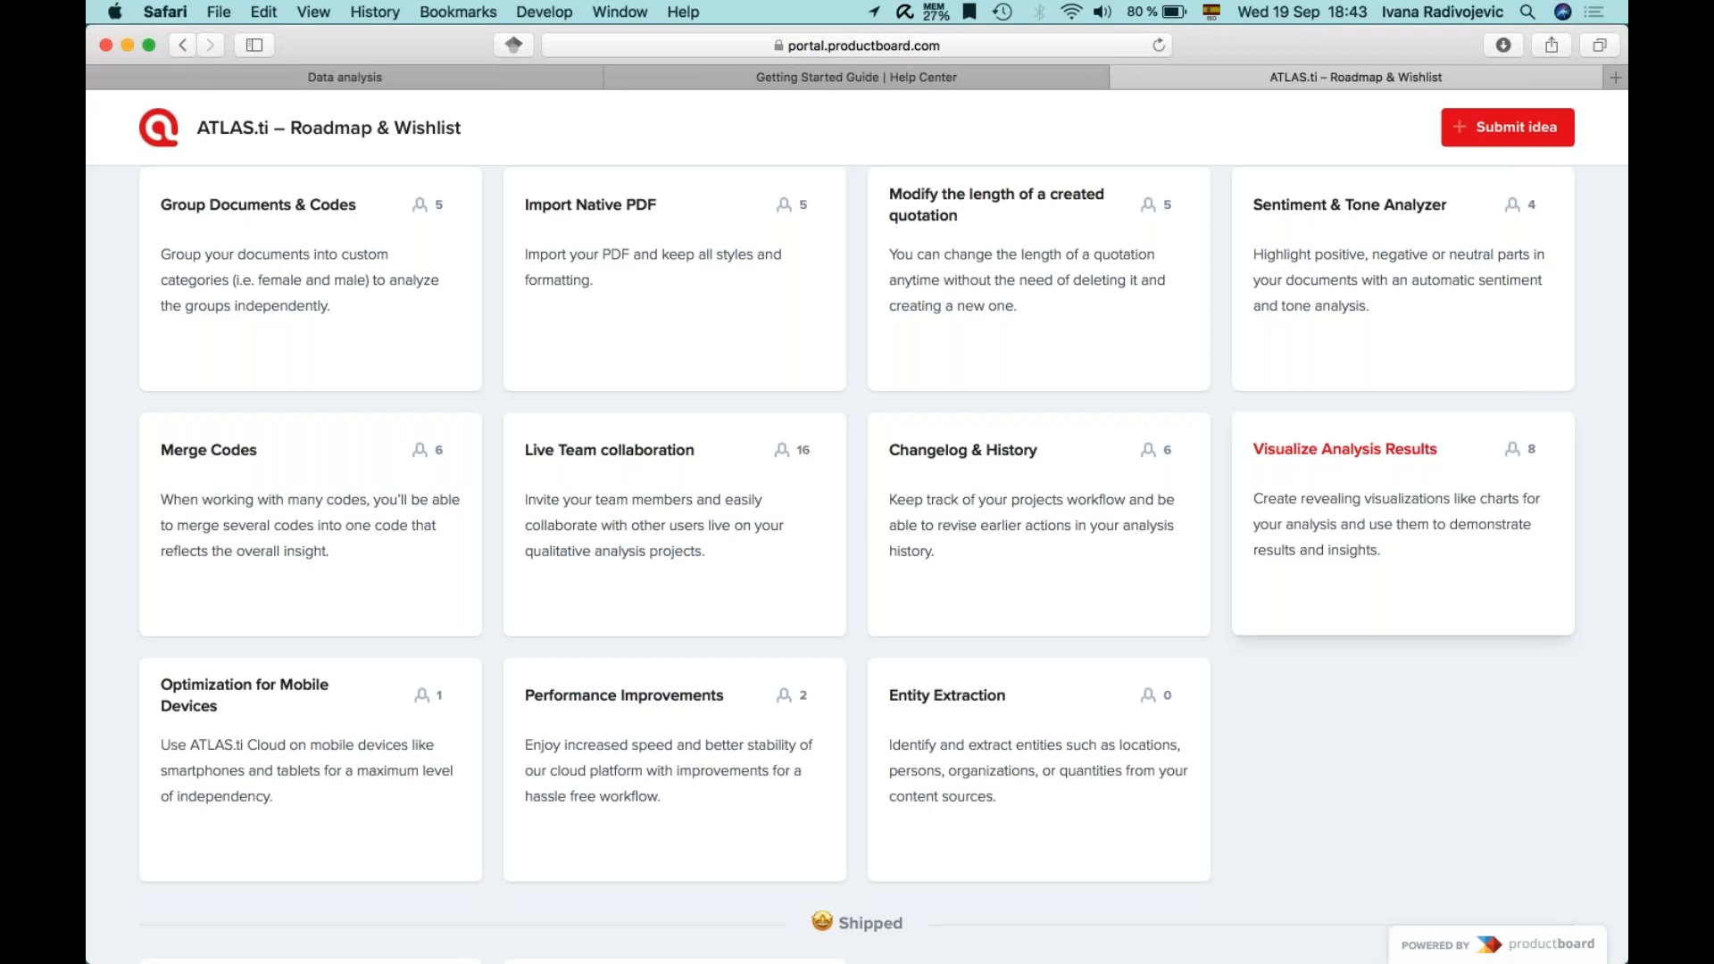
pyautogui.scroll(3, 1402, 580)
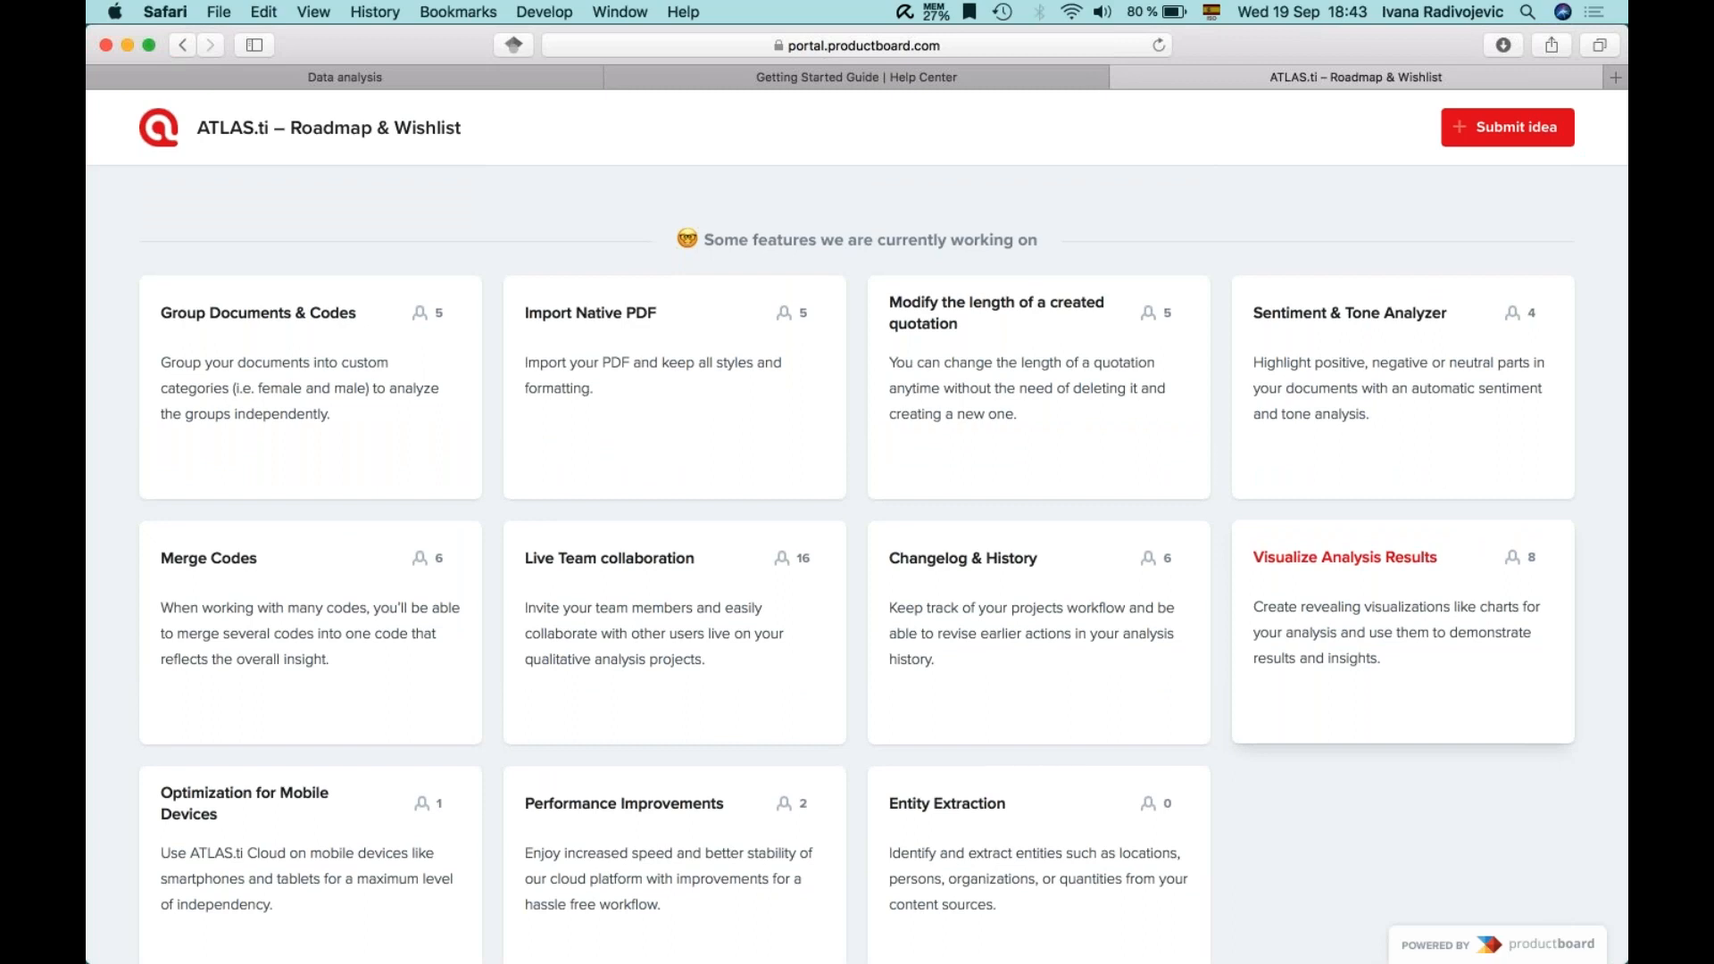
pyautogui.click(485, 77)
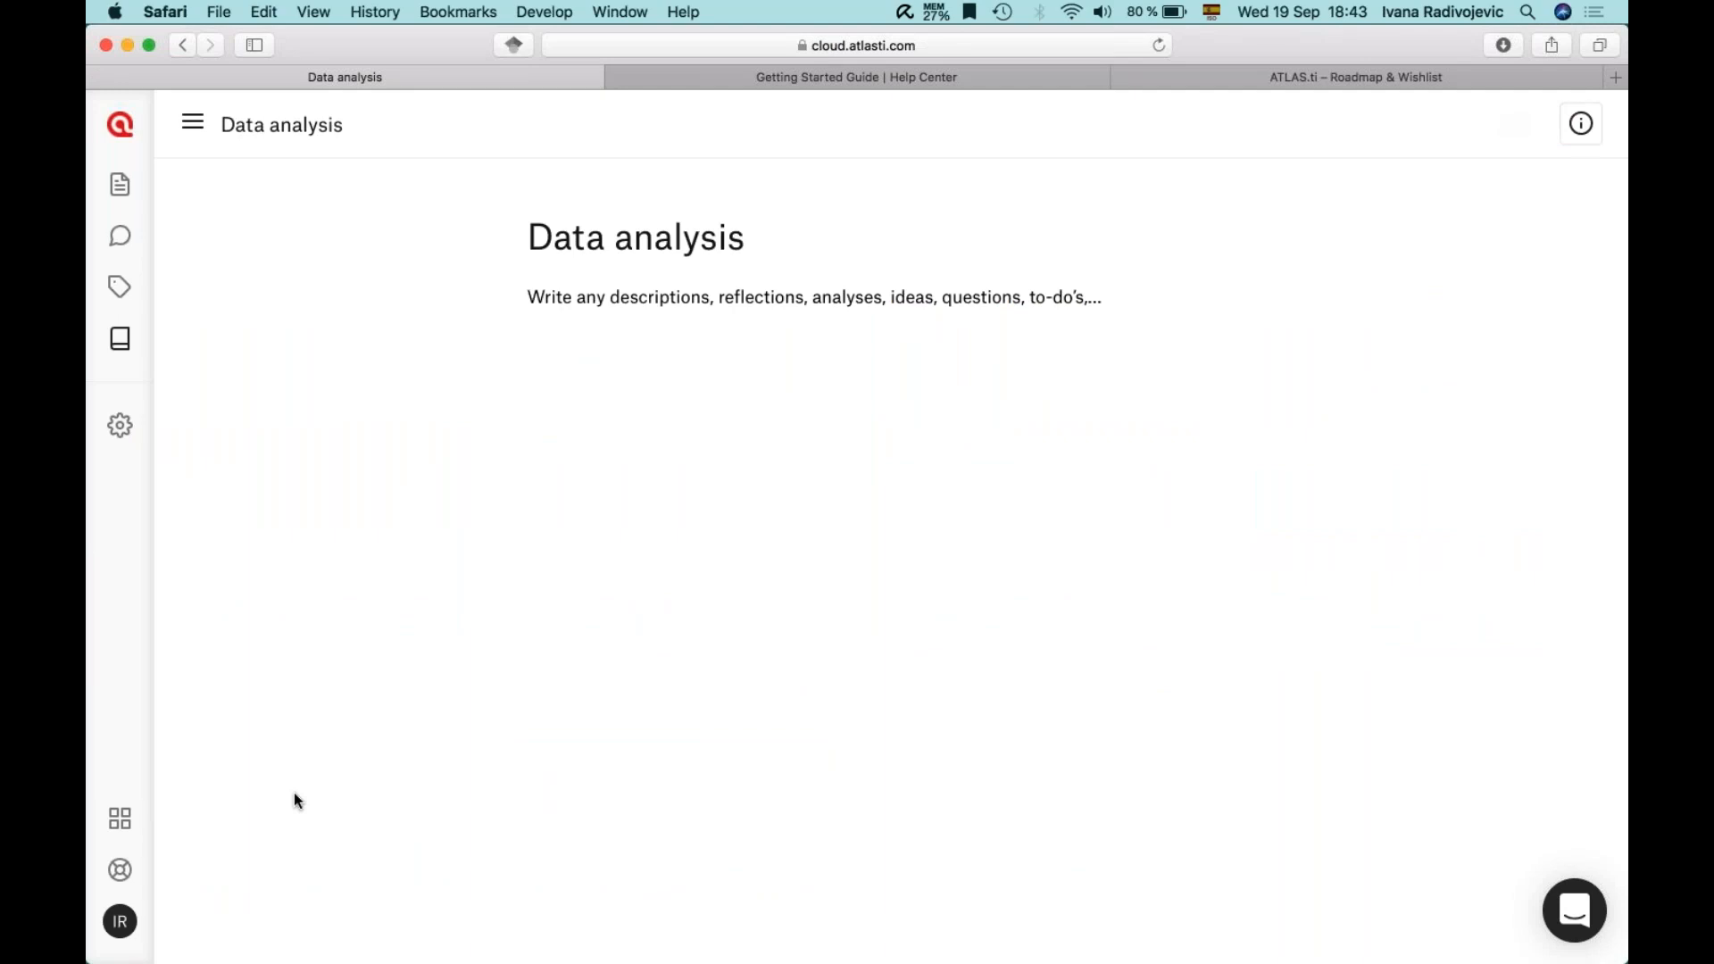
pyautogui.click(1600, 77)
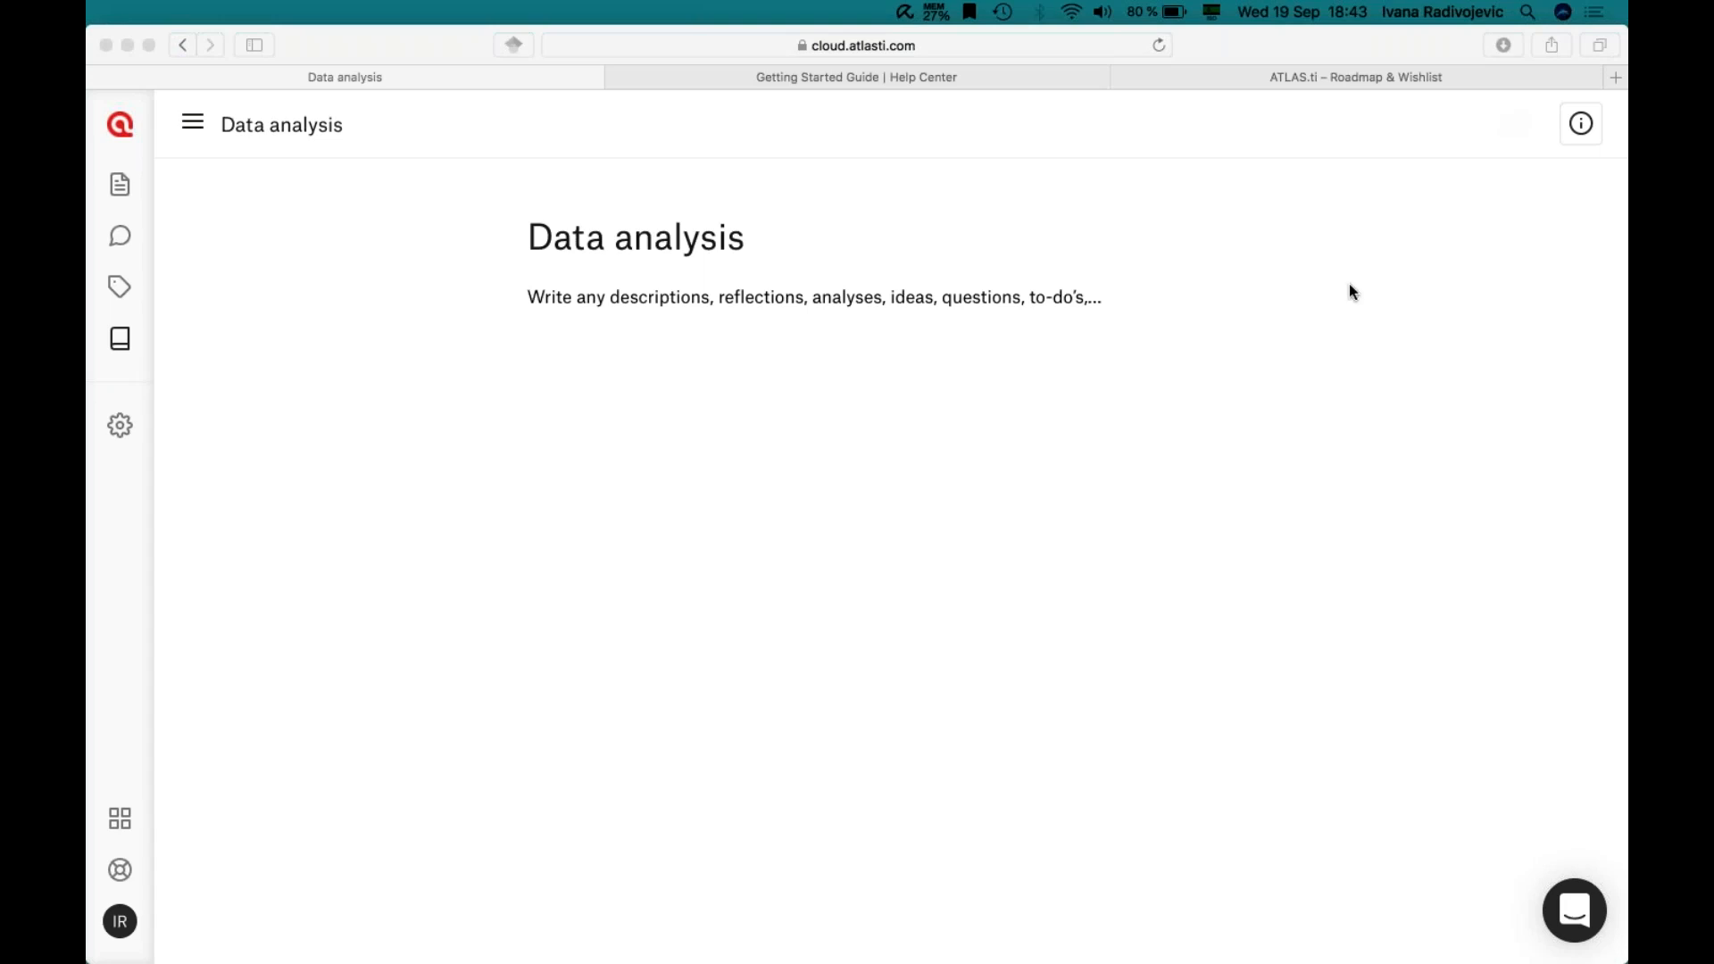
pyautogui.click(106, 586)
pyautogui.click(920, 425)
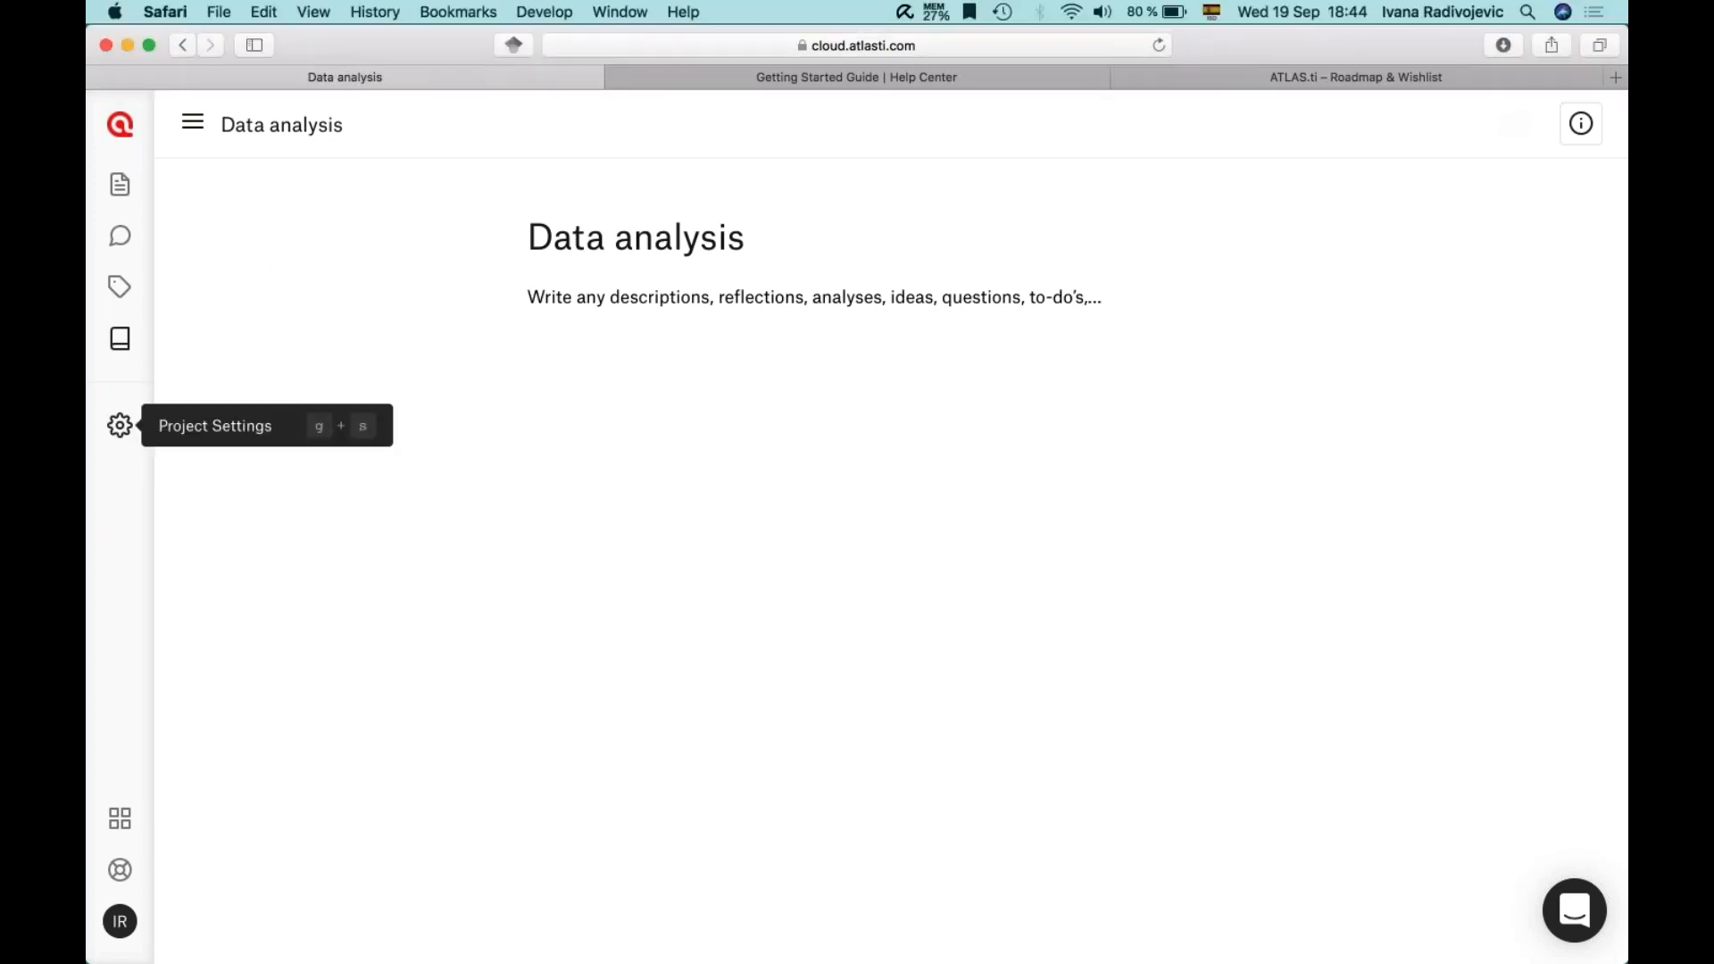
# - Open Project Settings and browse the feature roadmap tab
pyautogui.click(120, 425)
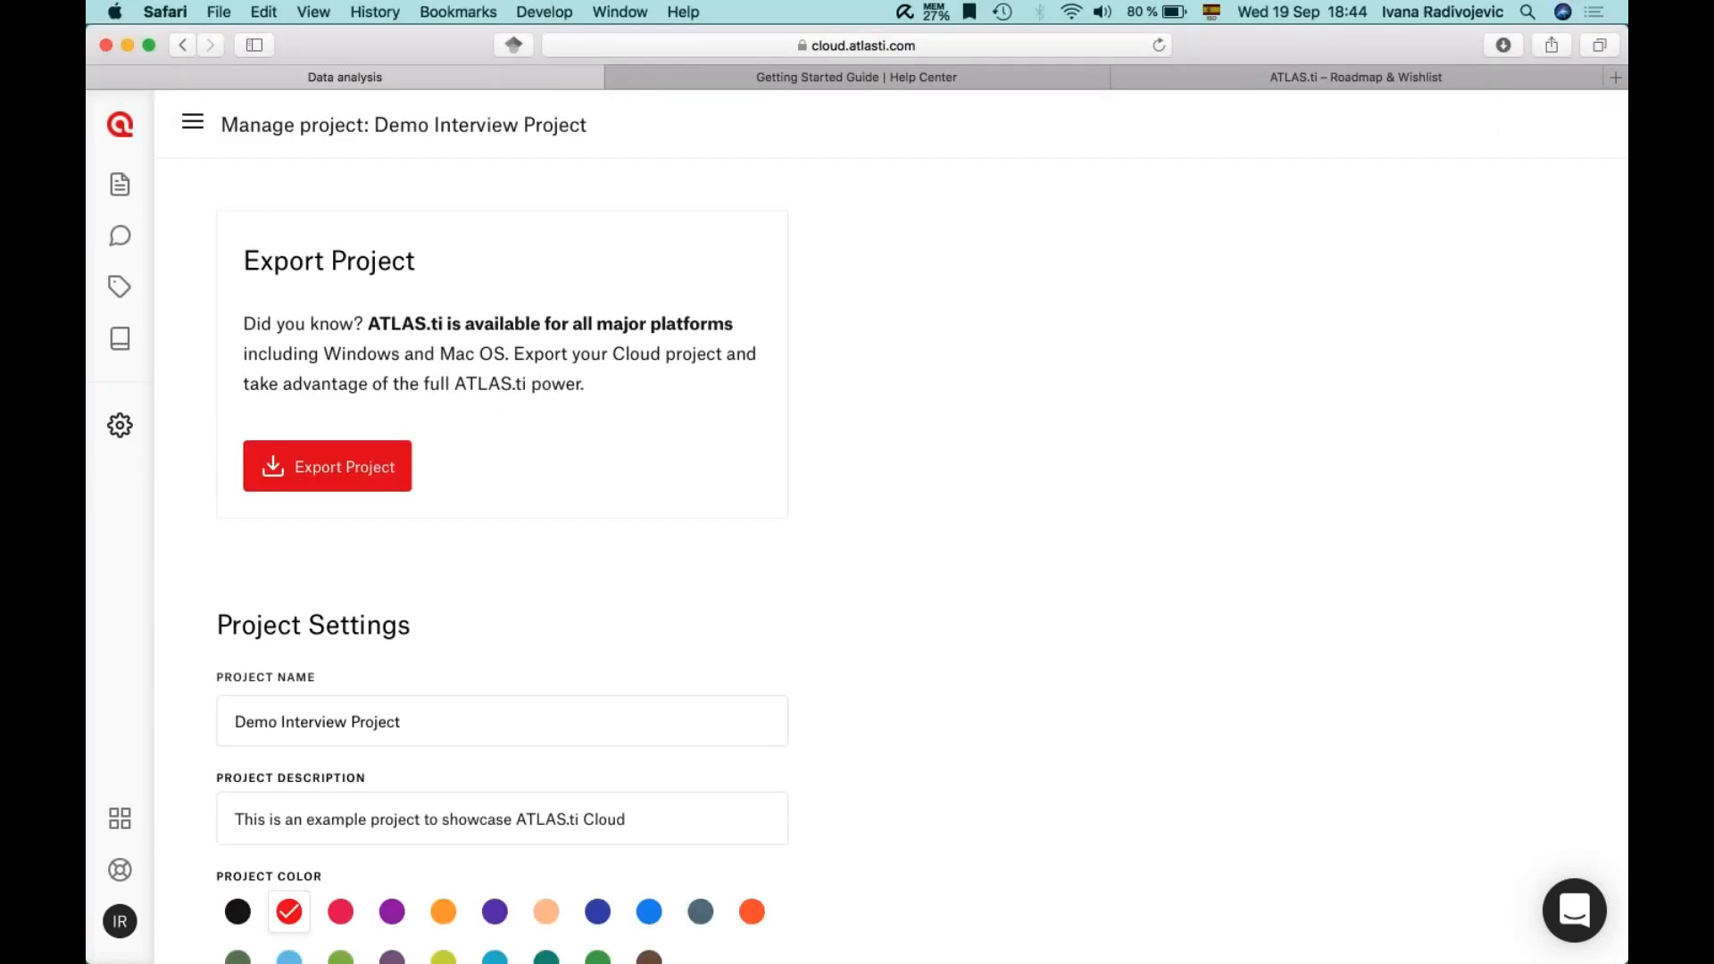
pyautogui.moveTo(1118, 959)
pyautogui.click(1219, 77)
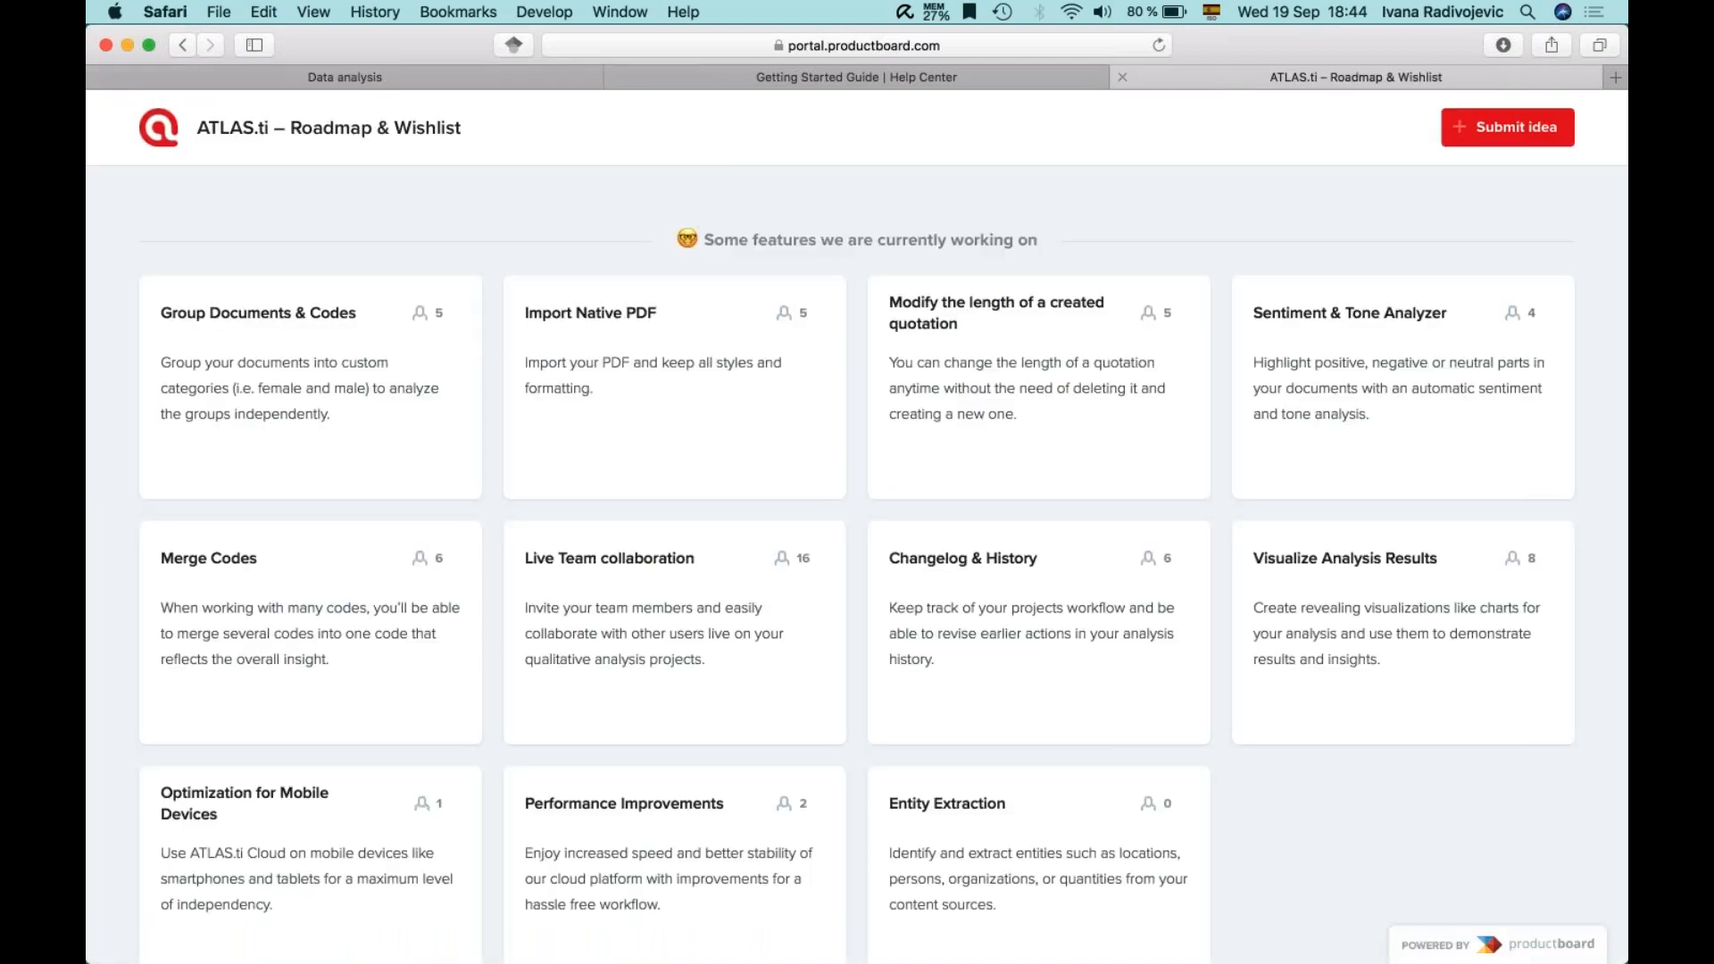
pyautogui.scroll(-1, 1288, 654)
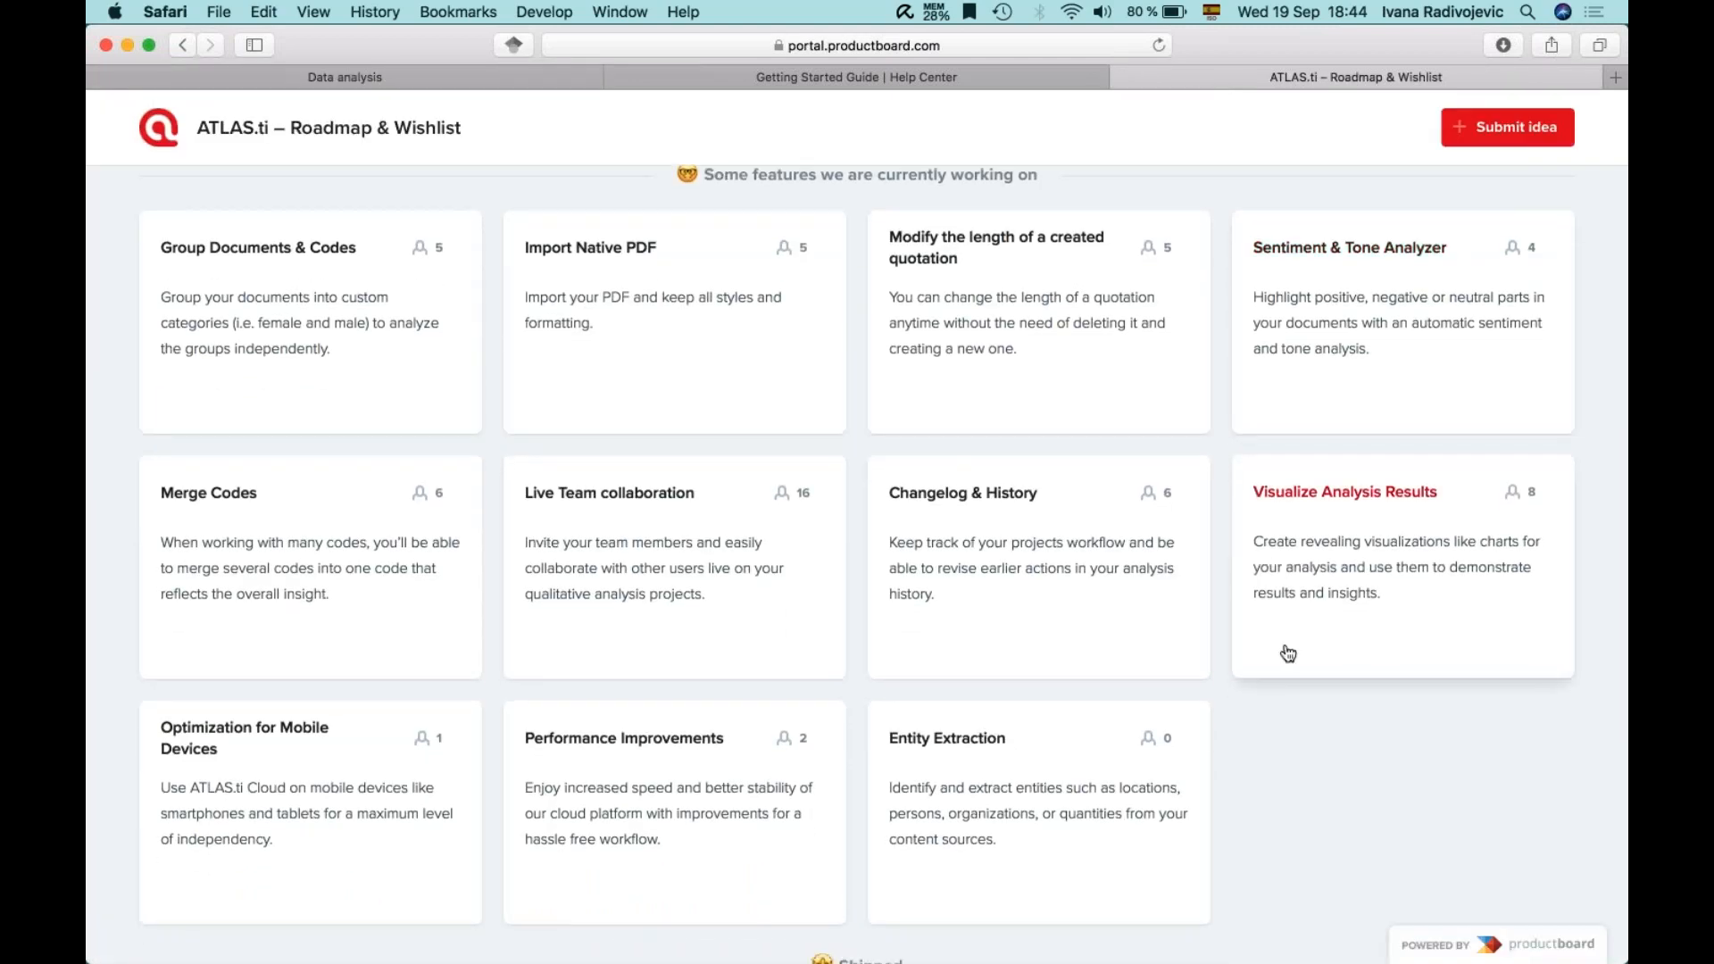
pyautogui.scroll(-3, 1289, 653)
pyautogui.scroll(5, 1288, 653)
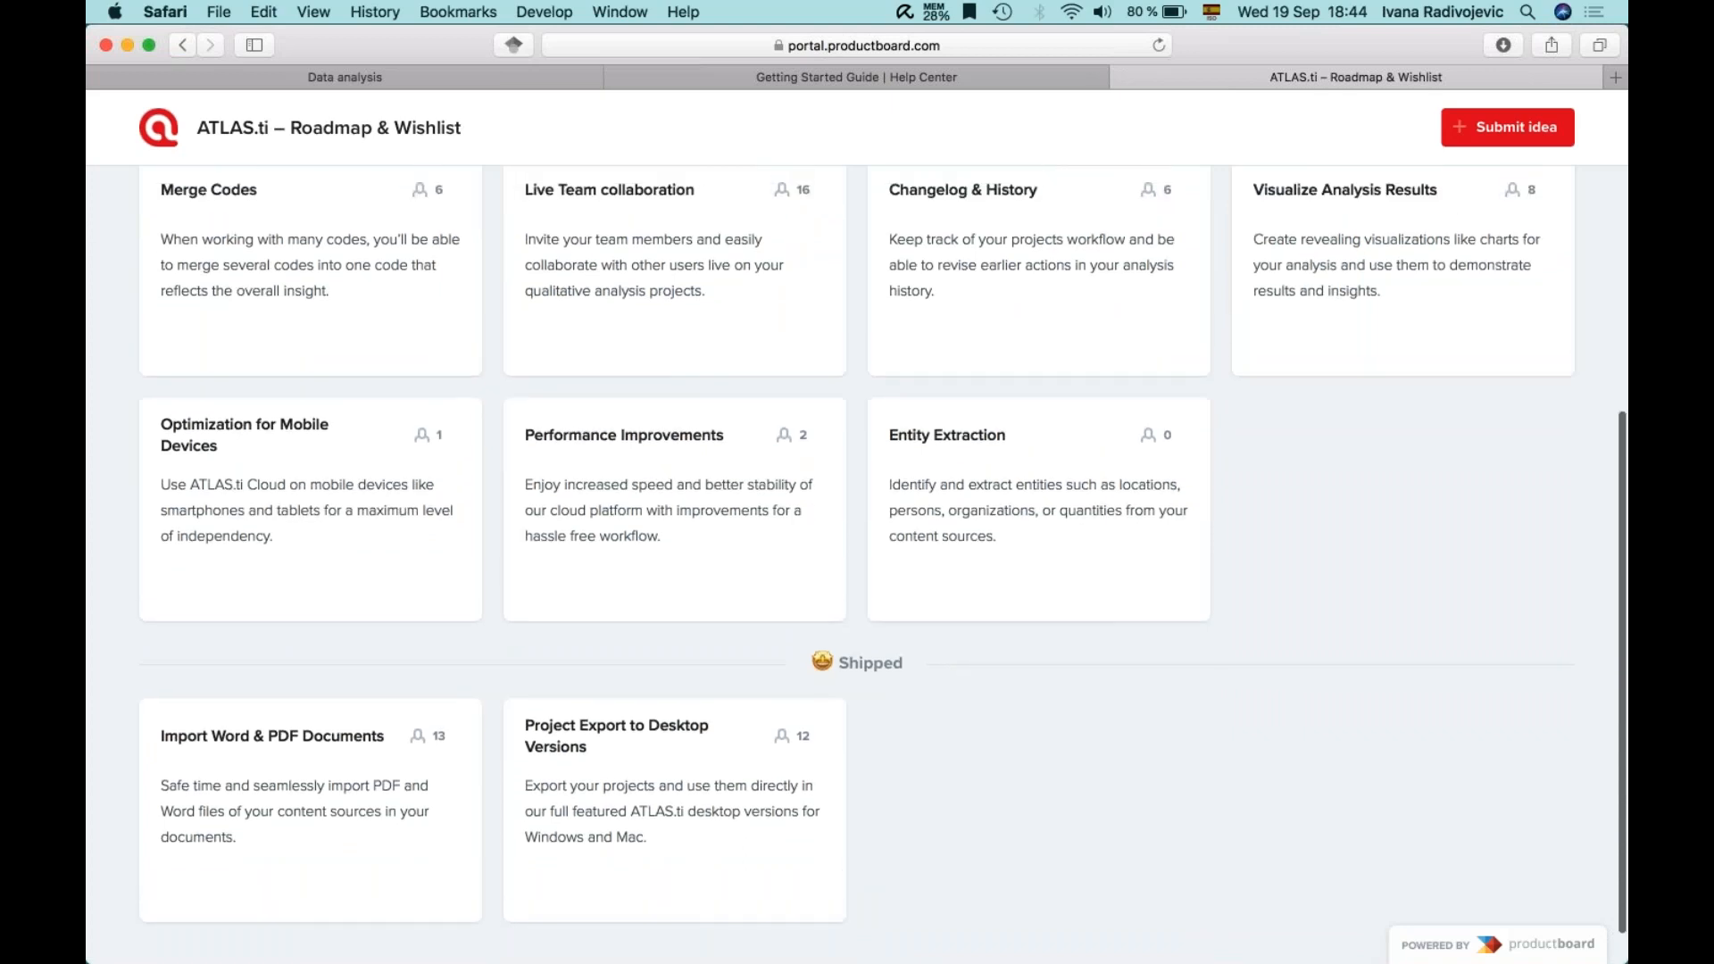
# - Close the Help Center guide tab and return to the feature roadmap
pyautogui.click(643, 77)
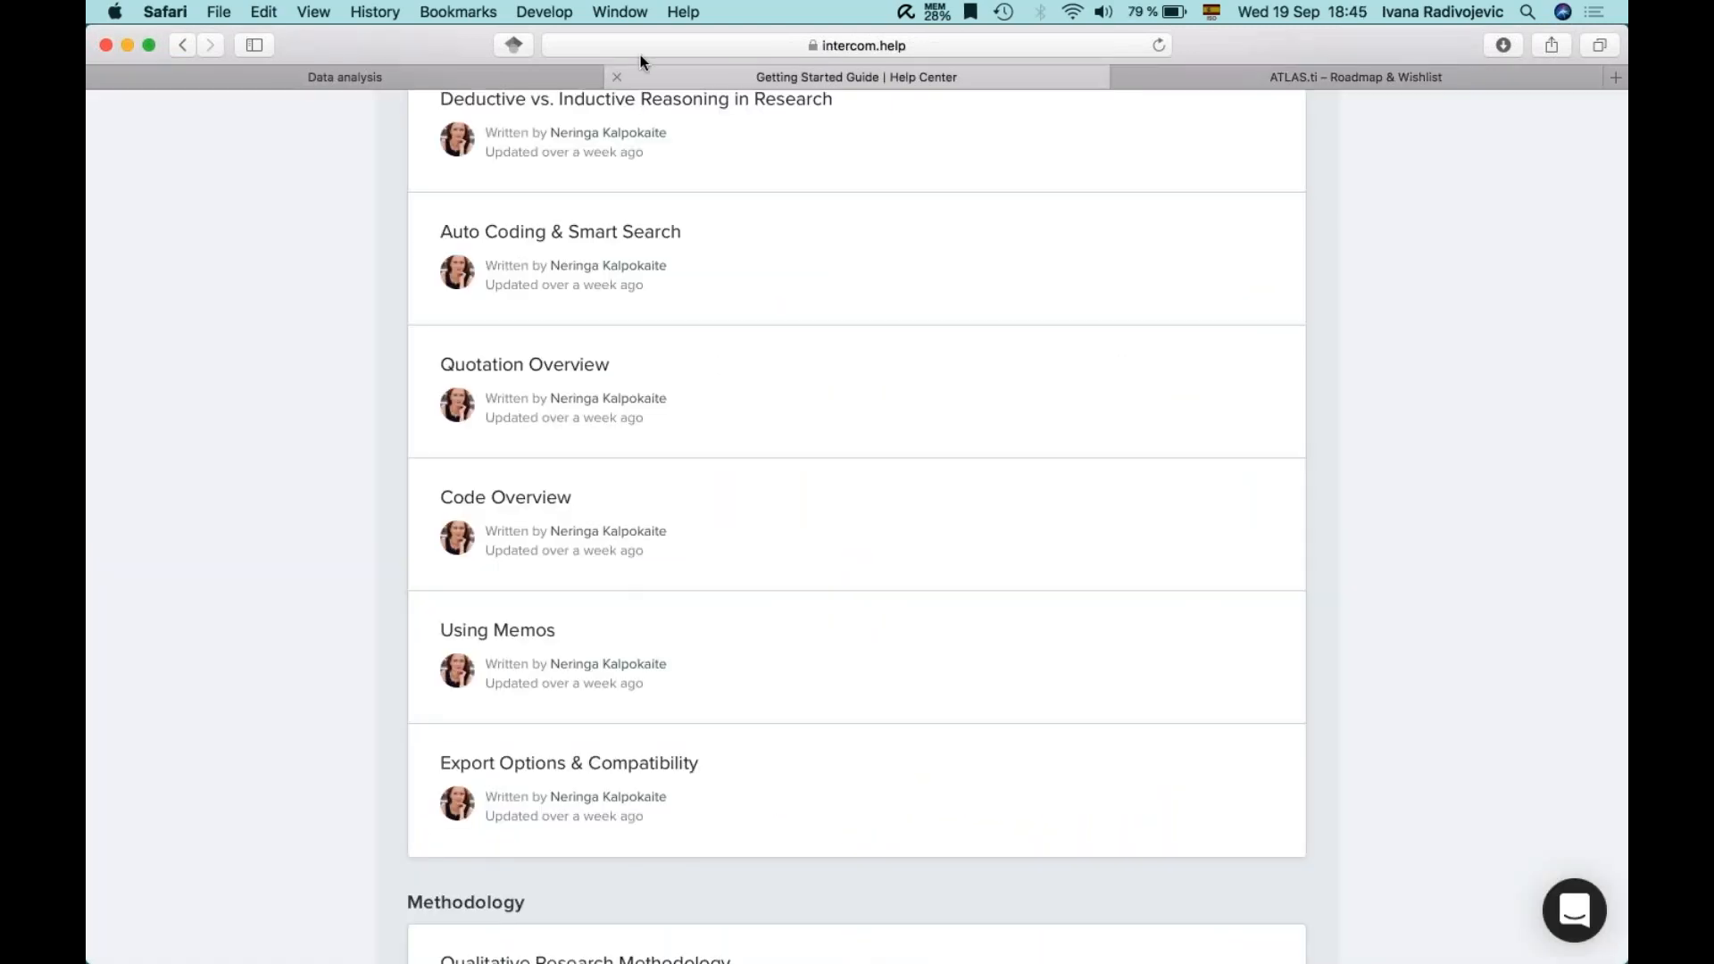
pyautogui.click(616, 77)
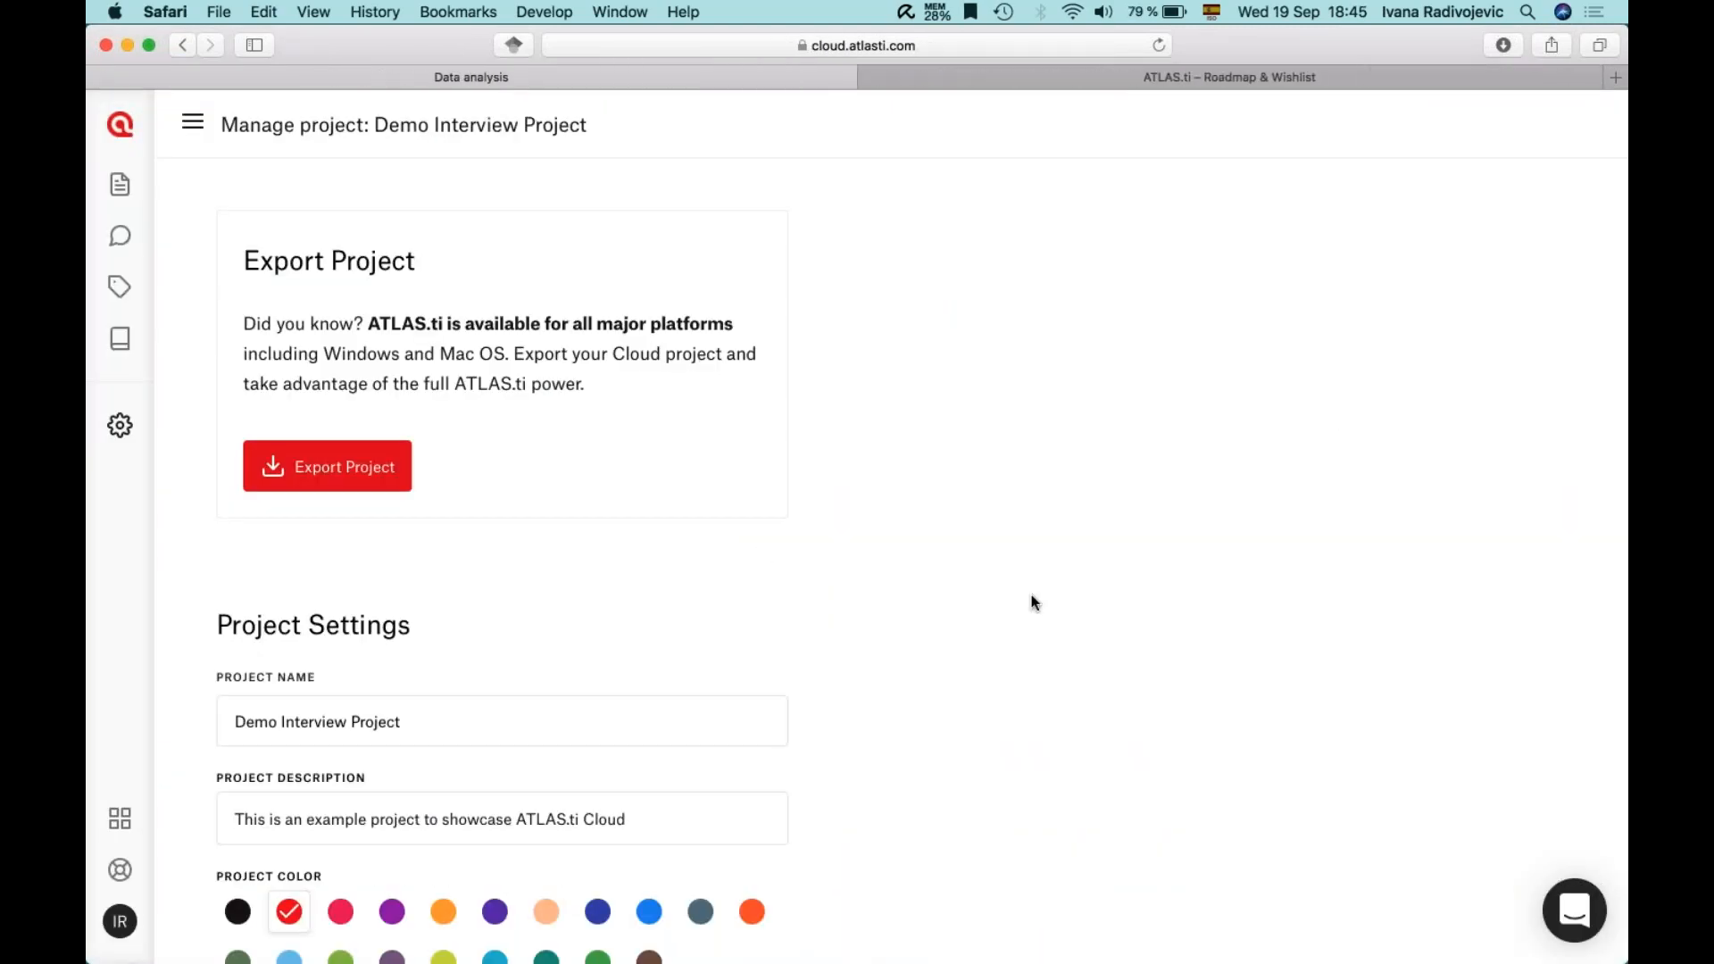
pyautogui.click(1594, 194)
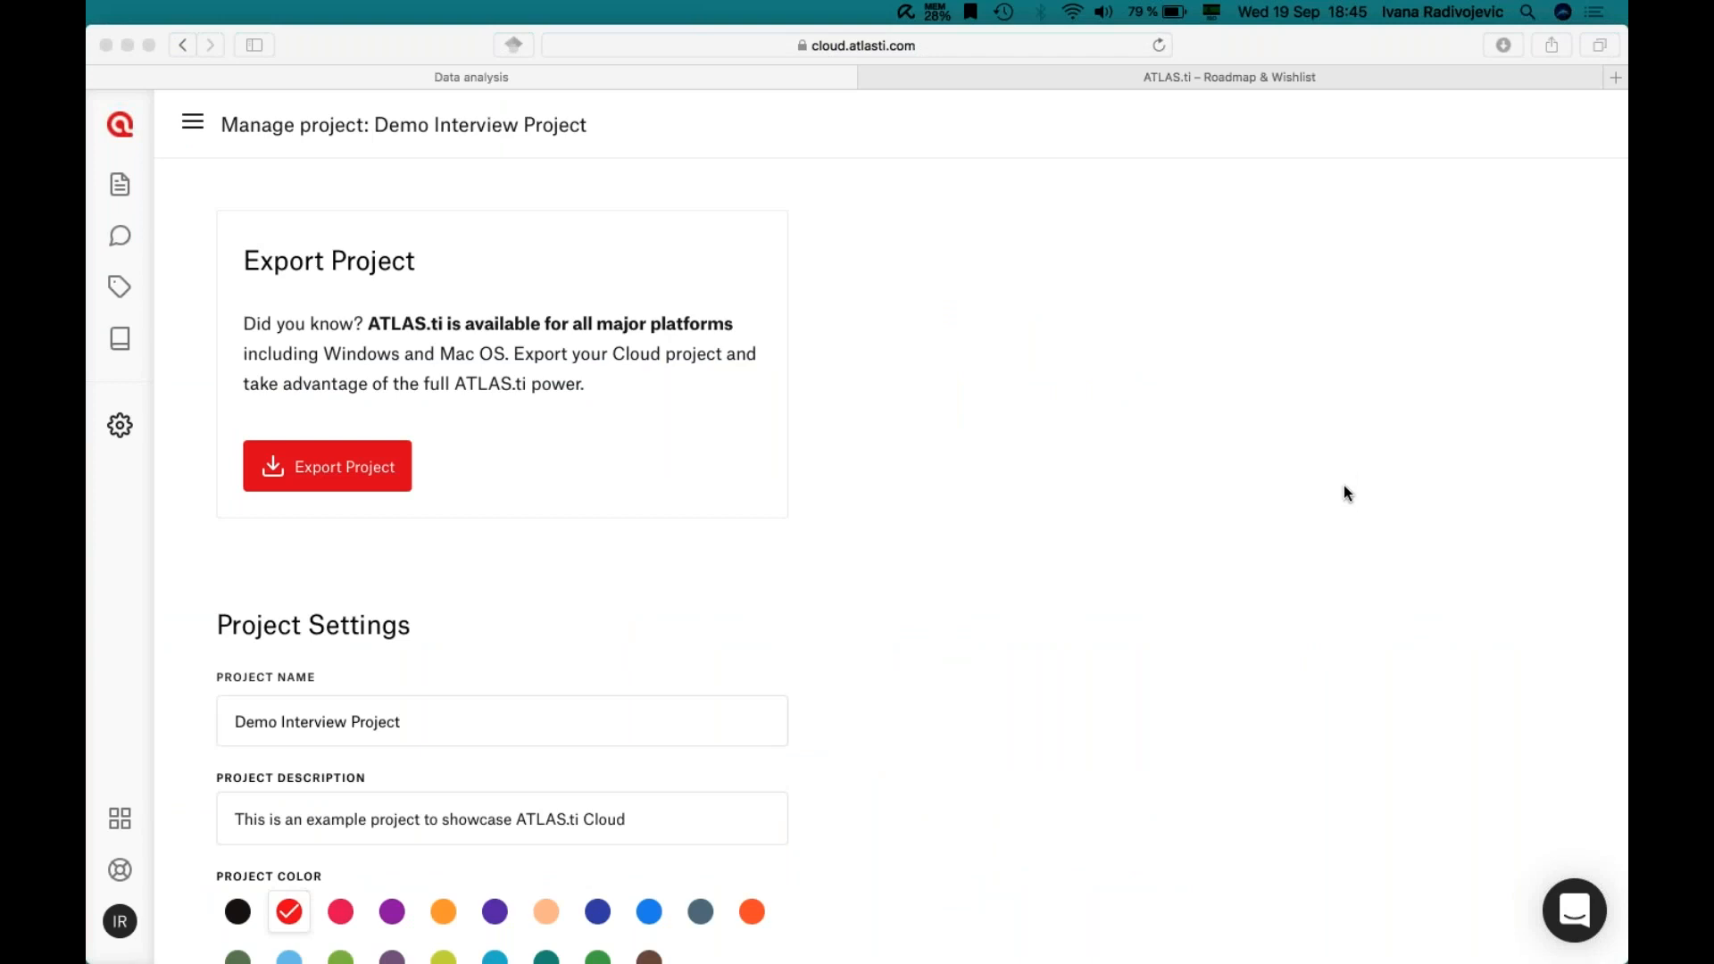
pyautogui.click(984, 350)
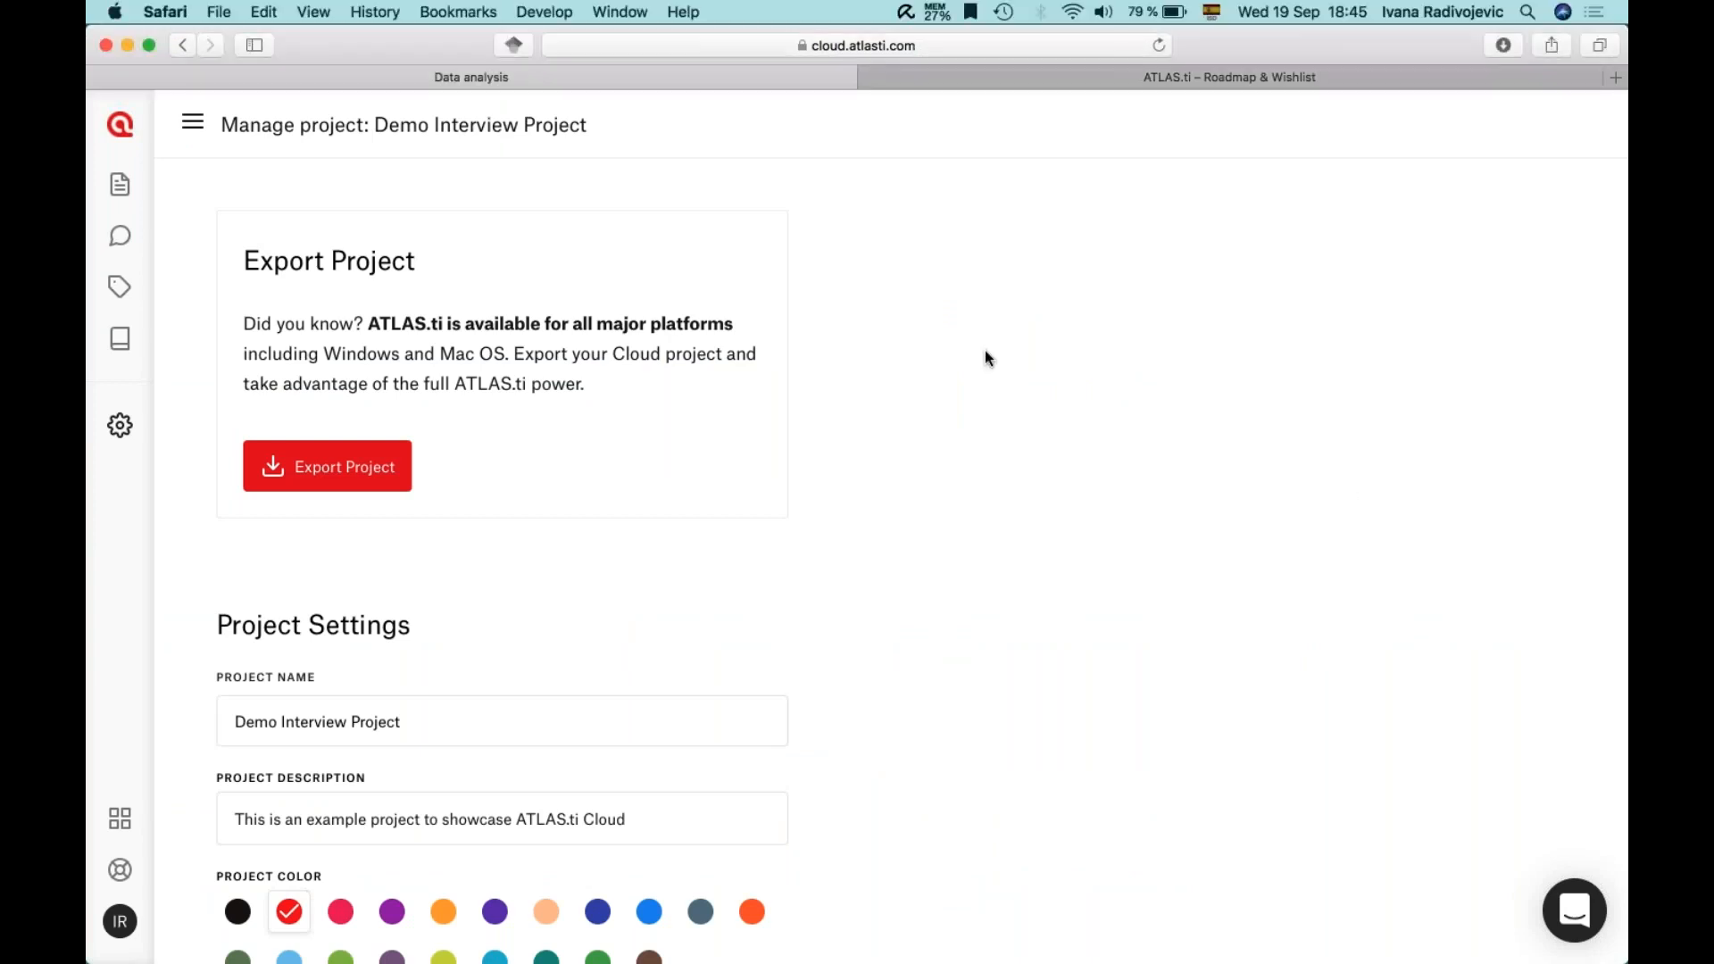
pyautogui.click(941, 76)
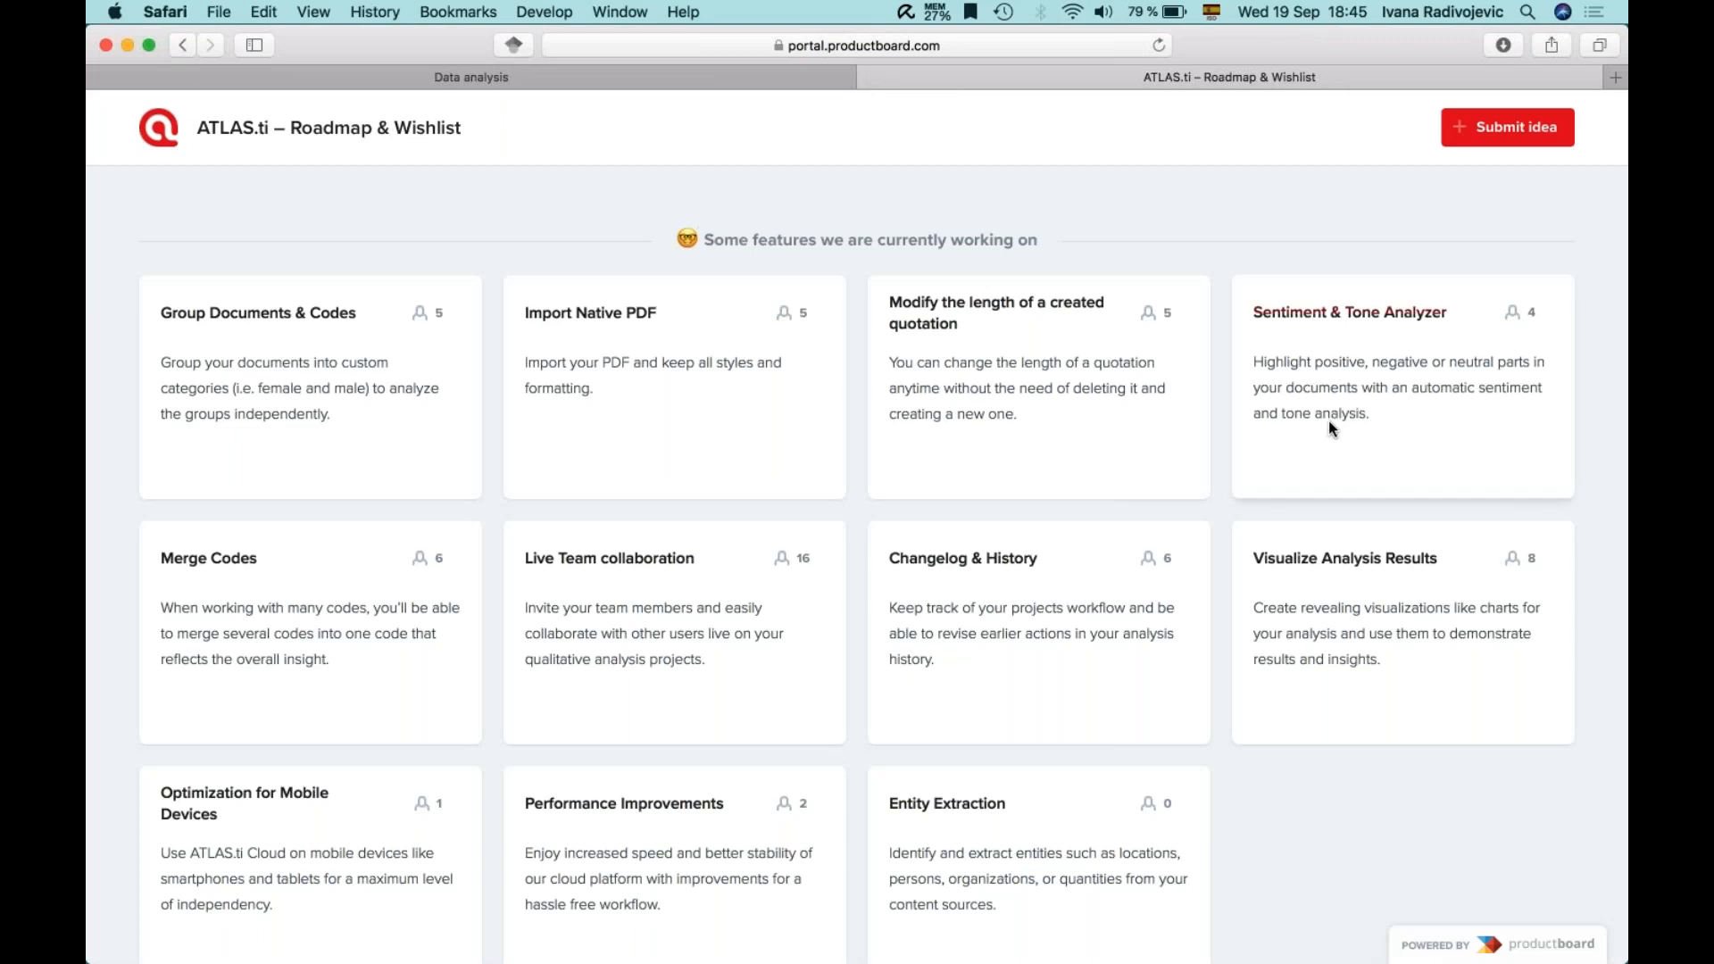
pyautogui.press('super+Tab')
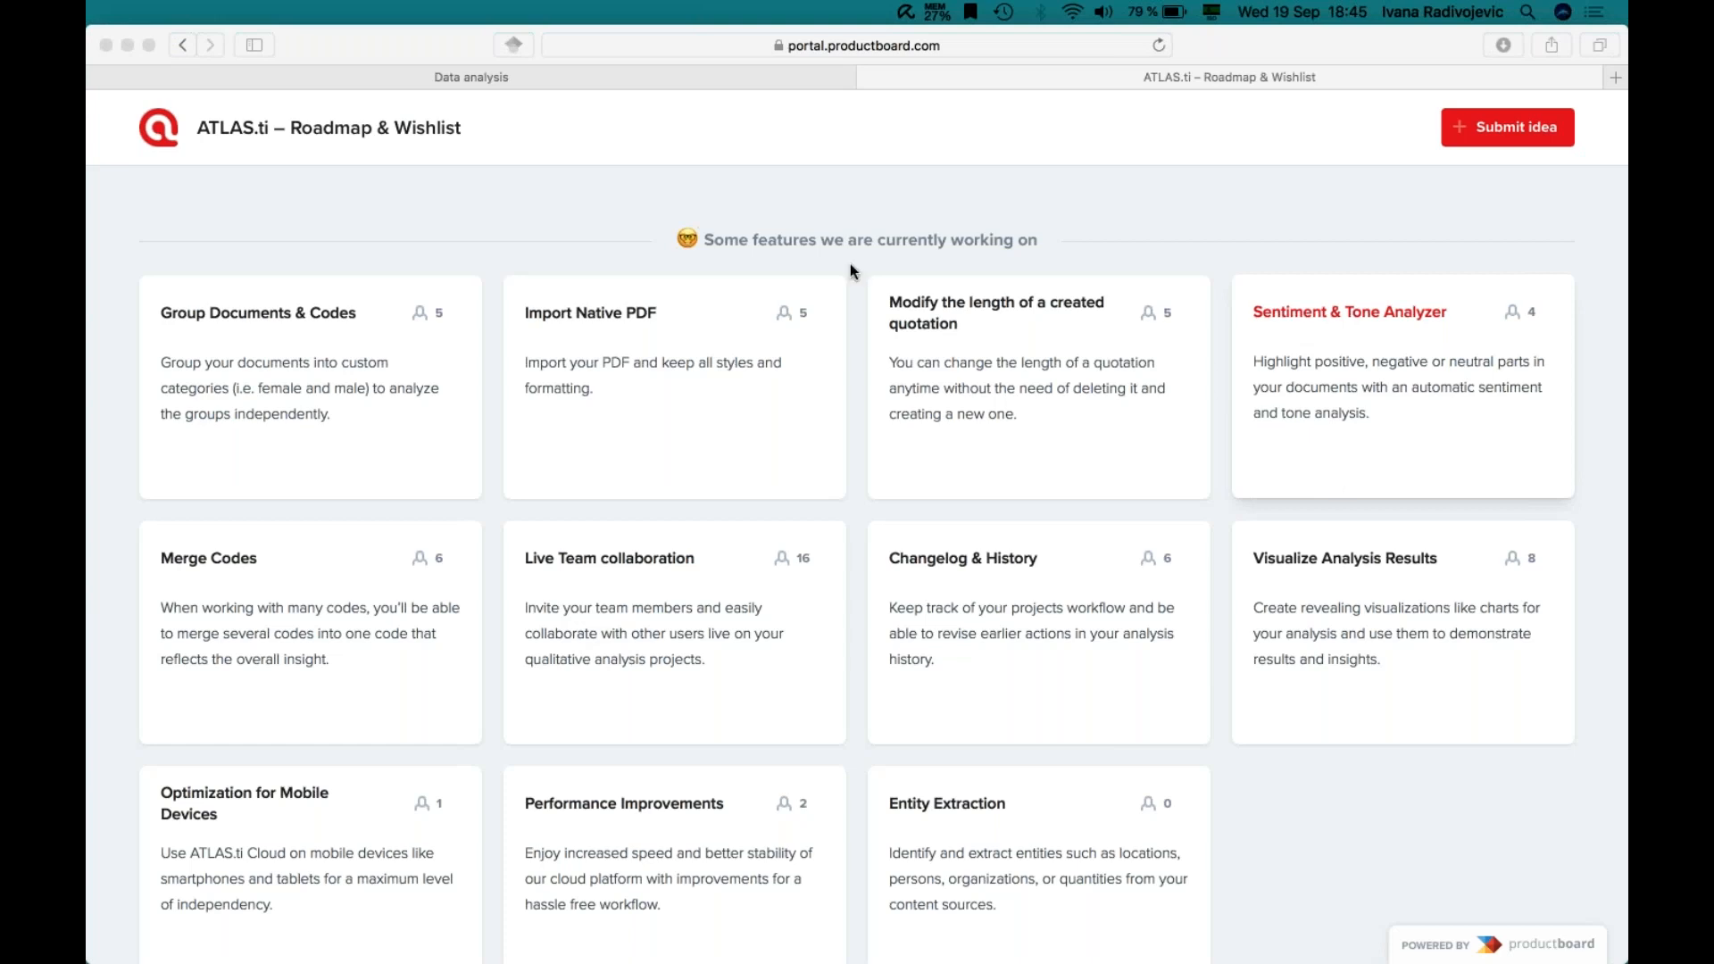
# - Go back to Project Settings and leave the project for the Projects overview
pyautogui.click(546, 82)
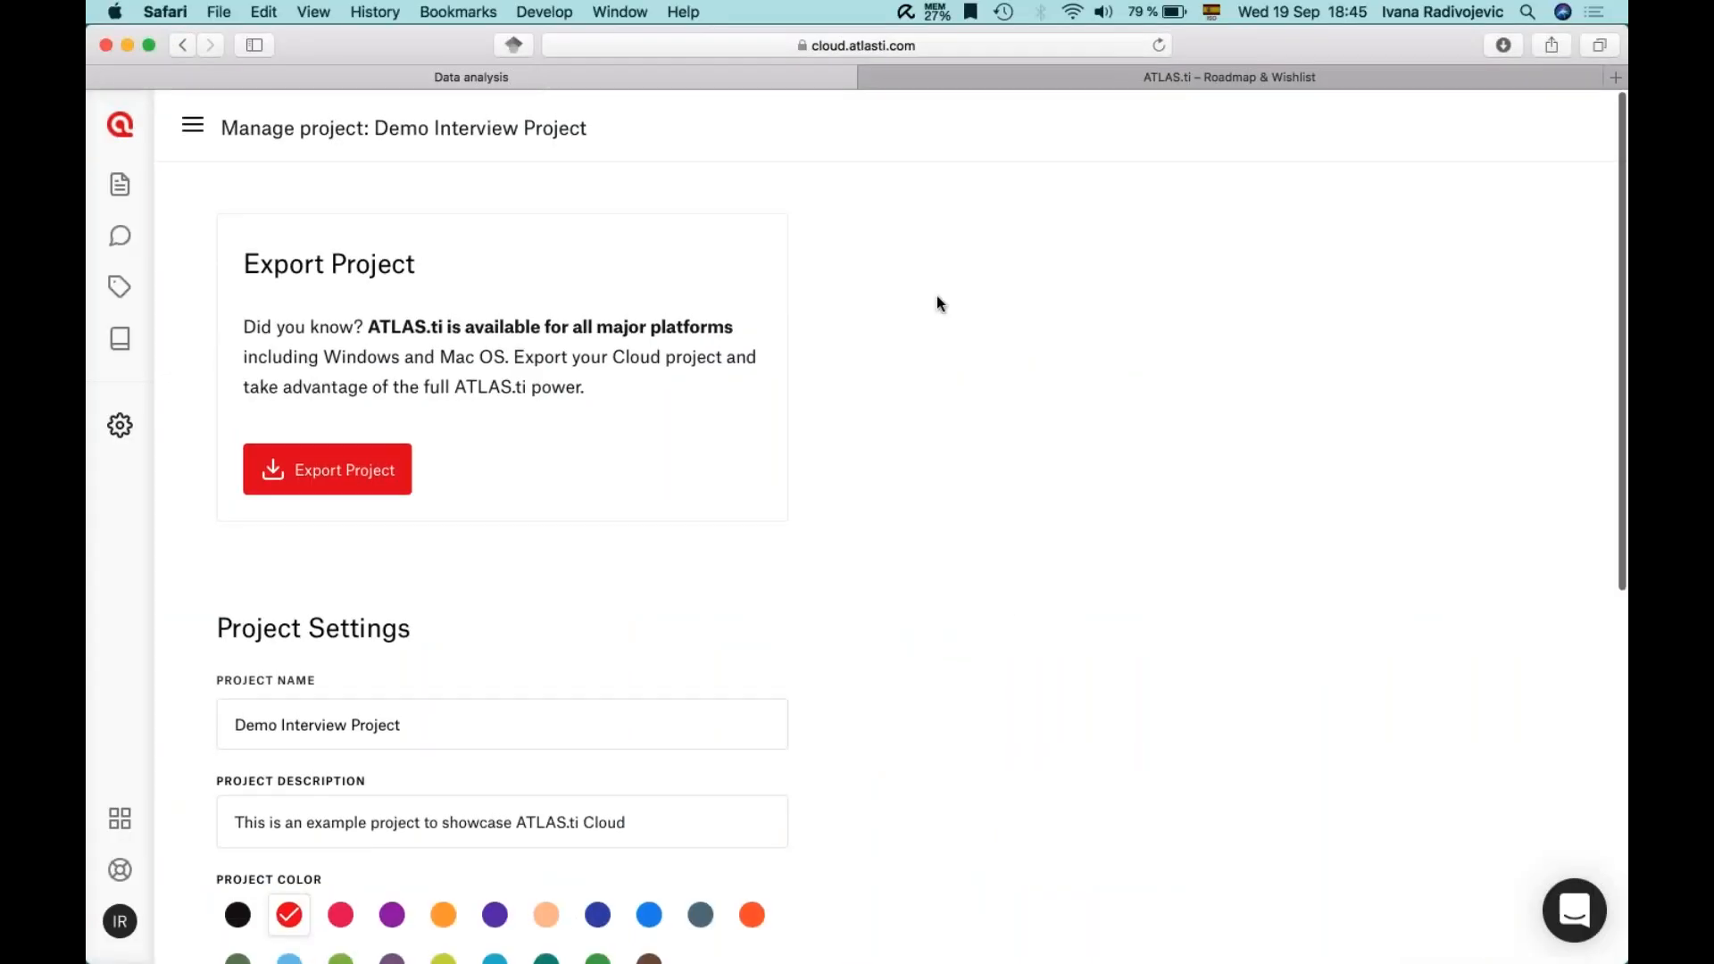
pyautogui.scroll(-1, 936, 304)
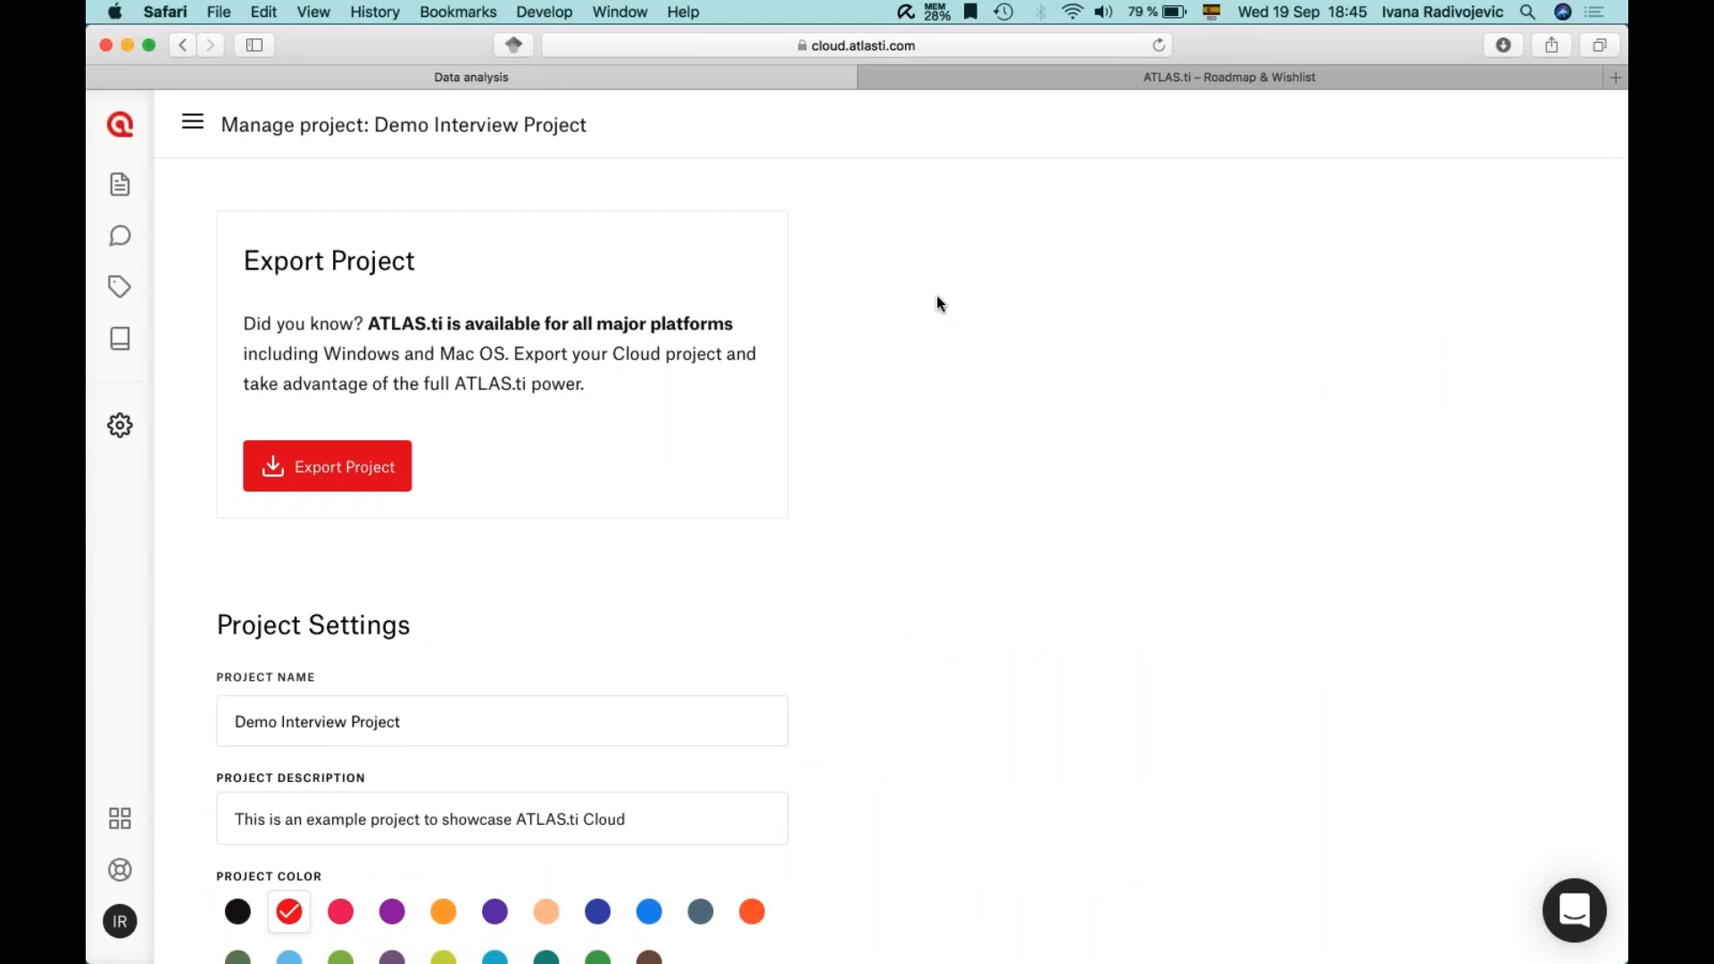
pyautogui.click(1240, 195)
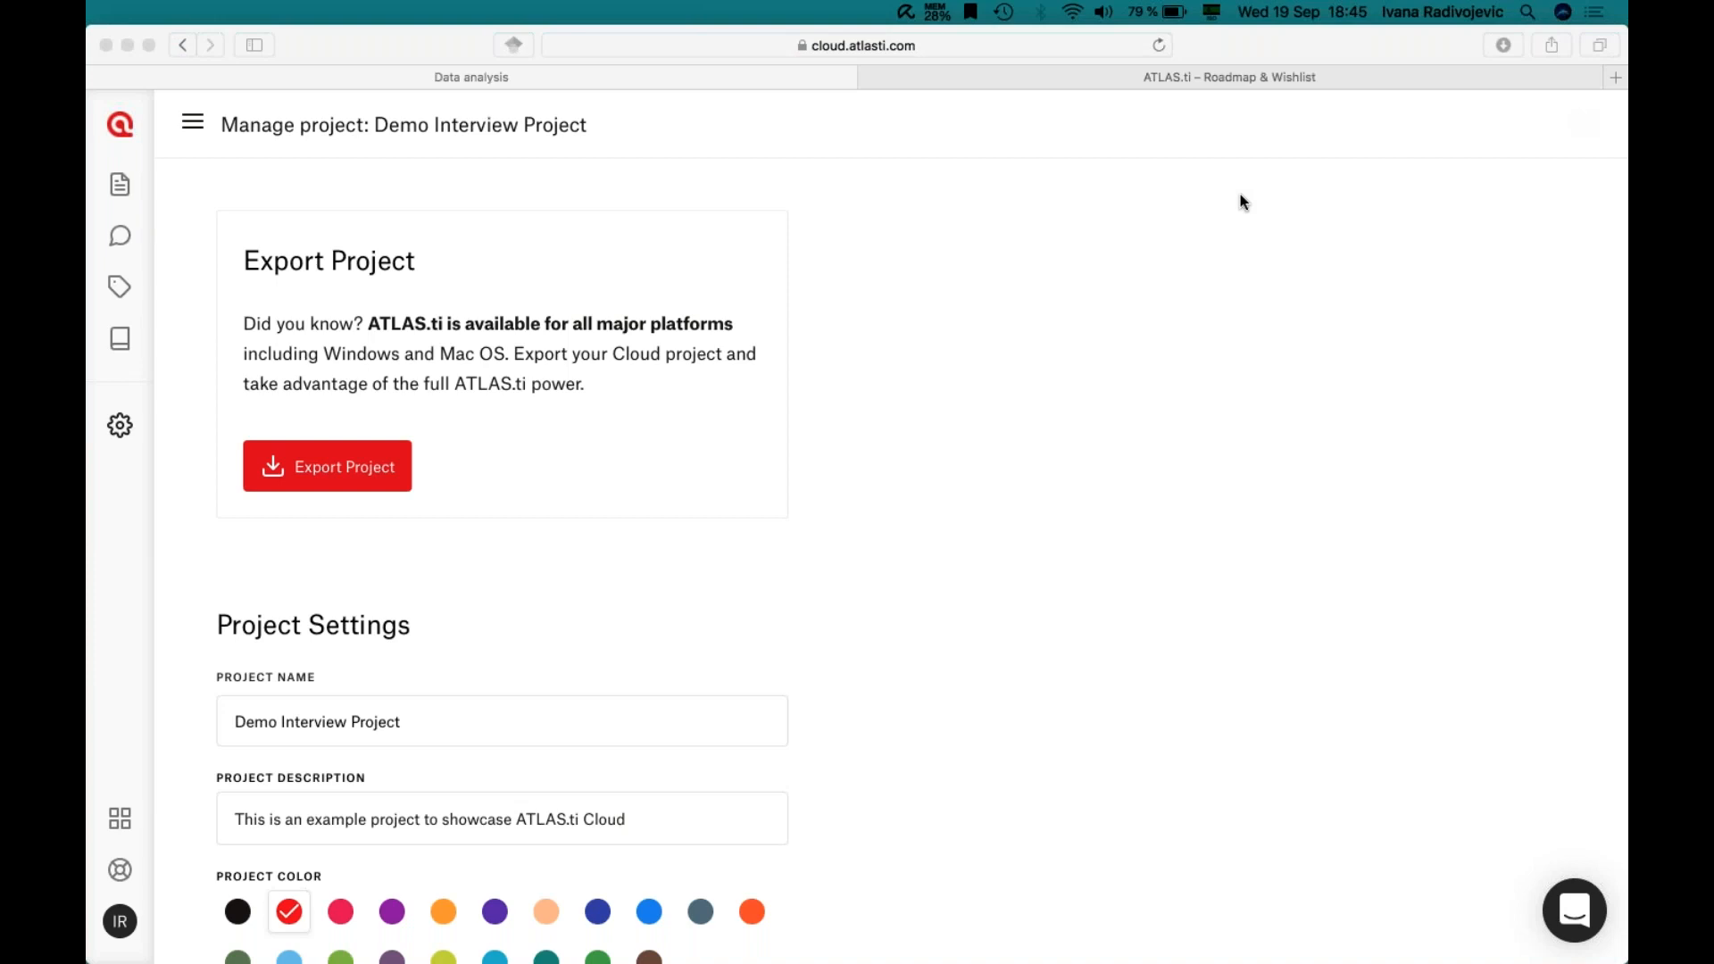
pyautogui.click(787, 125)
pyautogui.click(118, 133)
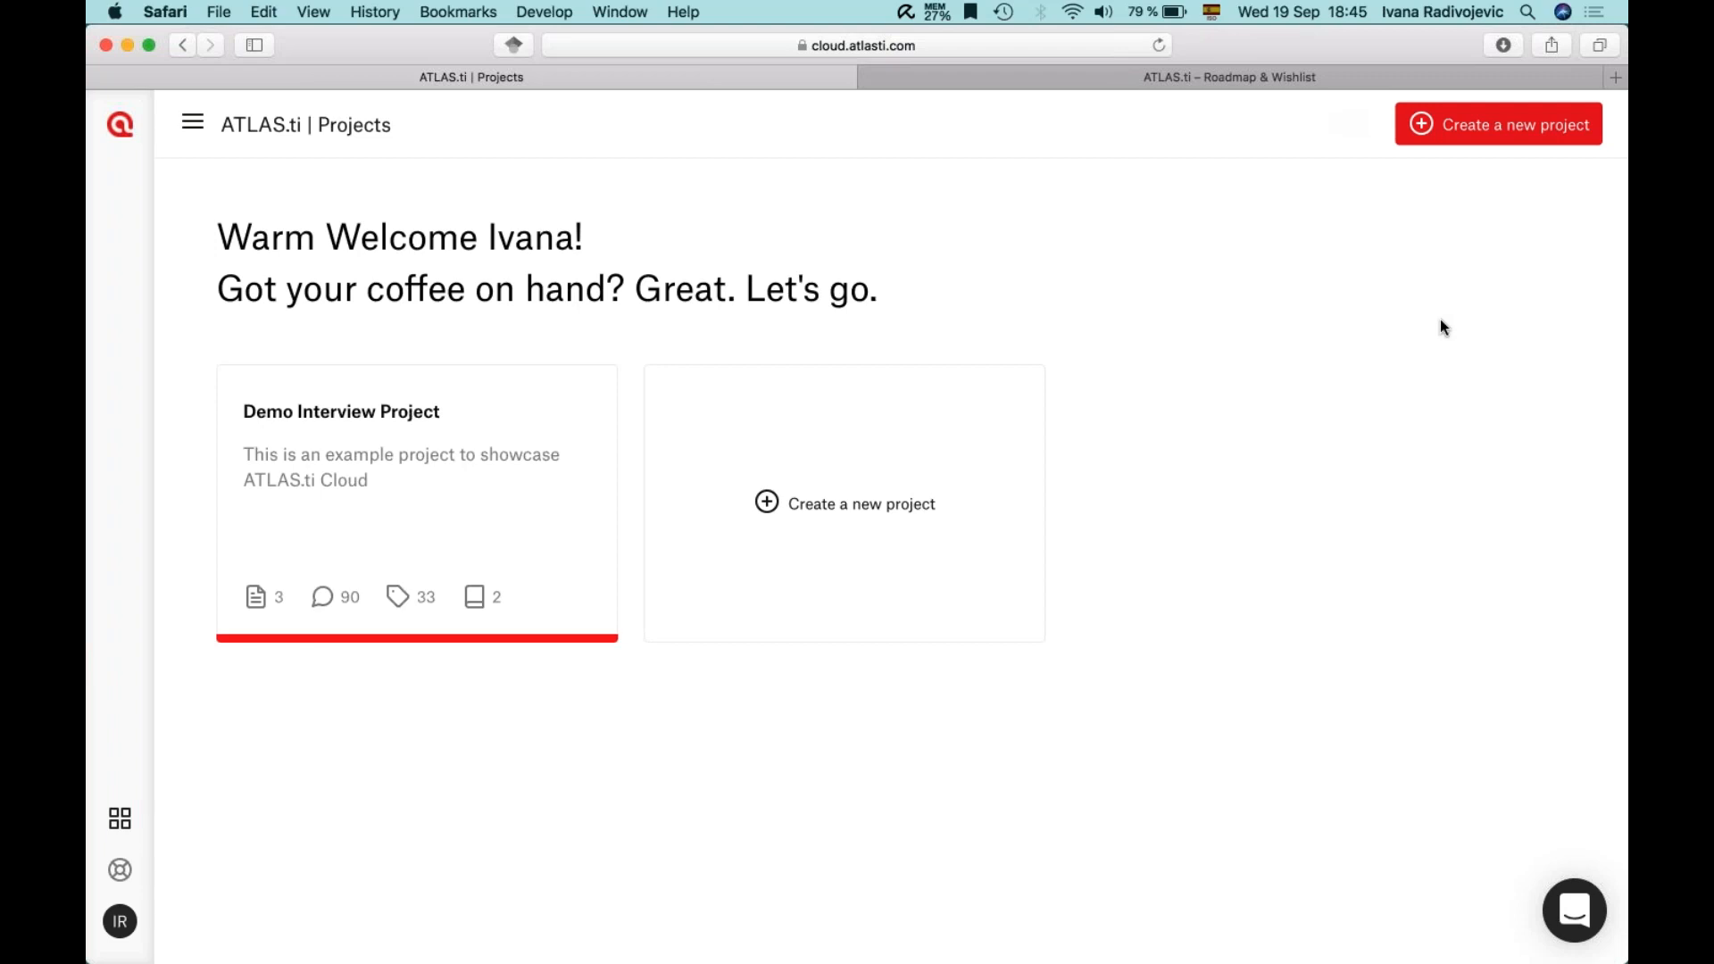
# - In a new tab, visit the ATLAS.ti Cloud site and sign out to the login page
pyautogui.click(1616, 77)
pyautogui.click(910, 430)
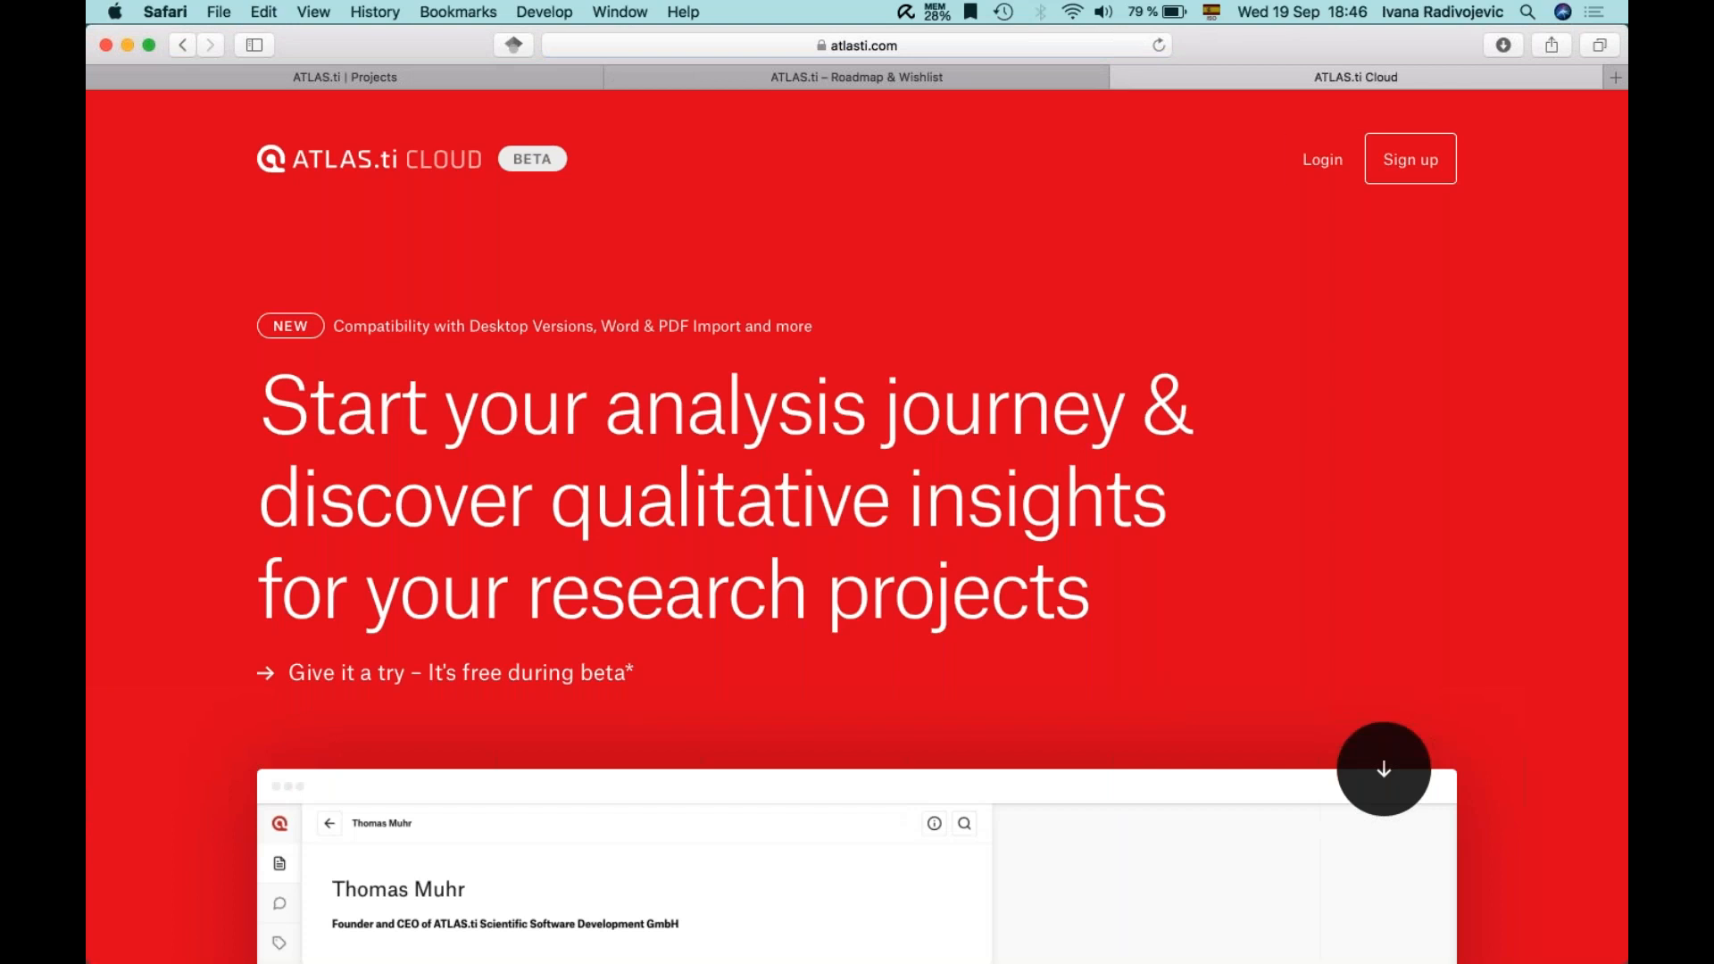
pyautogui.click(1411, 159)
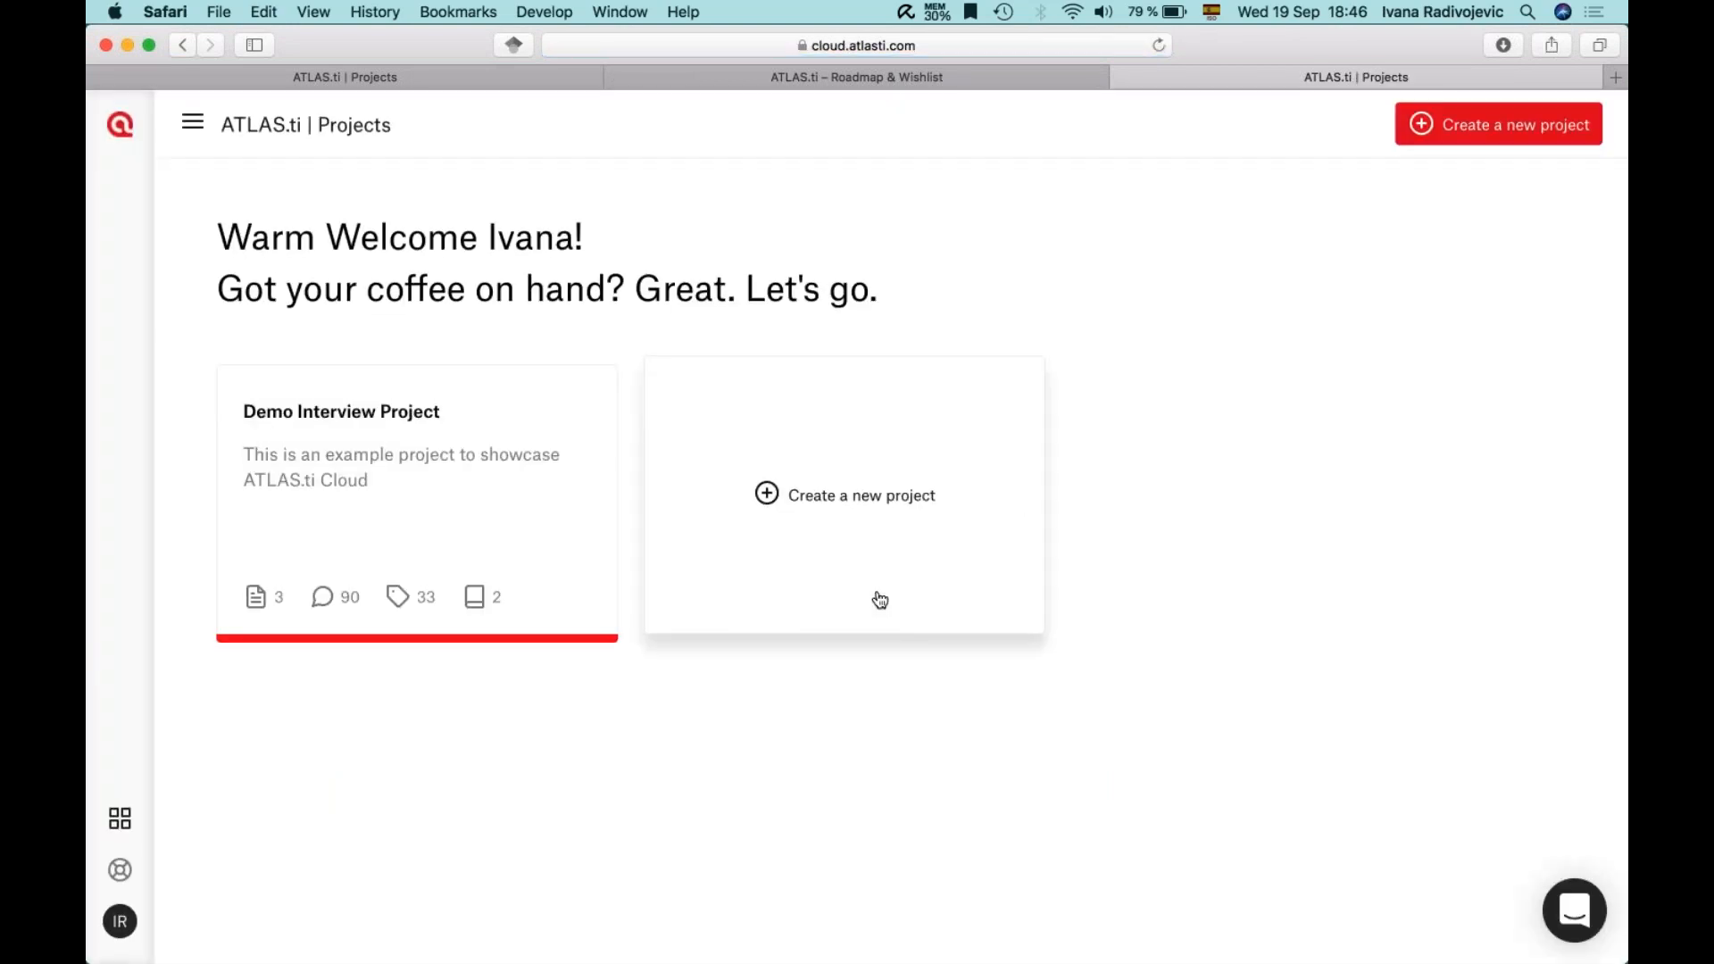
pyautogui.click(120, 921)
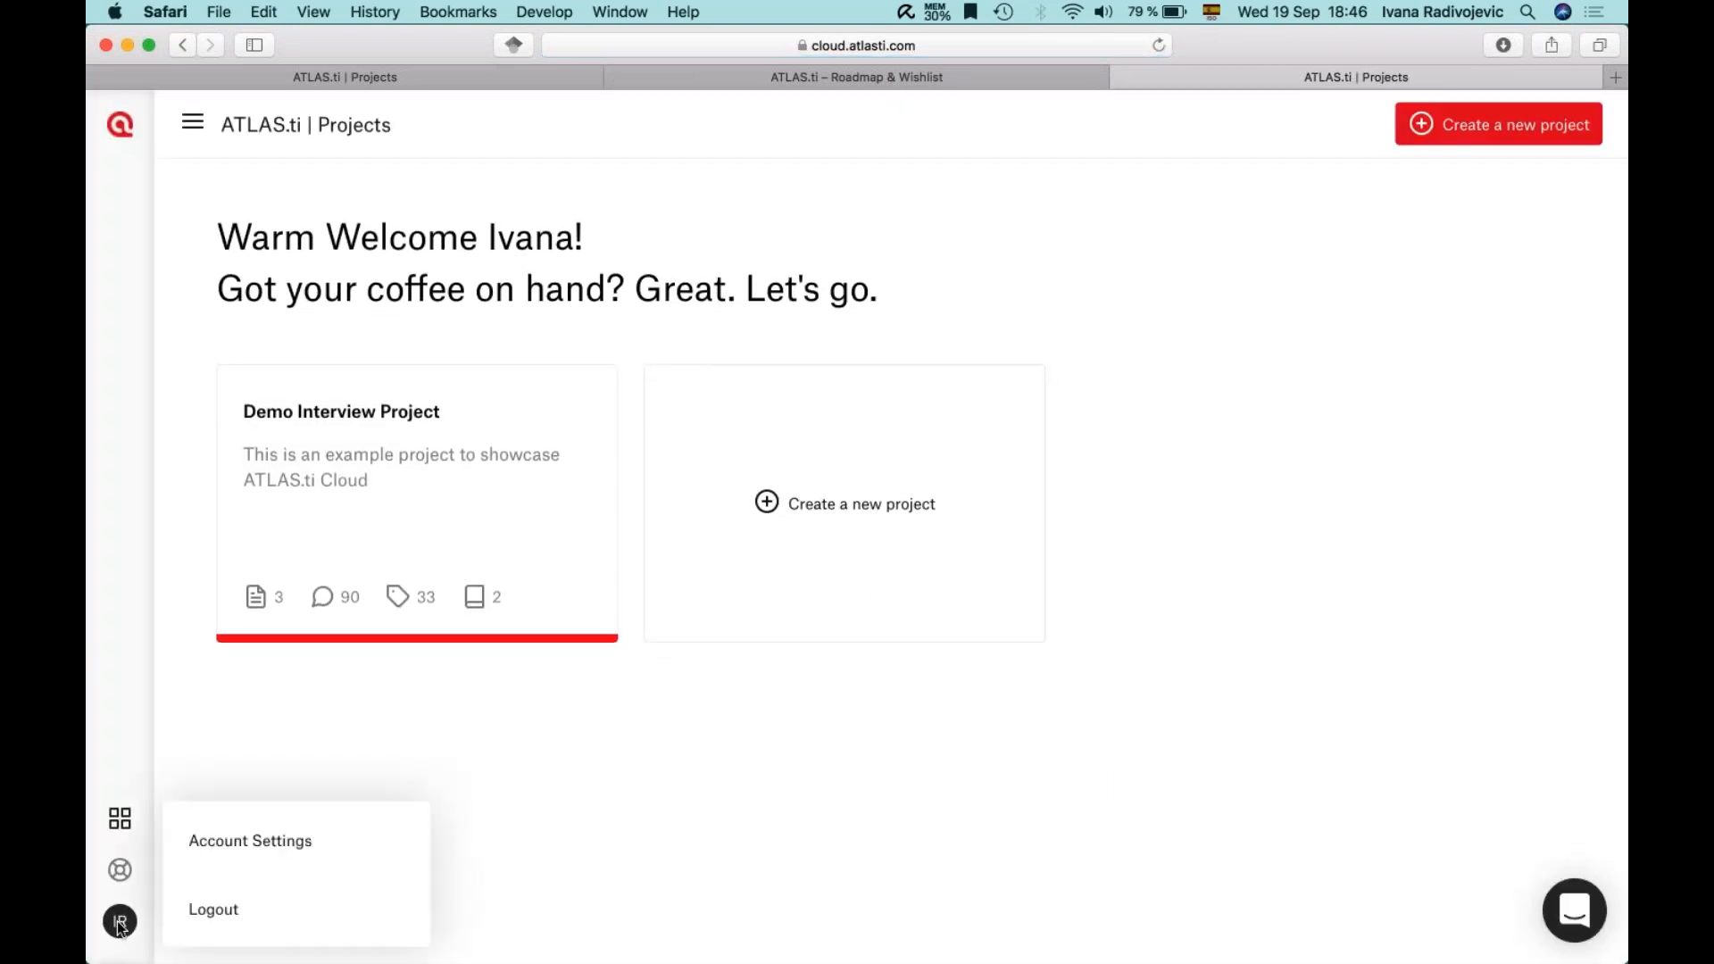
pyautogui.click(213, 909)
pyautogui.click(759, 507)
pyautogui.click(1284, 533)
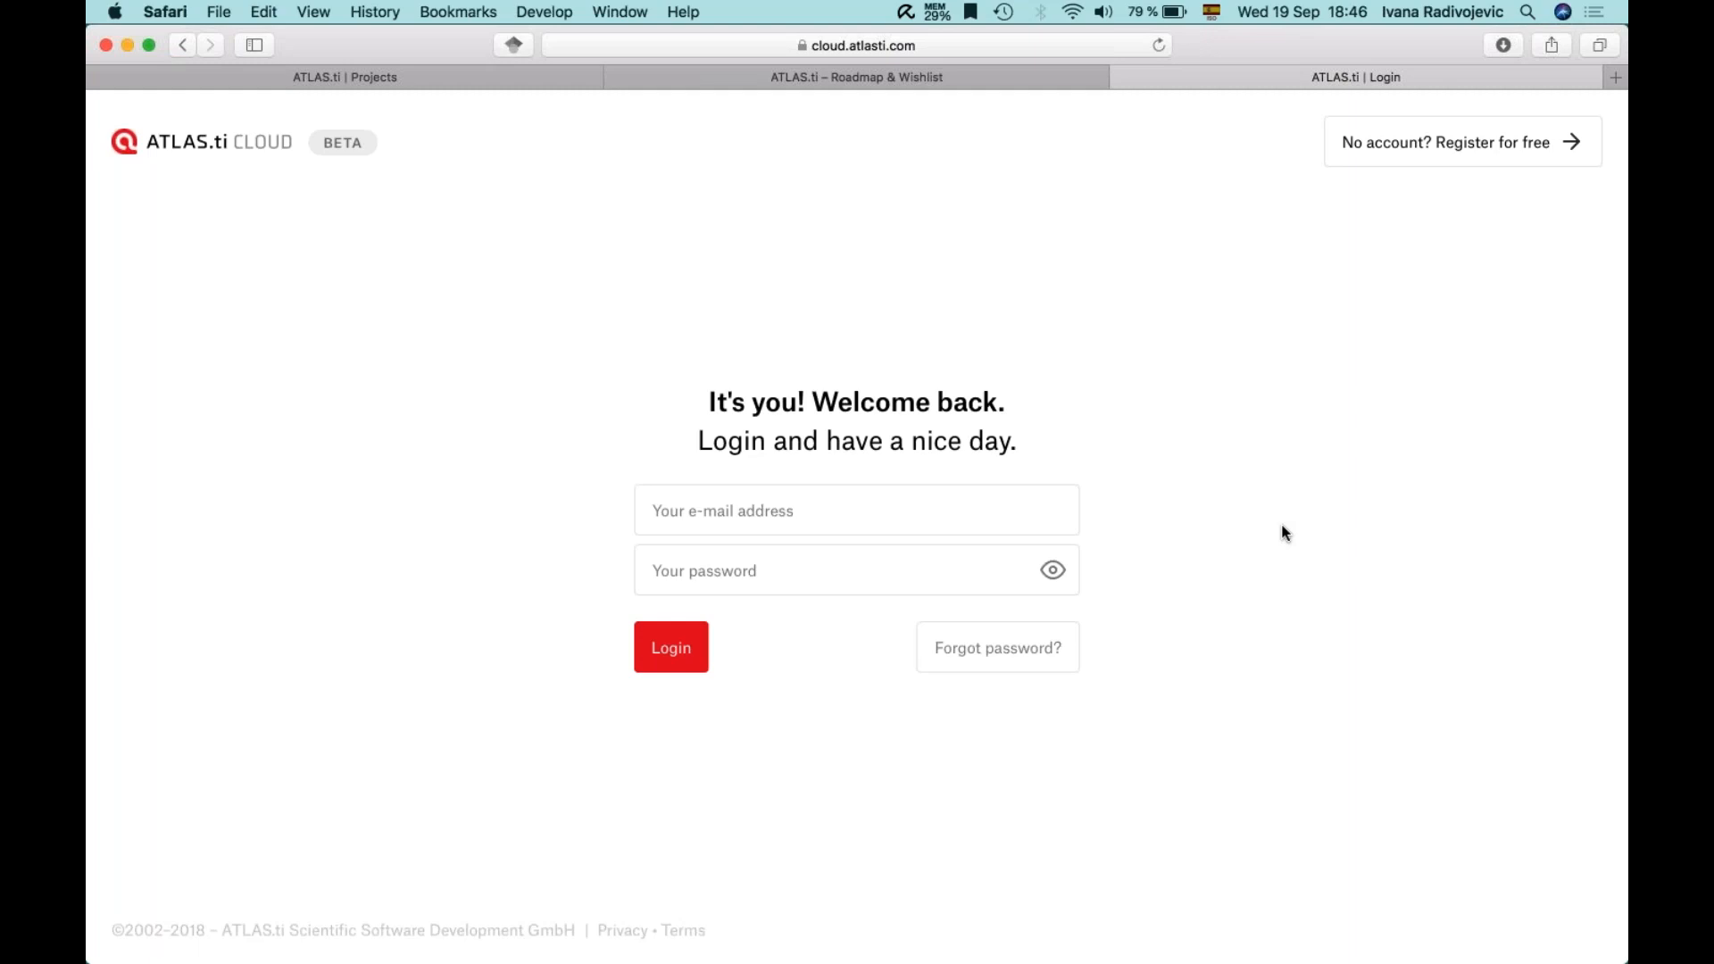
# - Return to the Projects overview, open Demo Interview Project, and close the extra login tab
pyautogui.click(420, 82)
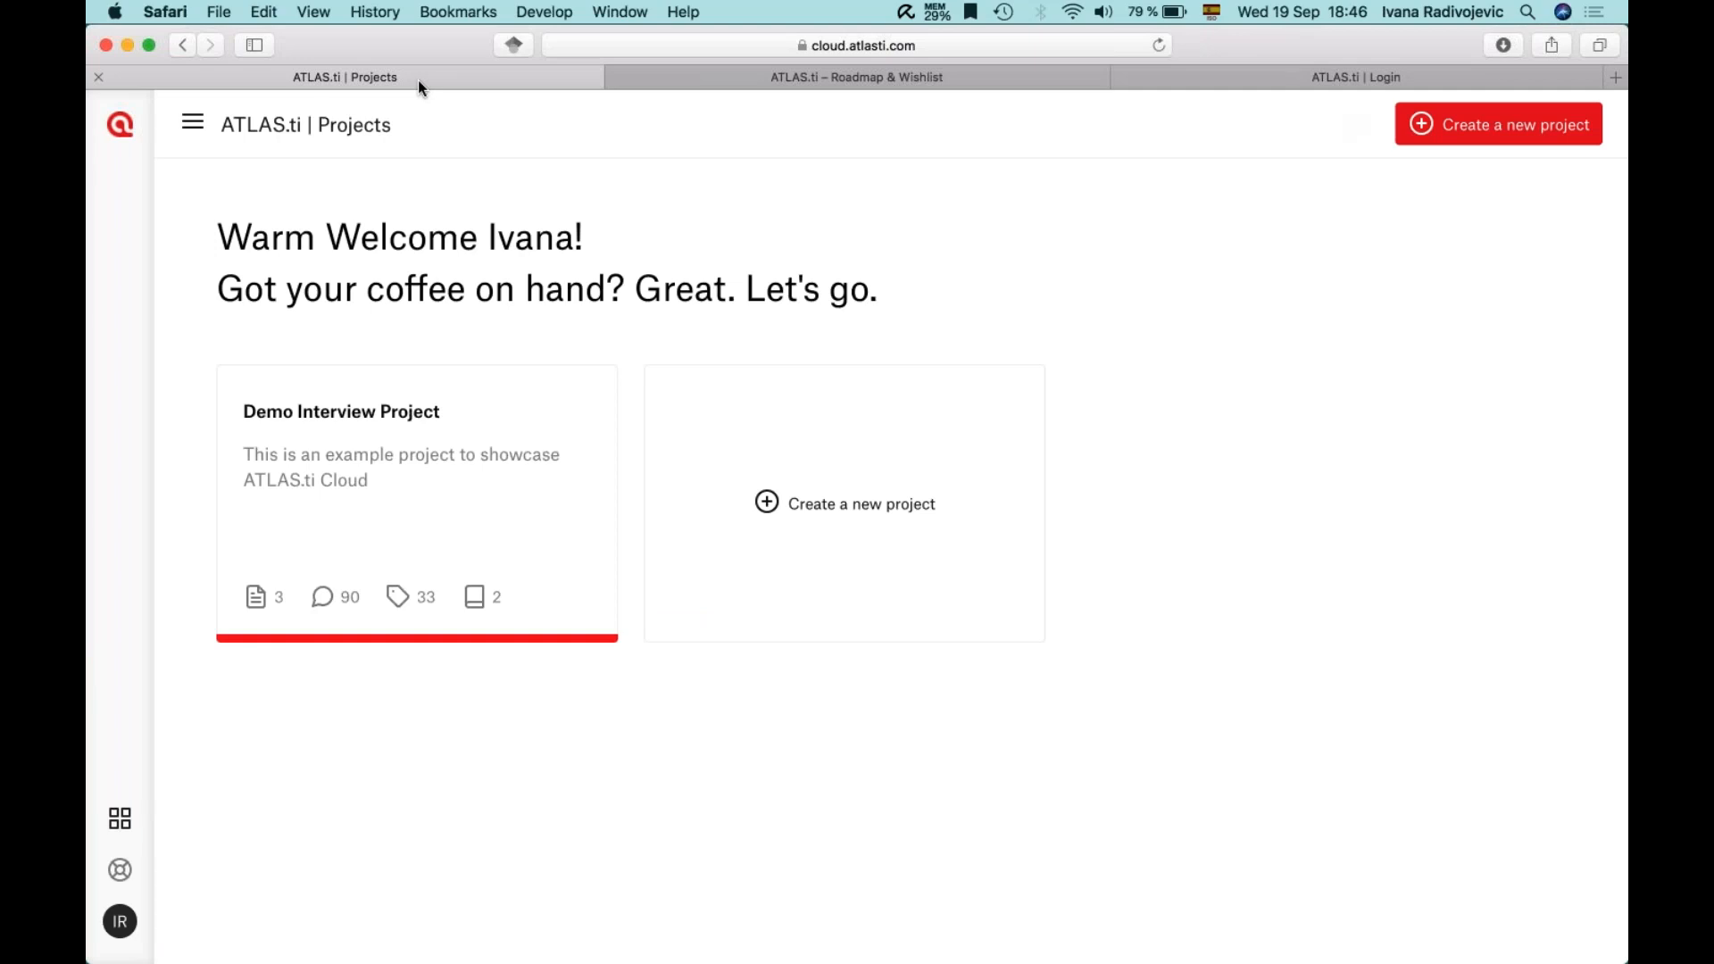
pyautogui.click(291, 475)
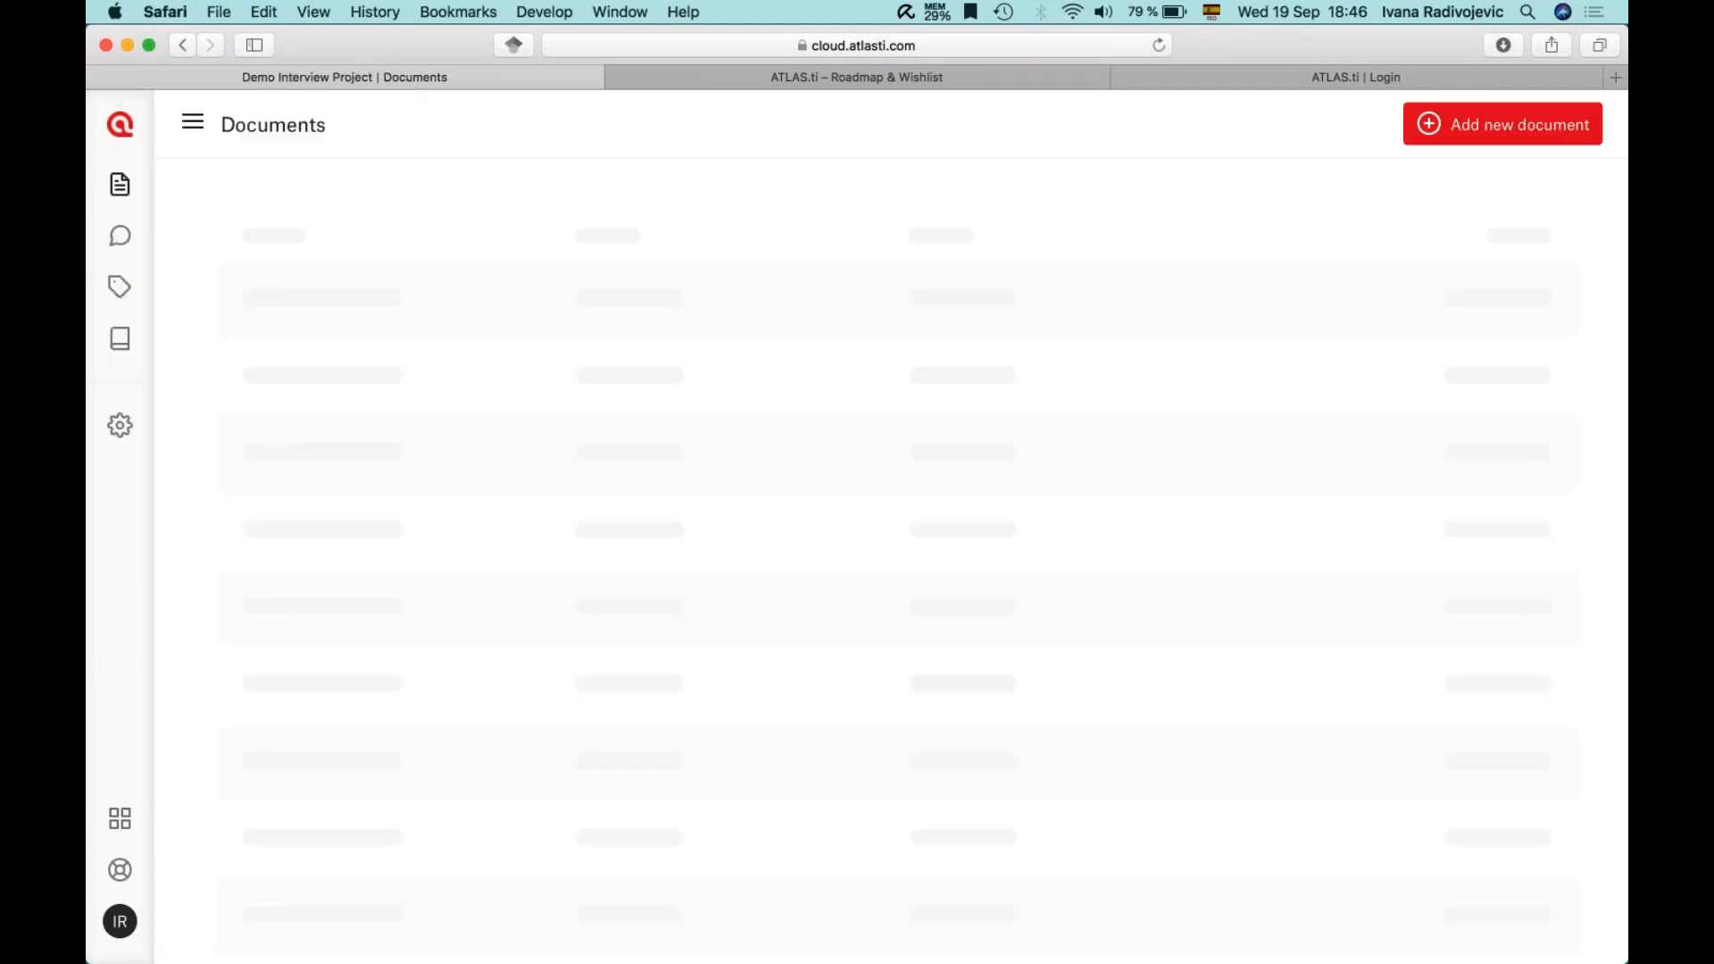
pyautogui.click(1123, 77)
# - Sign back in with the saved account and open the Demo Interview Project's first interview
pyautogui.click(119, 922)
pyautogui.click(212, 904)
pyautogui.click(765, 563)
pyautogui.click(675, 666)
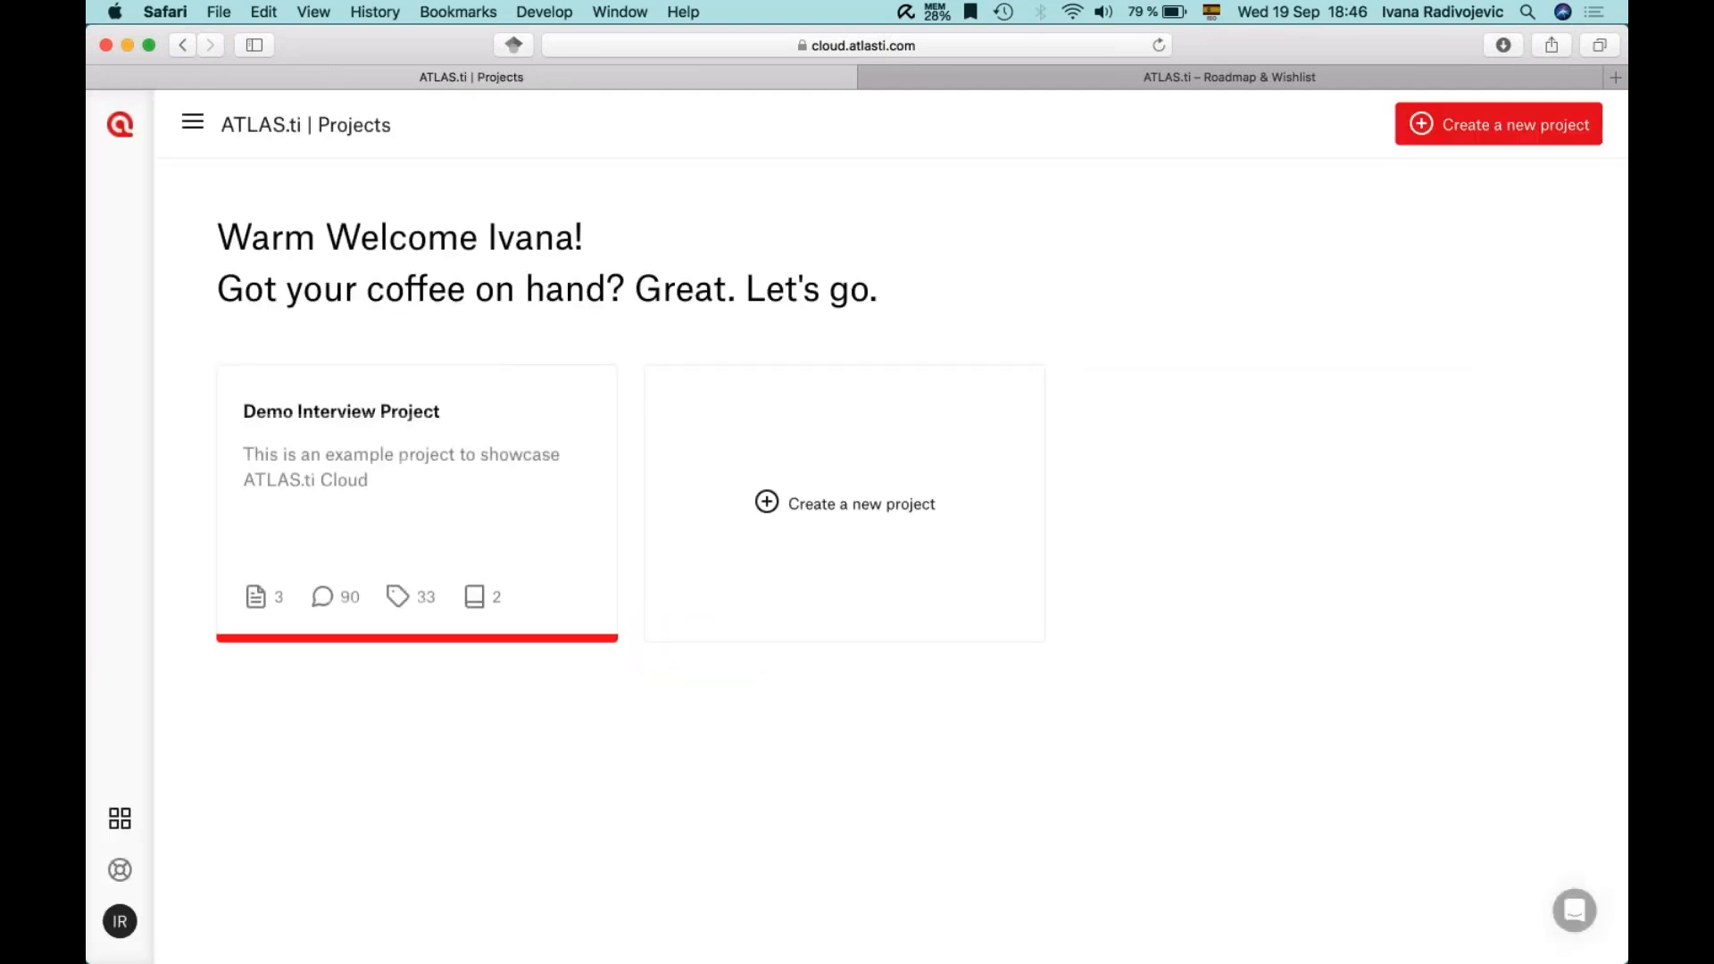
pyautogui.click(371, 402)
pyautogui.click(405, 303)
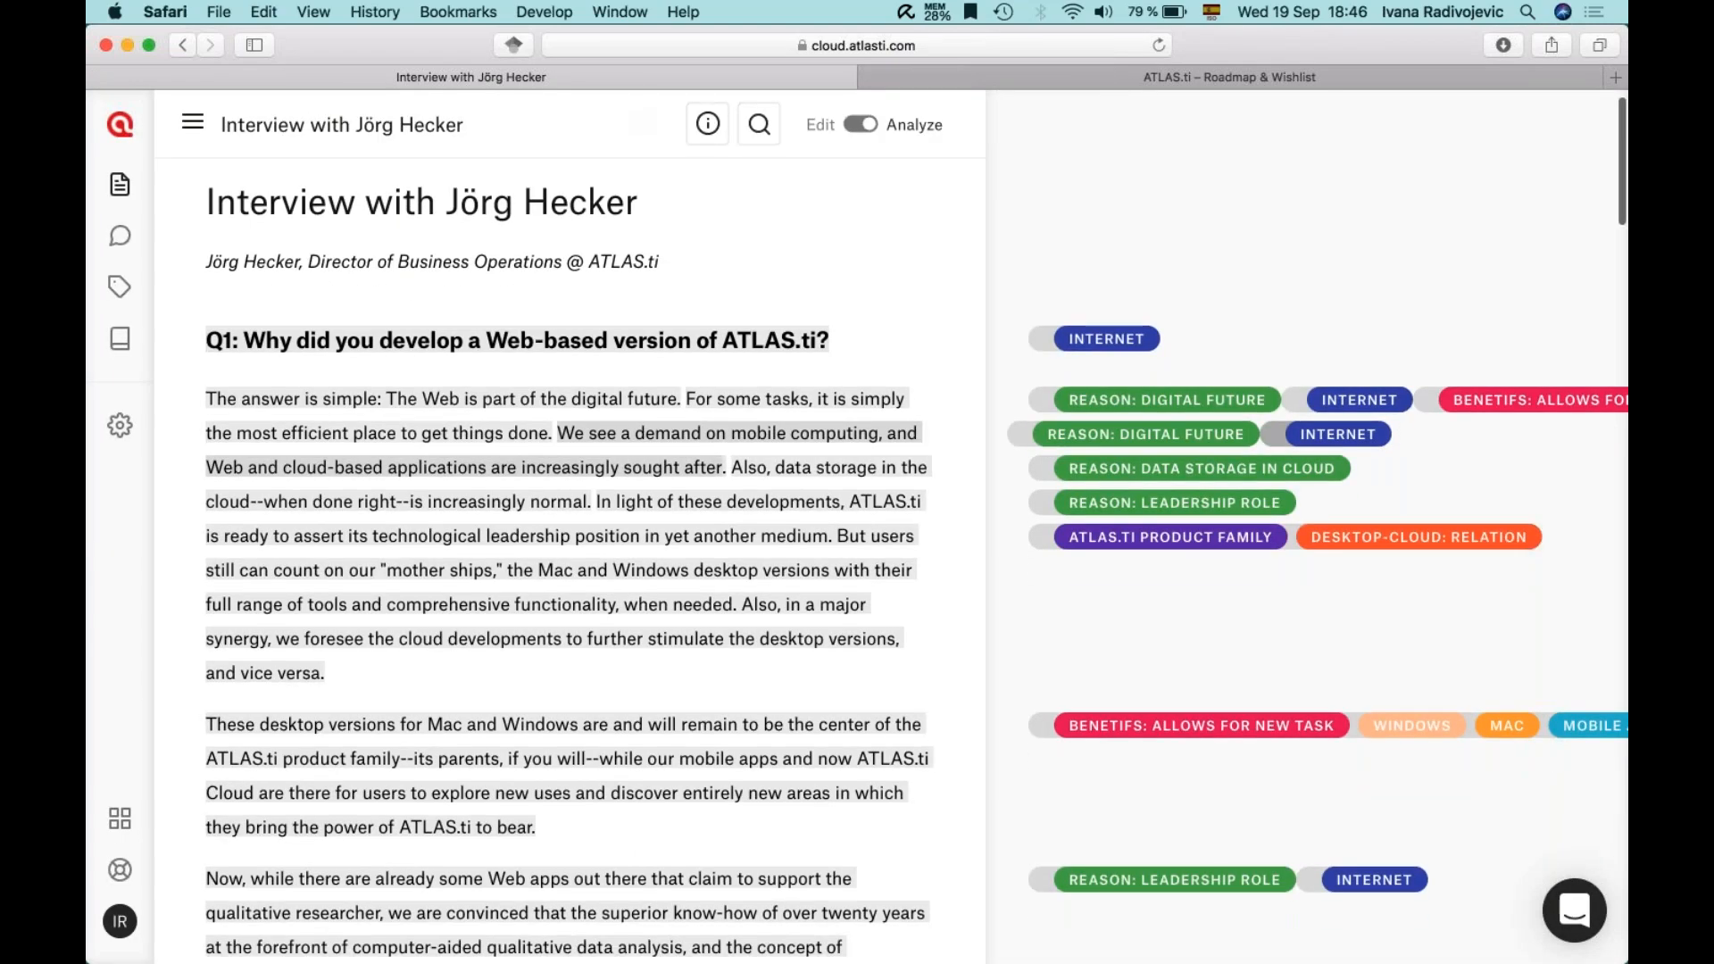
# - Open the Memos page, which lists Data analysis and Demo Research Diary
pyautogui.scroll(-2, 1179, 473)
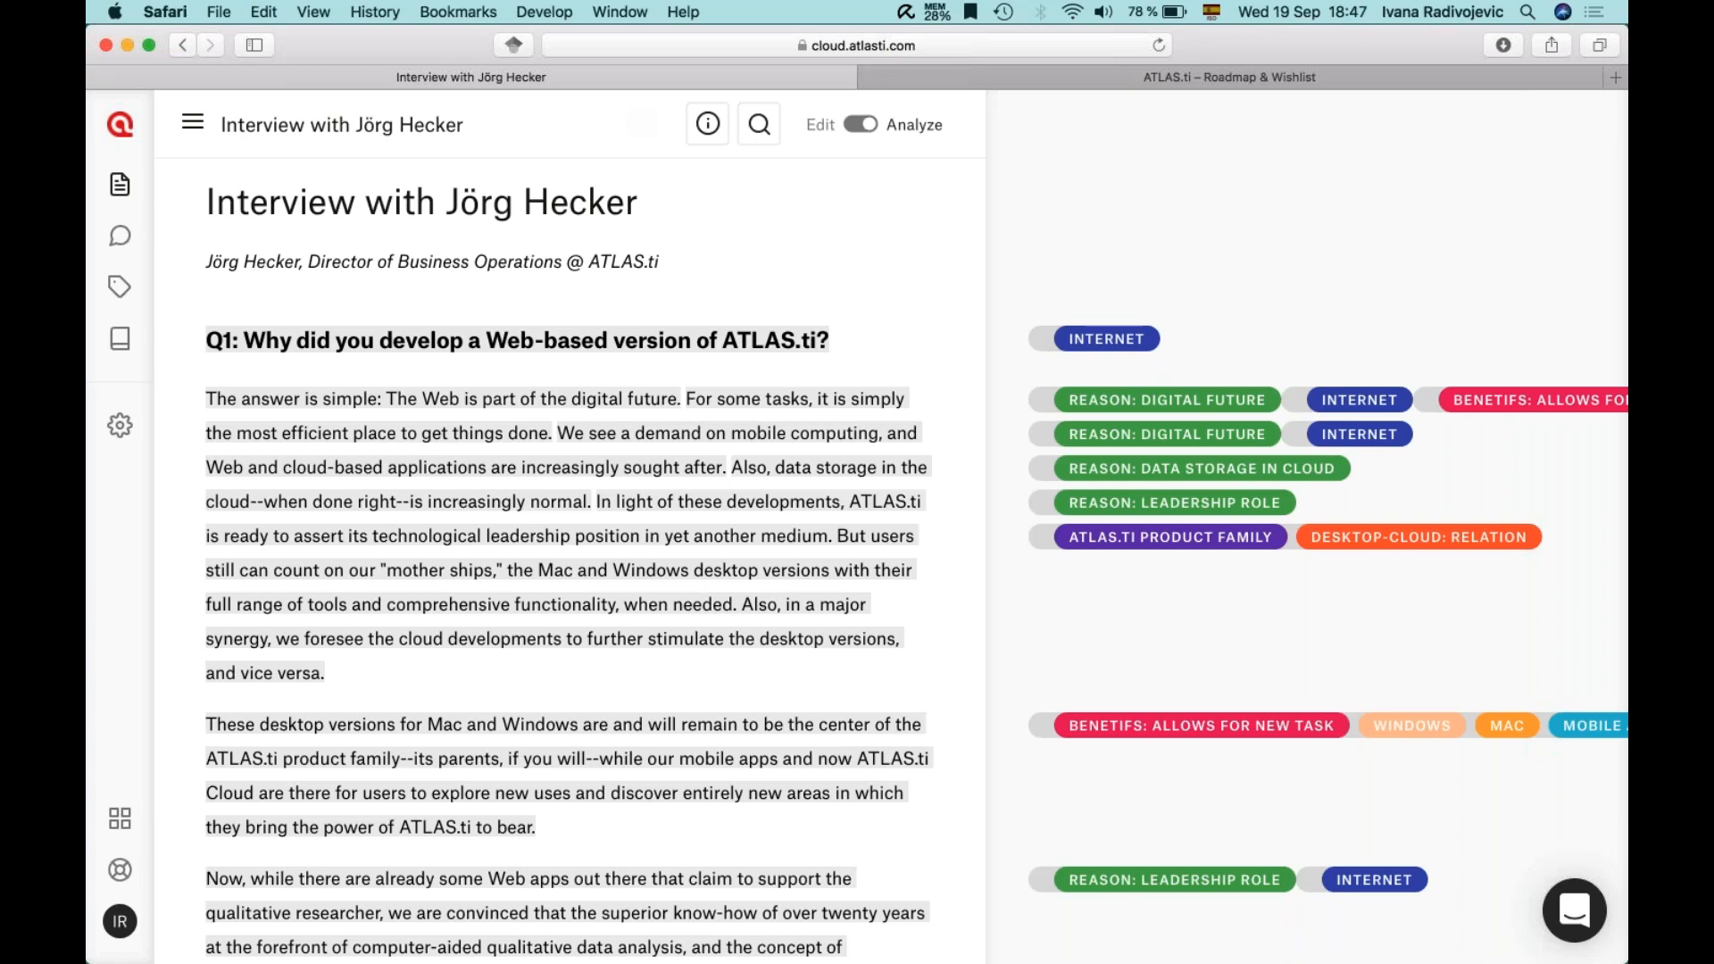
pyautogui.click(120, 338)
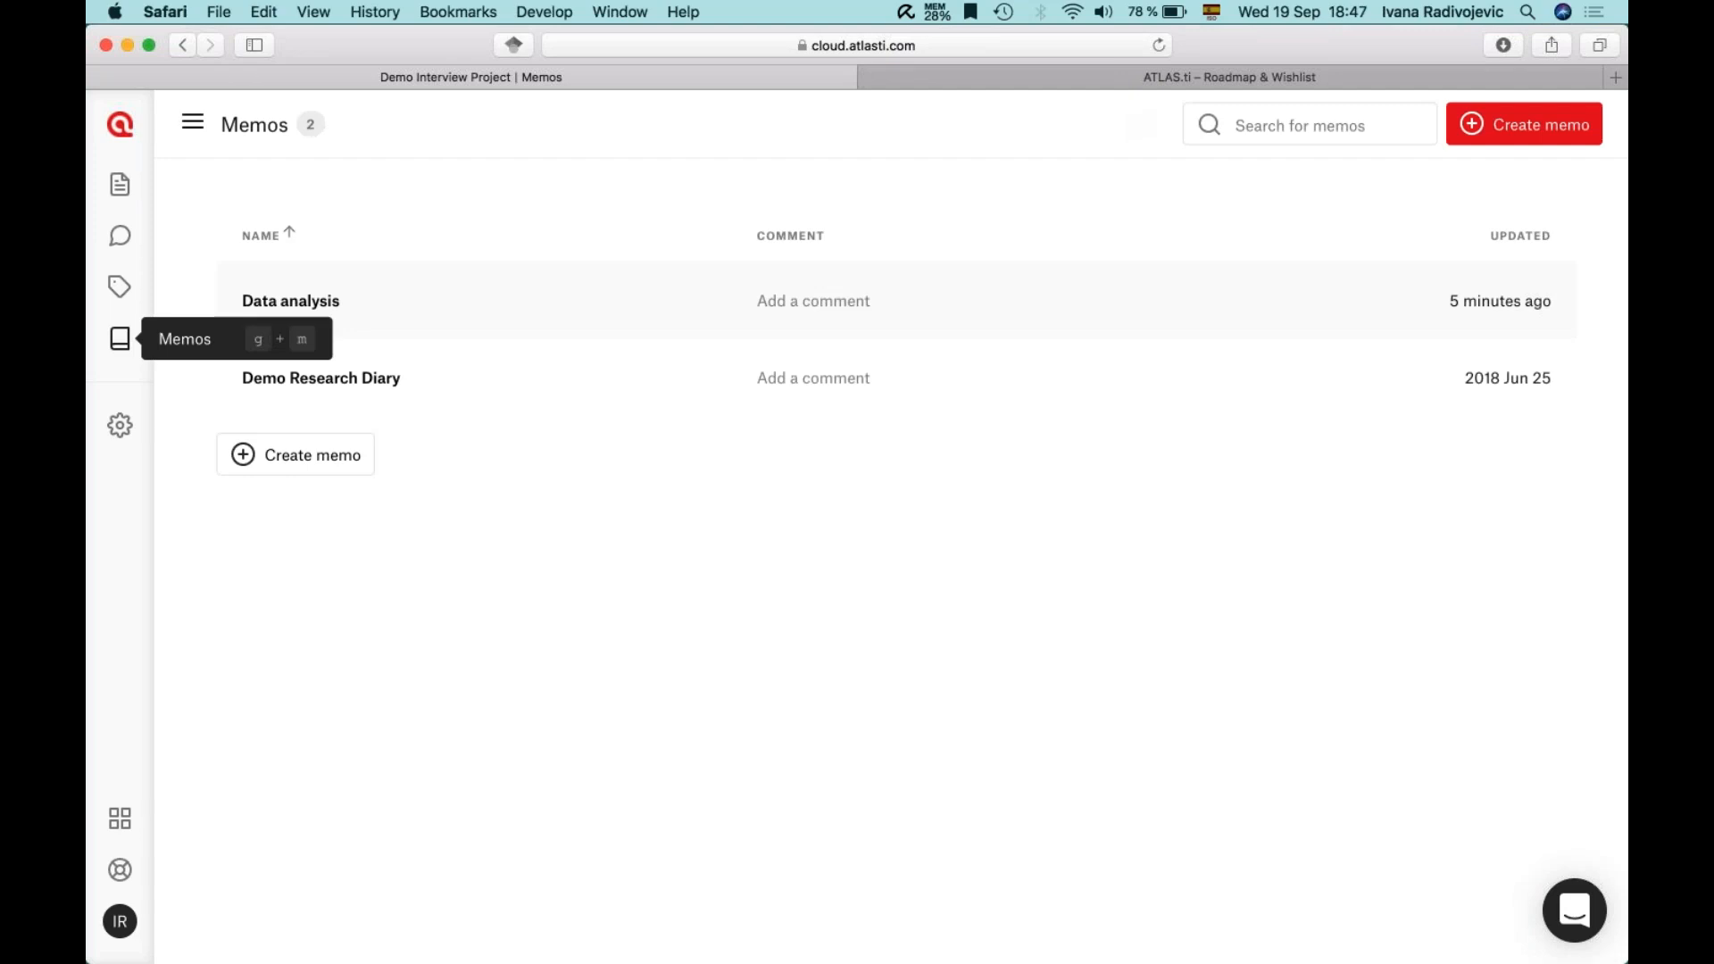
# - Create a 'Teamwork' memo listing Roles, Schedule and "Bulletin board", then return to the memo list
pyautogui.click(283, 456)
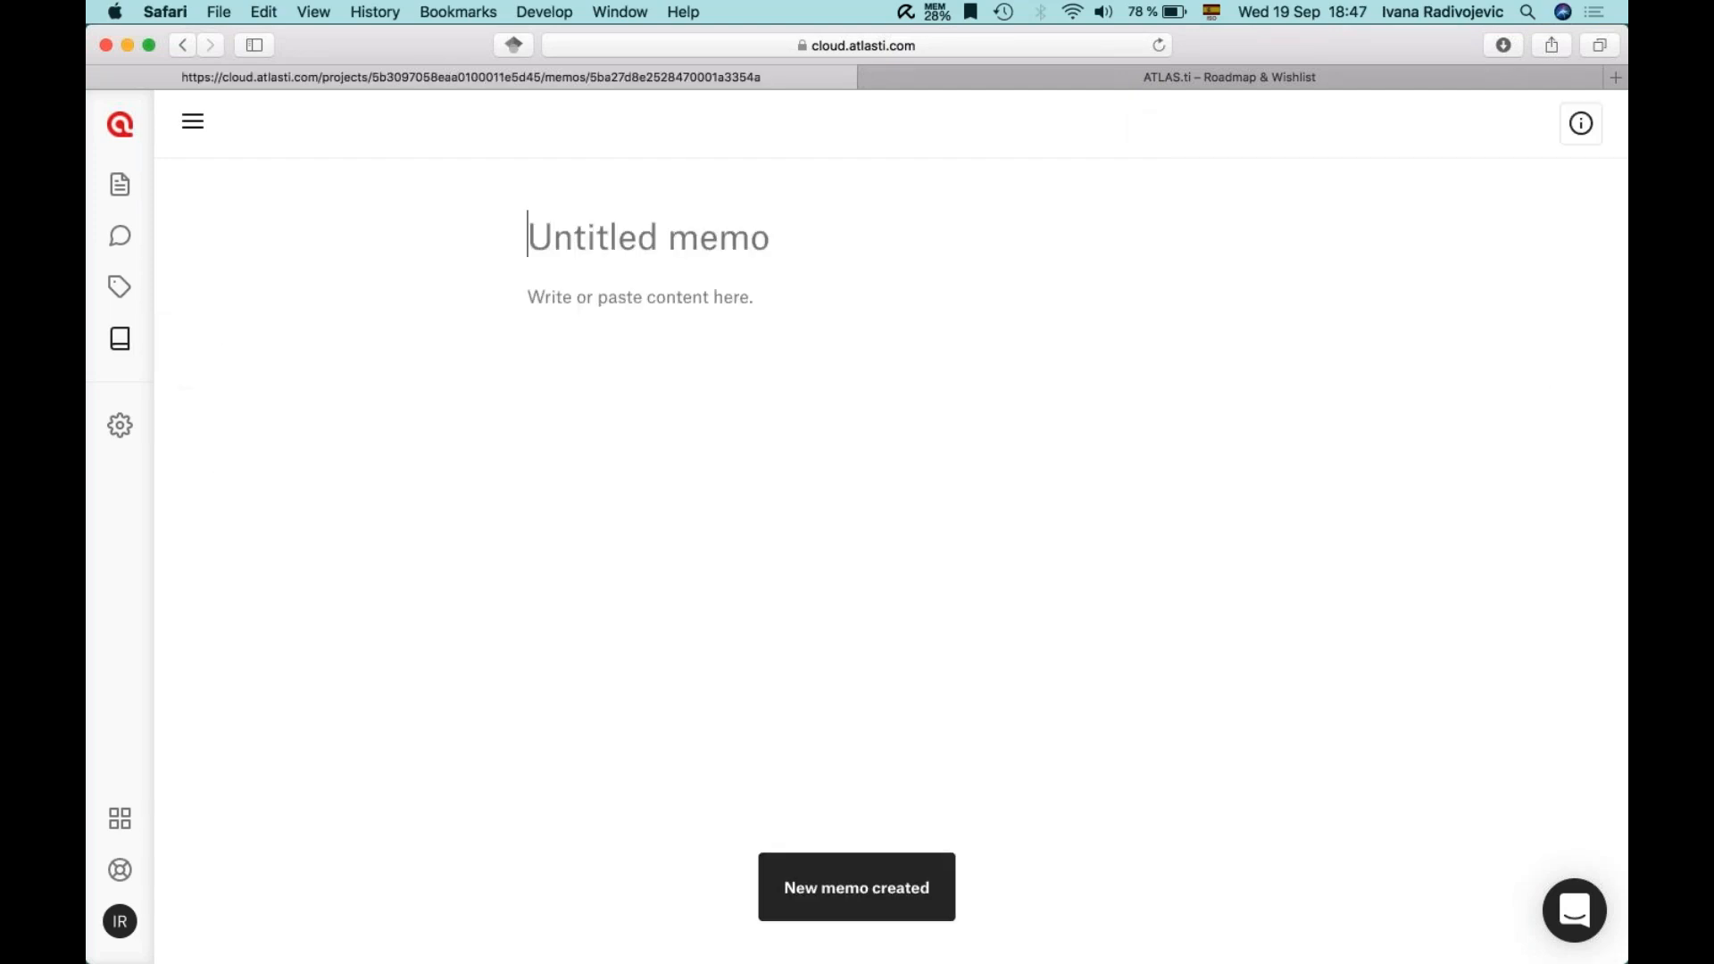
pyautogui.write('Teamwork')
pyautogui.click(703, 295)
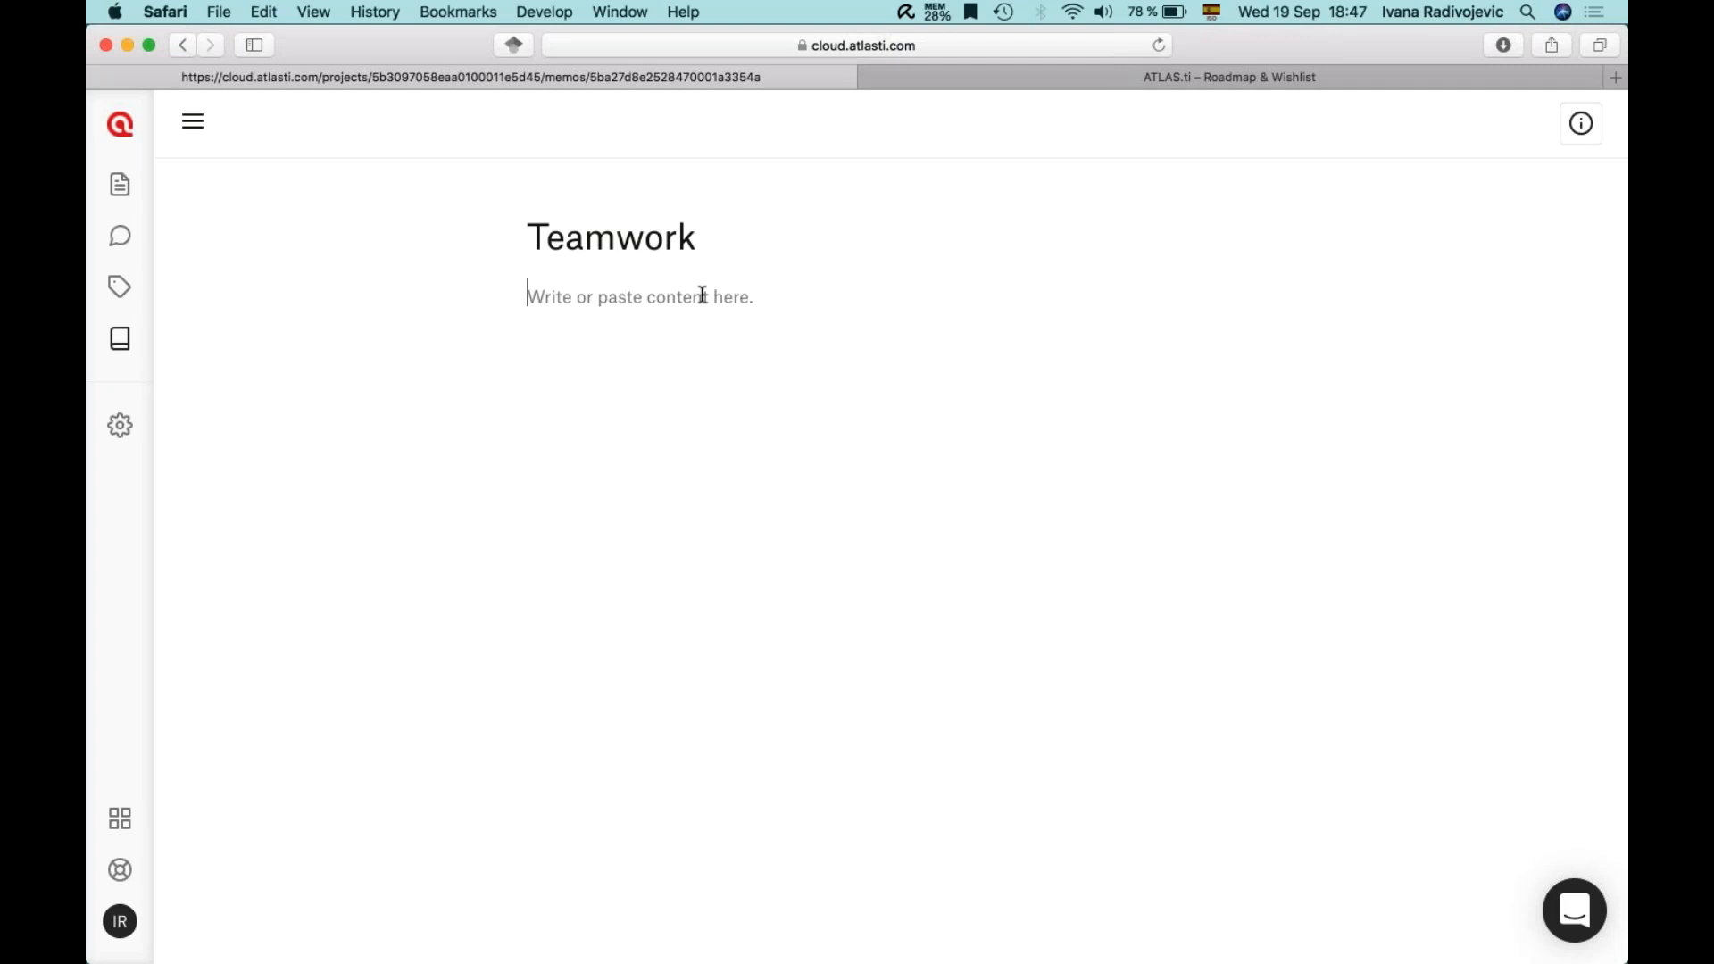
pyautogui.write('Roles')
pyautogui.press('Return')
pyautogui.write('Schedule')
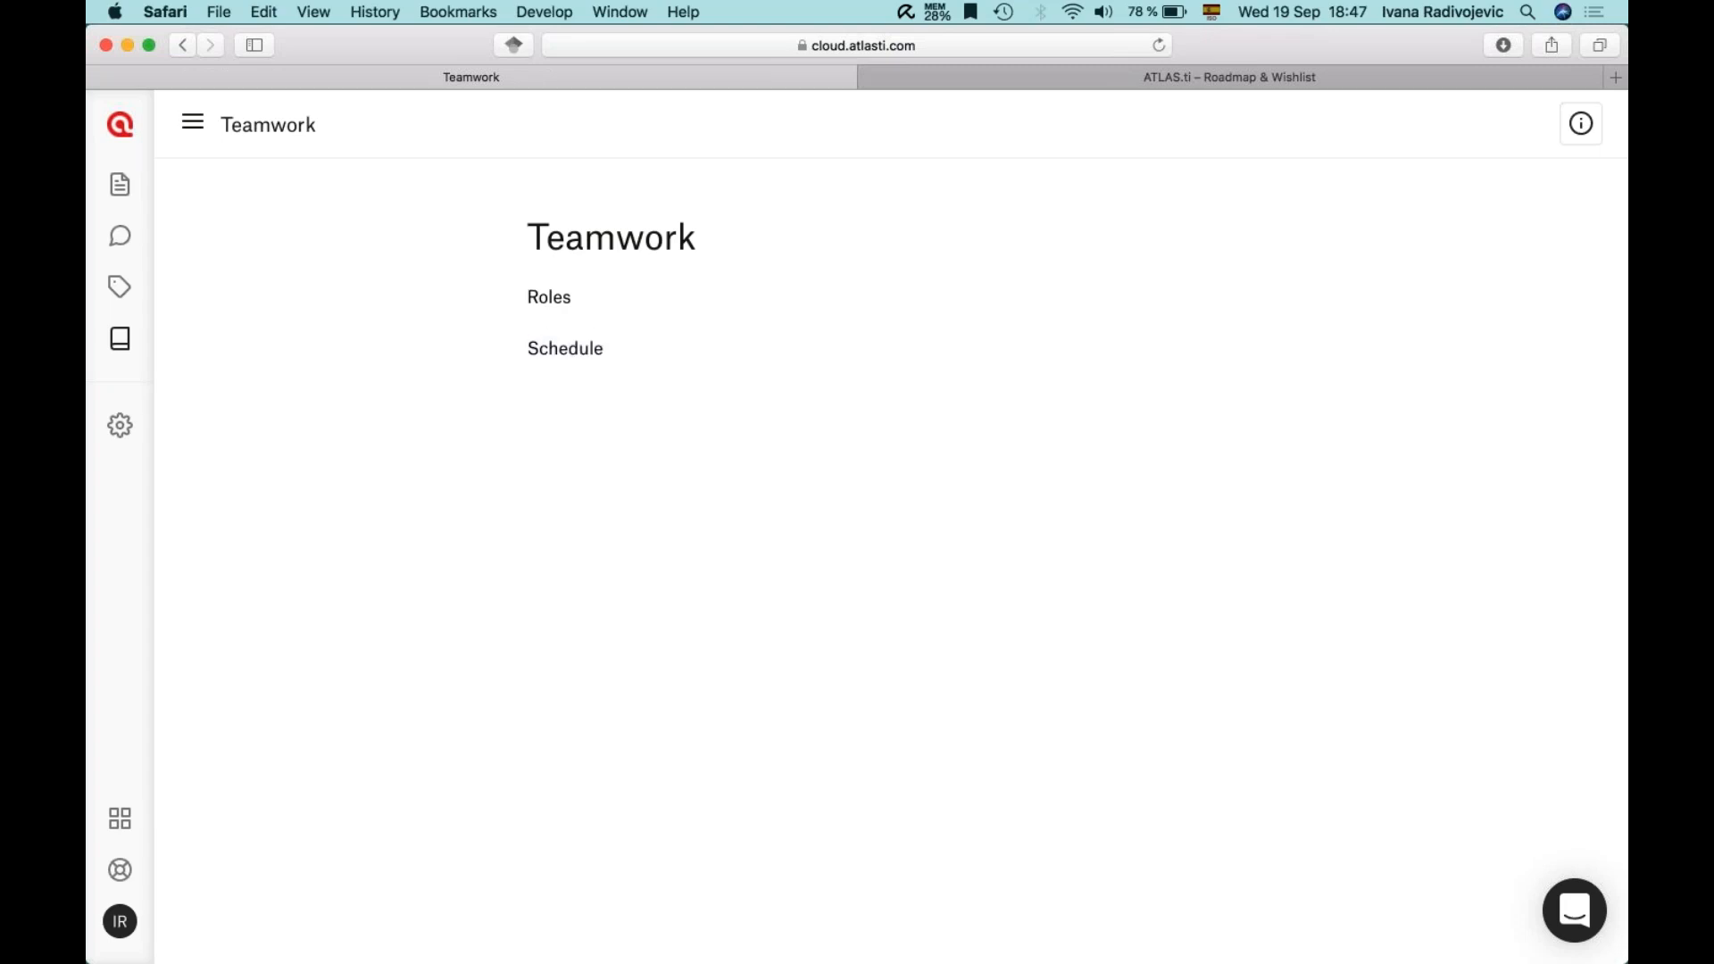
pyautogui.press('Return')
pyautogui.write('Bulletin board"')
pyautogui.click(529, 400)
pyautogui.write('"')
pyautogui.click(120, 426)
pyautogui.click(120, 338)
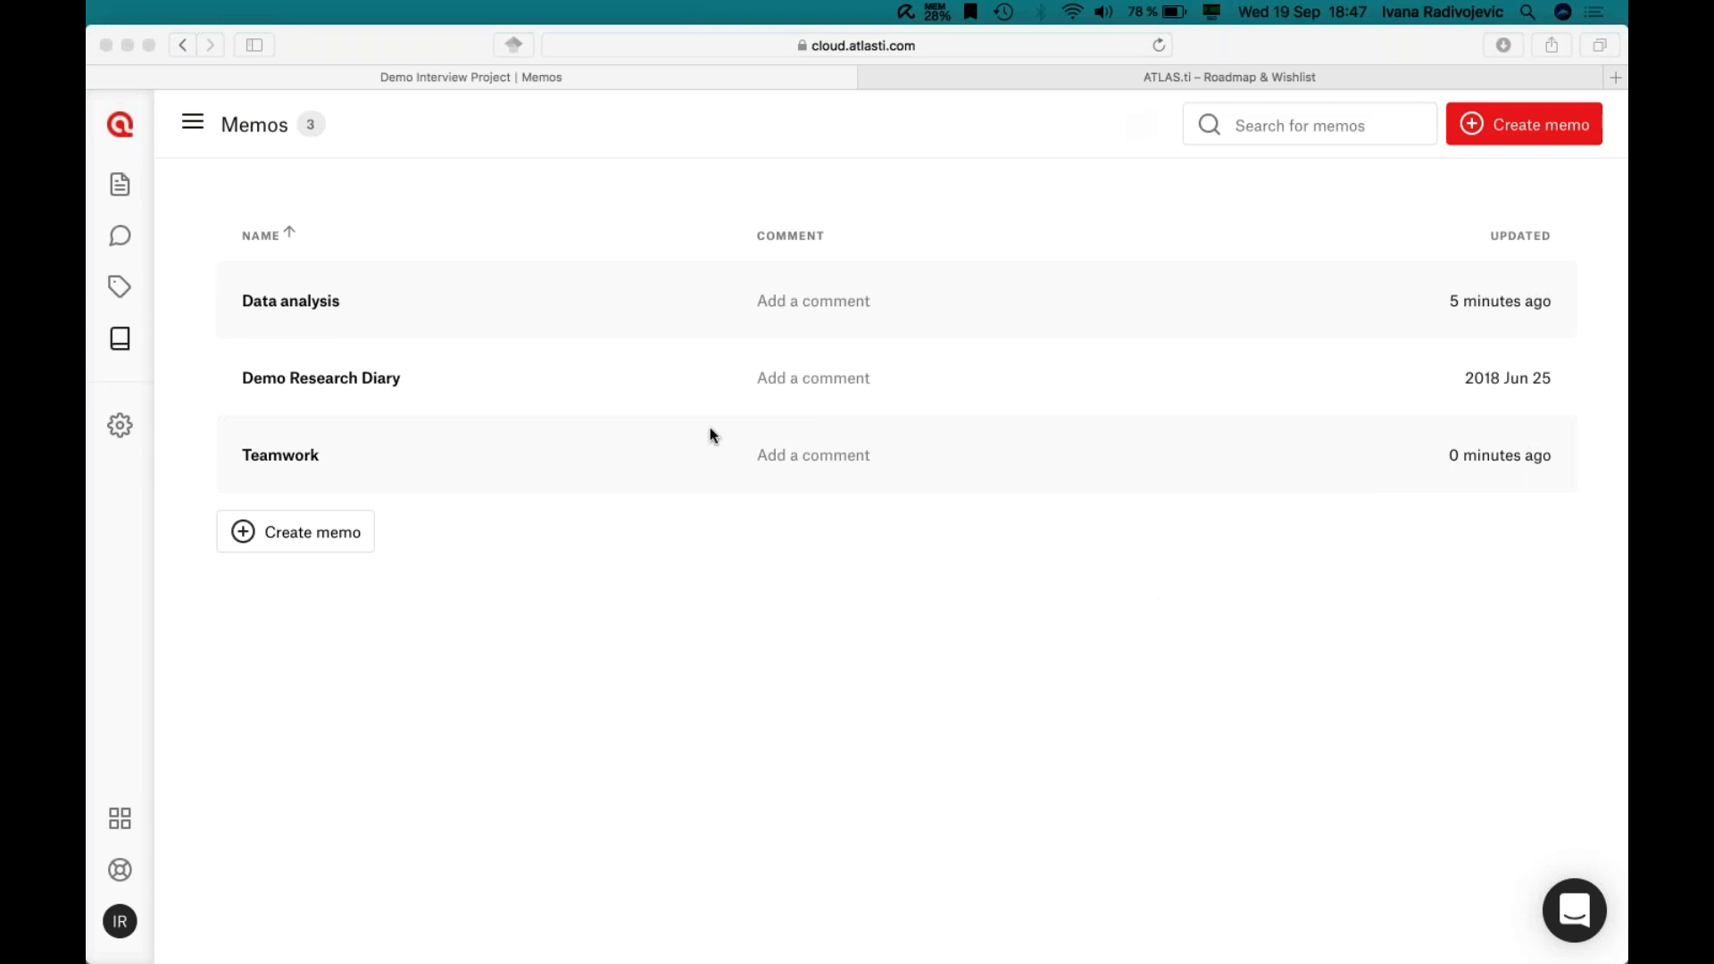
# - Show the project's Documents list after a brief look at the Roadmap & Wishlist tab
pyautogui.click(120, 185)
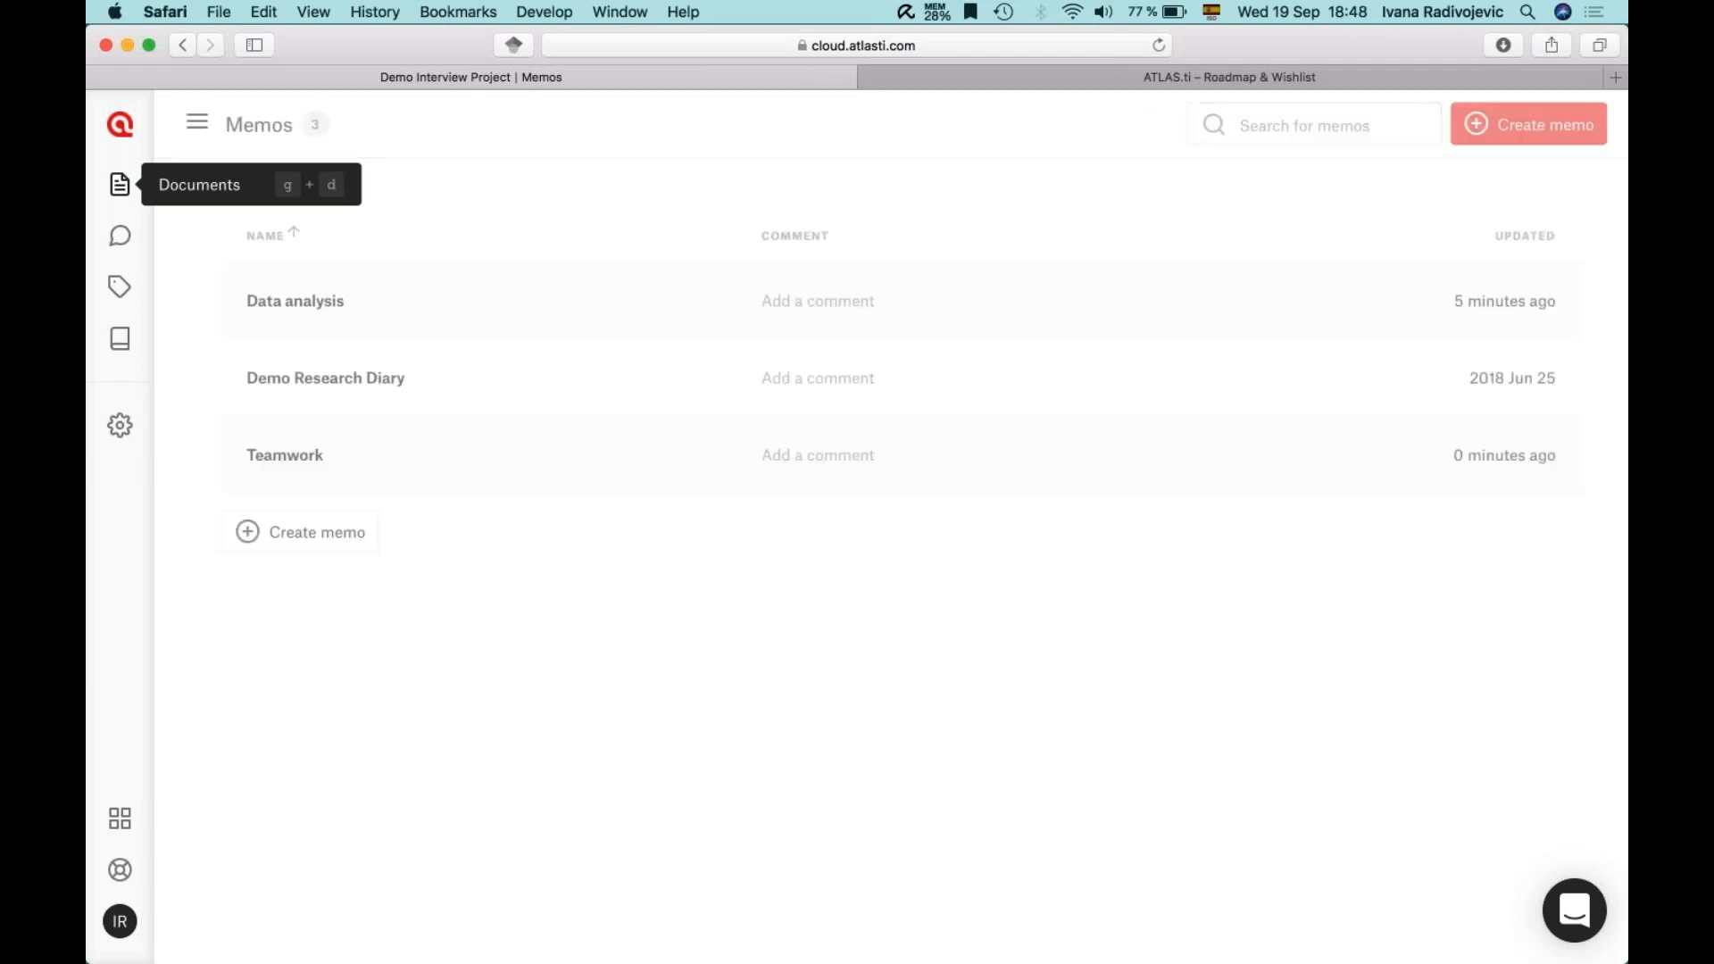
pyautogui.click(120, 185)
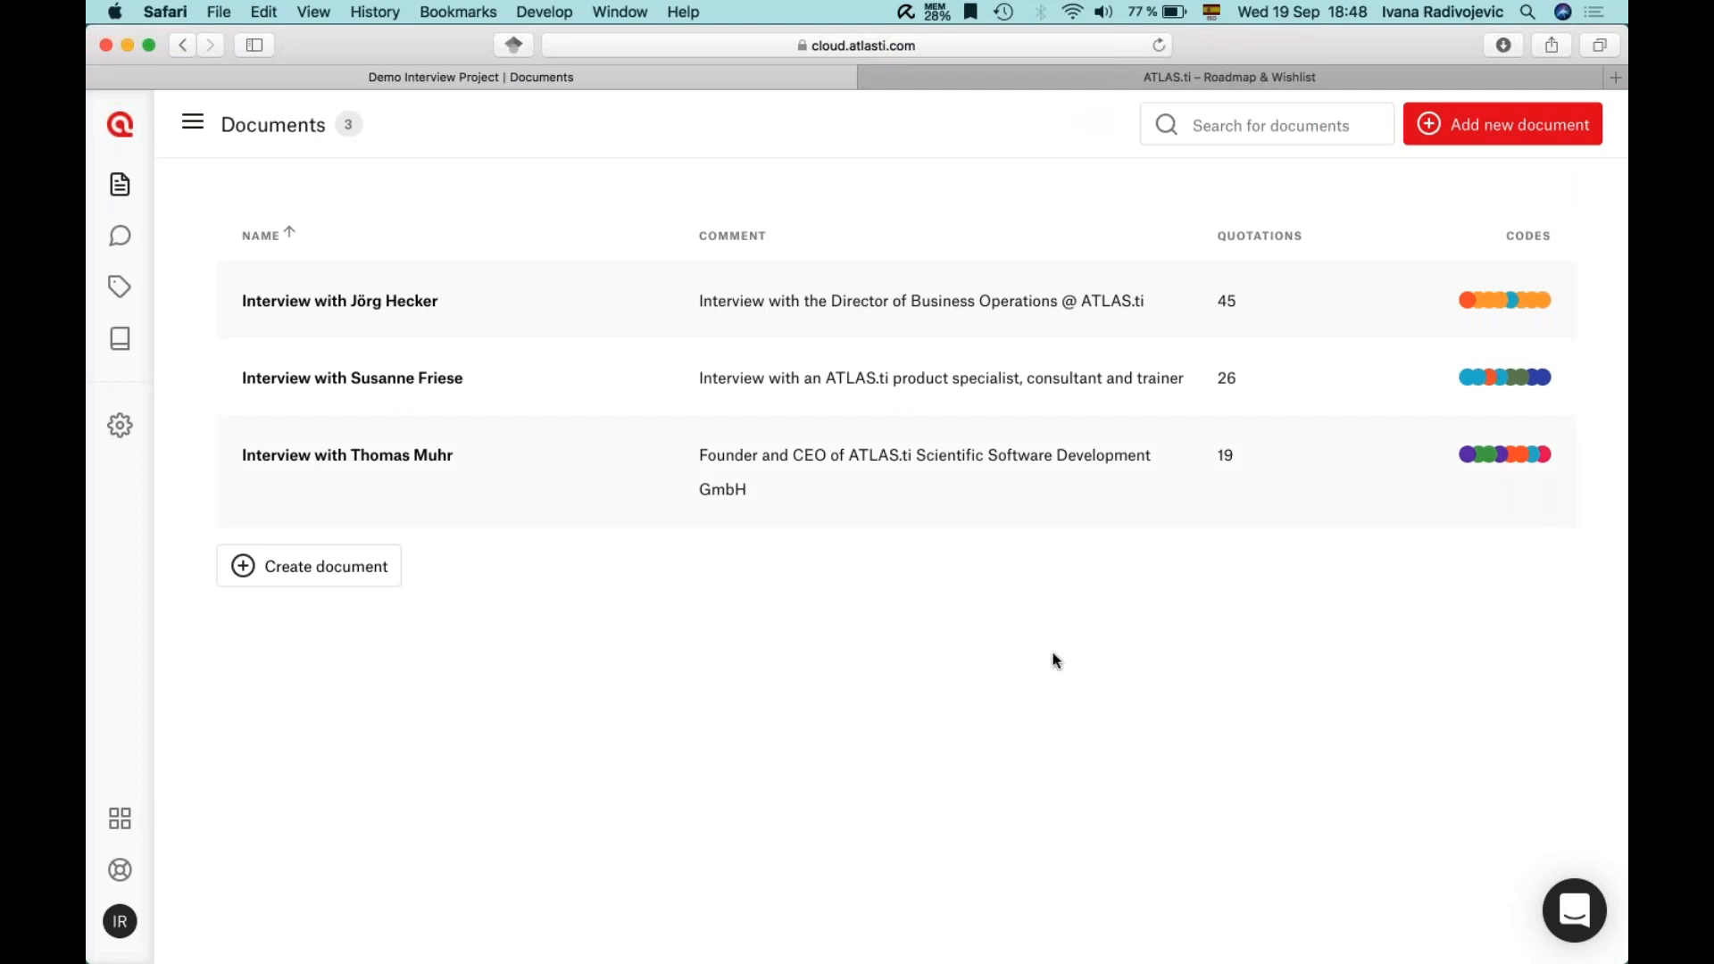
pyautogui.click(1007, 77)
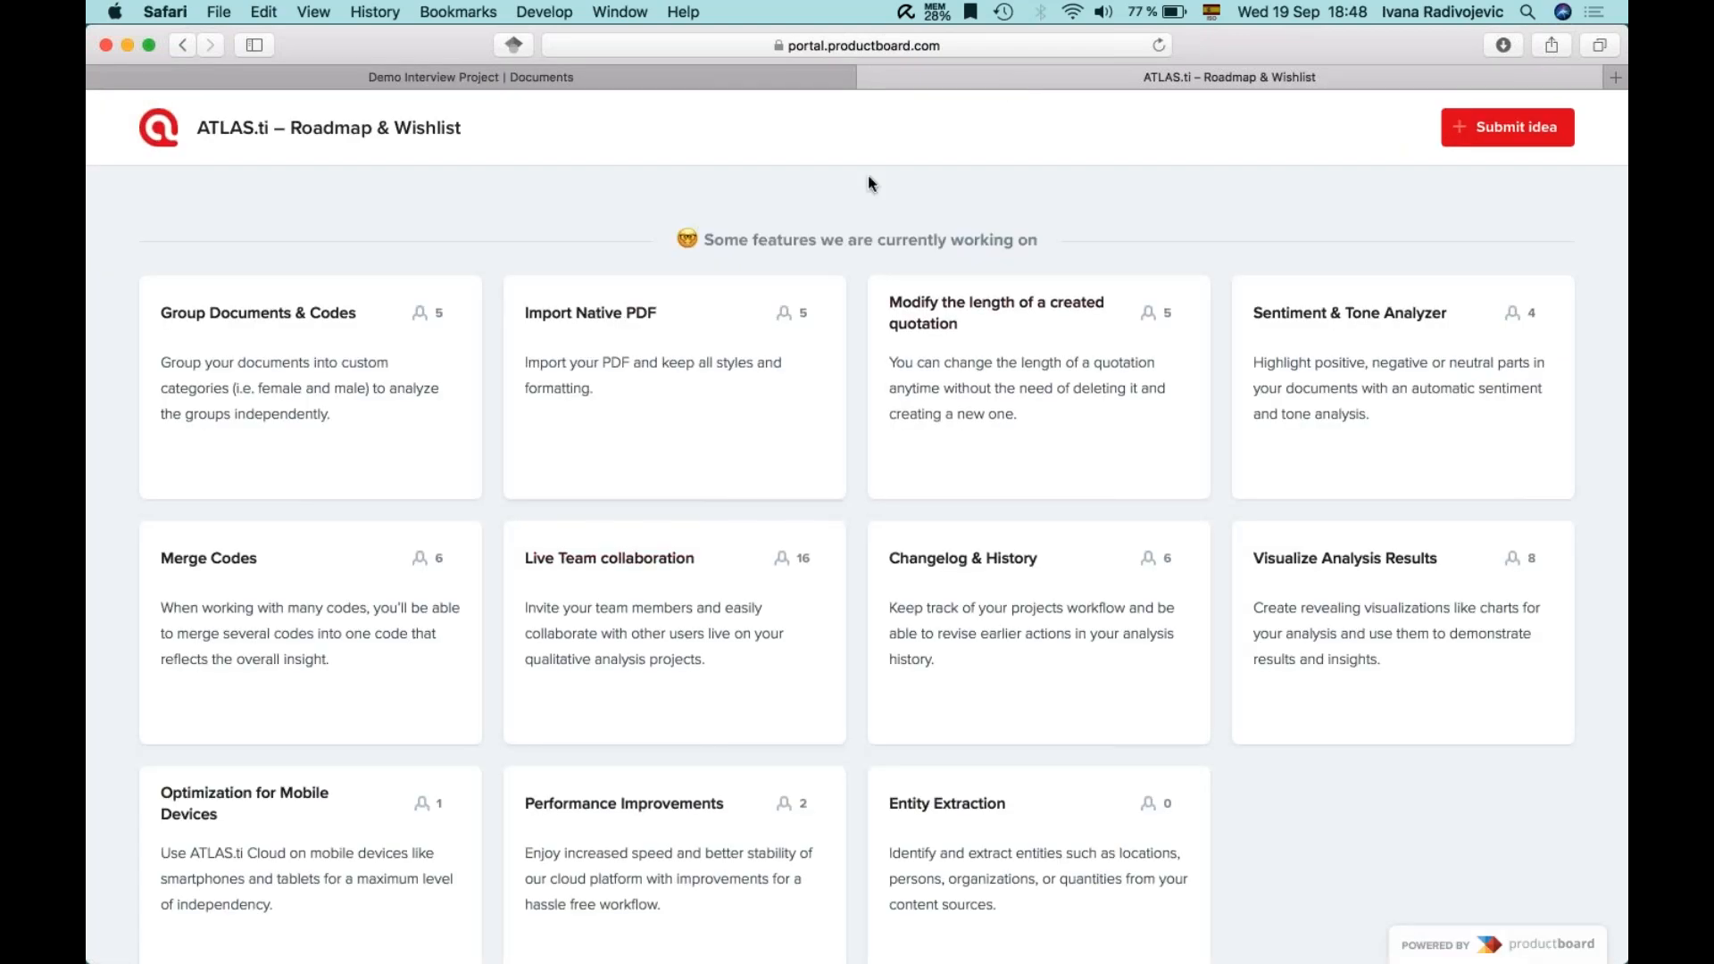
pyautogui.click(671, 80)
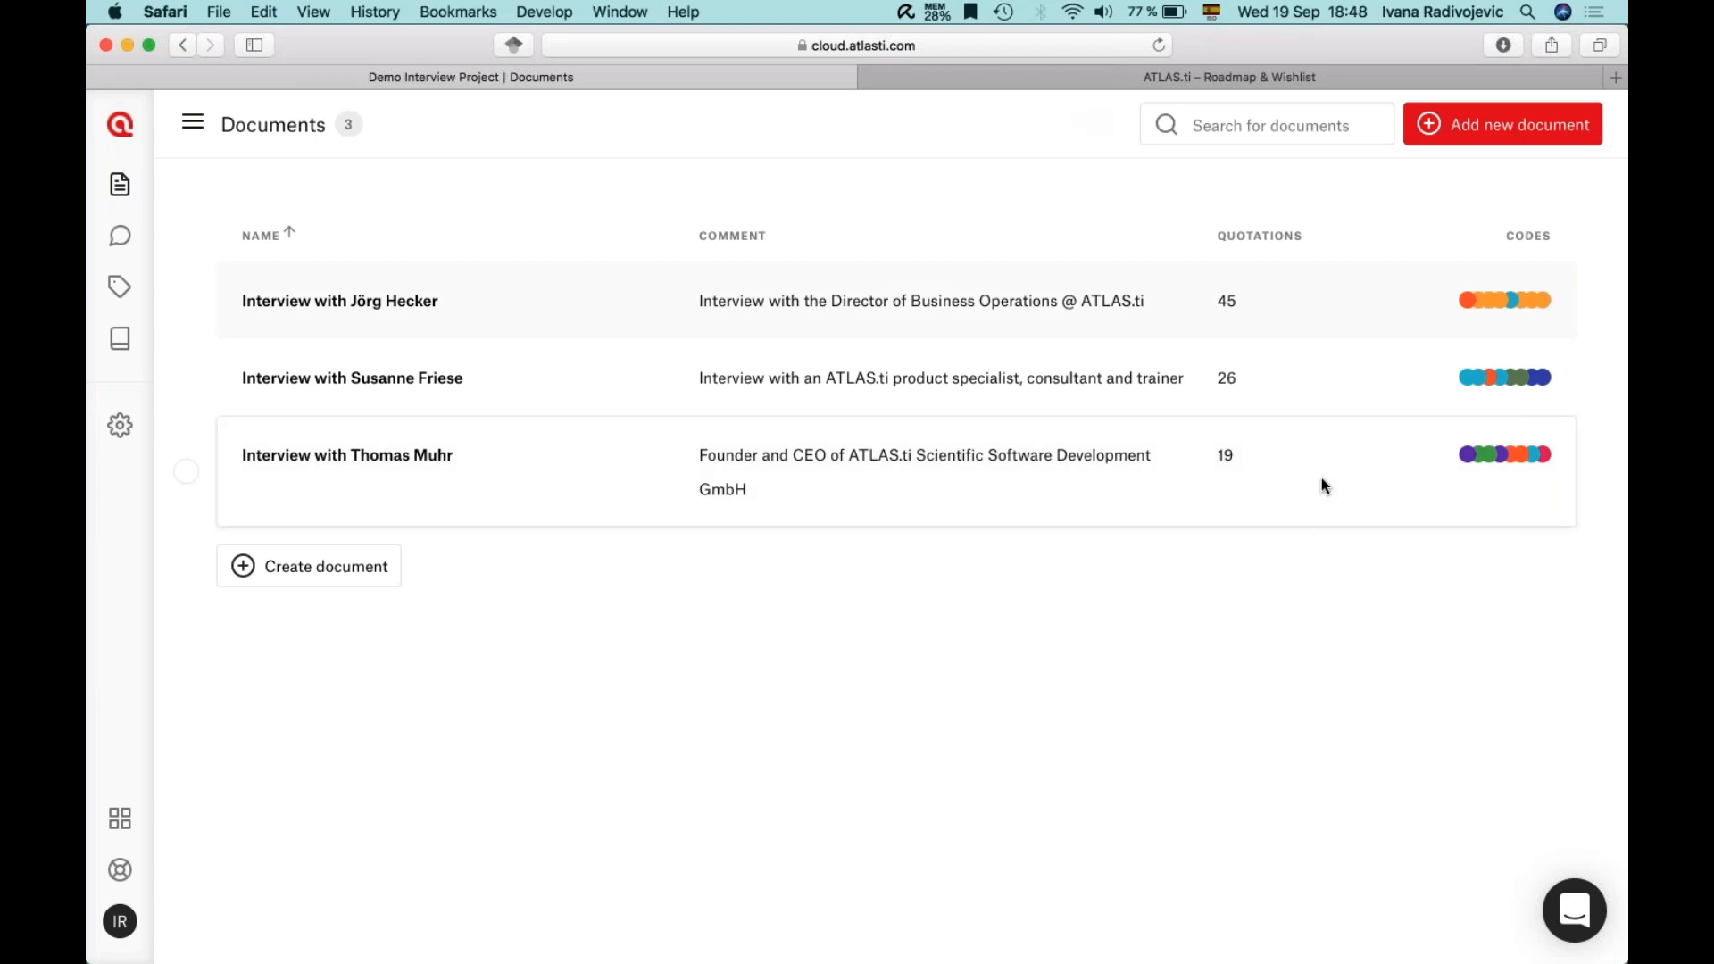
# - Come back to the browser and bring the Roadmap & Wishlist tab to the front
pyautogui.press('super+Tab')
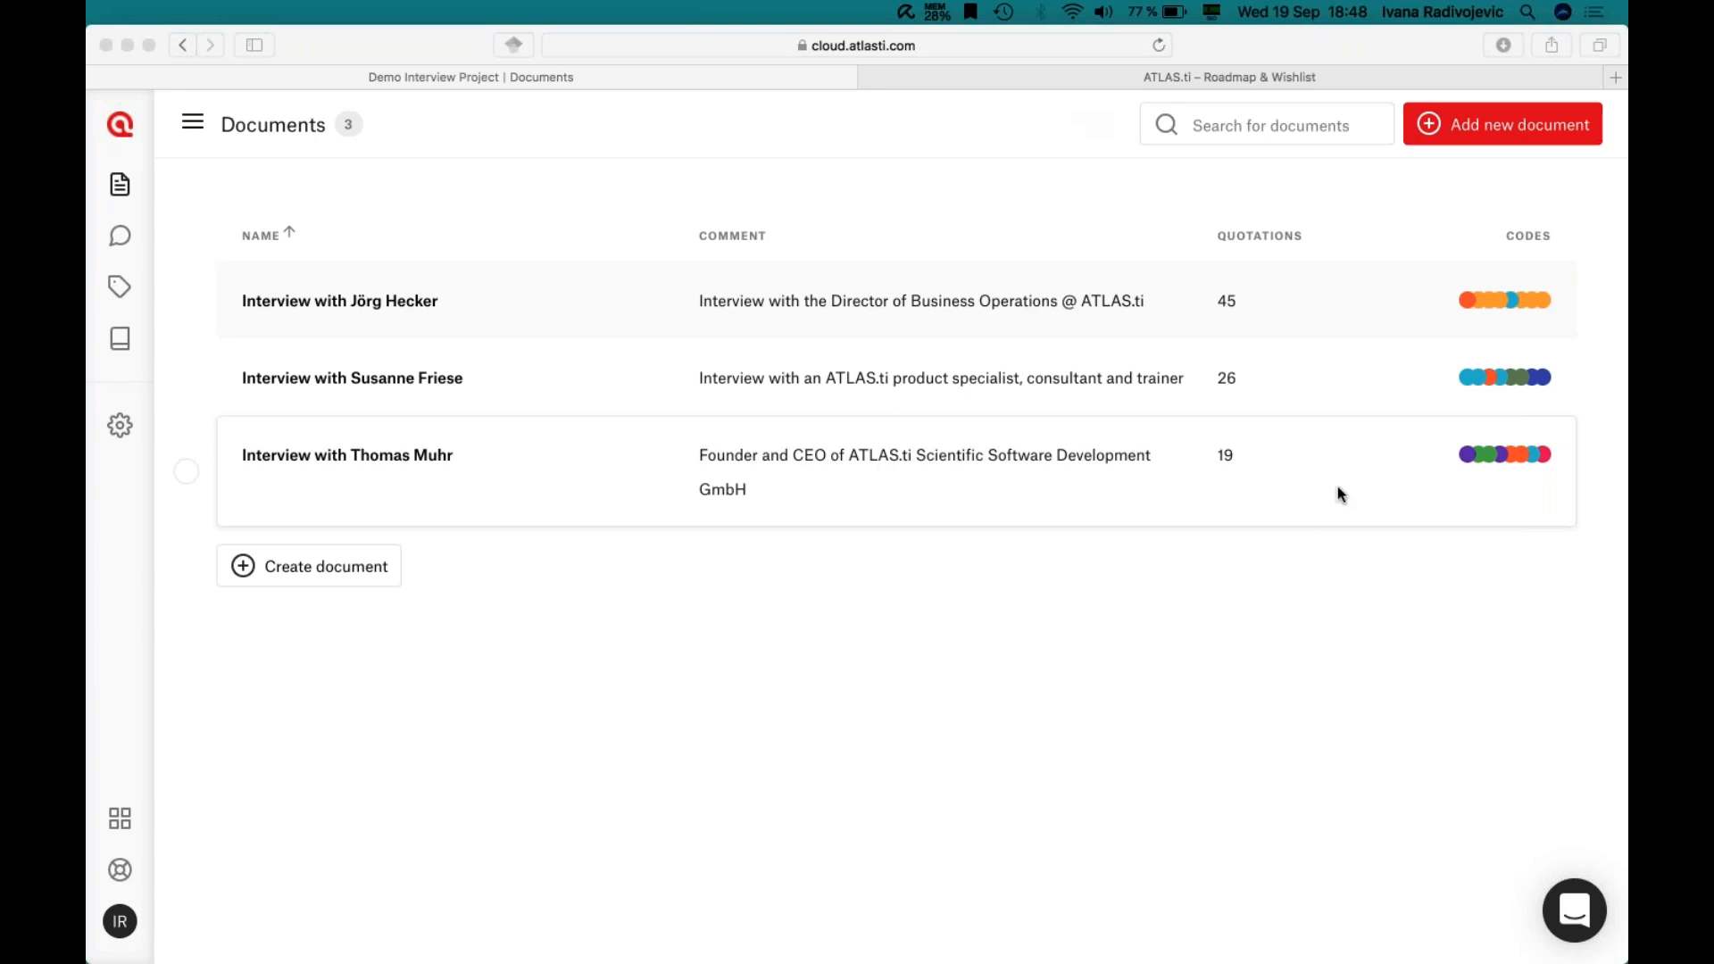
pyautogui.press('super+Tab')
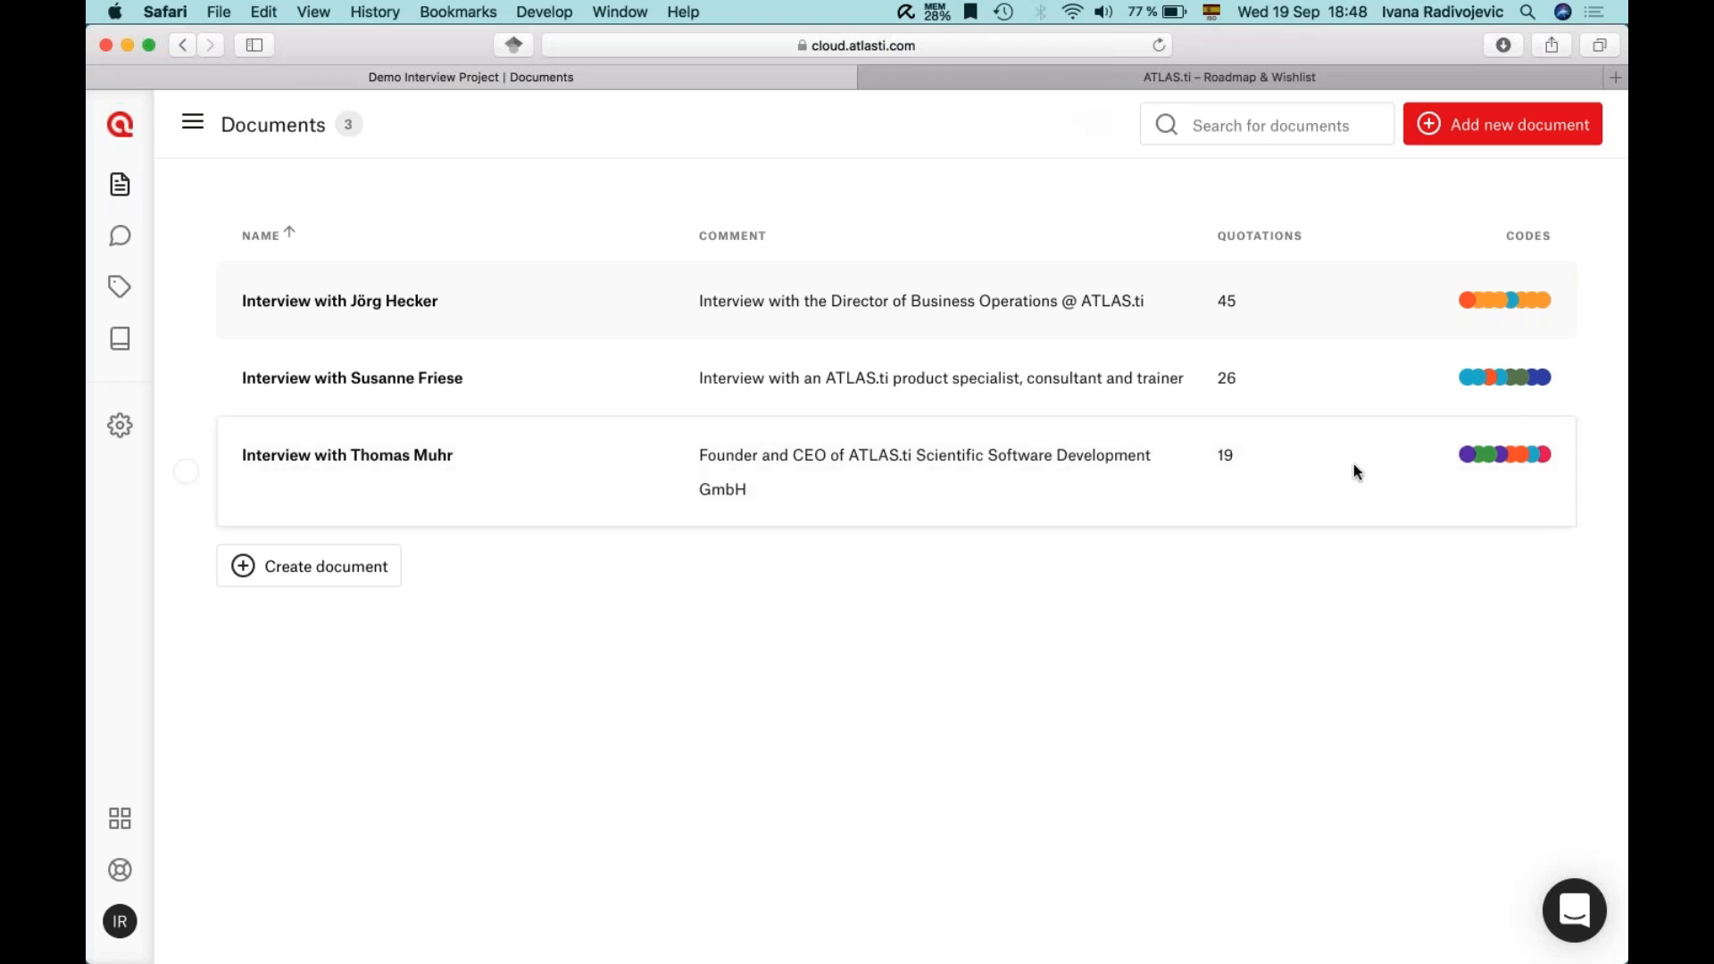
pyautogui.press('super+Tab')
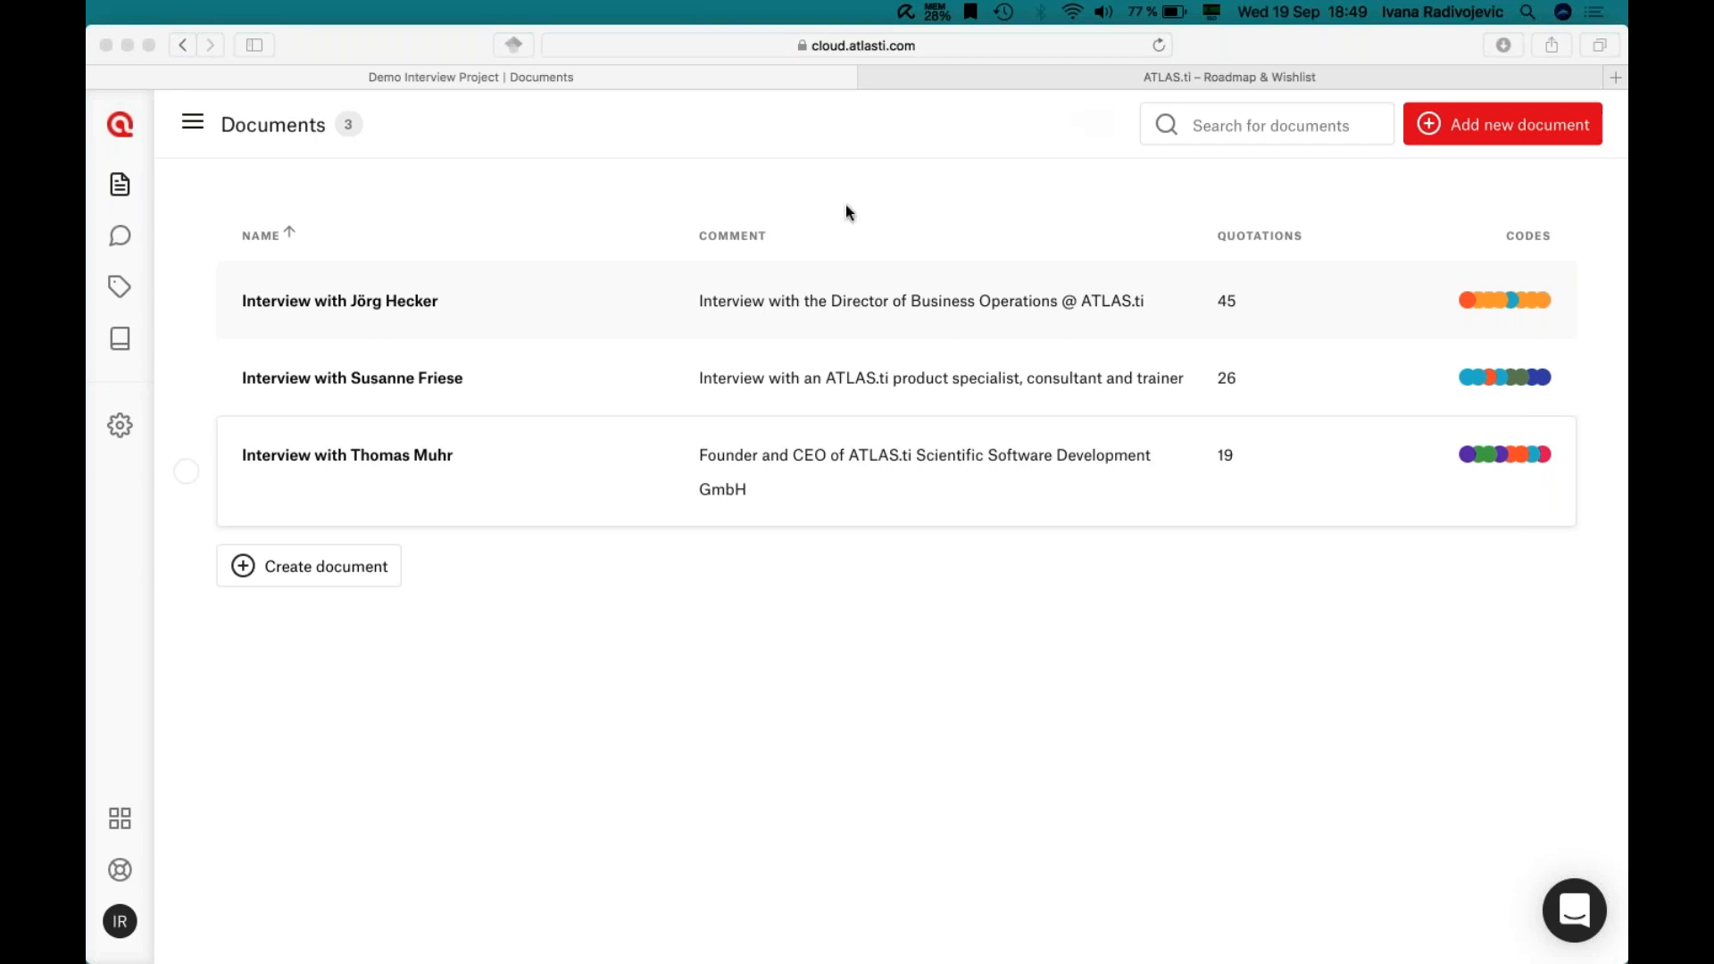
pyautogui.click(953, 207)
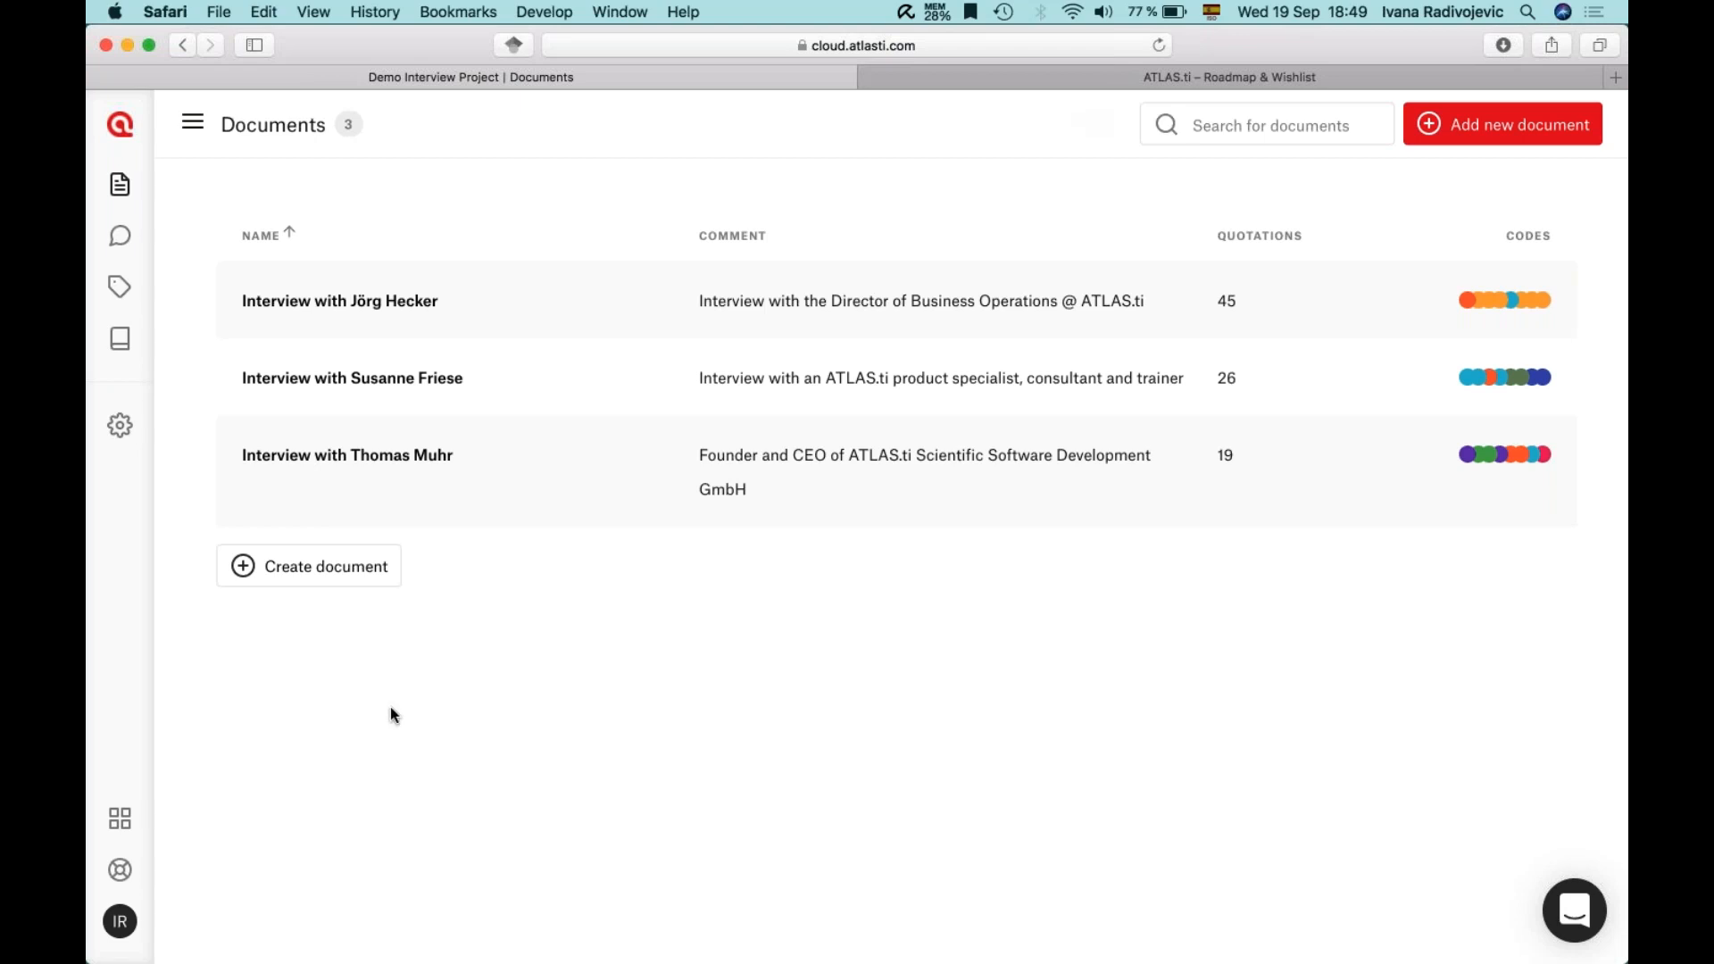
pyautogui.click(1050, 83)
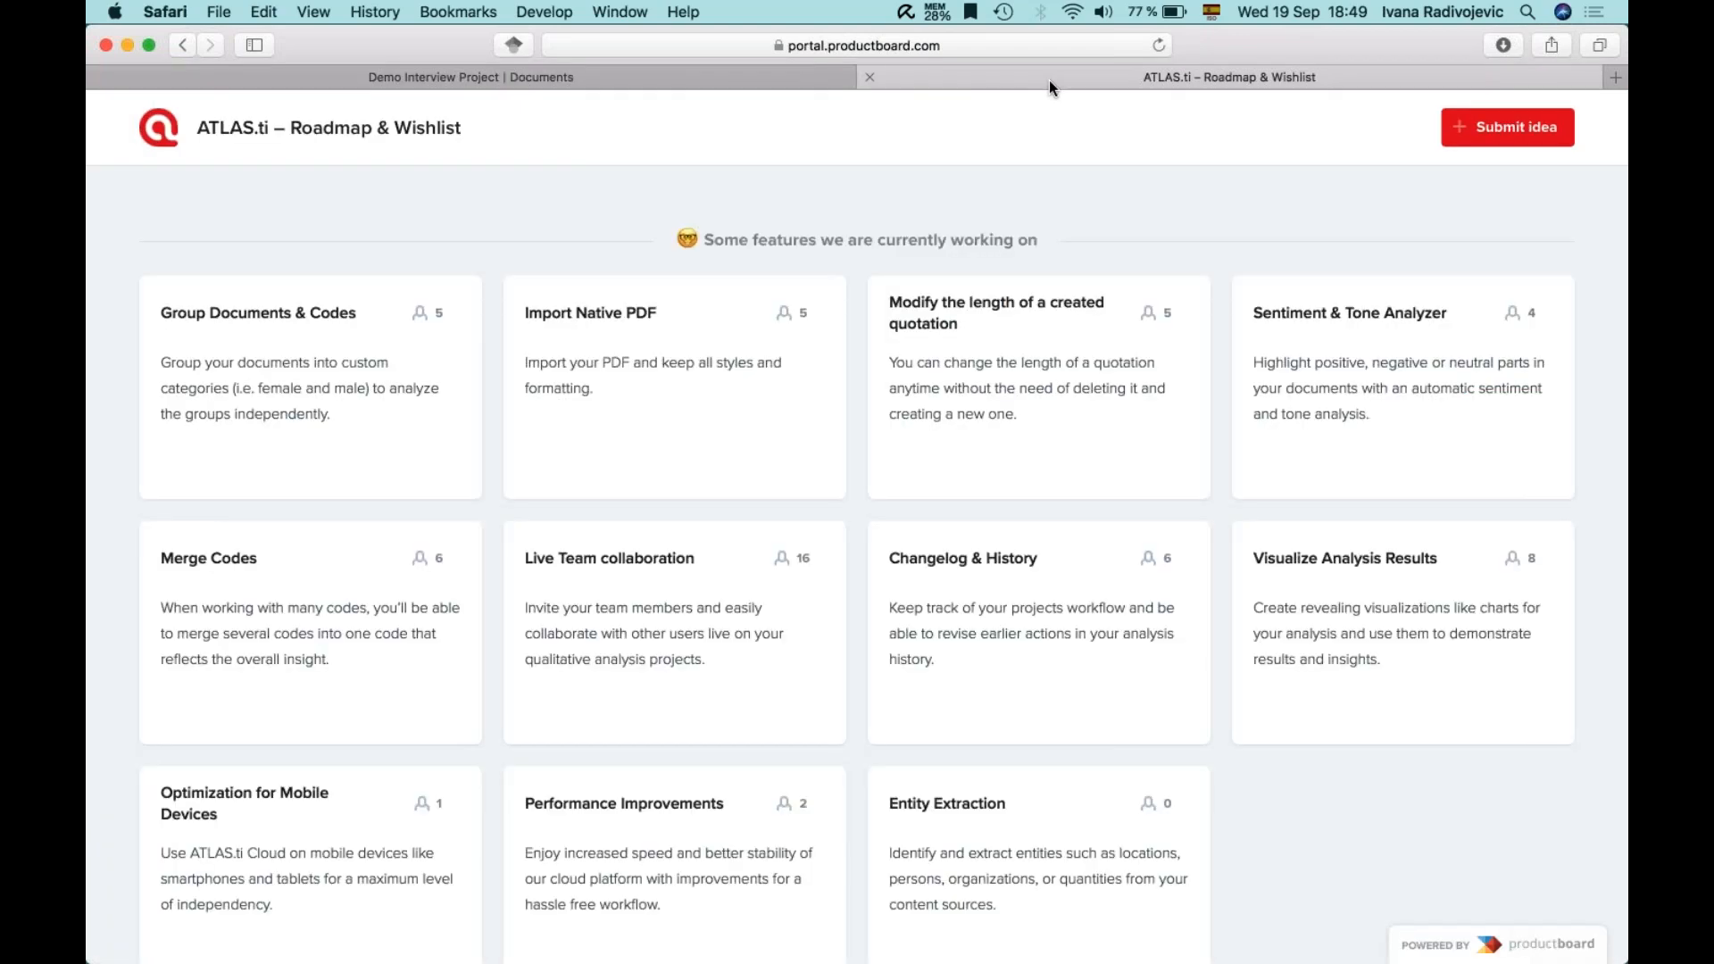
# - Scroll the roadmap, then switch to the Demo Interview Project Documents tab with its three interviews
pyautogui.scroll(-2, 991, 500)
pyautogui.click(535, 80)
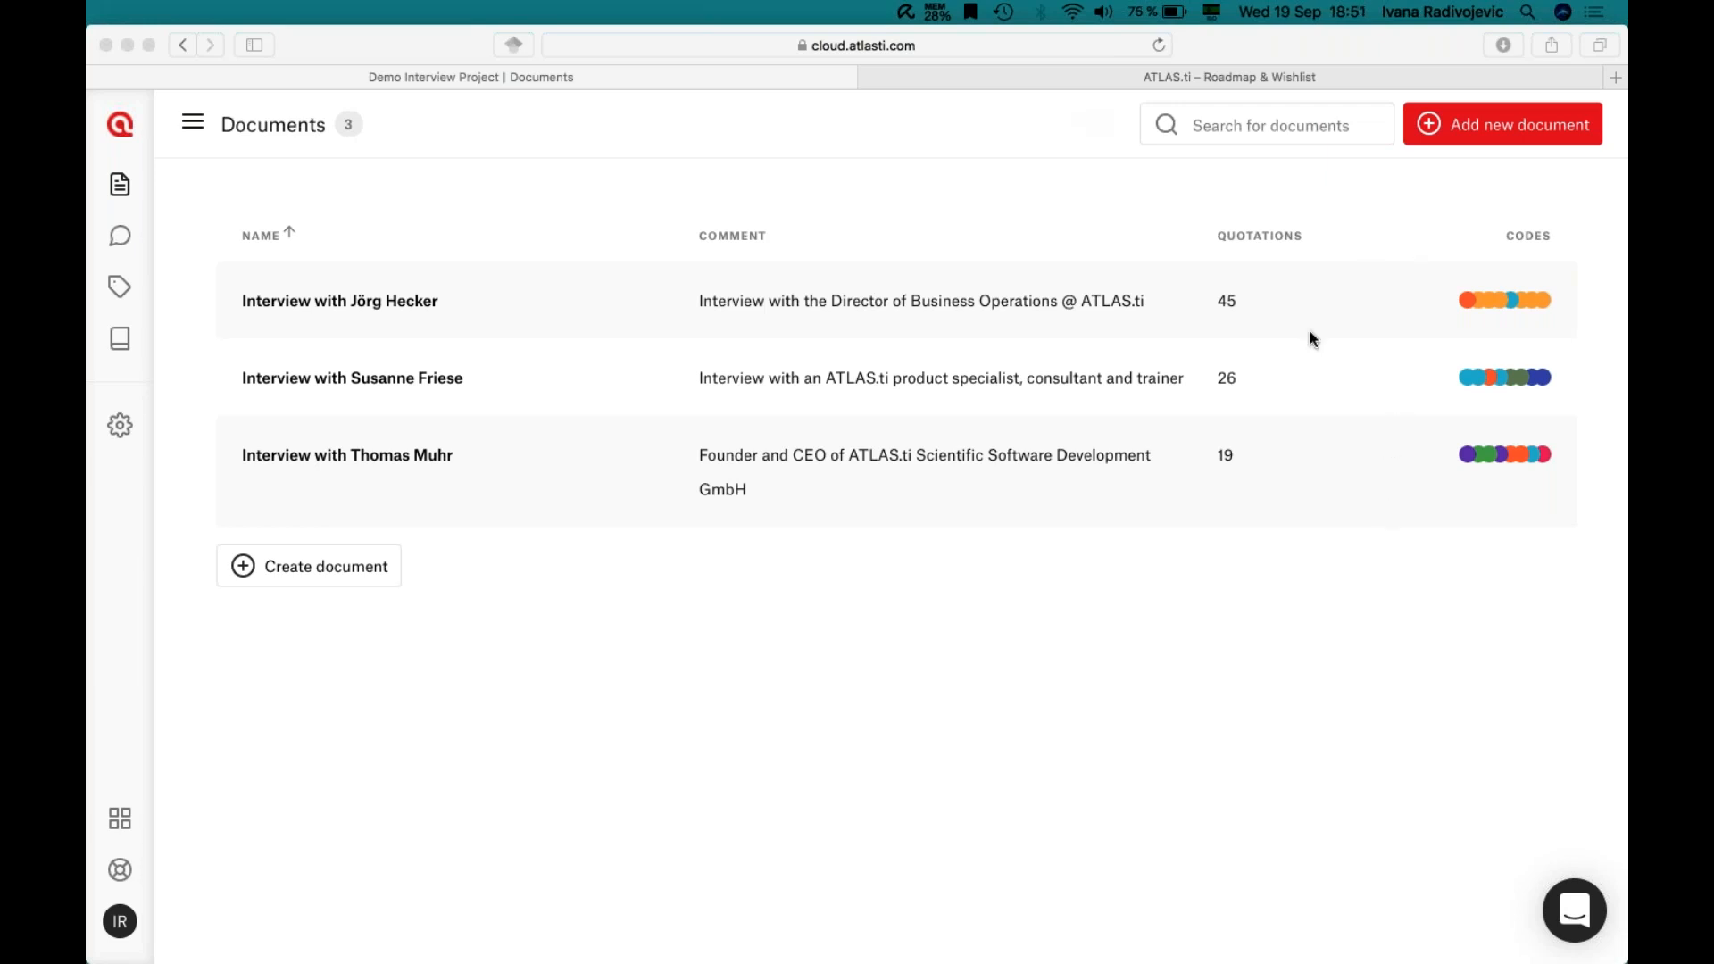
pyautogui.click(989, 609)
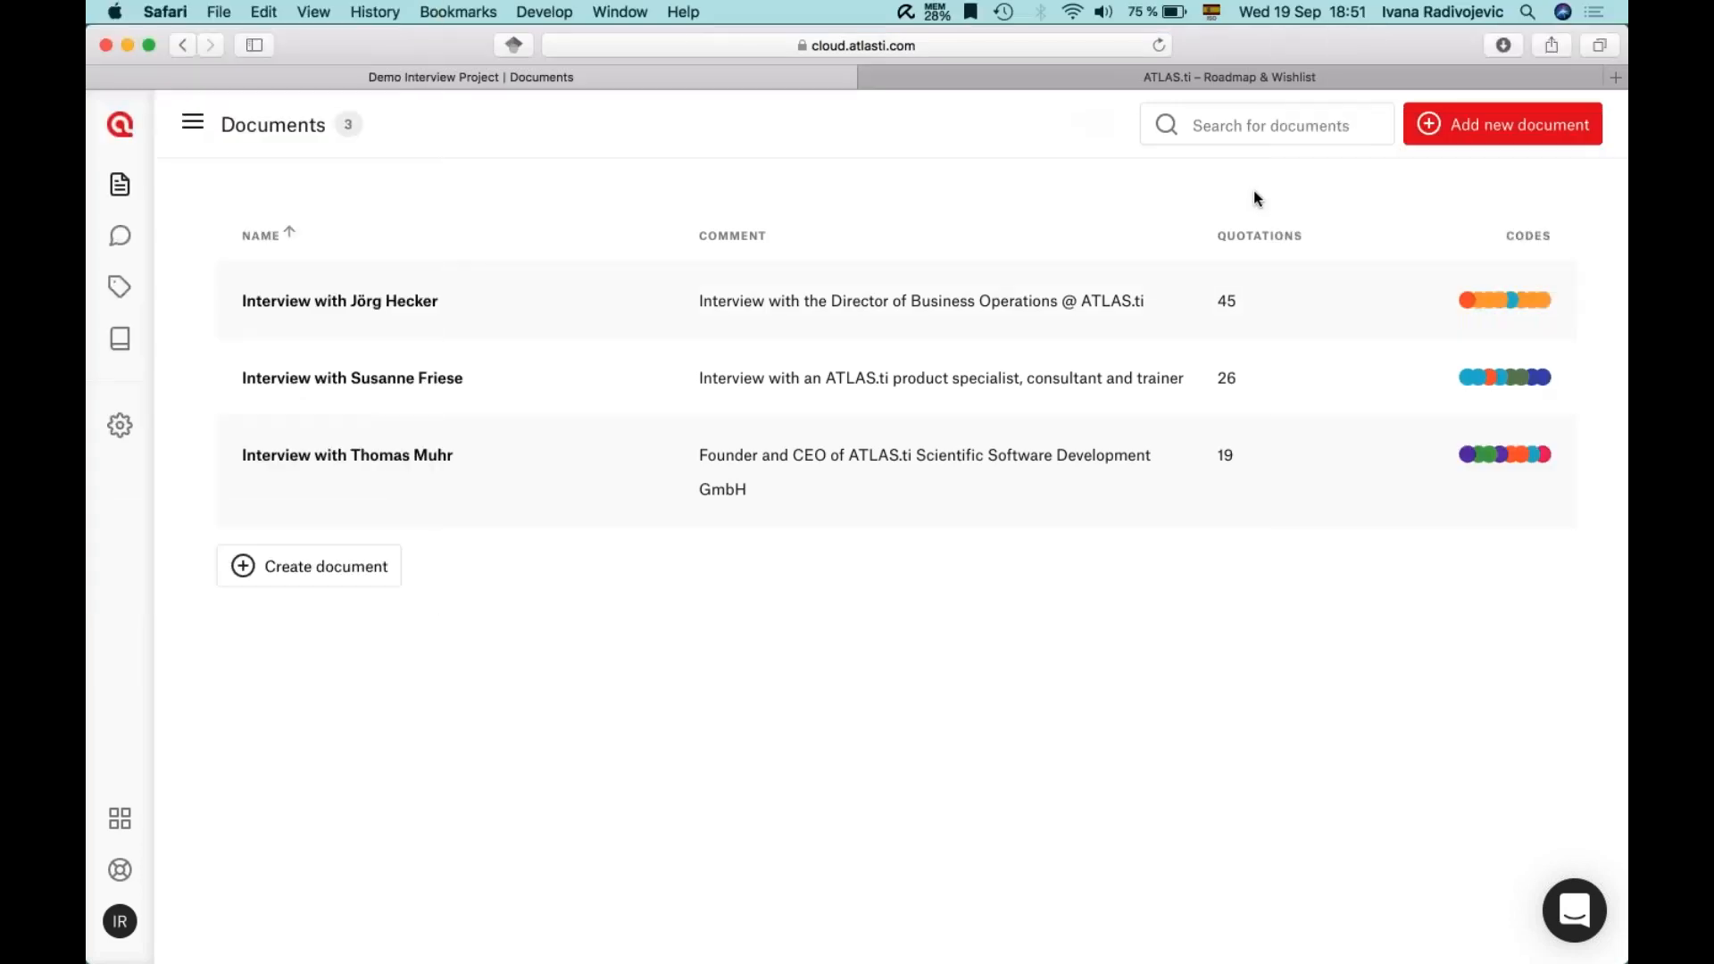
# - Glance at the Roadmap & Wishlist tab and return to the Documents page
pyautogui.click(1091, 80)
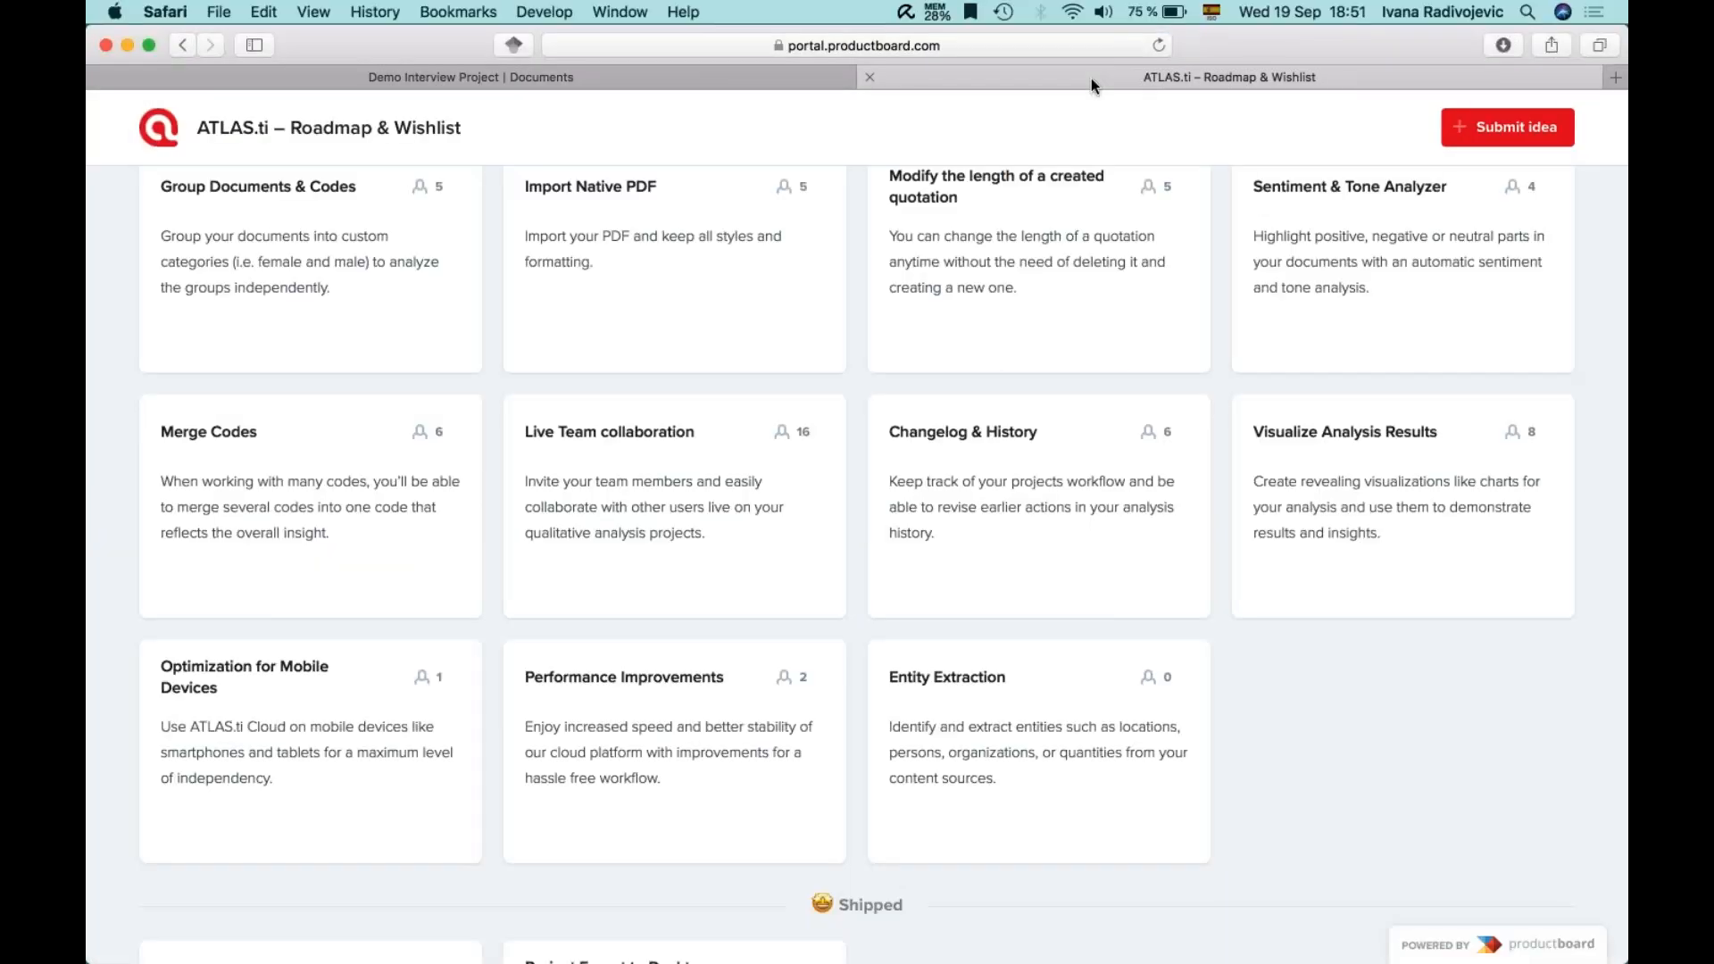
pyautogui.scroll(2, 1036, 378)
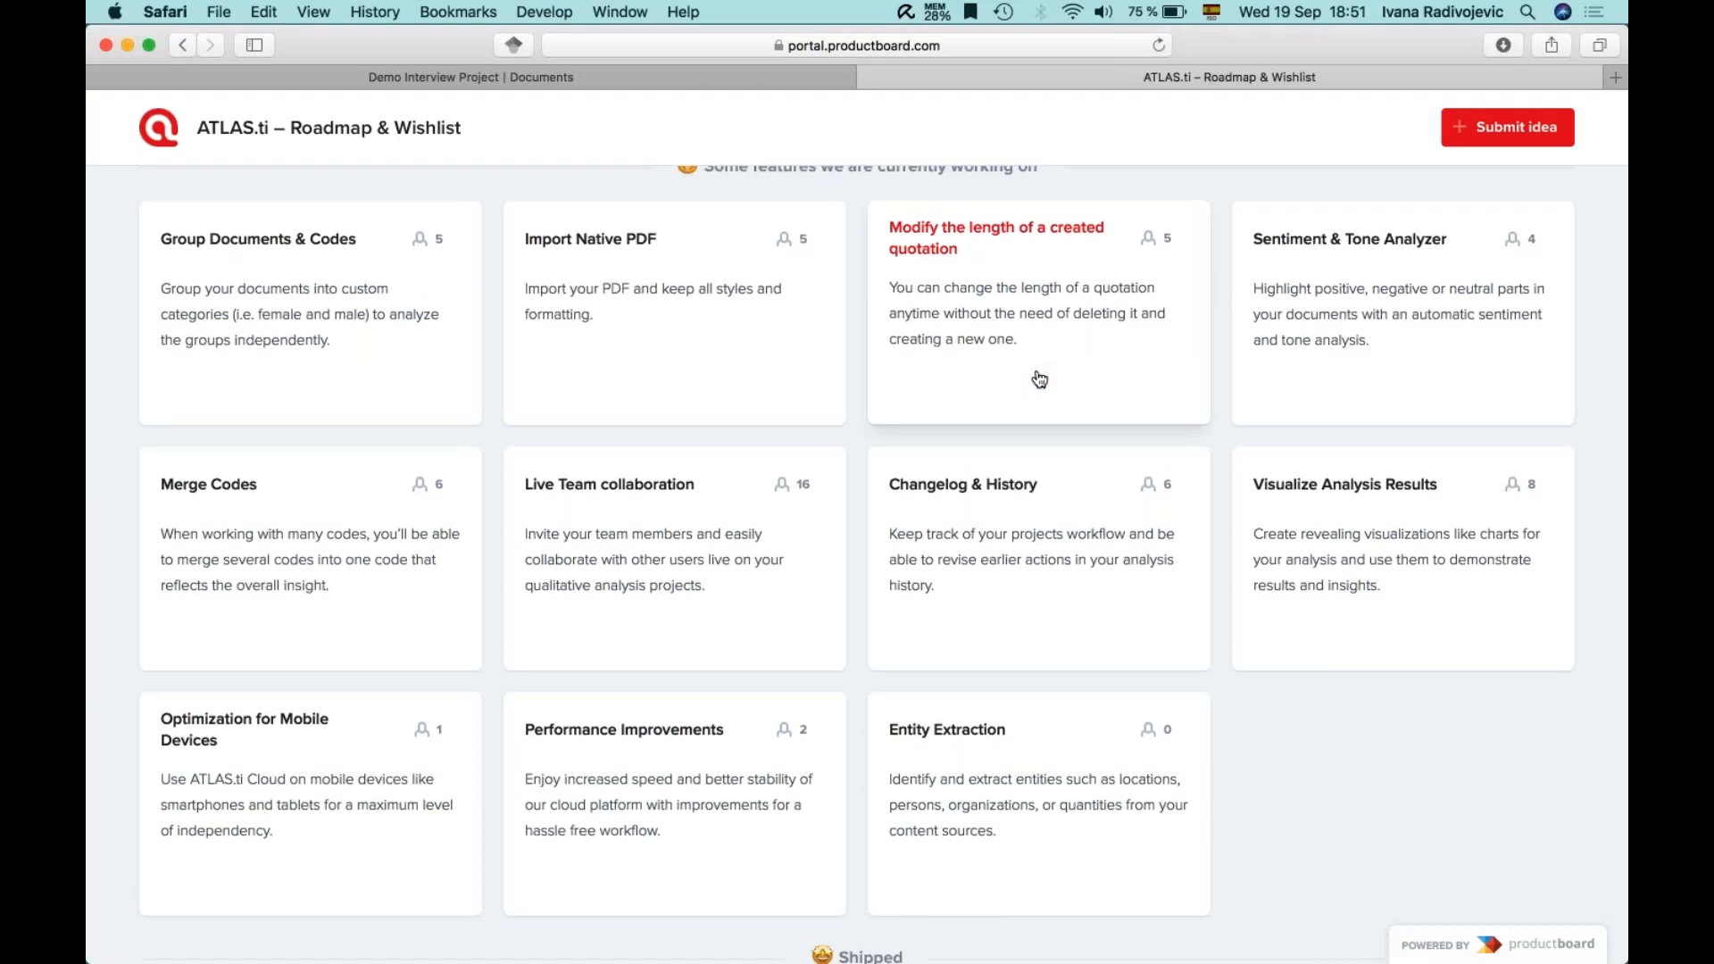
pyautogui.click(815, 71)
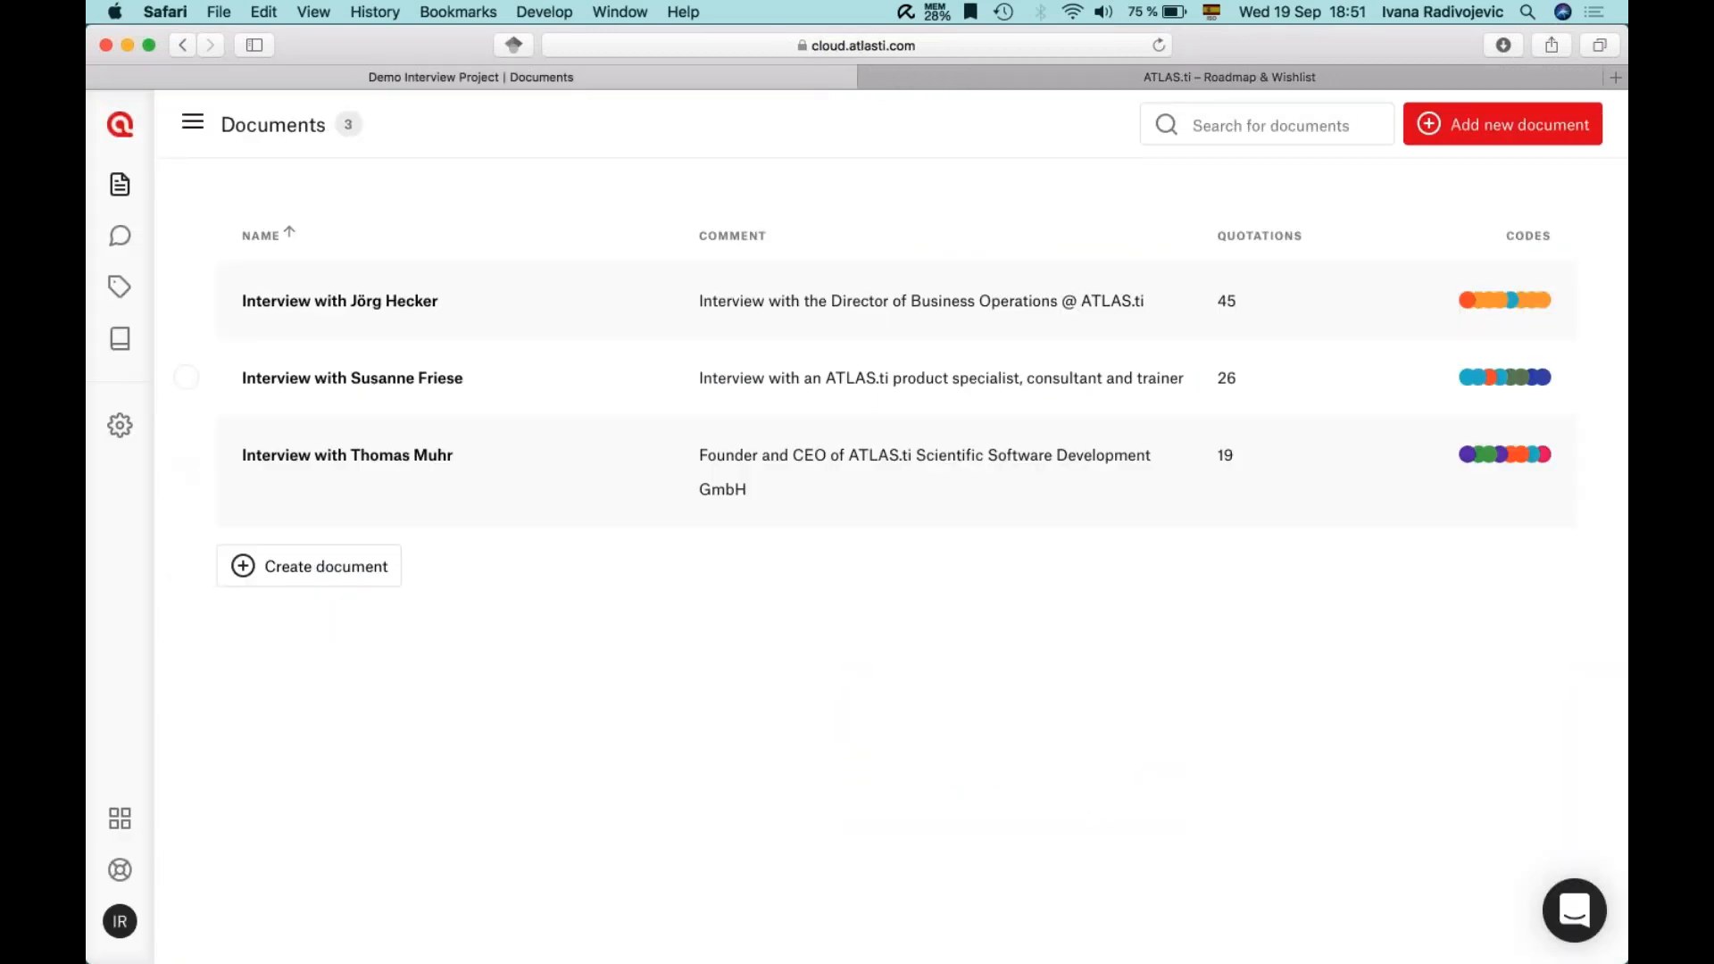
# - Open Feature Roadmap from the help menu, close both roadmap tabs, and launch the support chat
pyautogui.click(120, 870)
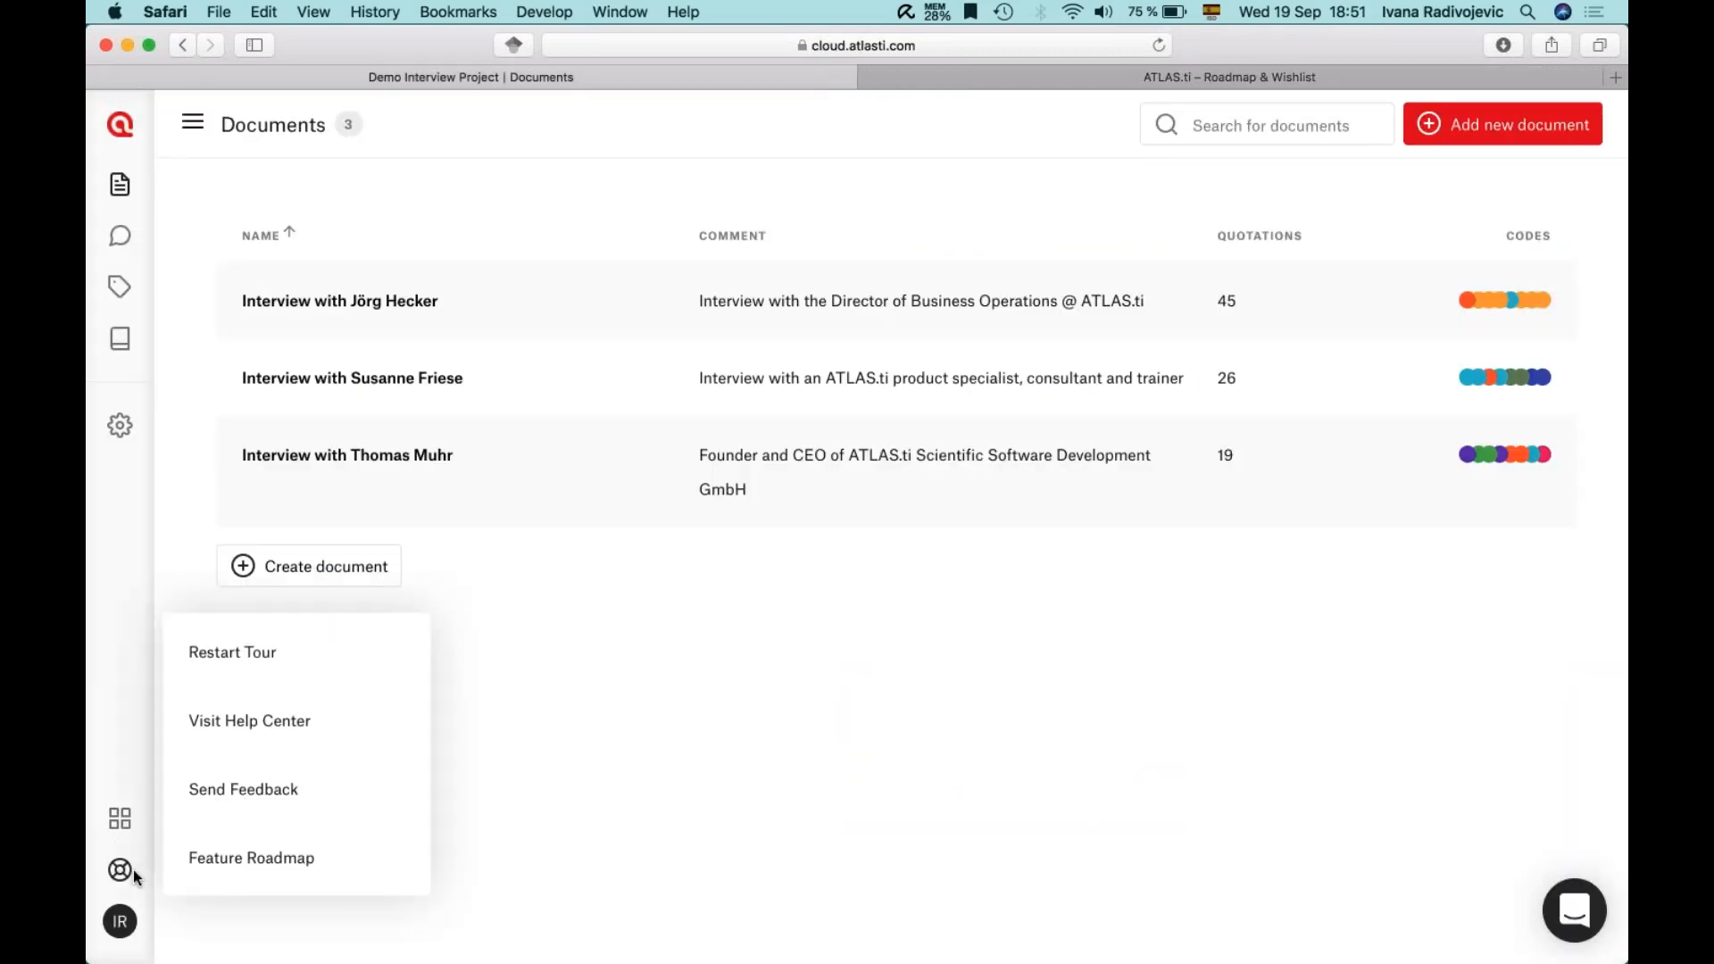
pyautogui.click(253, 859)
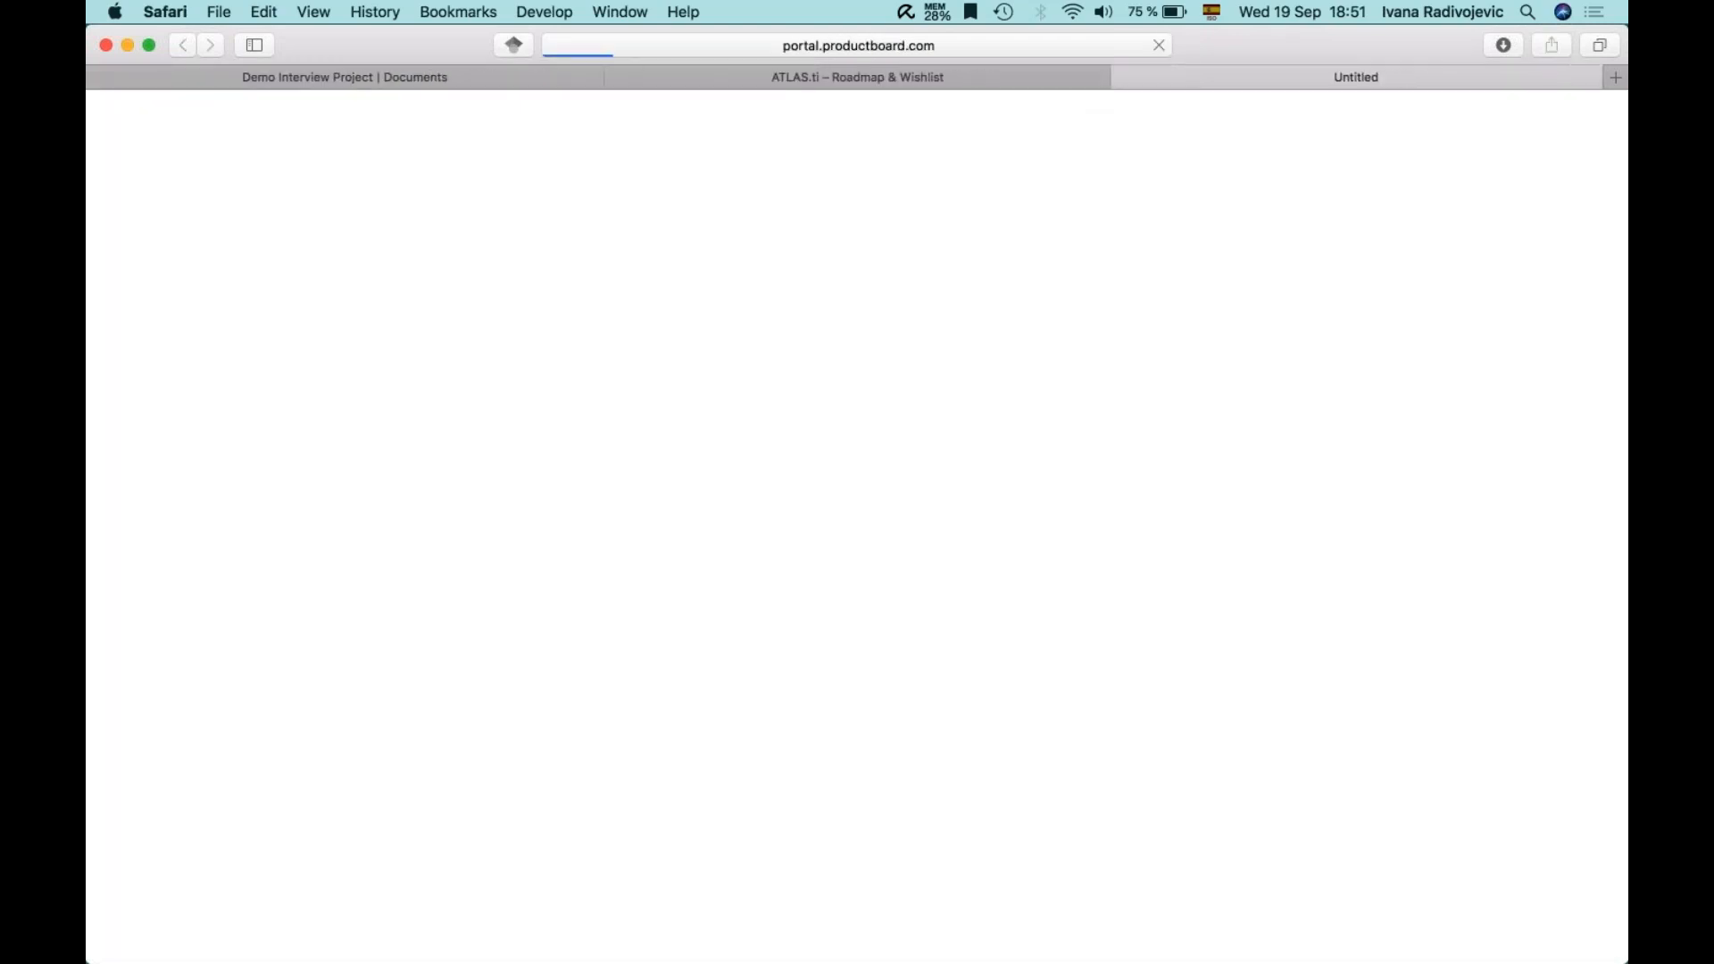
pyautogui.click(616, 75)
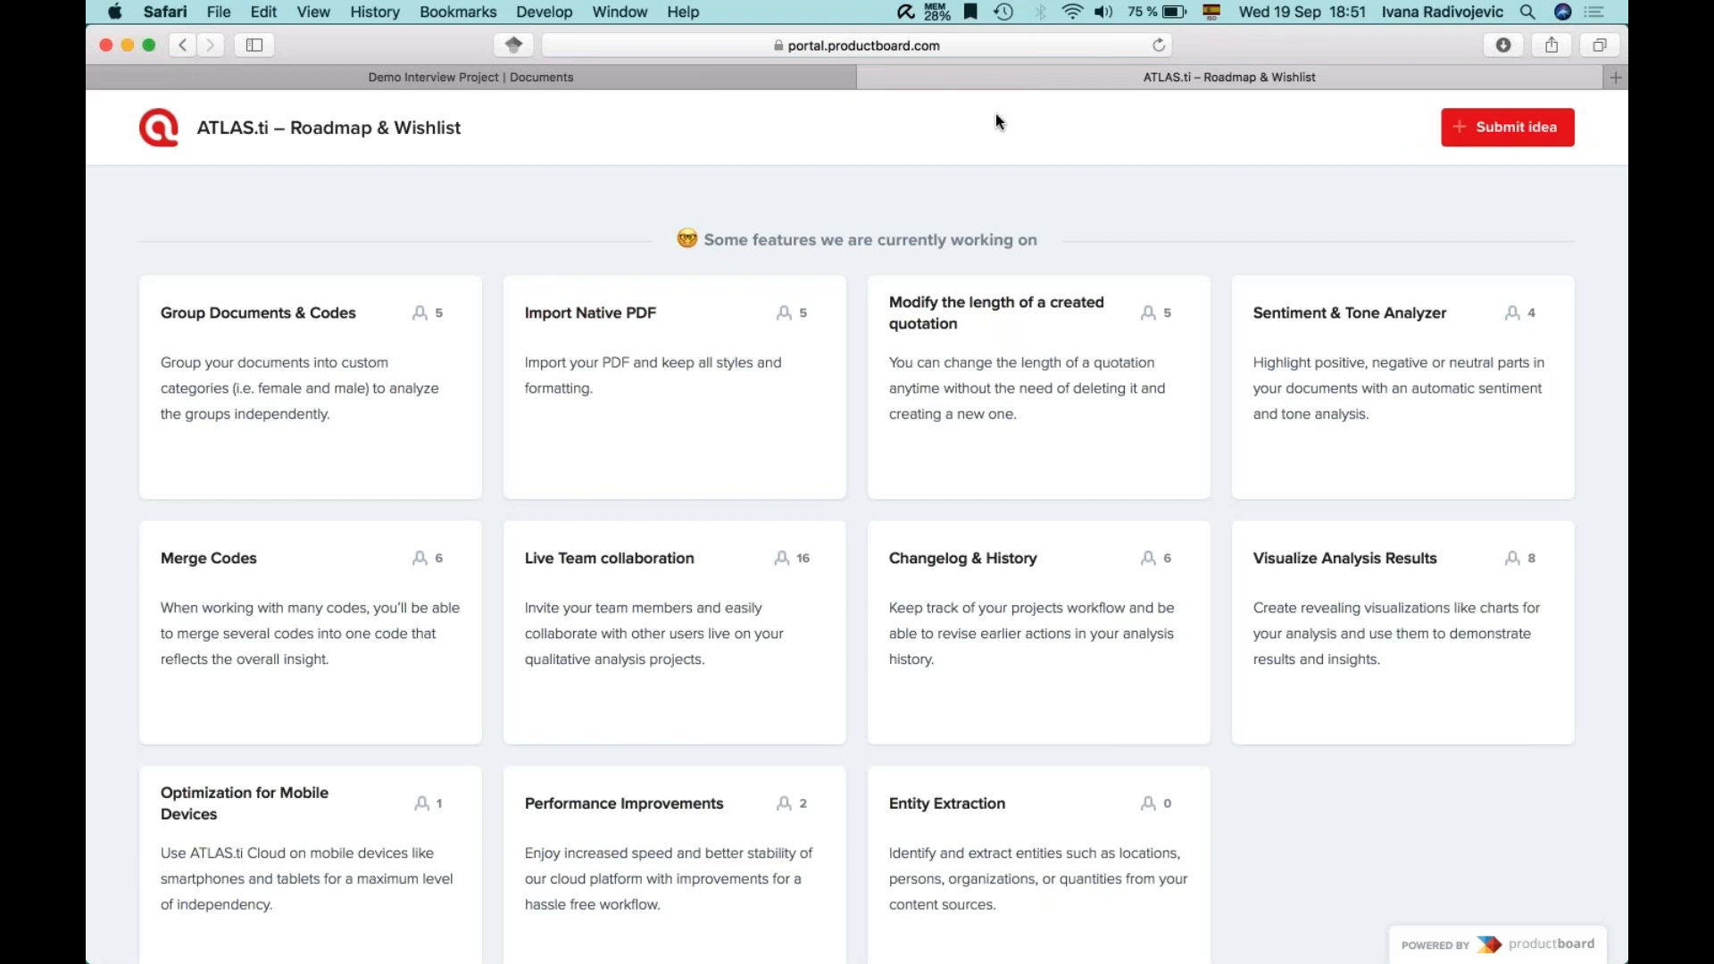
pyautogui.click(866, 78)
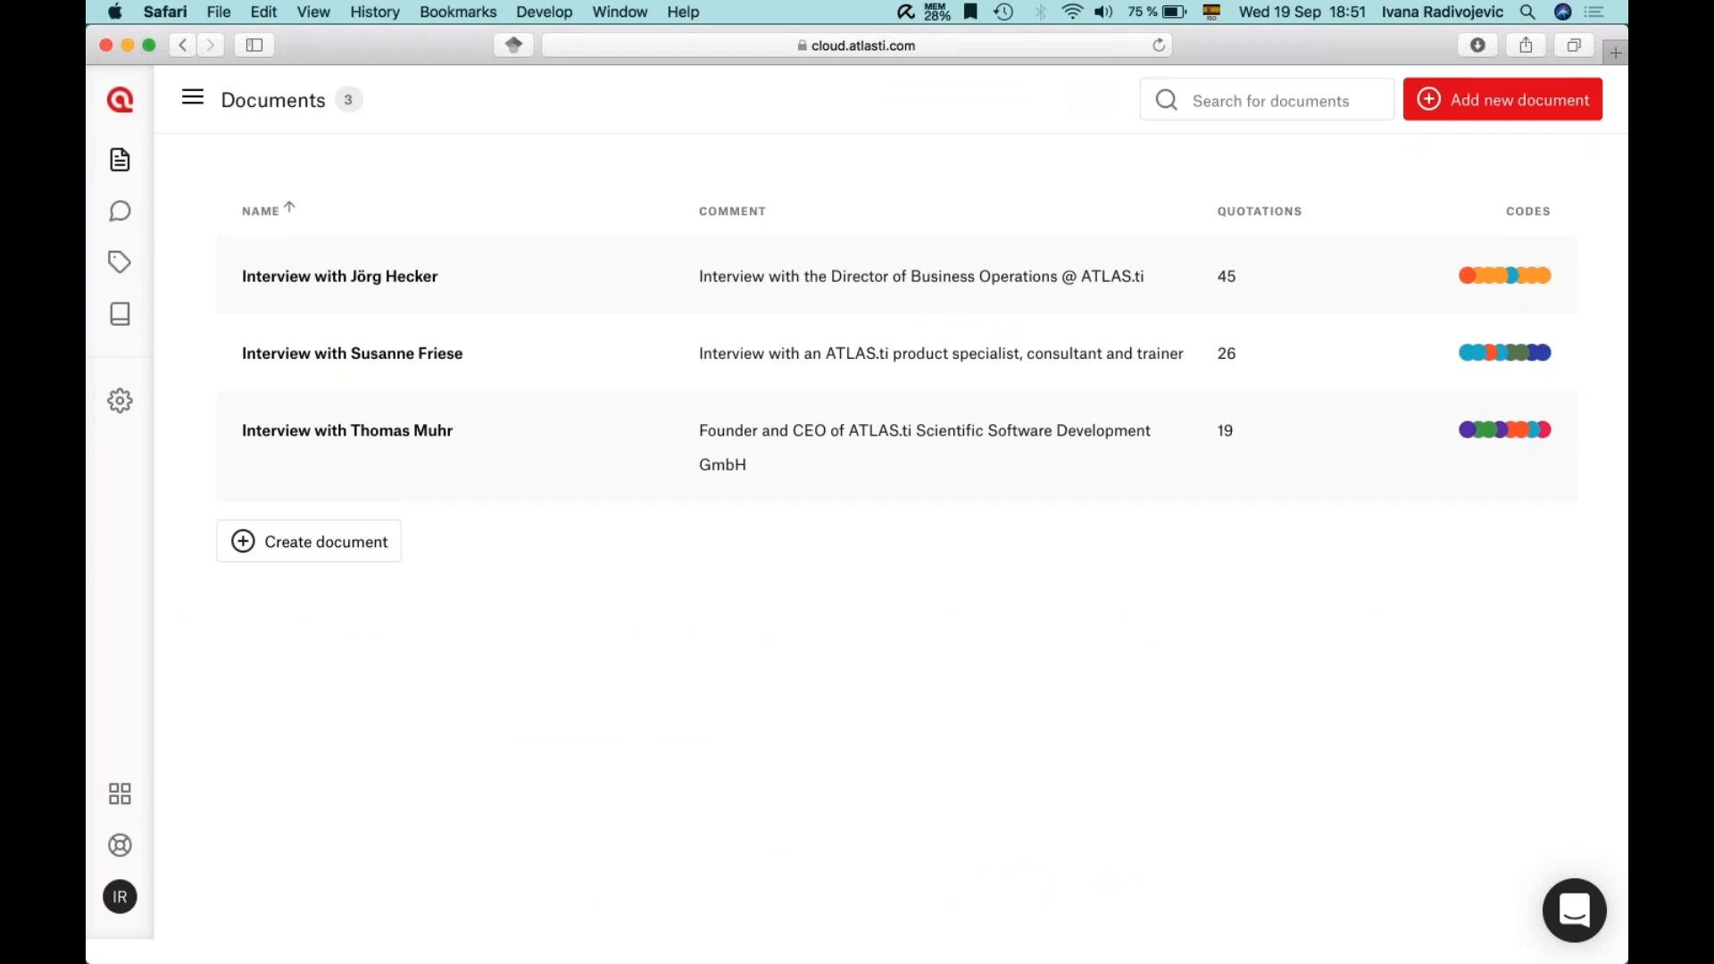
pyautogui.click(1572, 913)
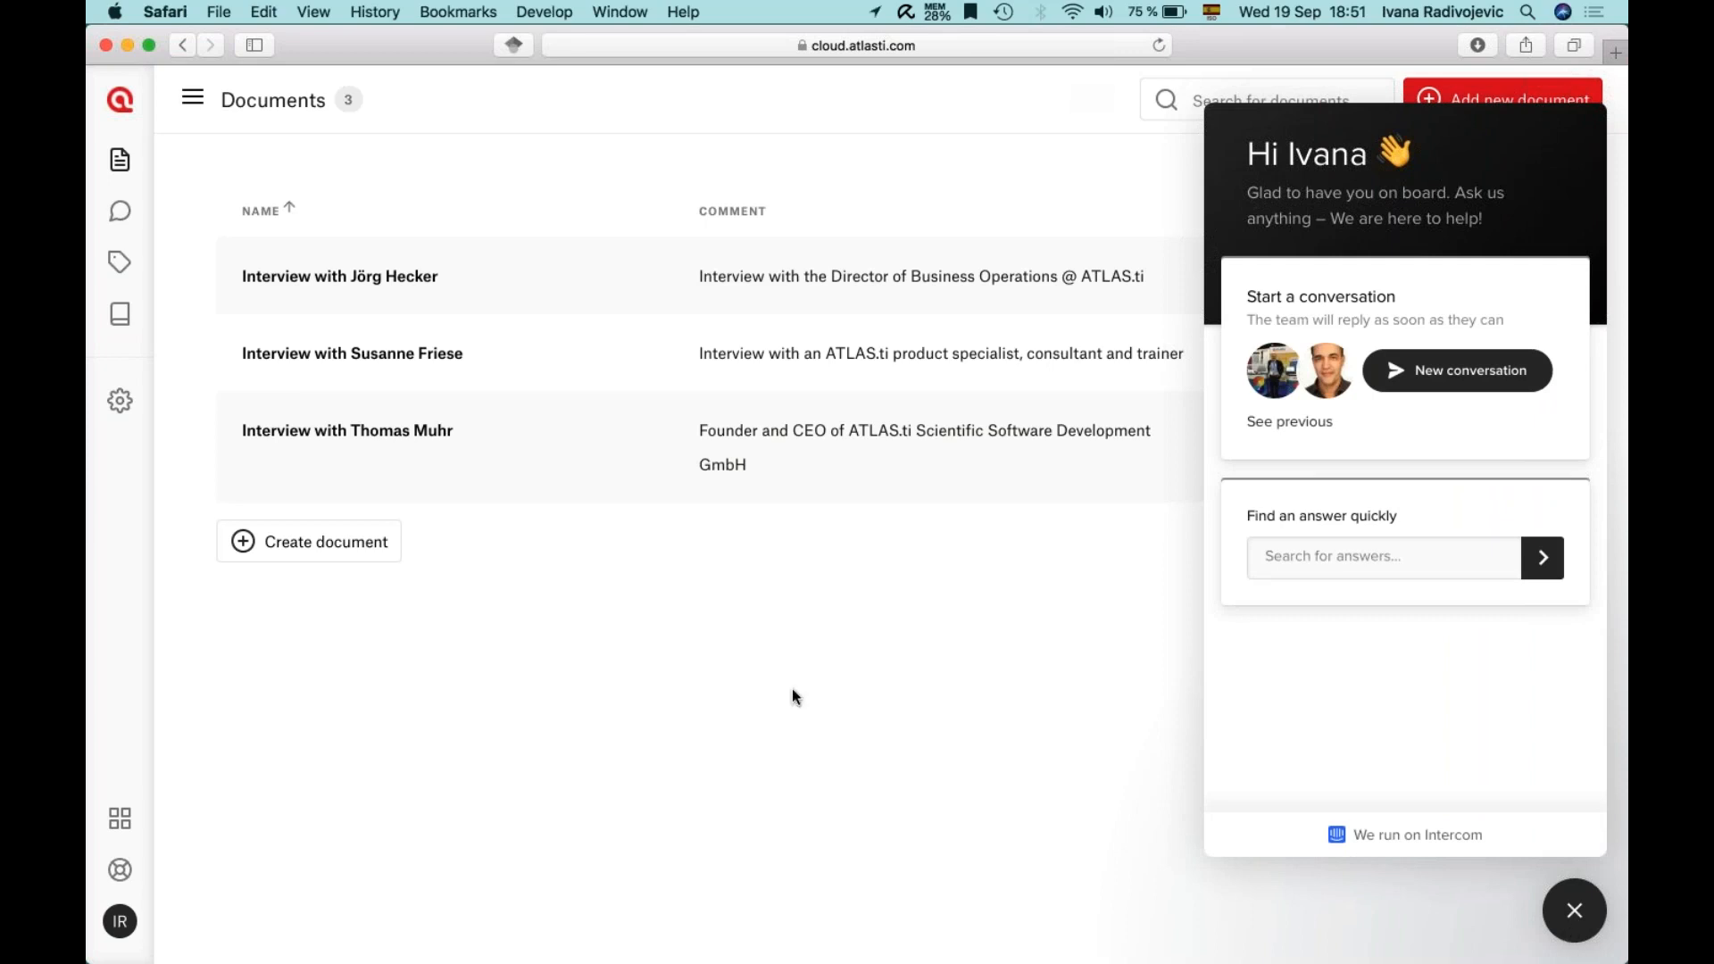
# - Close the Intercom support chat panel, leaving the three-interview Documents page visible
pyautogui.click(1574, 911)
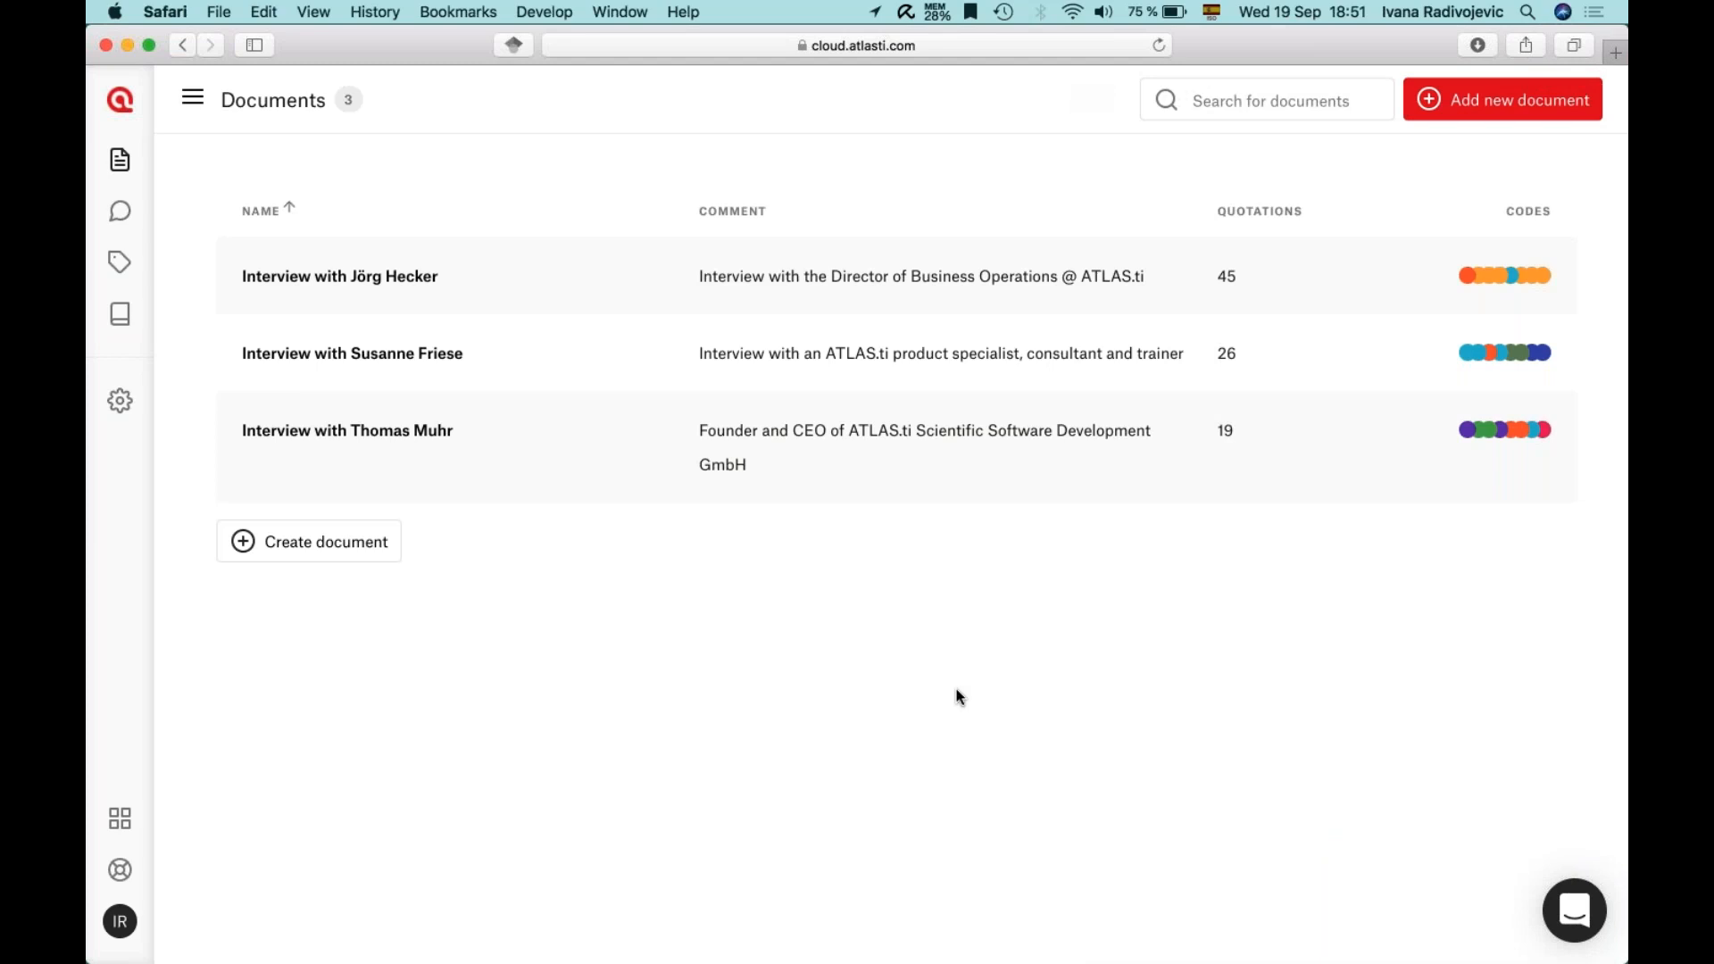
pyautogui.click(1622, 163)
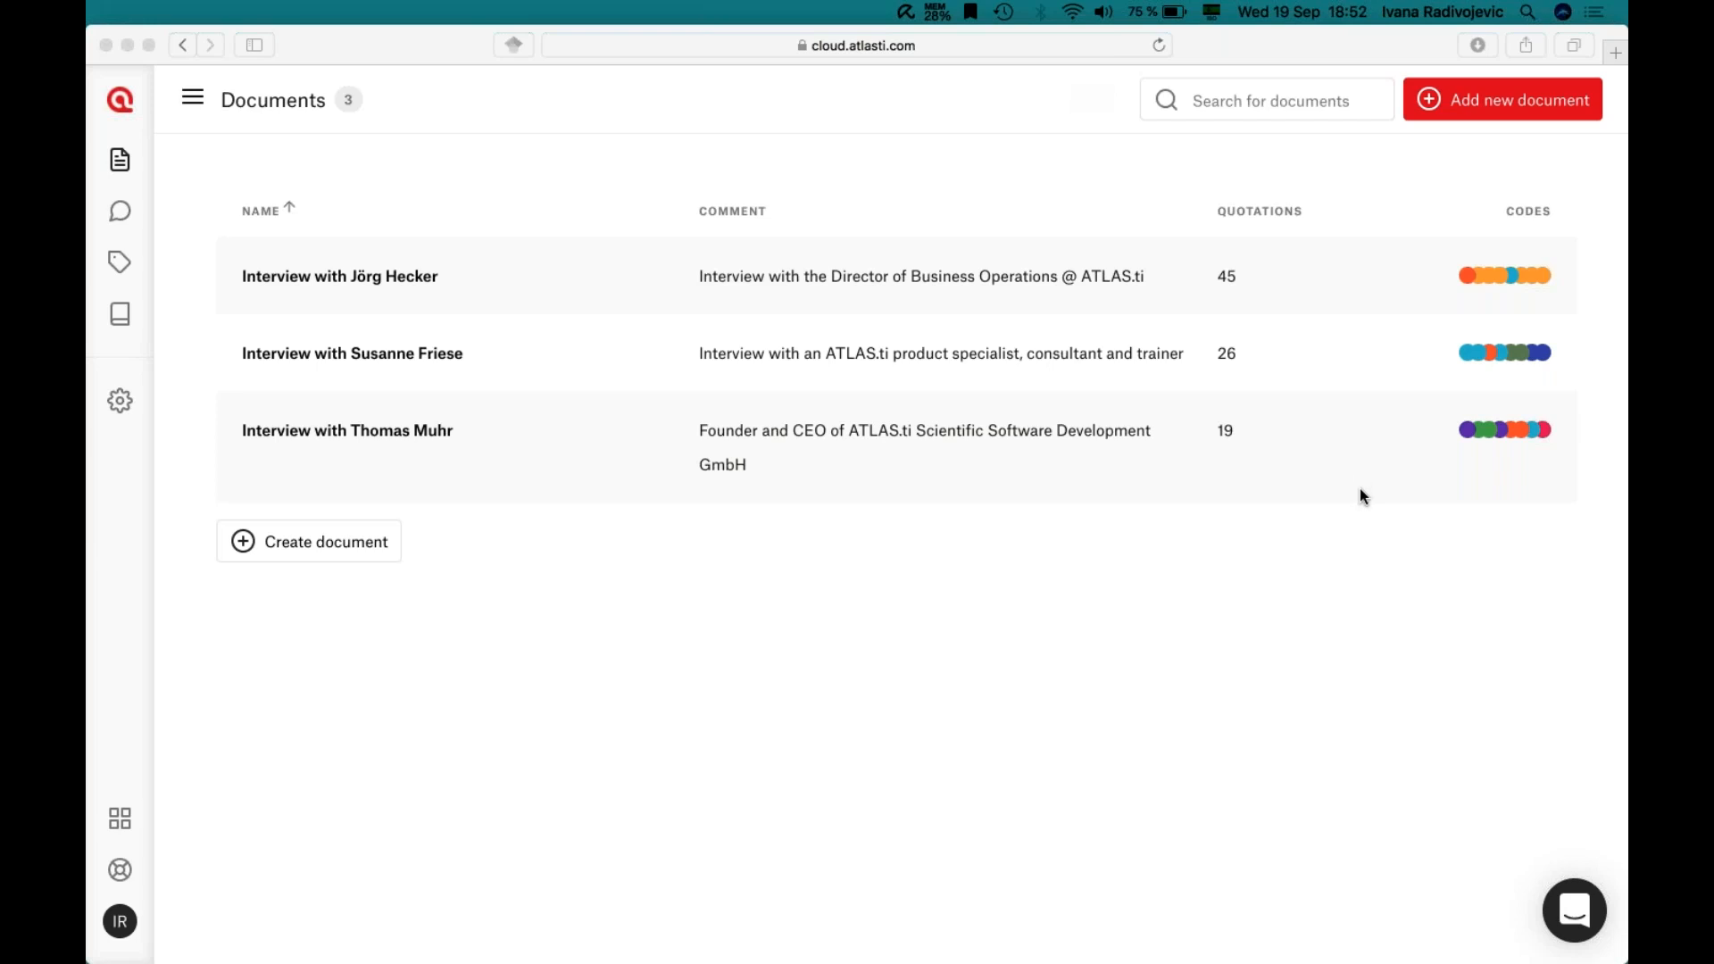
pyautogui.click(1383, 442)
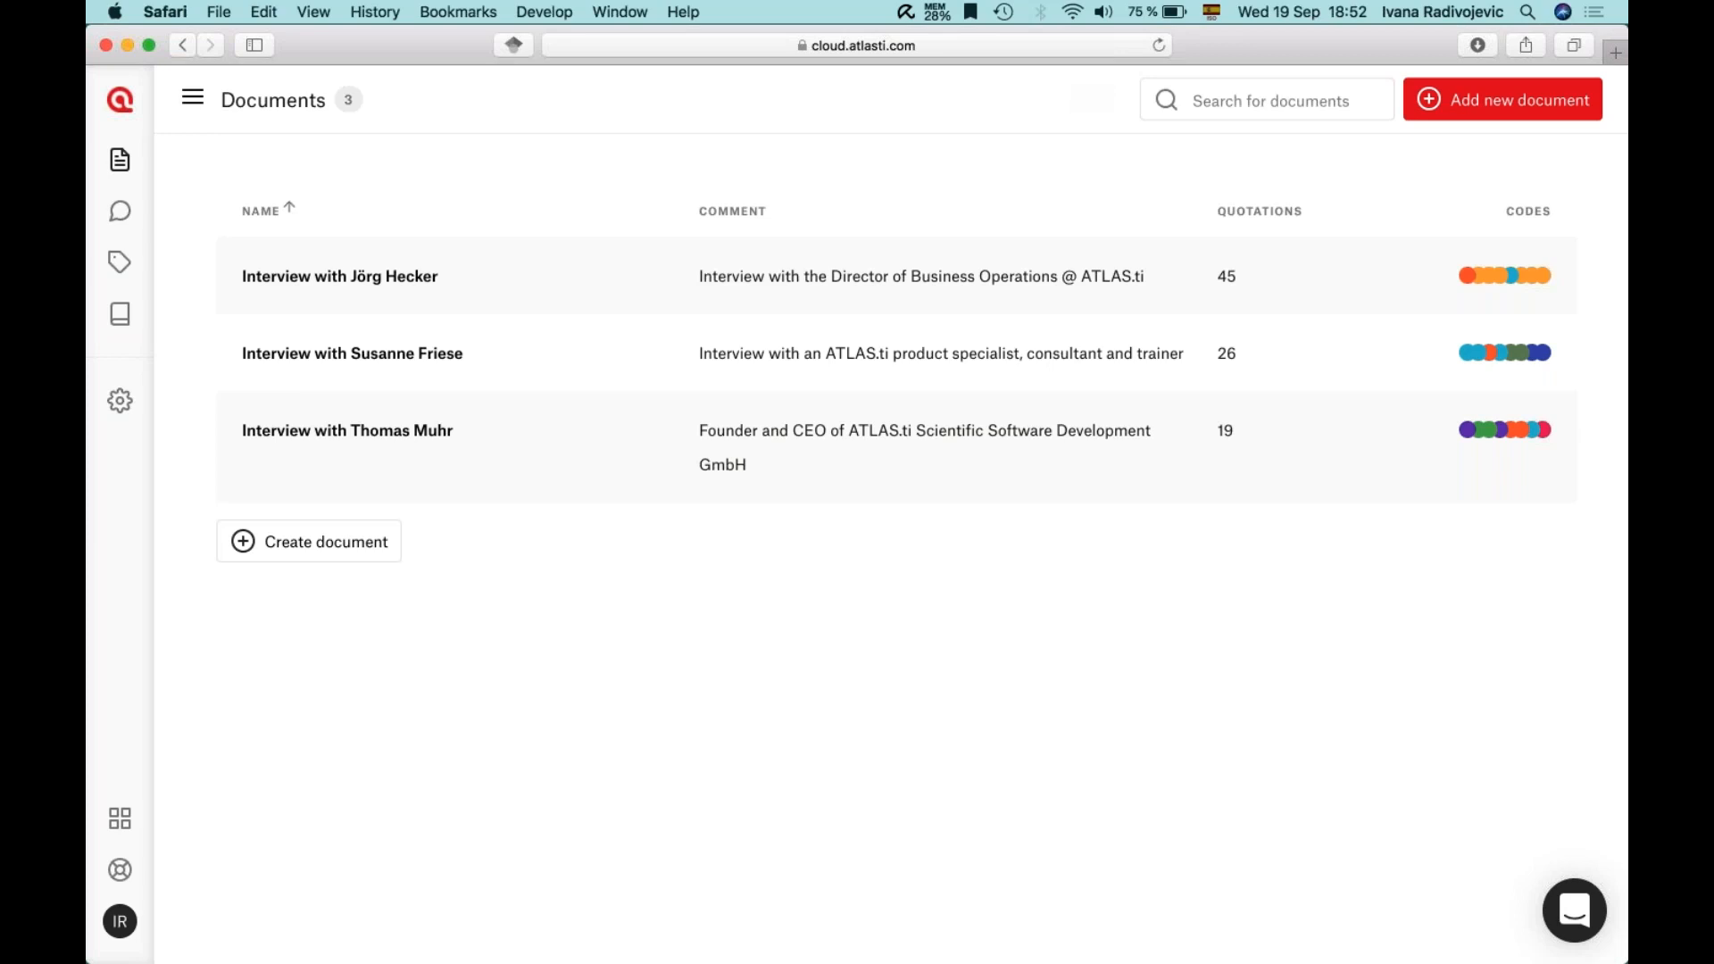
pyautogui.moveTo(119, 869)
pyautogui.click(250, 857)
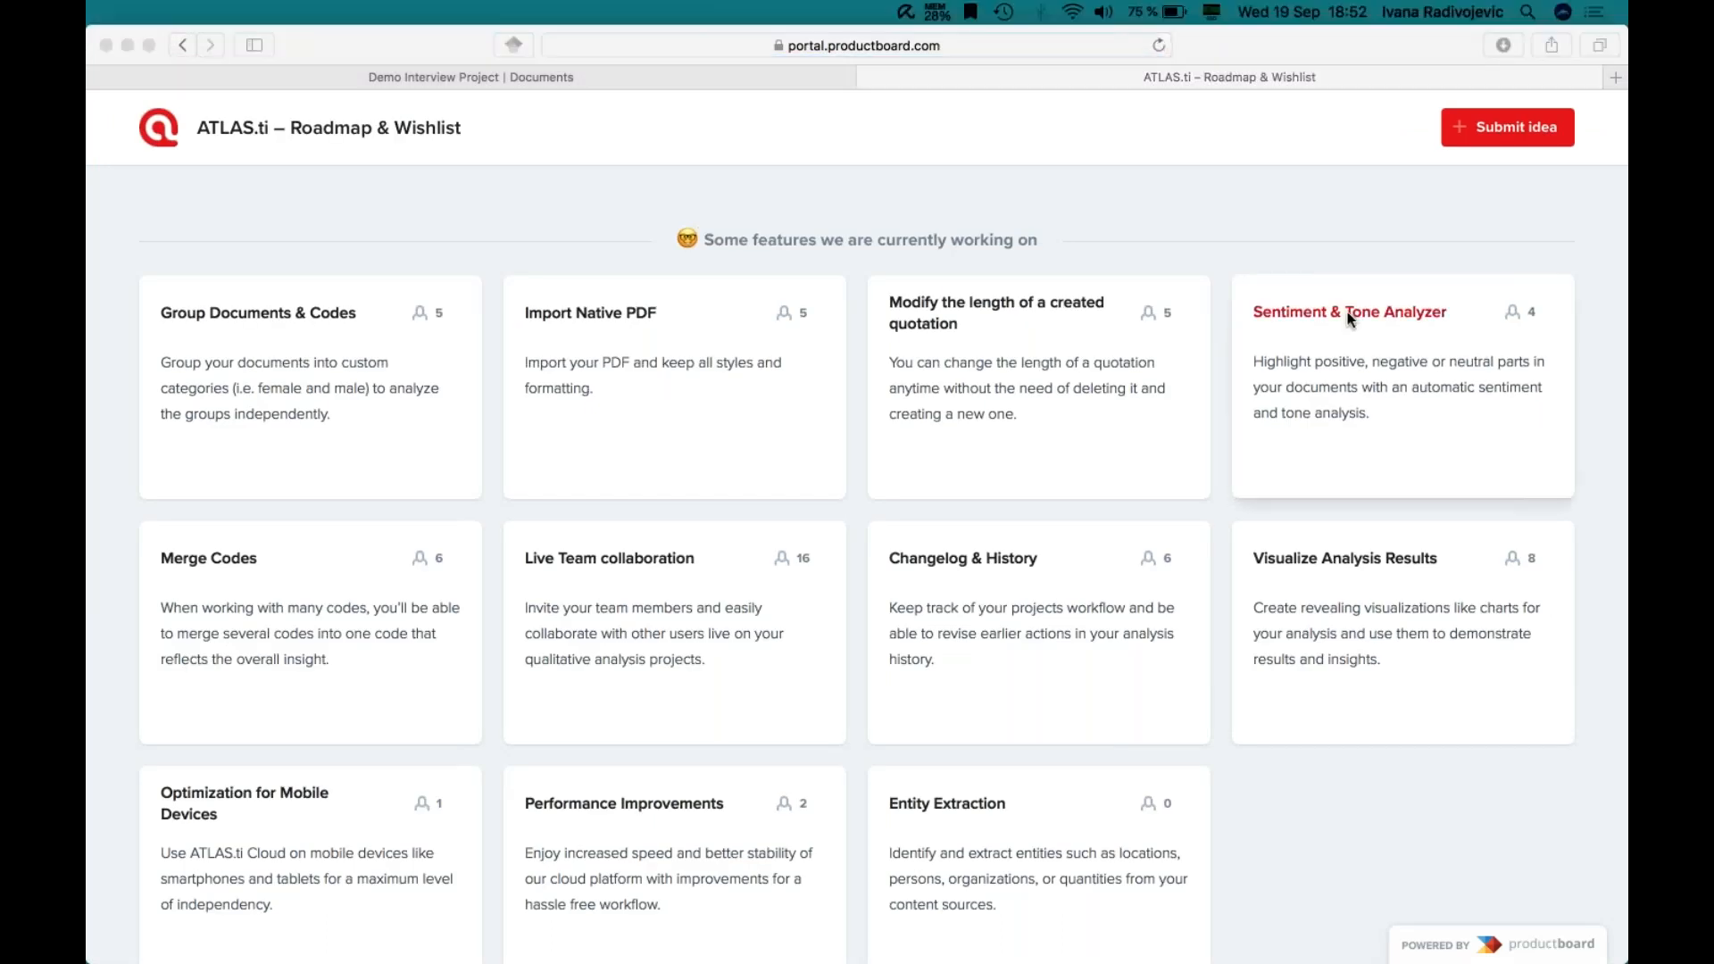
pyautogui.click(1321, 311)
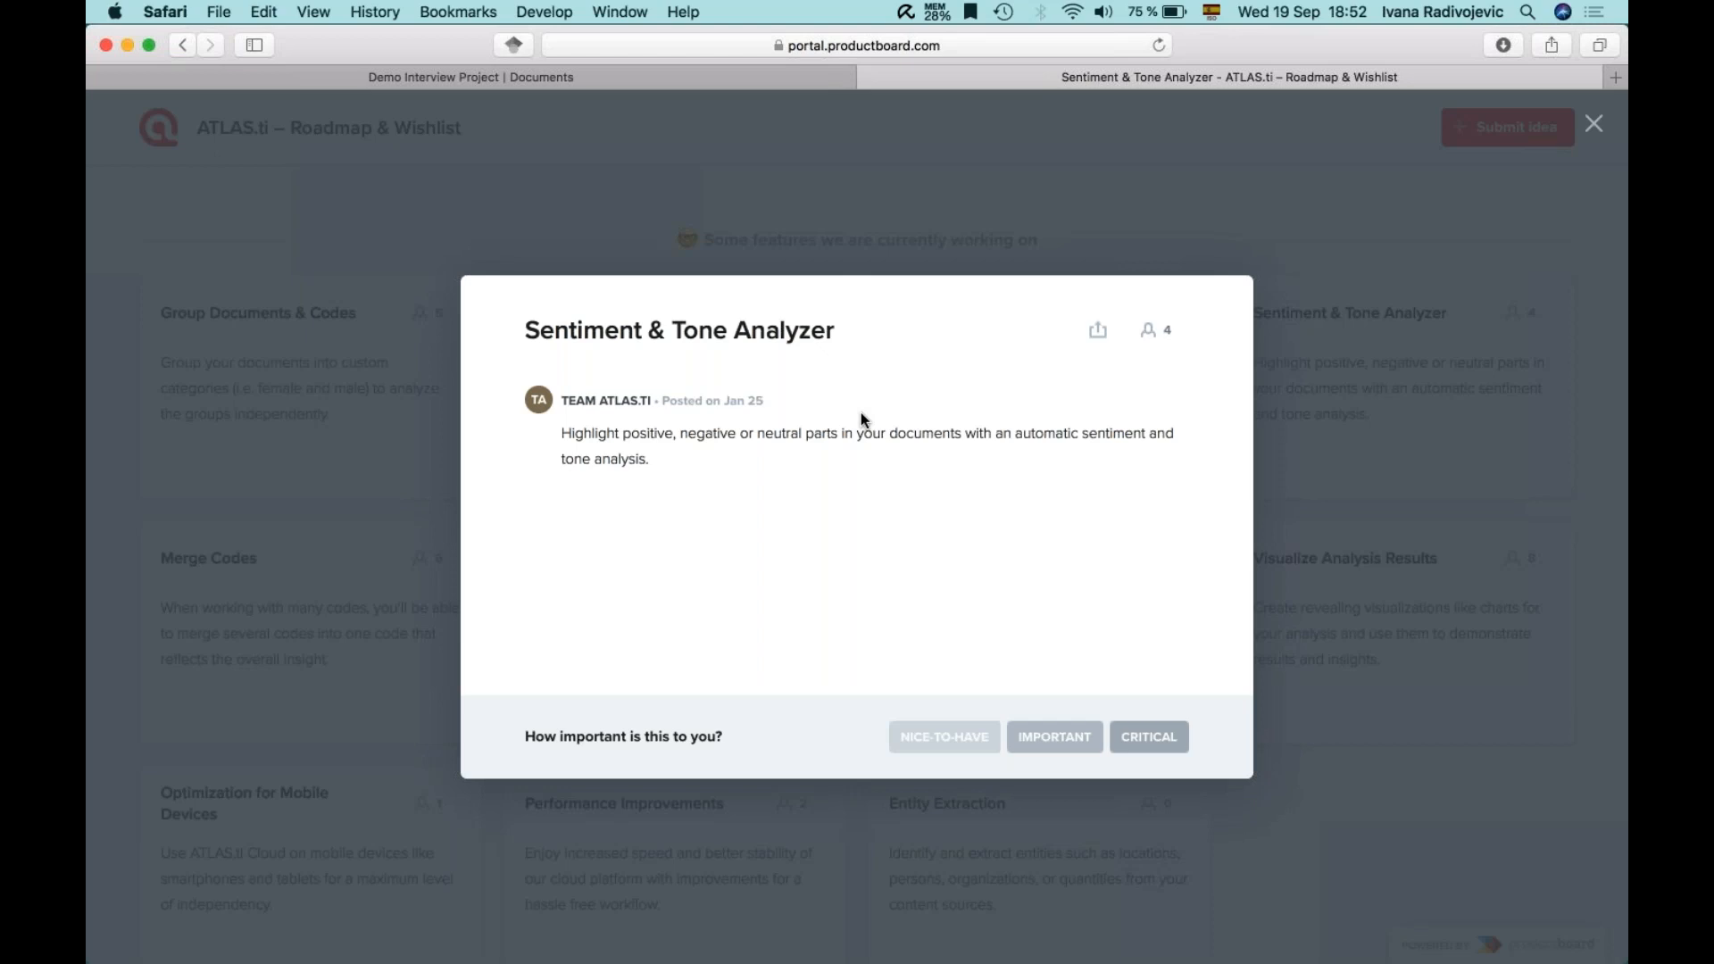
pyautogui.click(1300, 349)
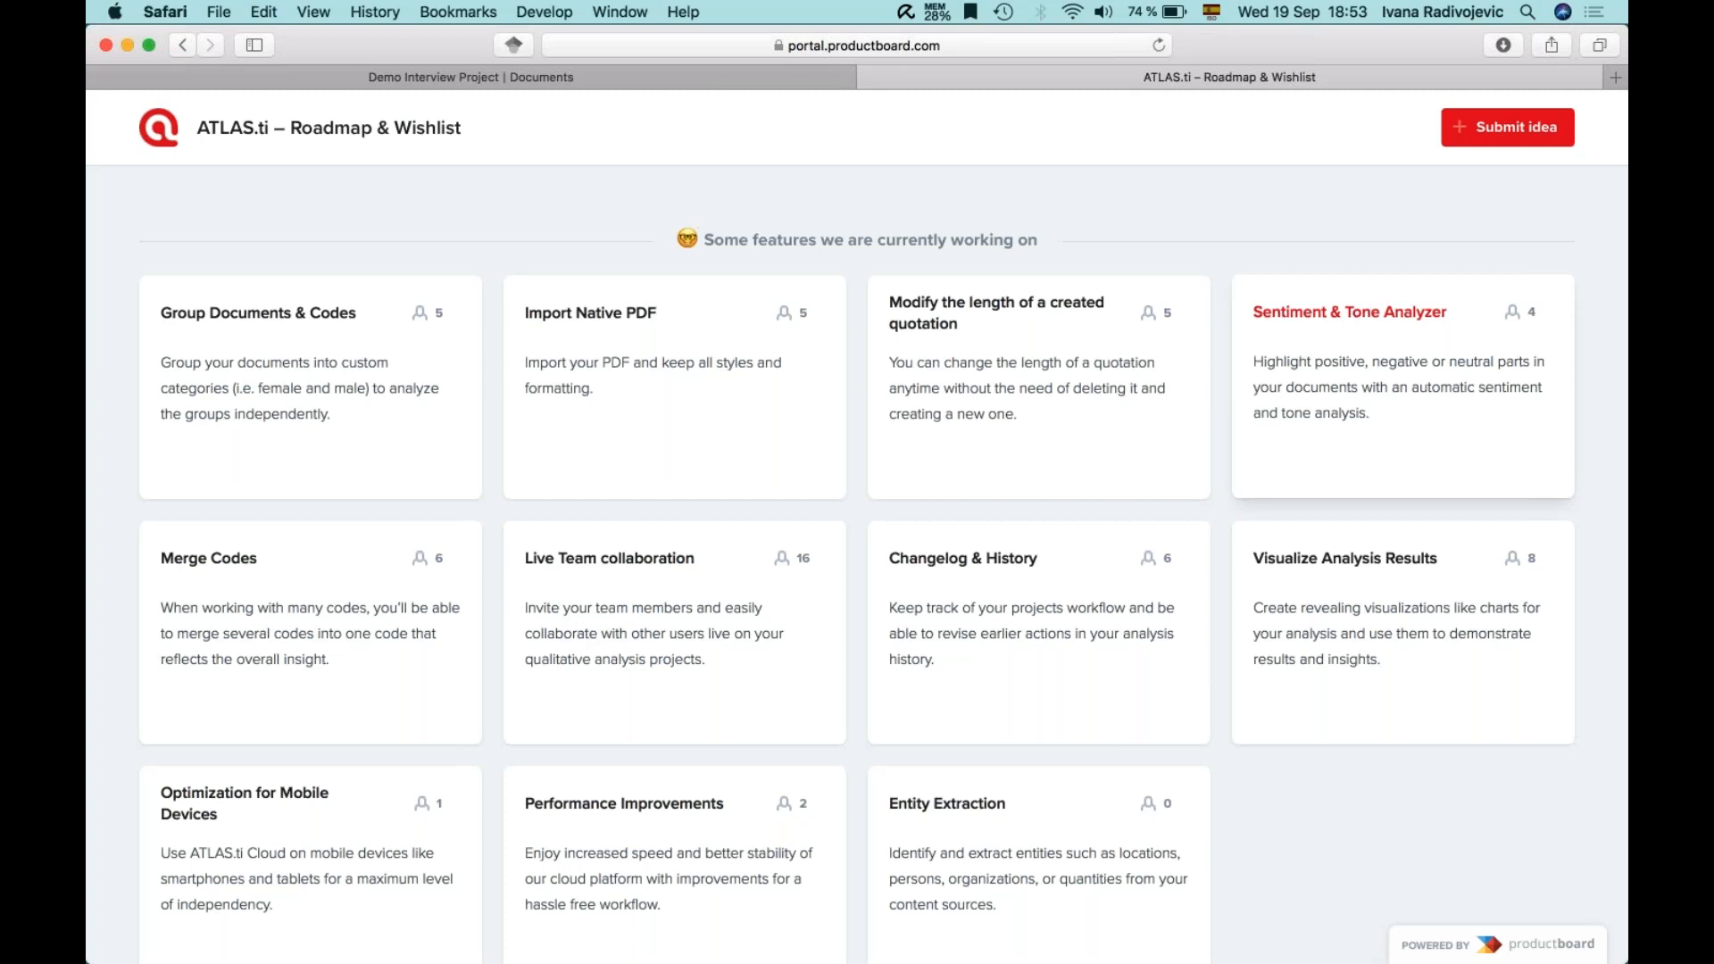
pyautogui.click(1607, 198)
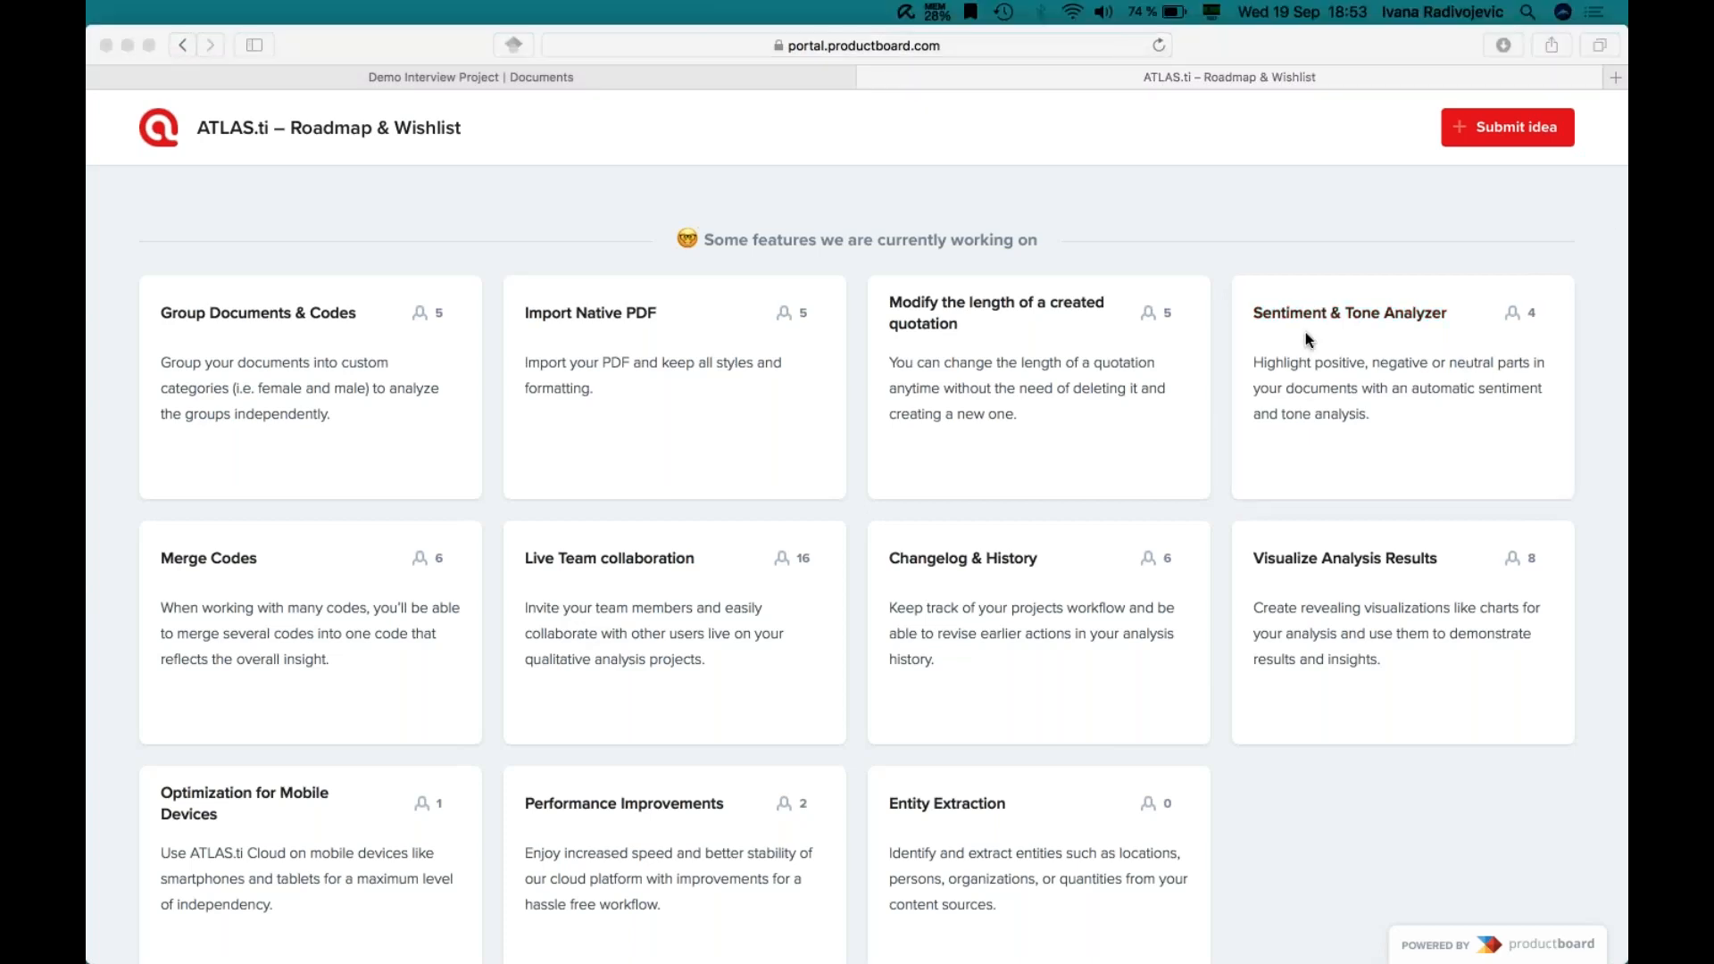
pyautogui.click(1175, 203)
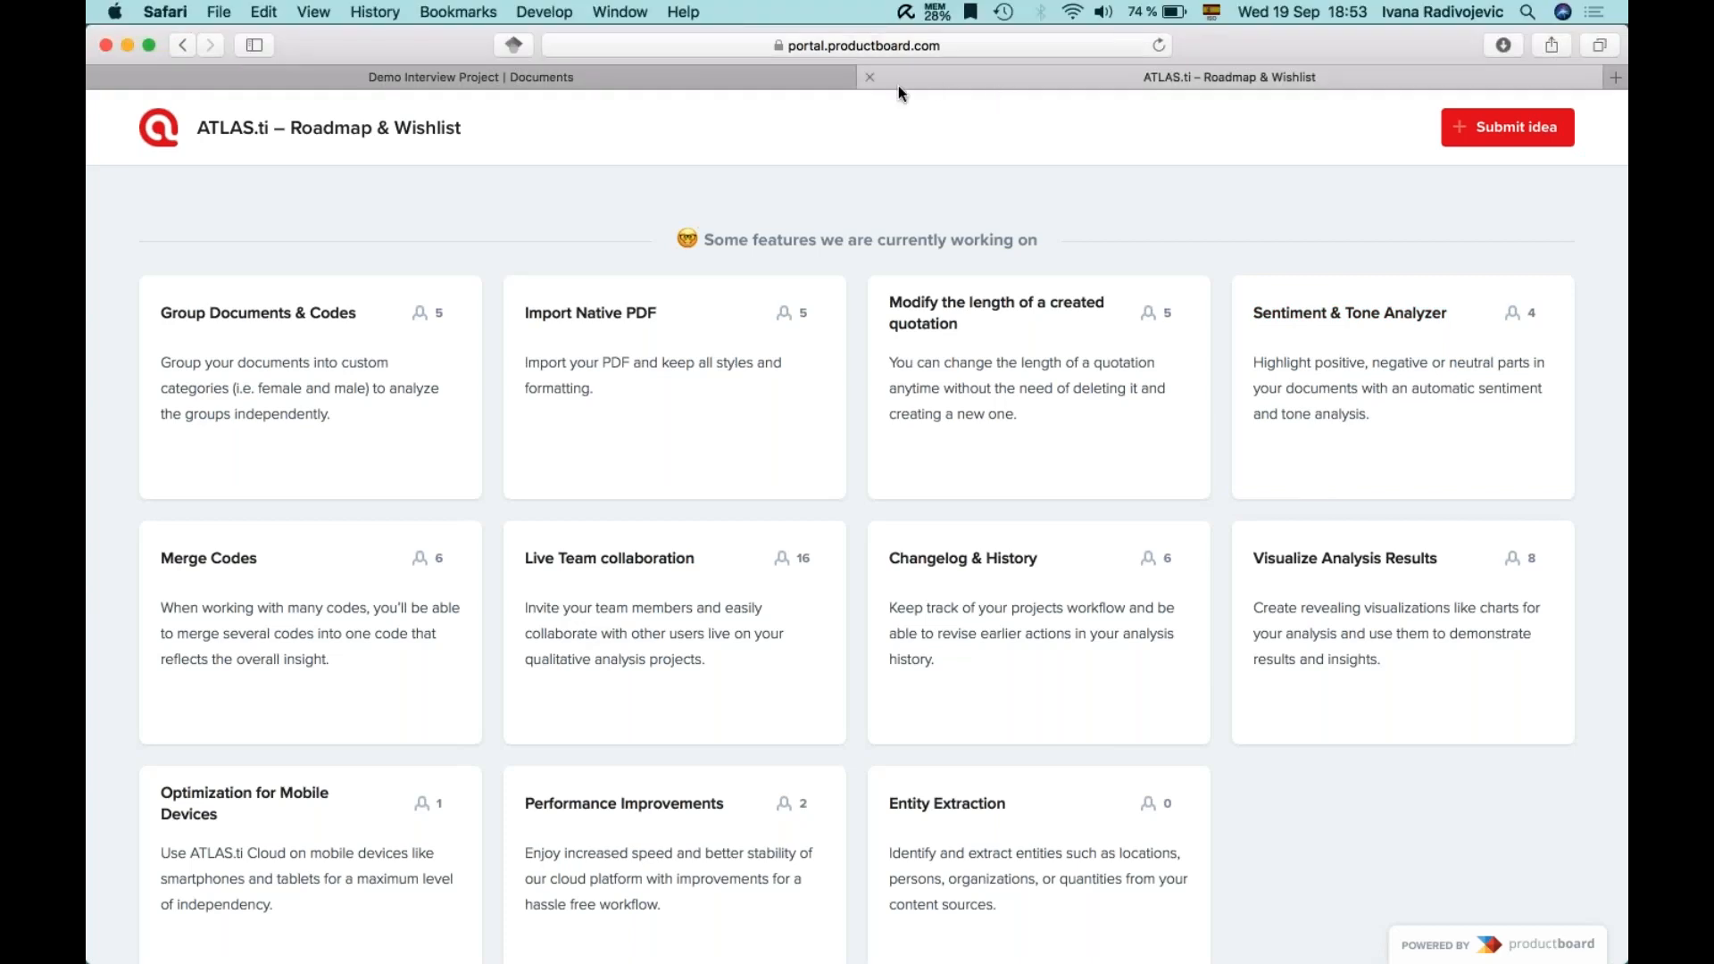
pyautogui.click(868, 78)
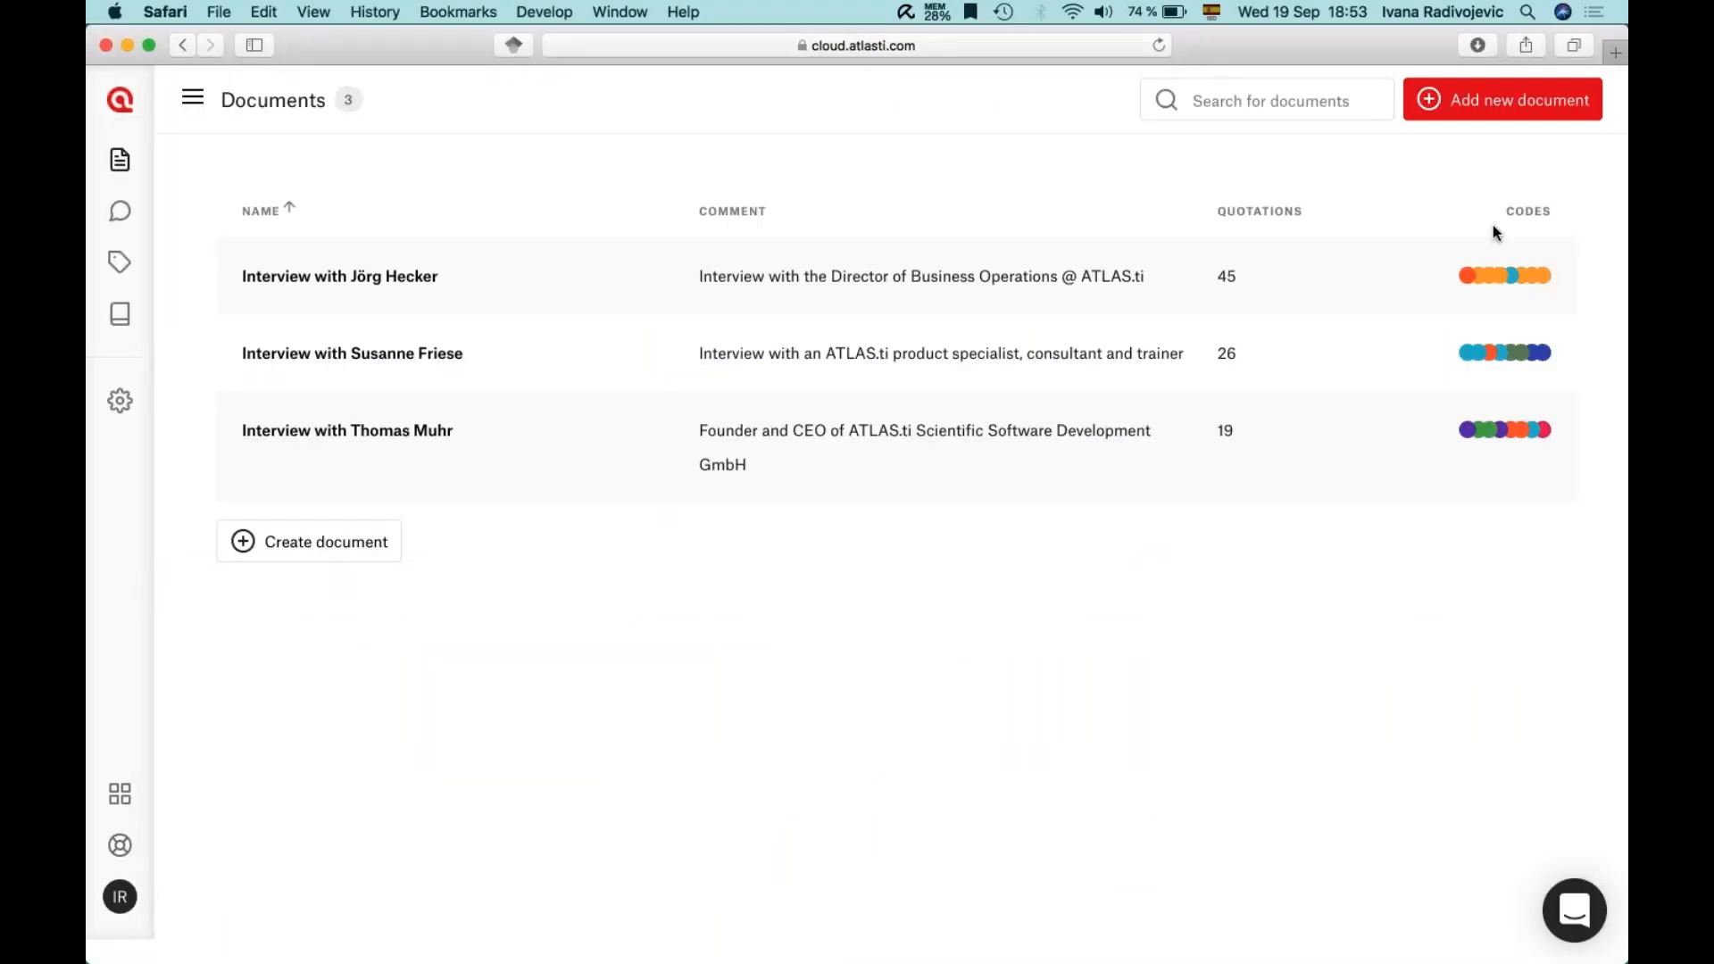
# - Close the roadmap tab and go to the project's Memos list
pyautogui.click(1610, 203)
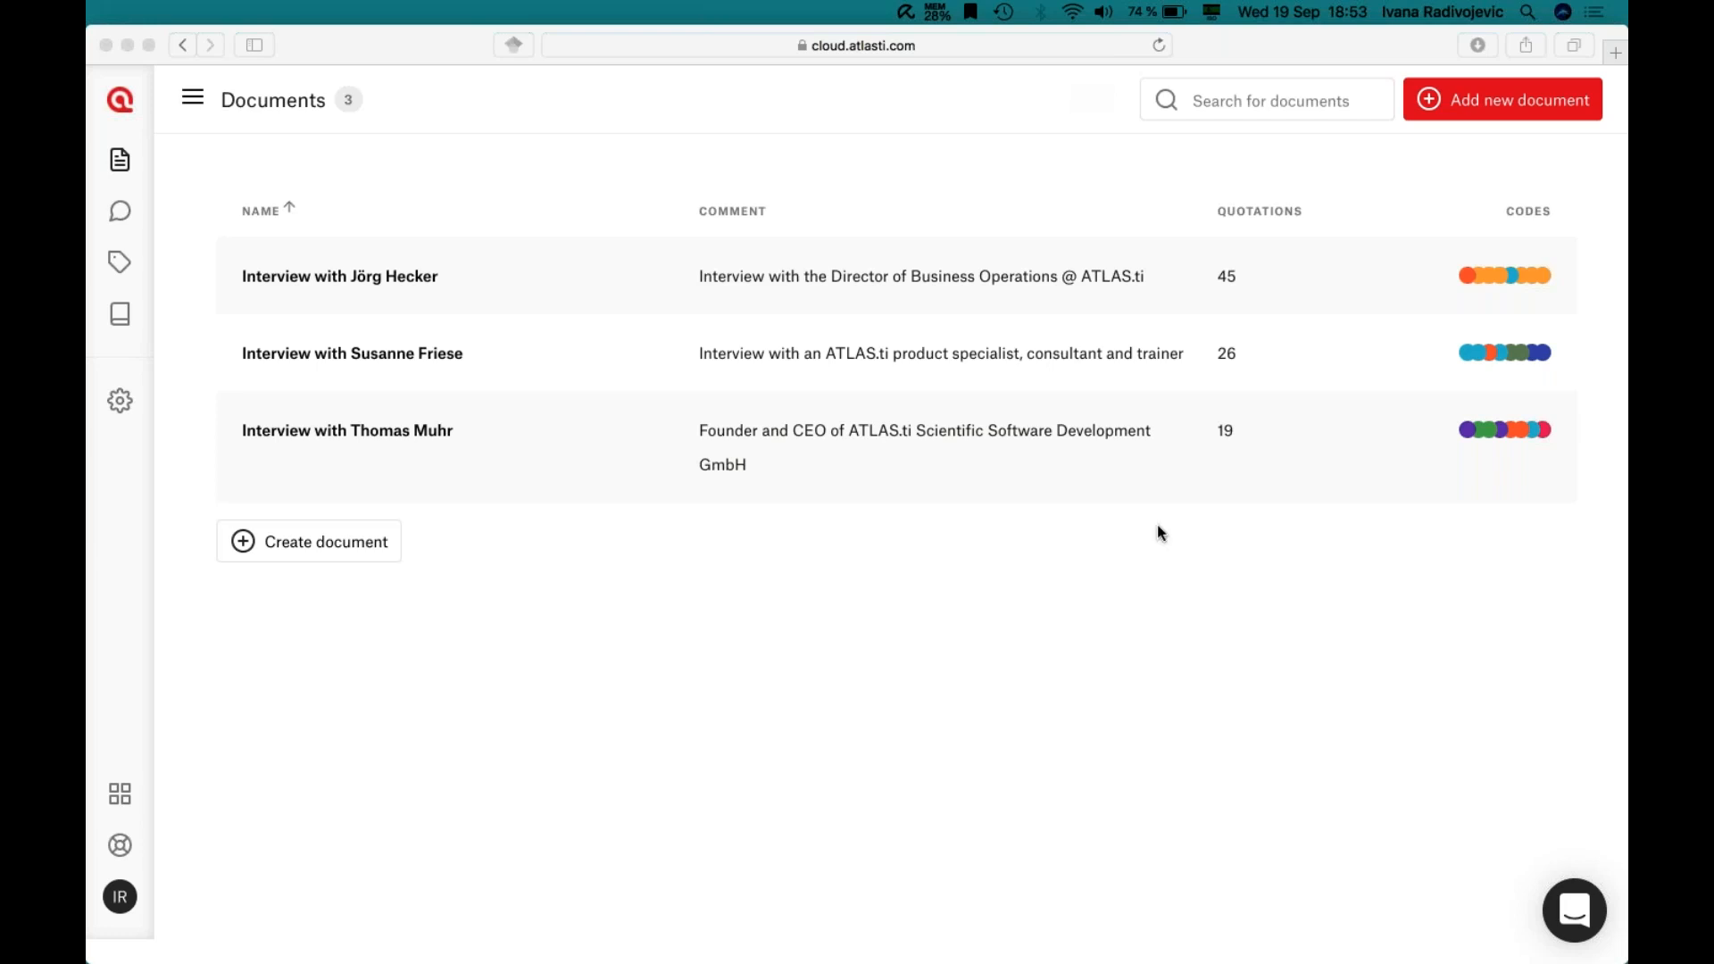
pyautogui.click(129, 314)
pyautogui.click(119, 313)
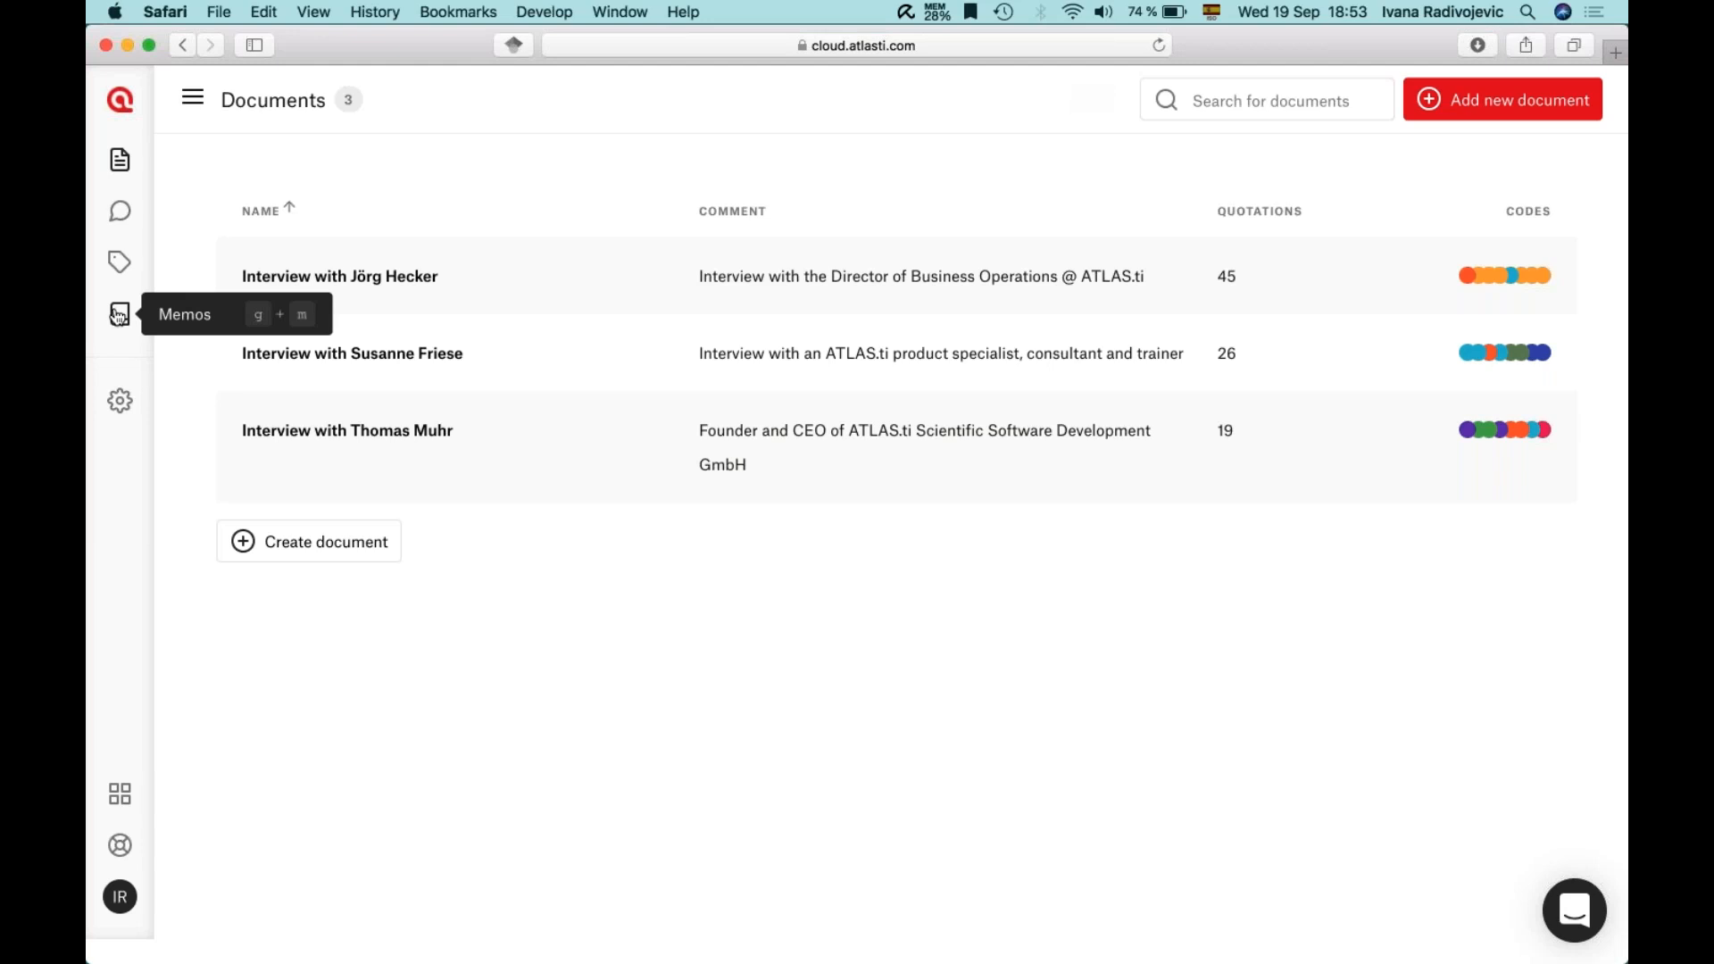
# - Create a 'Contact information' memo with a contact e-mail address and a first name below it
pyautogui.click(307, 507)
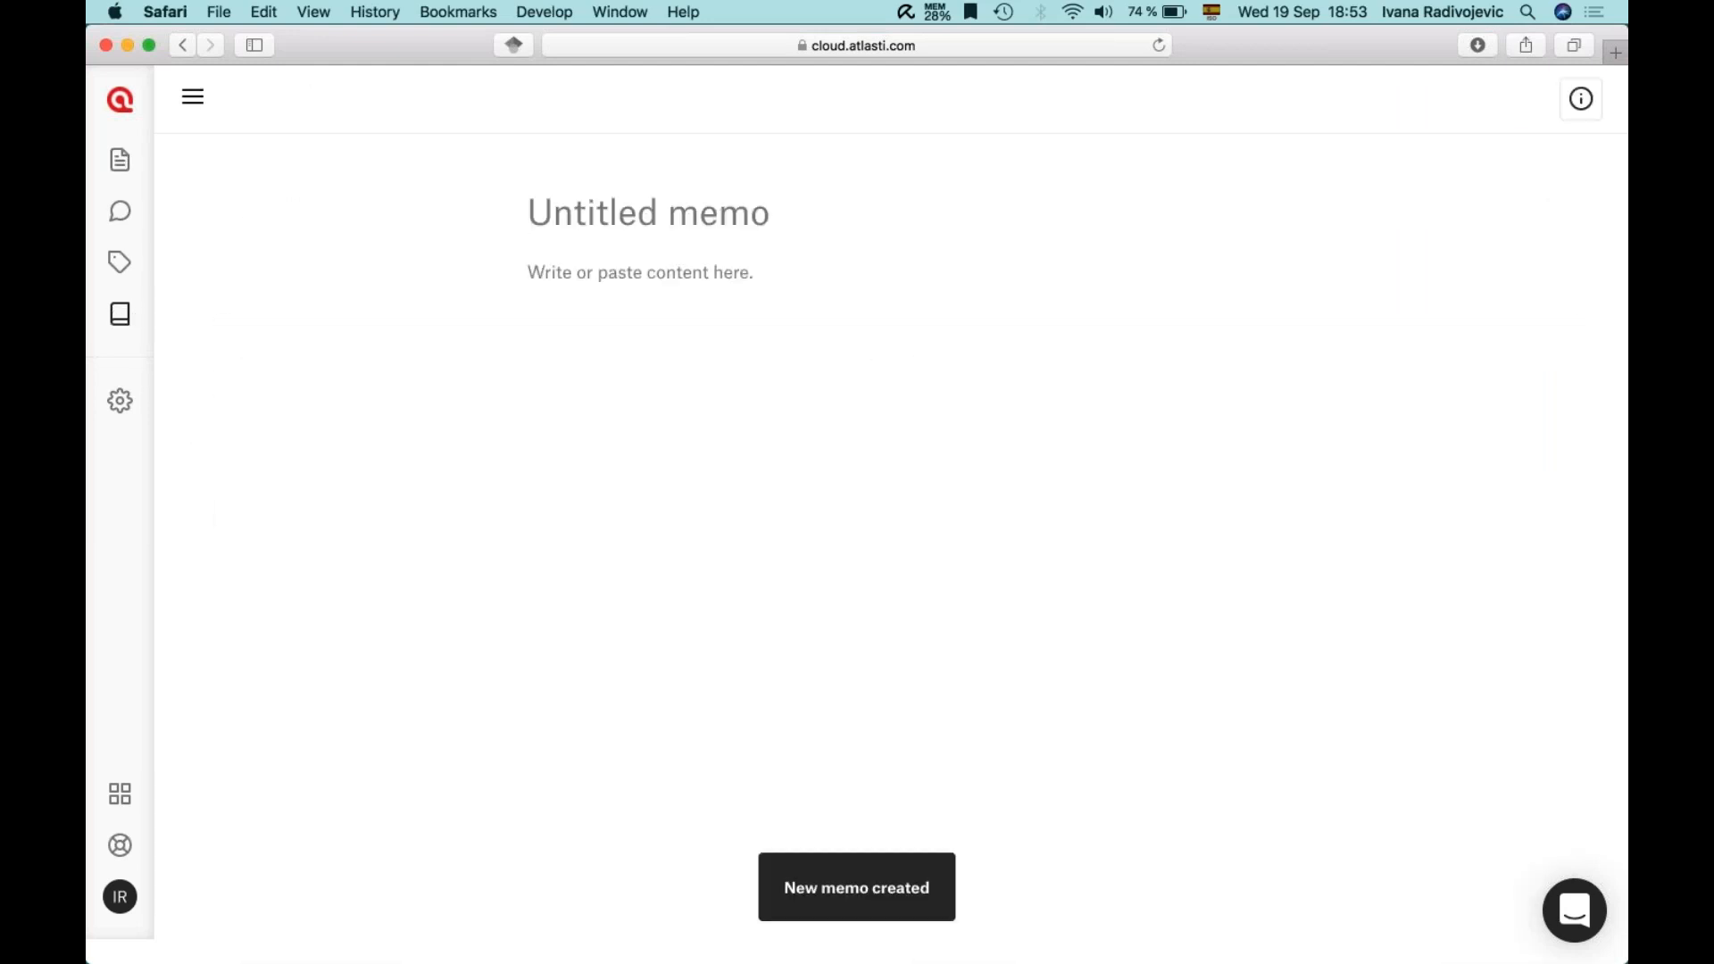
pyautogui.write('Contact information')
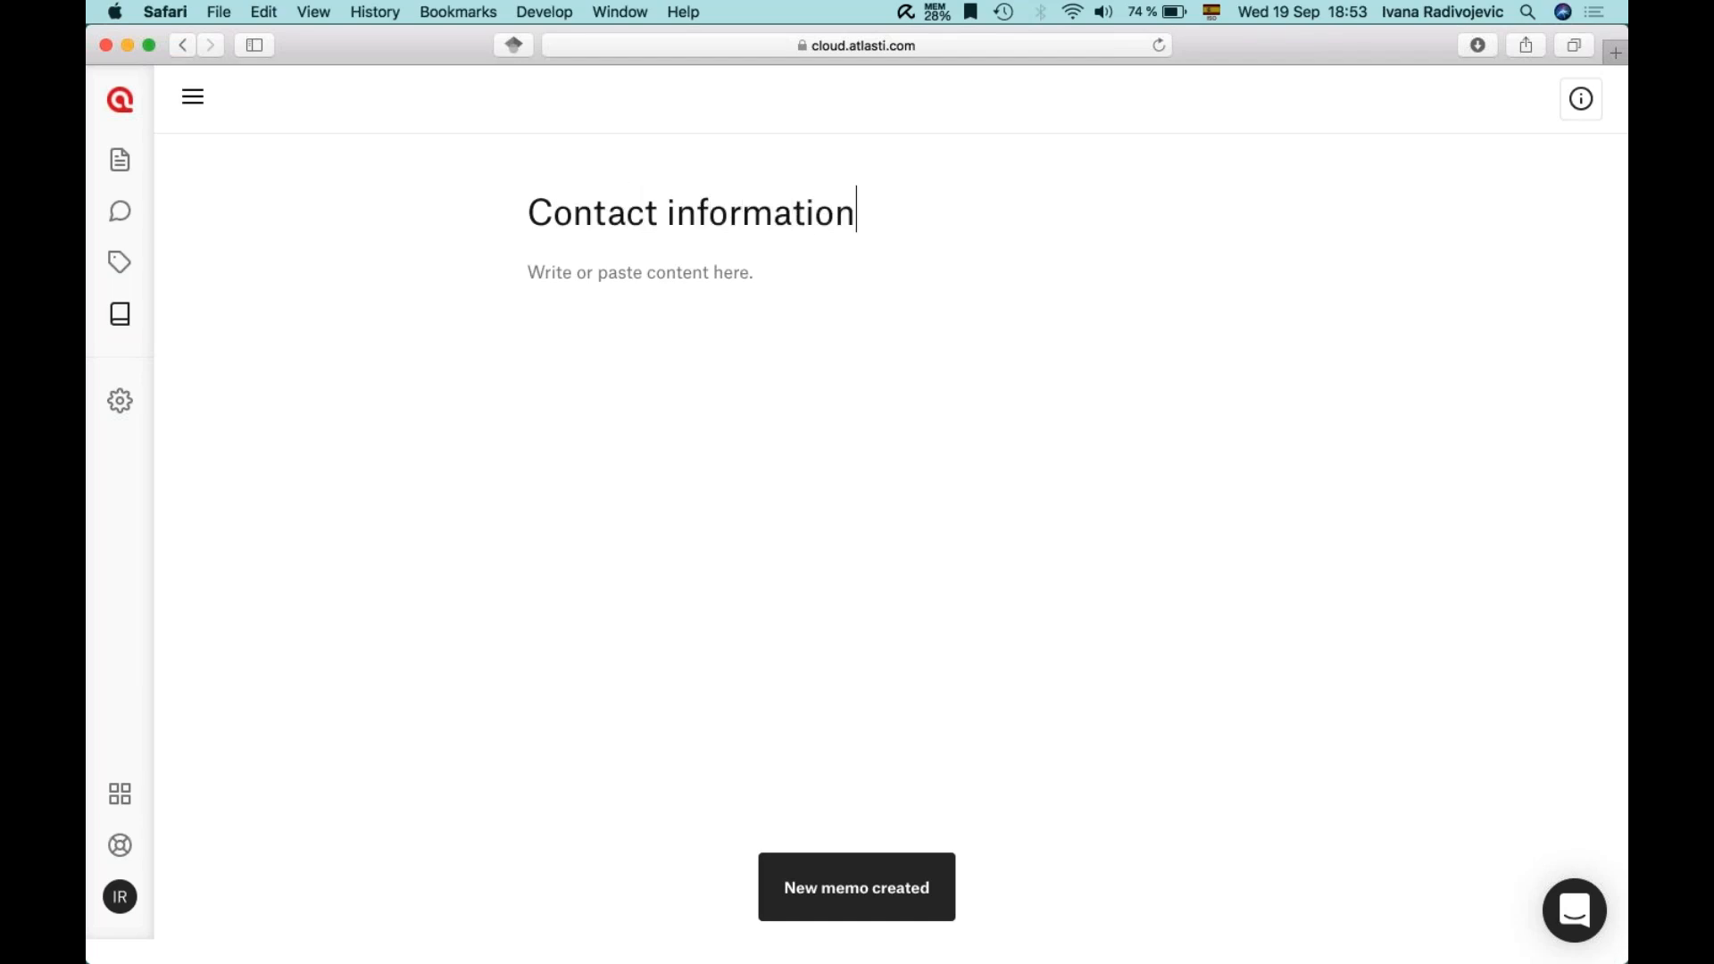
pyautogui.press('Return')
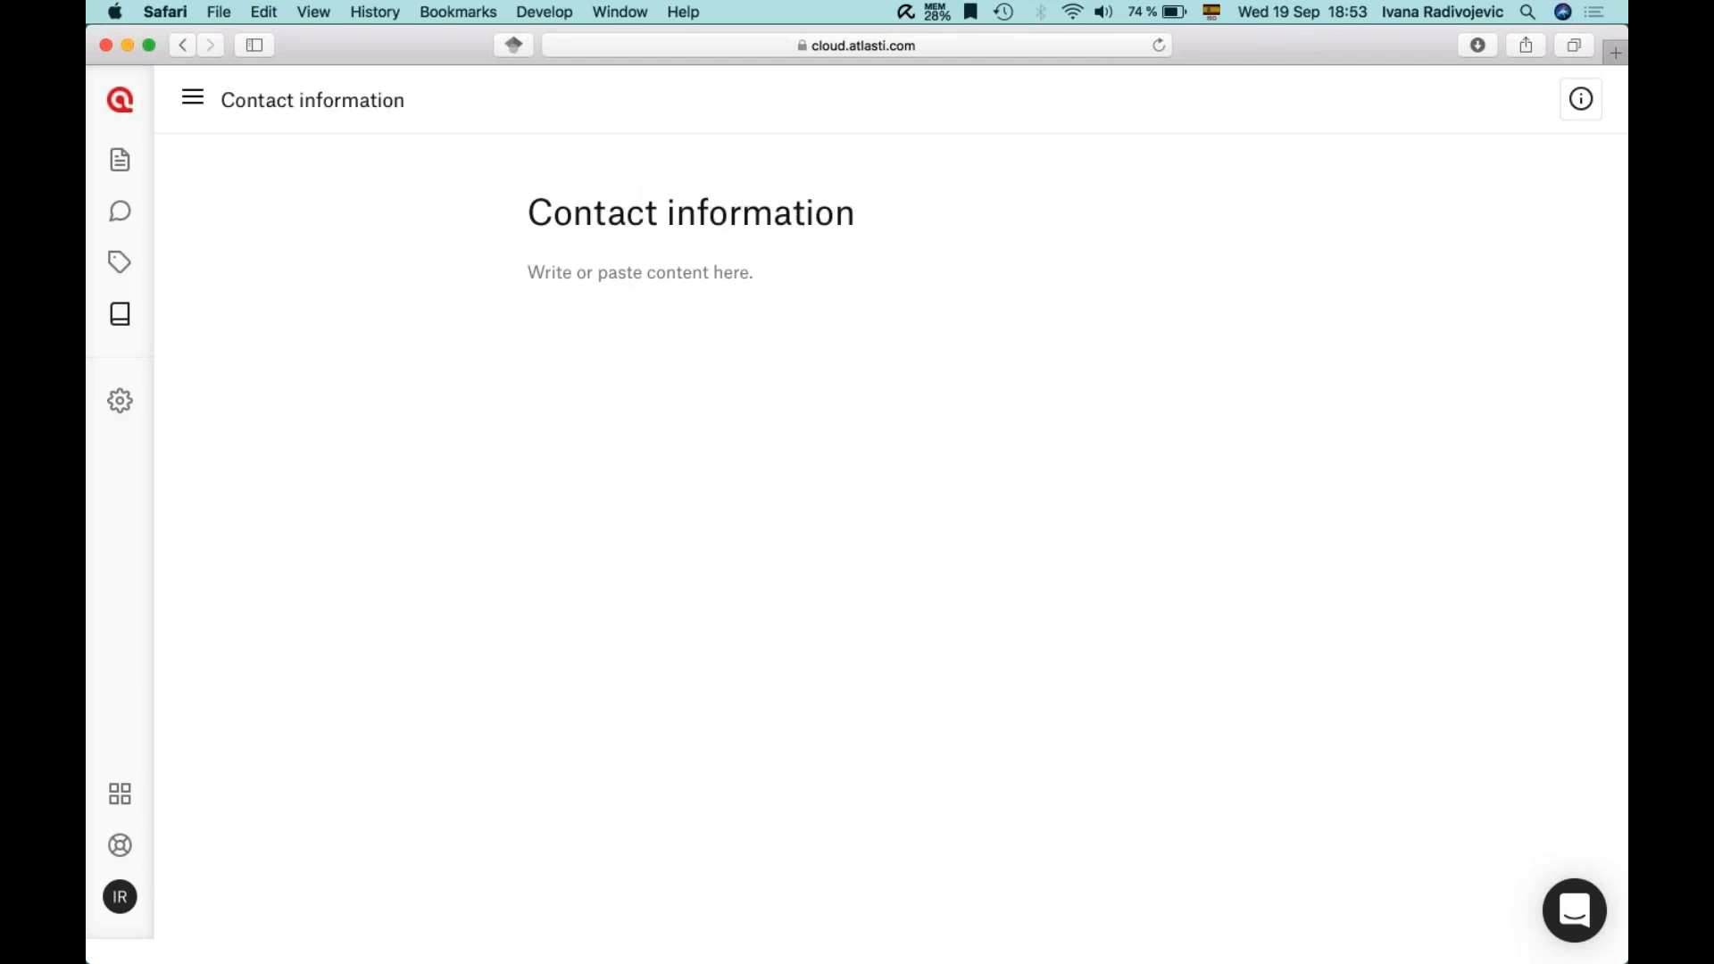
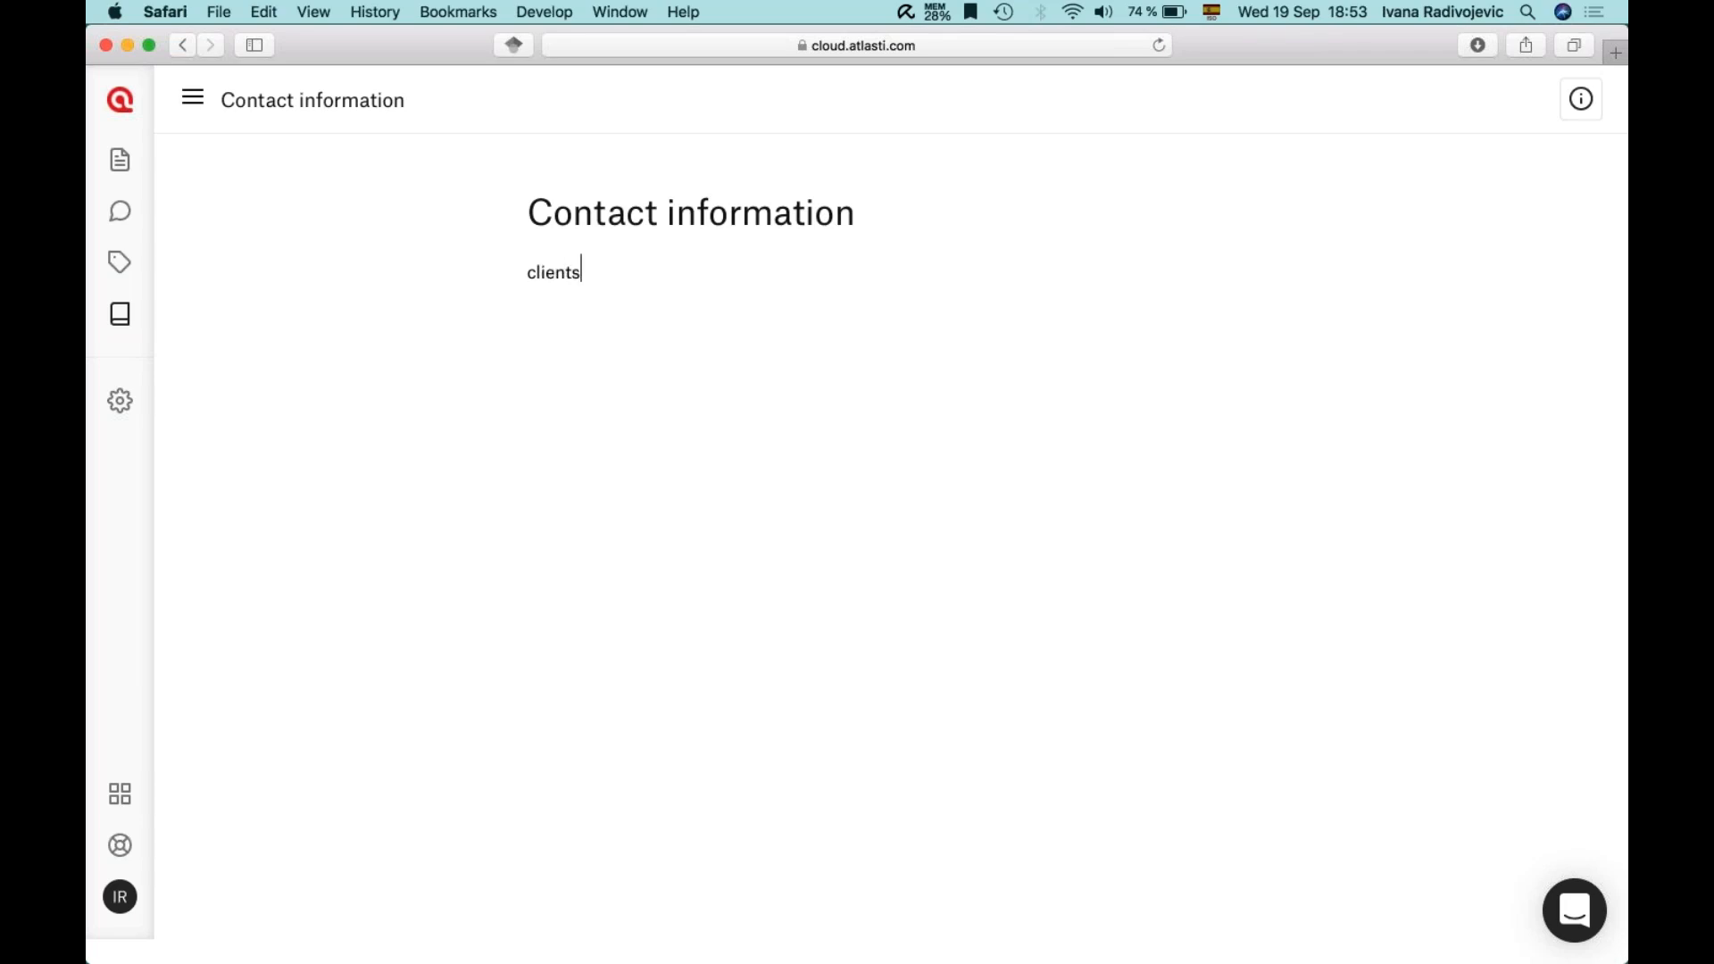
pyautogui.press('Return')
pyautogui.press('Return')
pyautogui.write('Ivana')
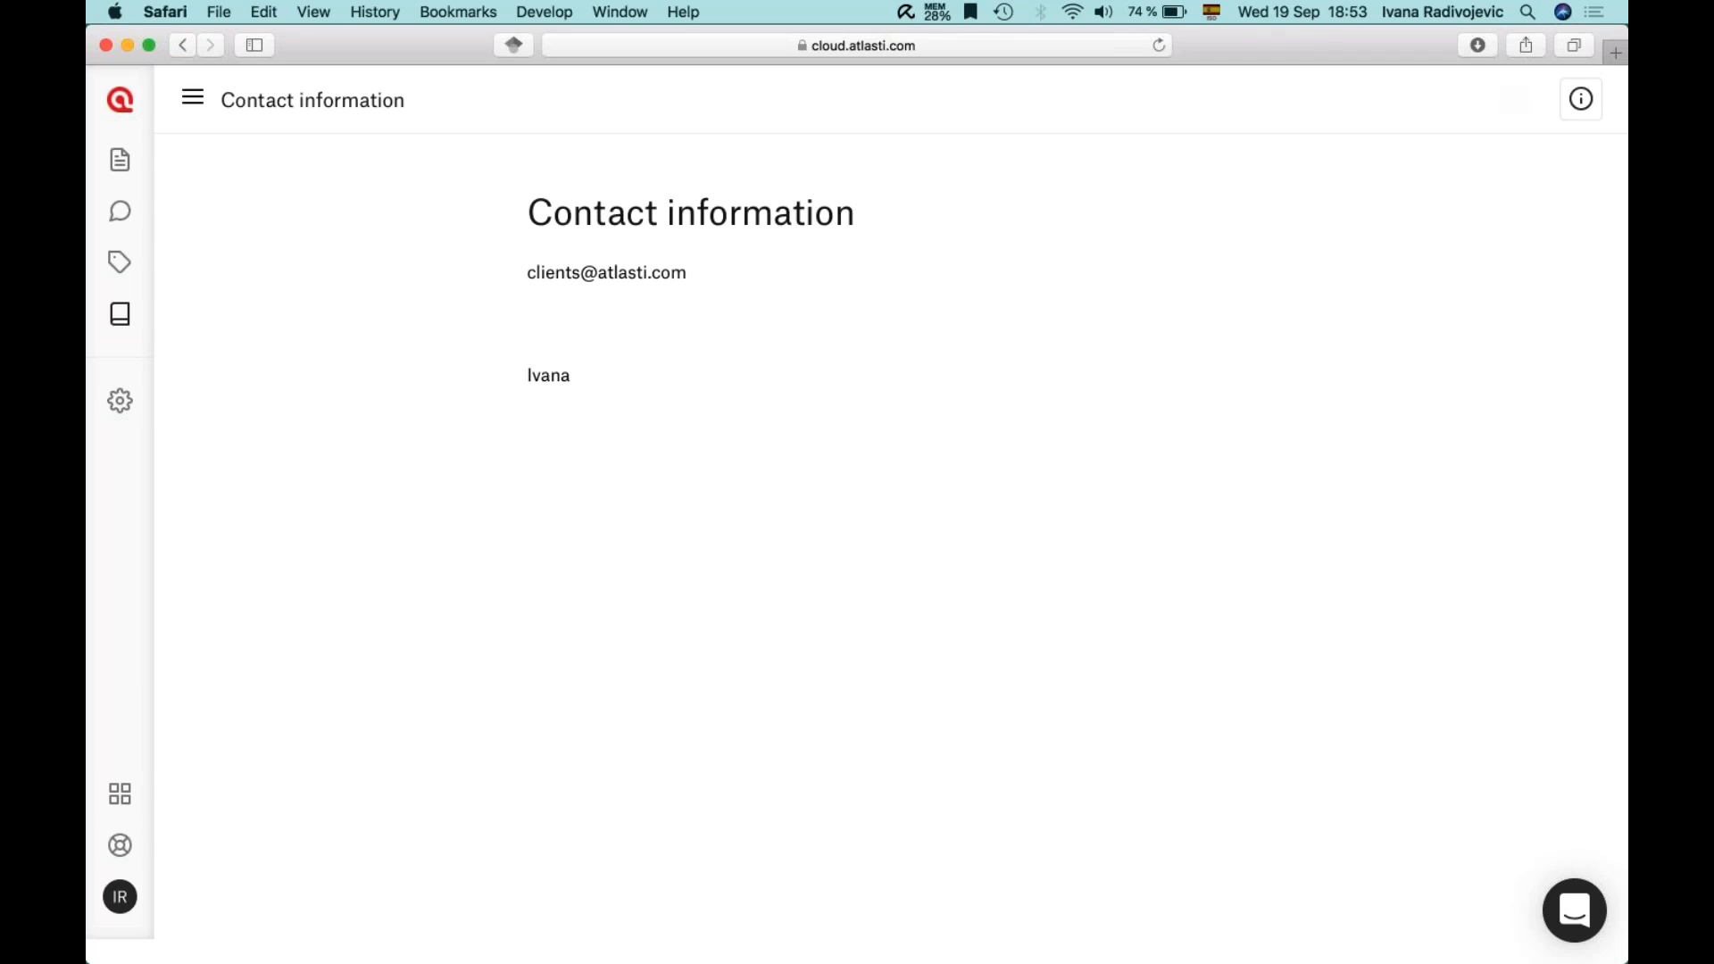
pyautogui.moveTo(529, 272); pyautogui.dragTo(703, 272)
pyautogui.click(705, 274)
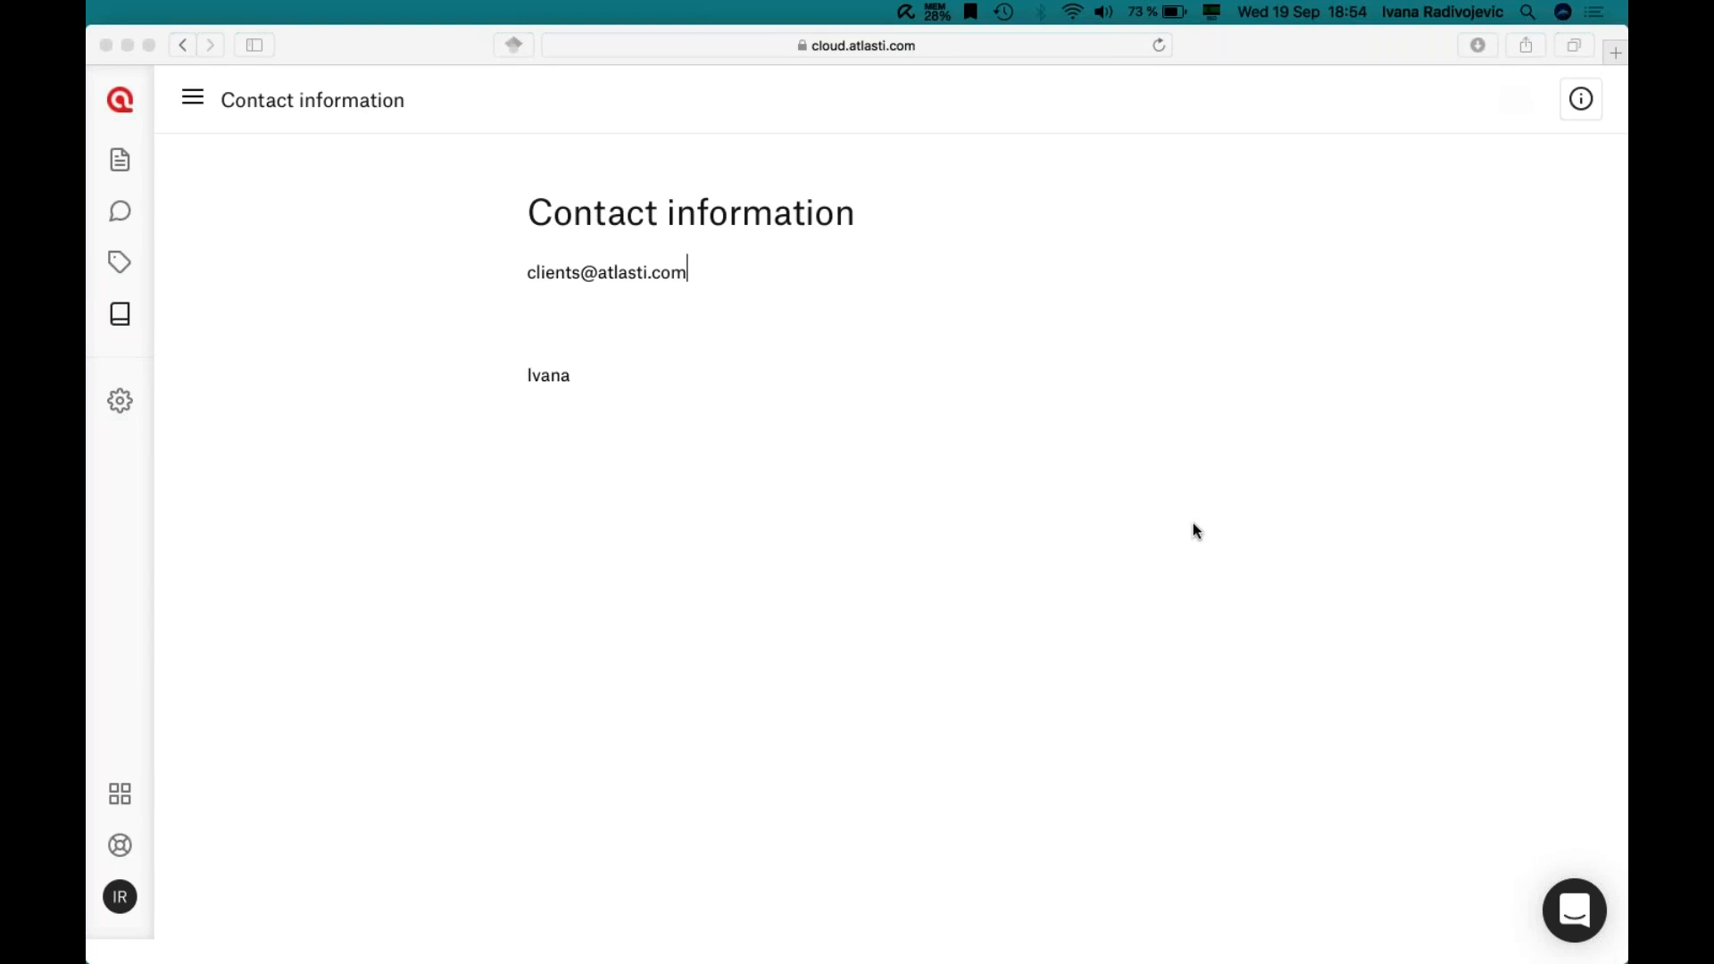
# - Open Help > Feature Roadmap in a new tab, browse its feature cards, then return to the Contact information memo
pyautogui.click(120, 846)
pyautogui.click(201, 830)
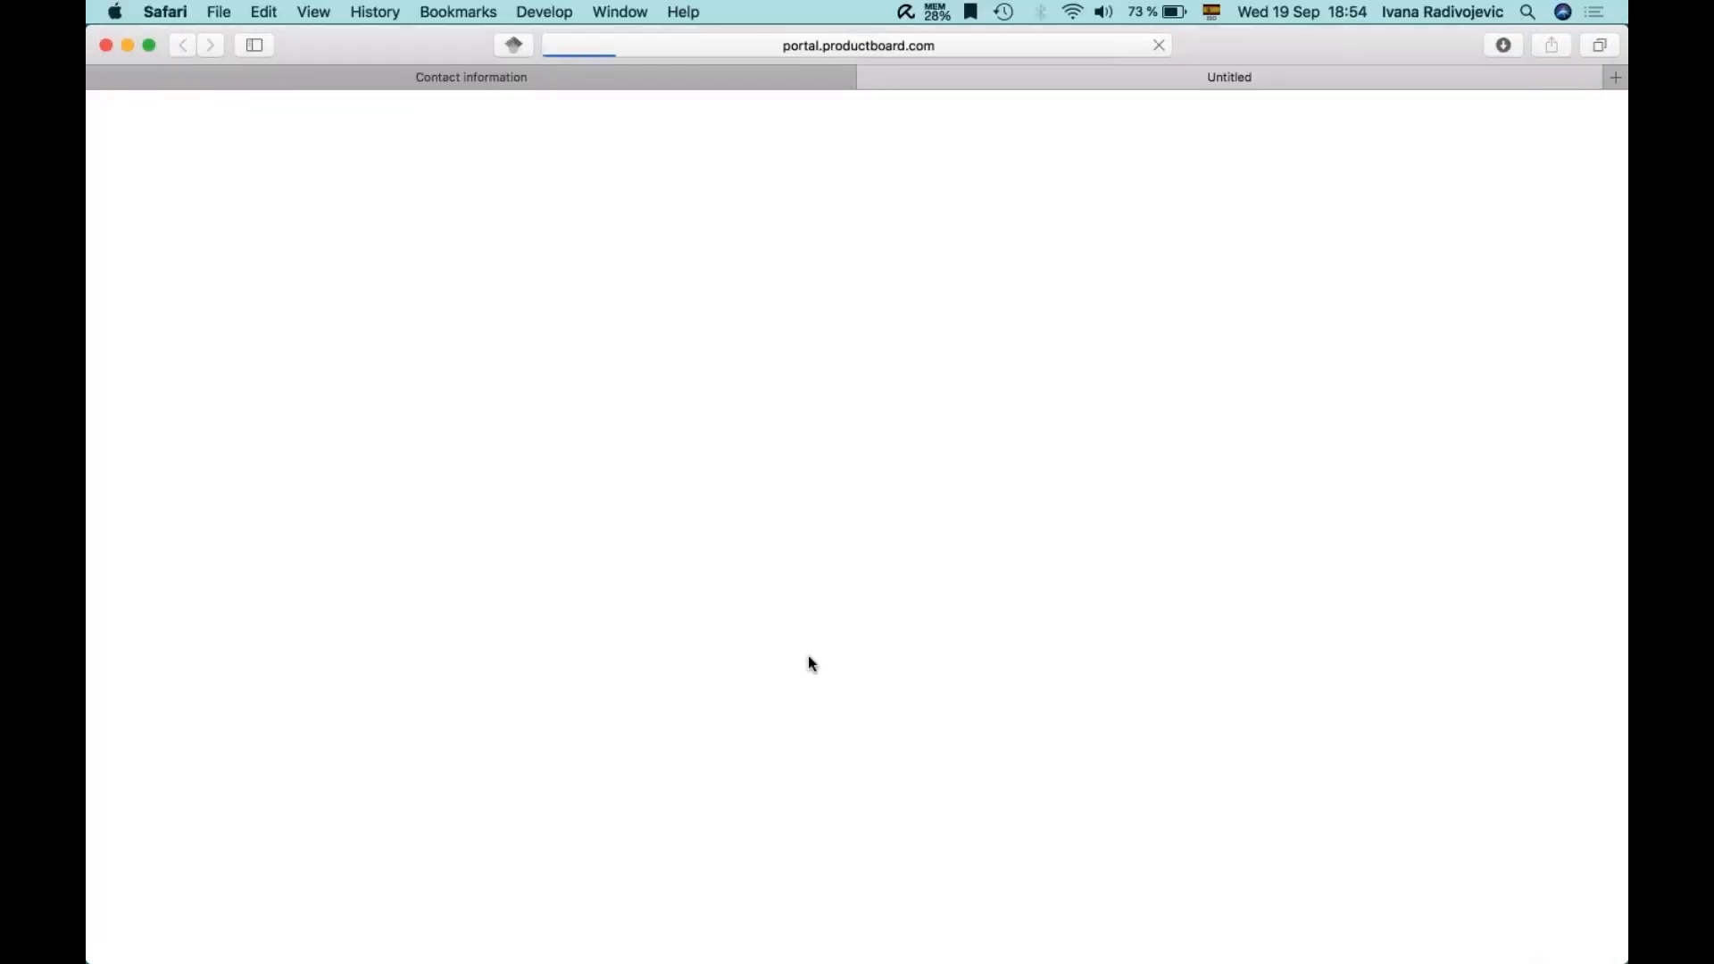
pyautogui.scroll(-5, 1035, 401)
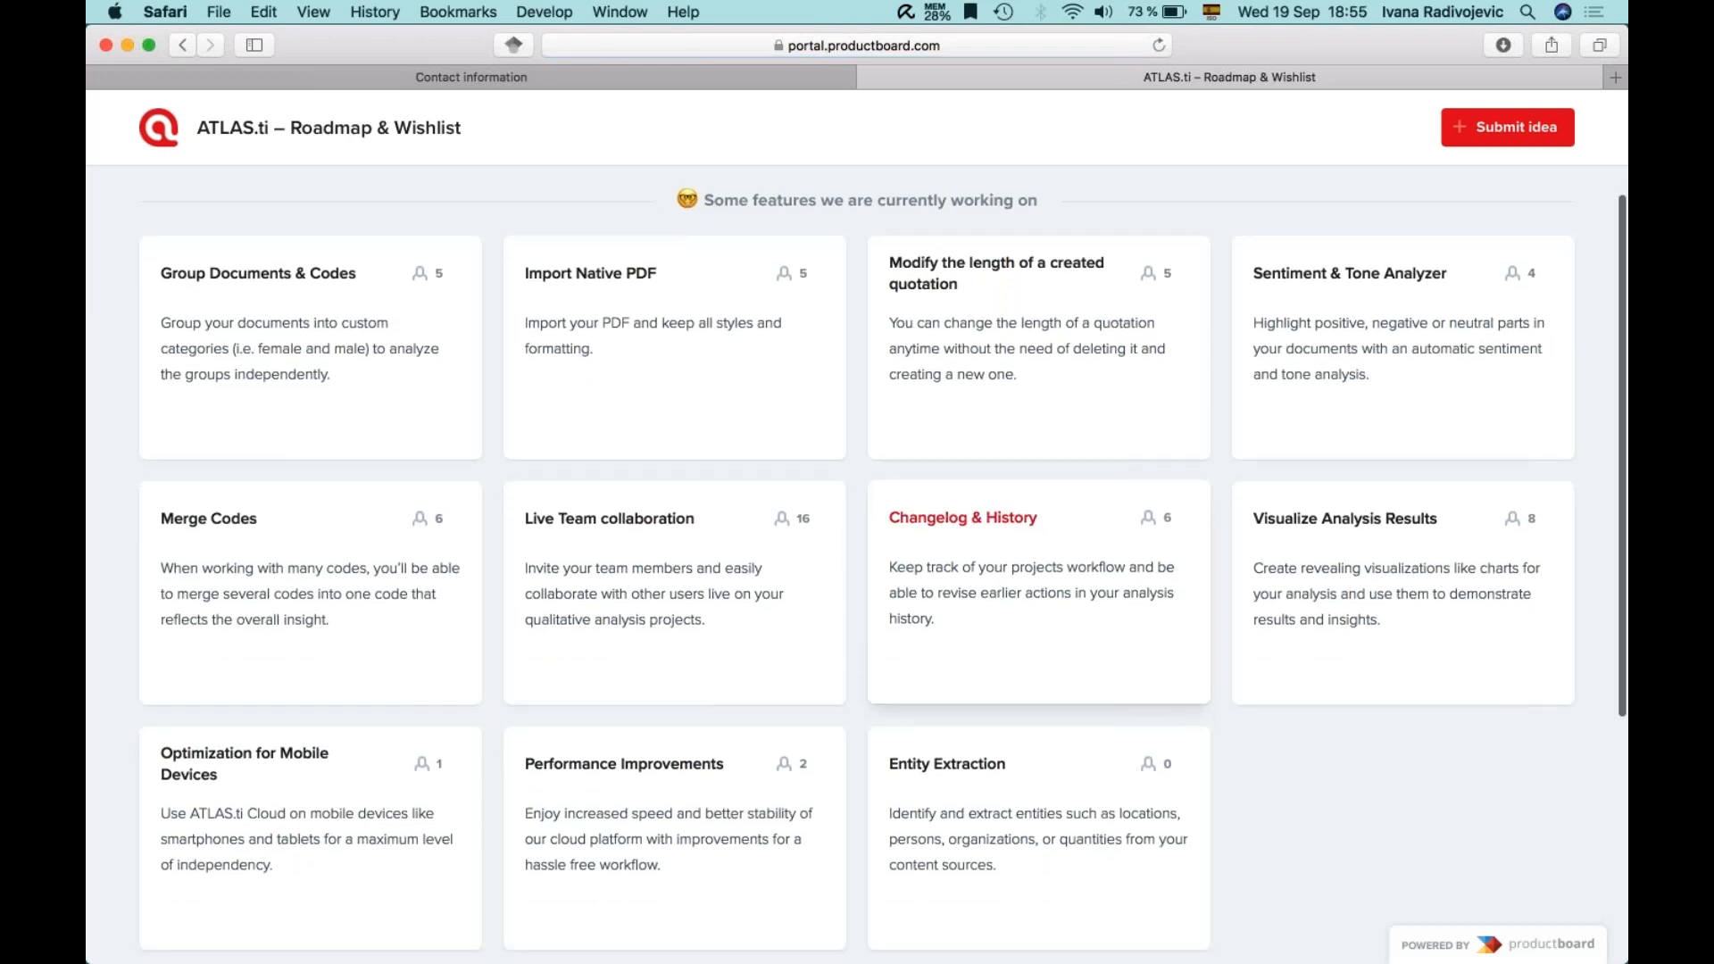
pyautogui.scroll(2, 968, 539)
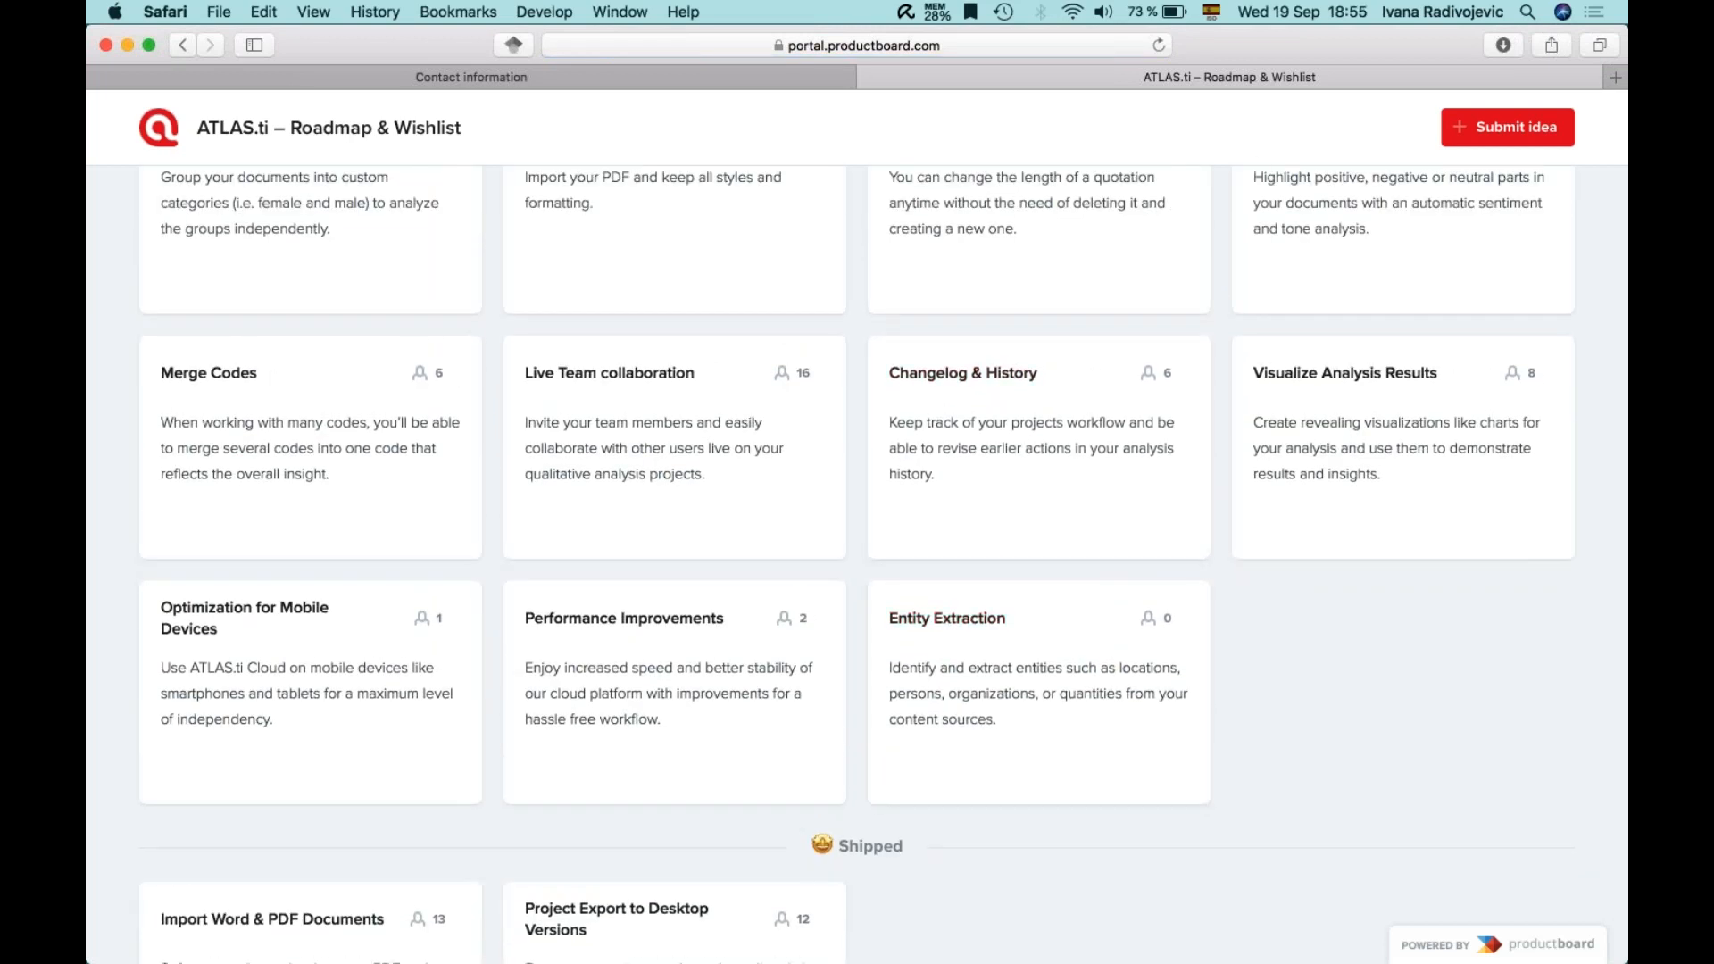
pyautogui.scroll(3, 1337, 452)
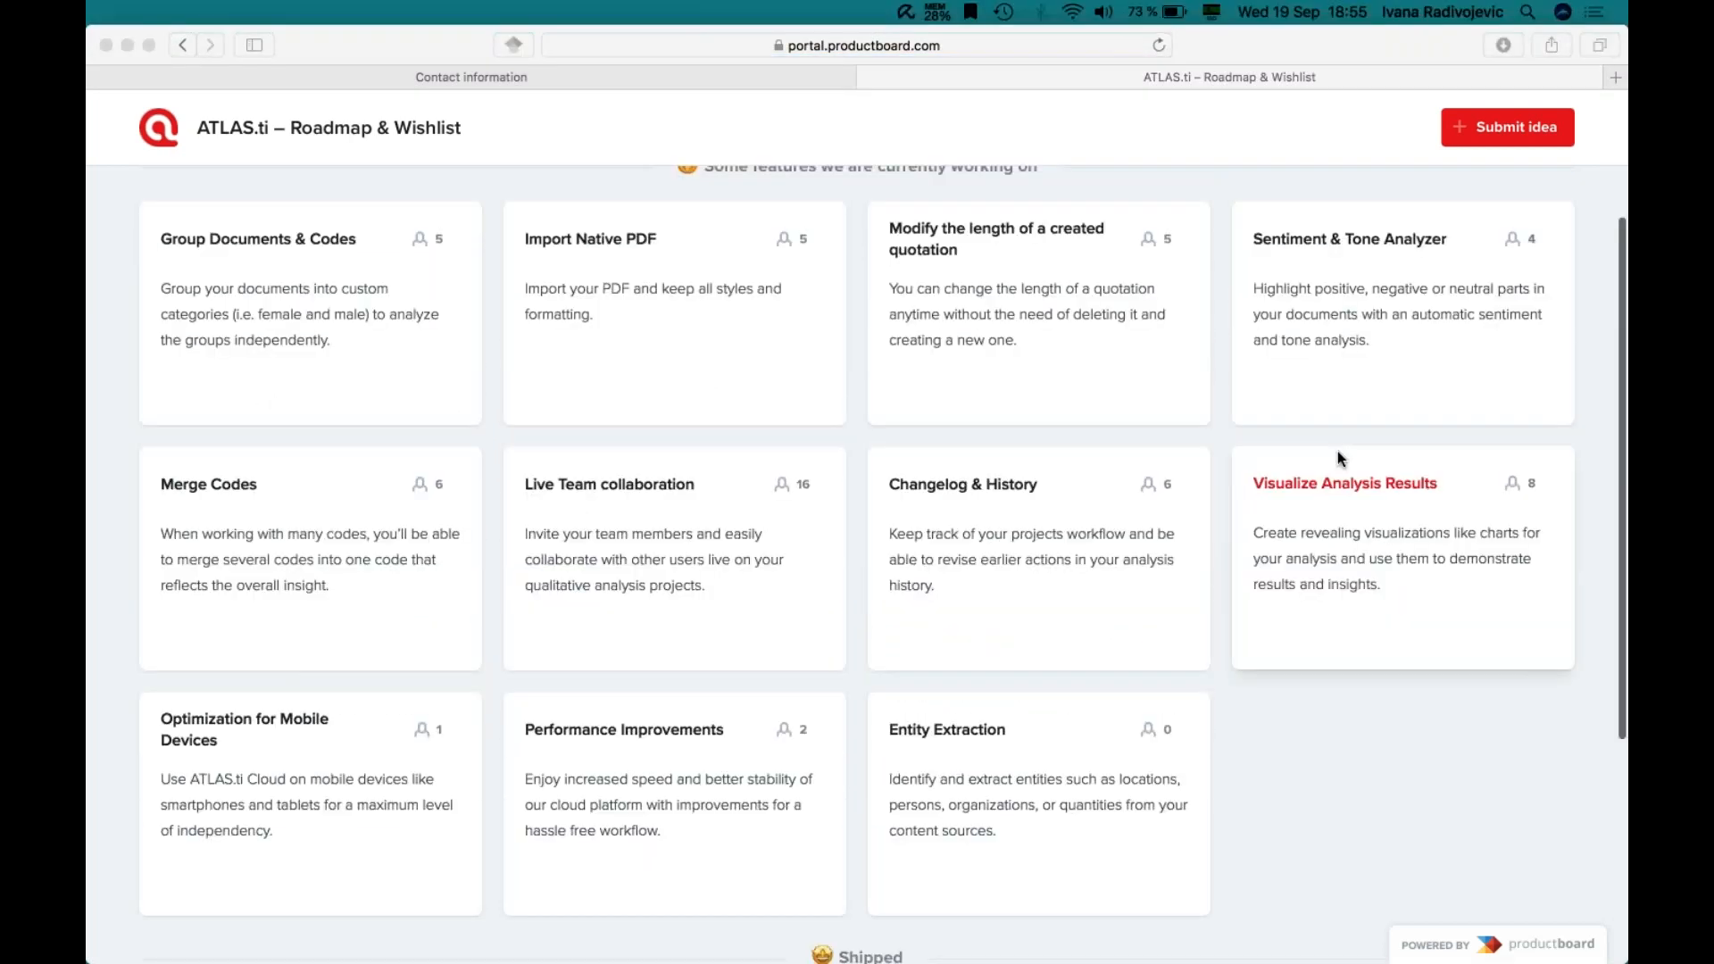
pyautogui.click(1367, 586)
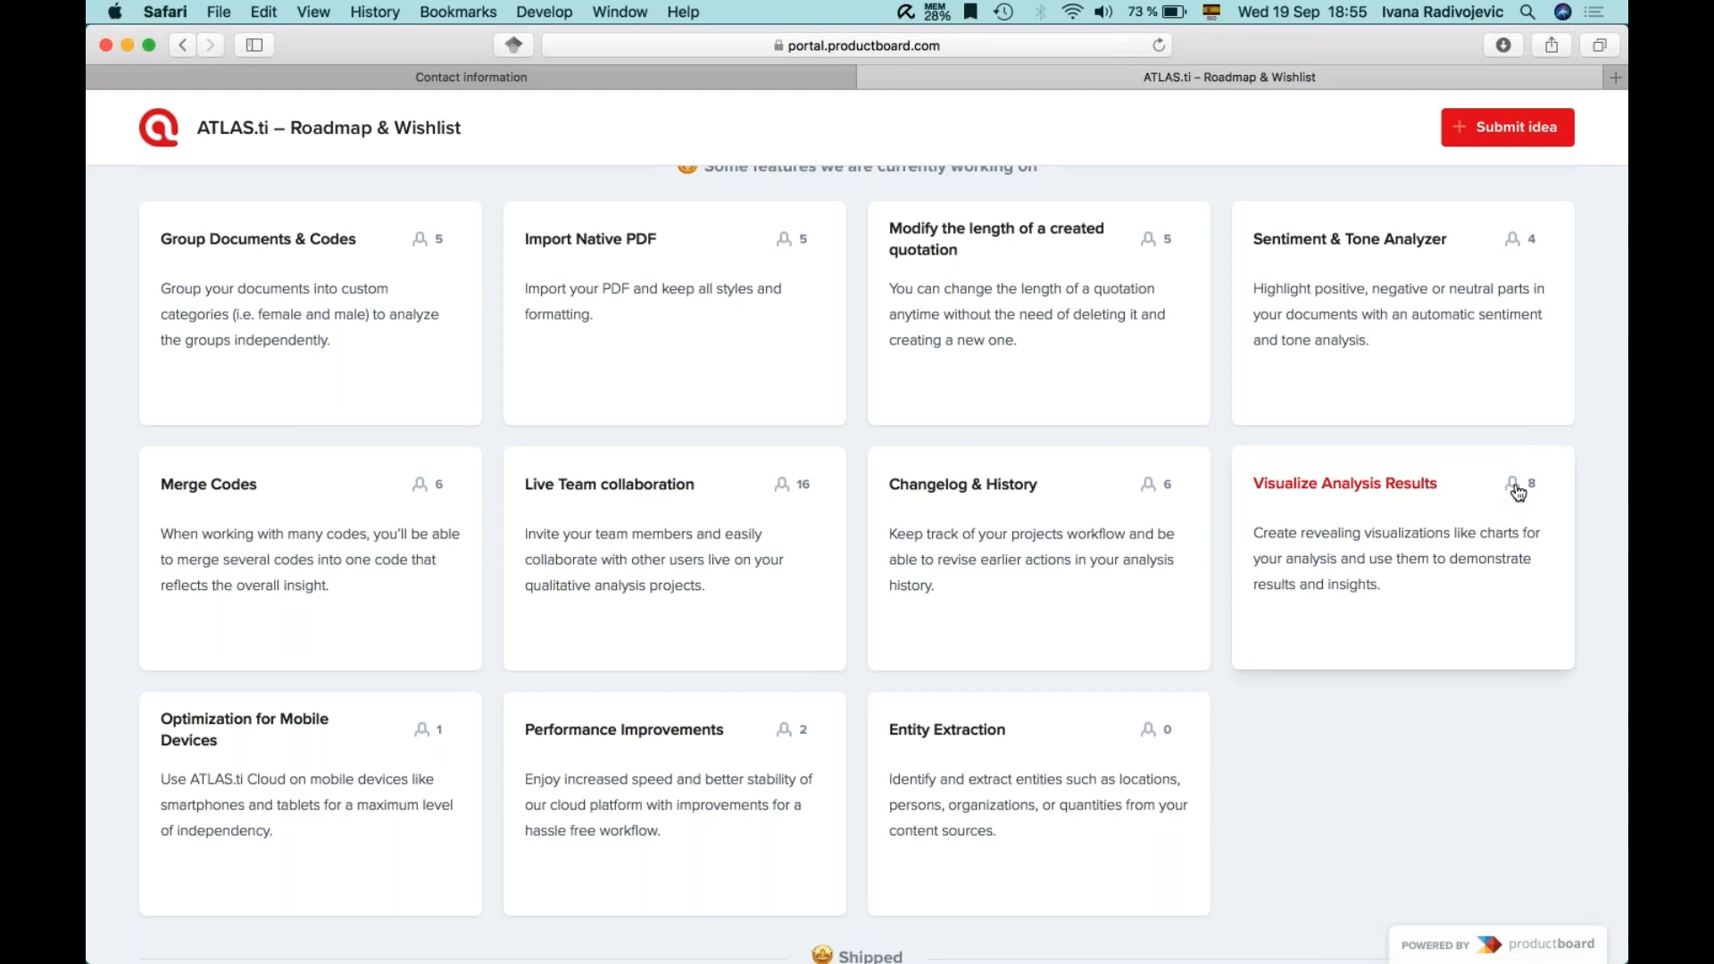
pyautogui.click(1608, 187)
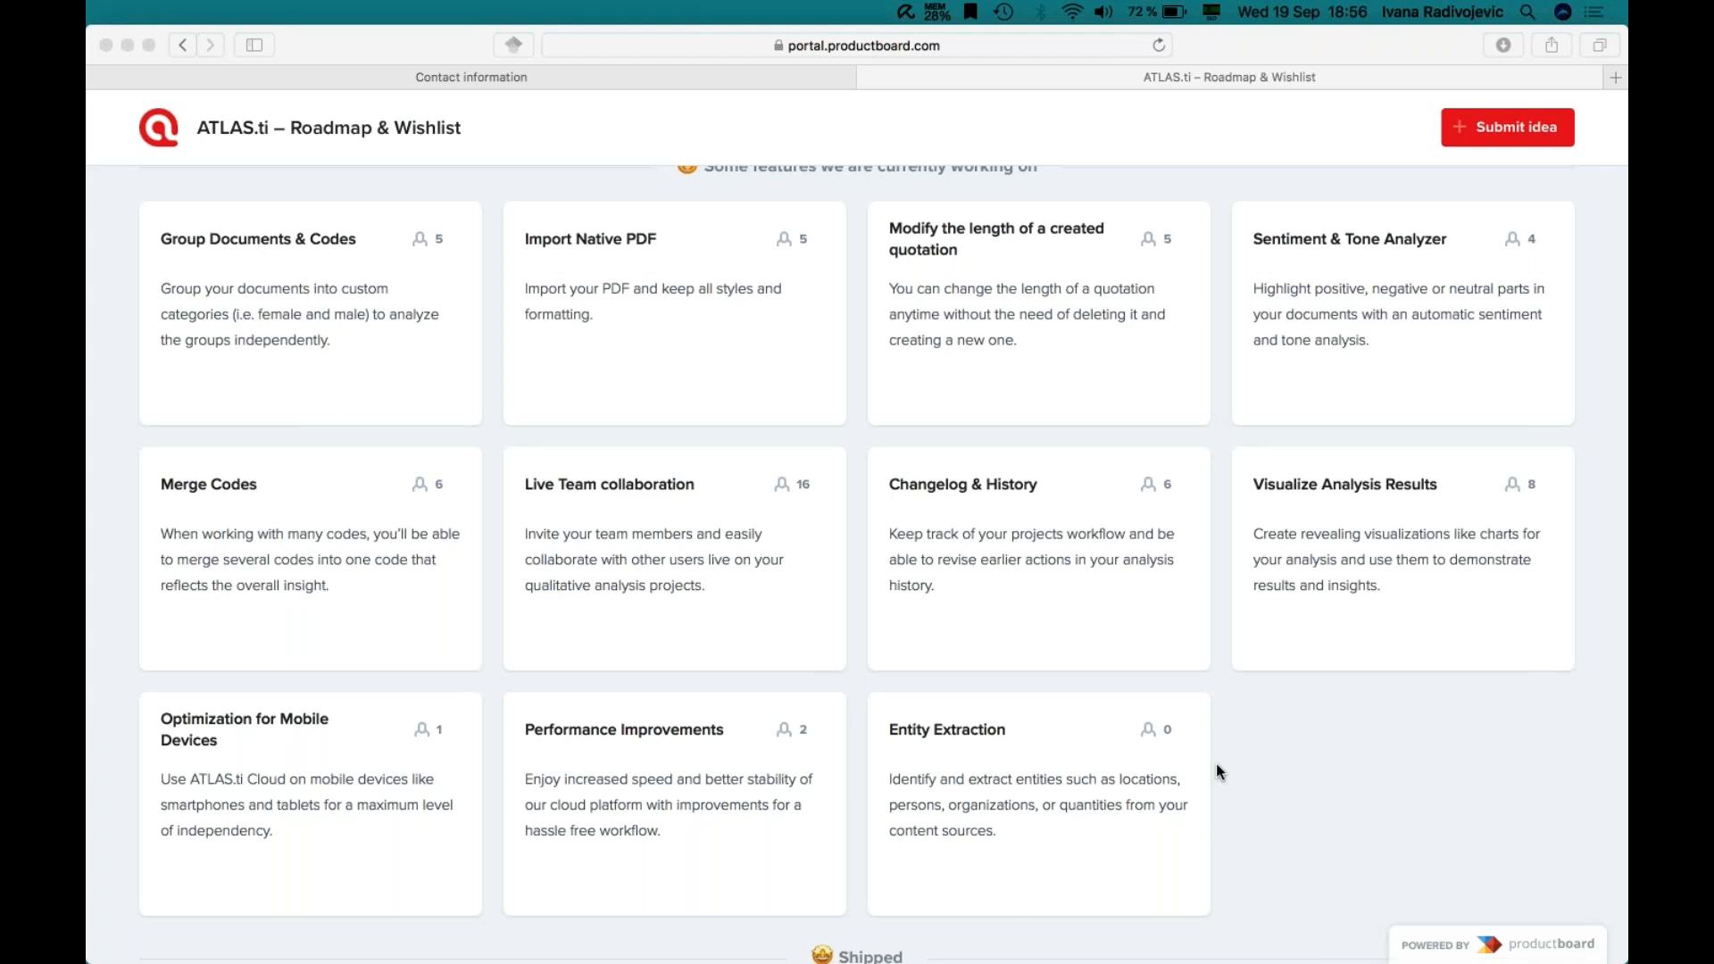
pyautogui.click(413, 75)
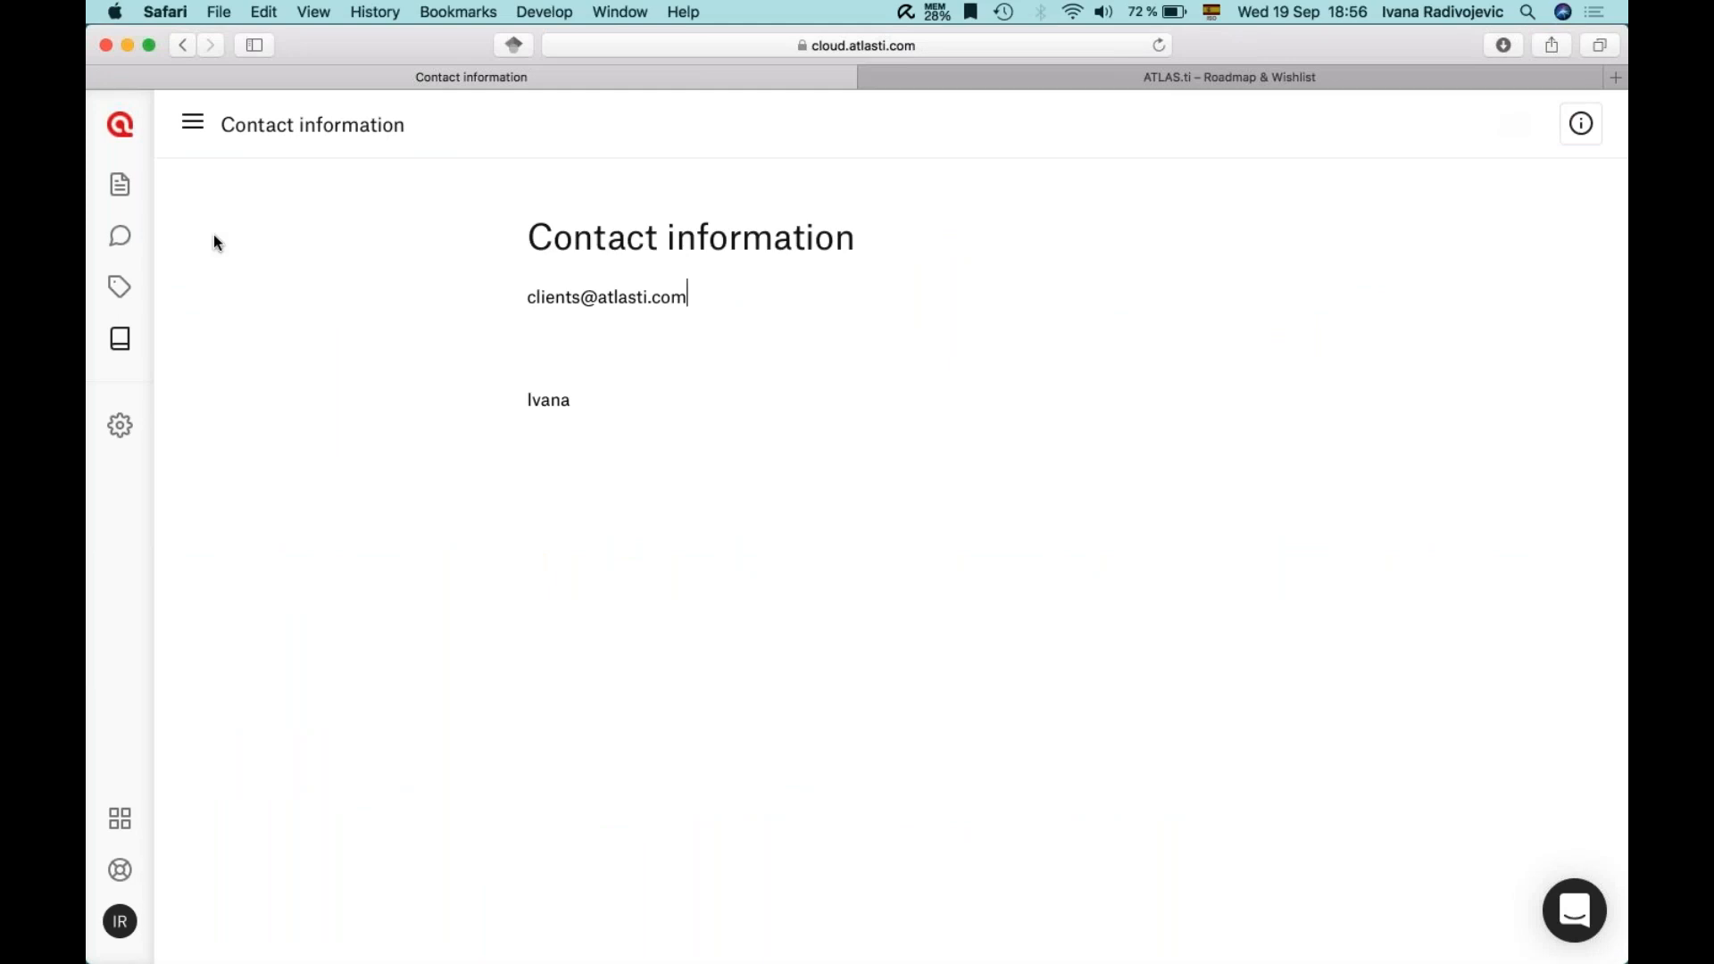
# - Return to the Documents page listing three interviews with 45, 26 and 19 quotations
pyautogui.click(119, 184)
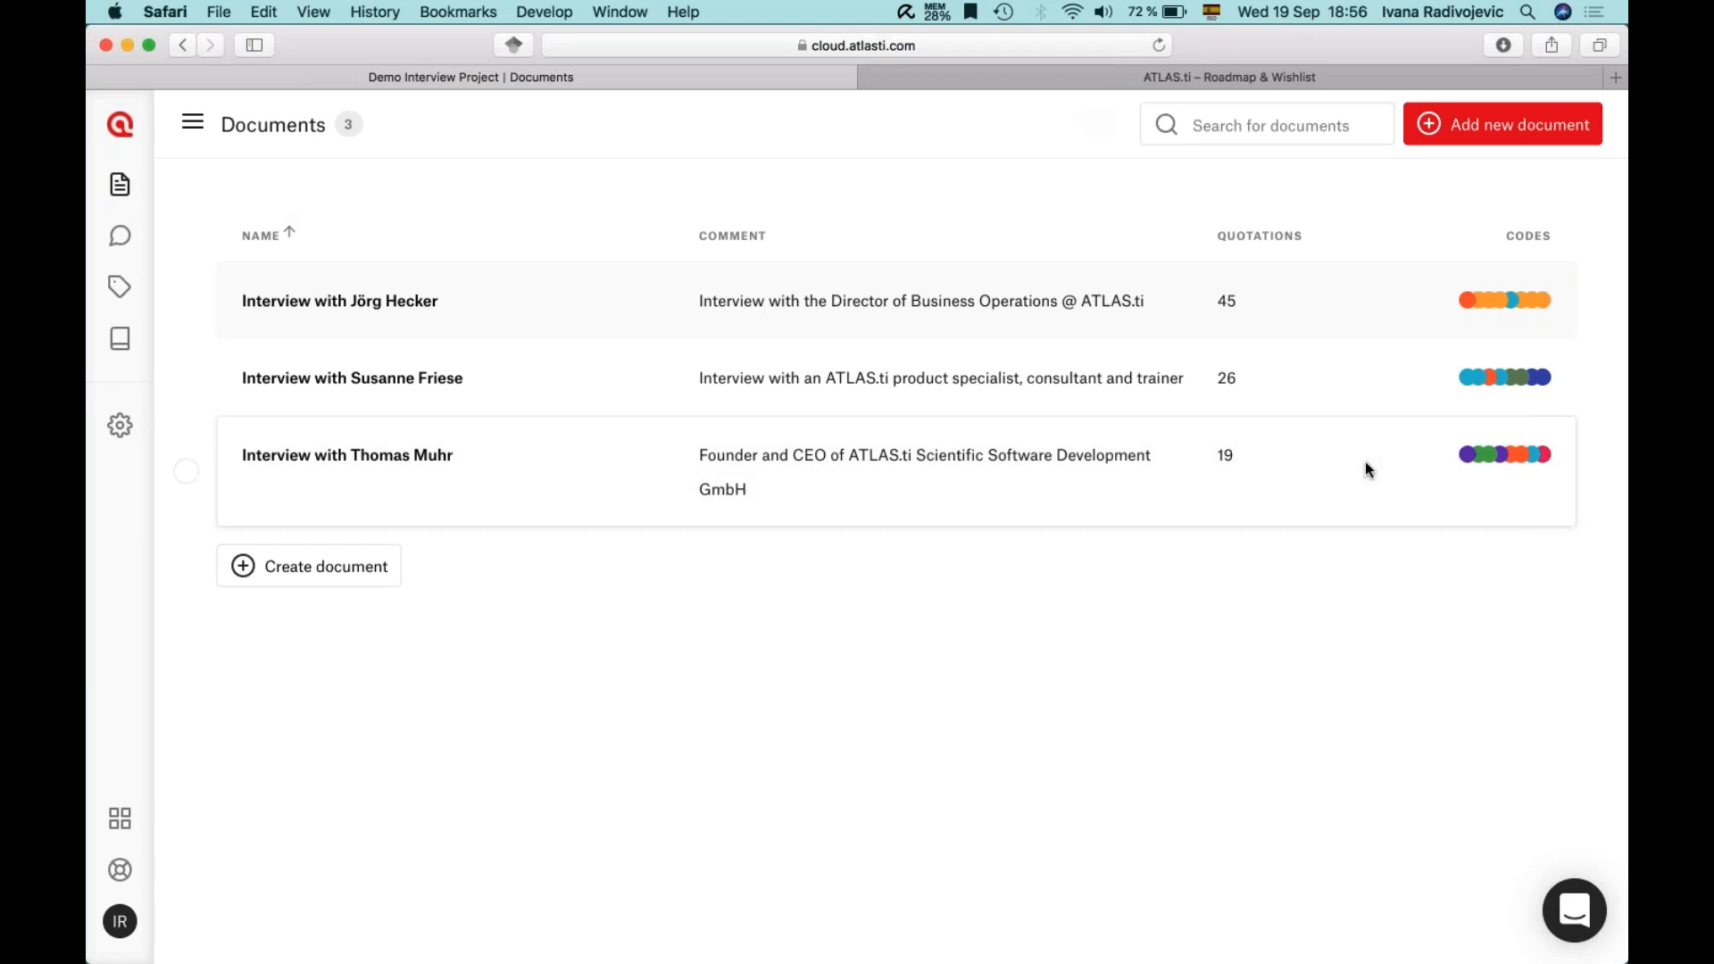
pyautogui.press('super+Tab')
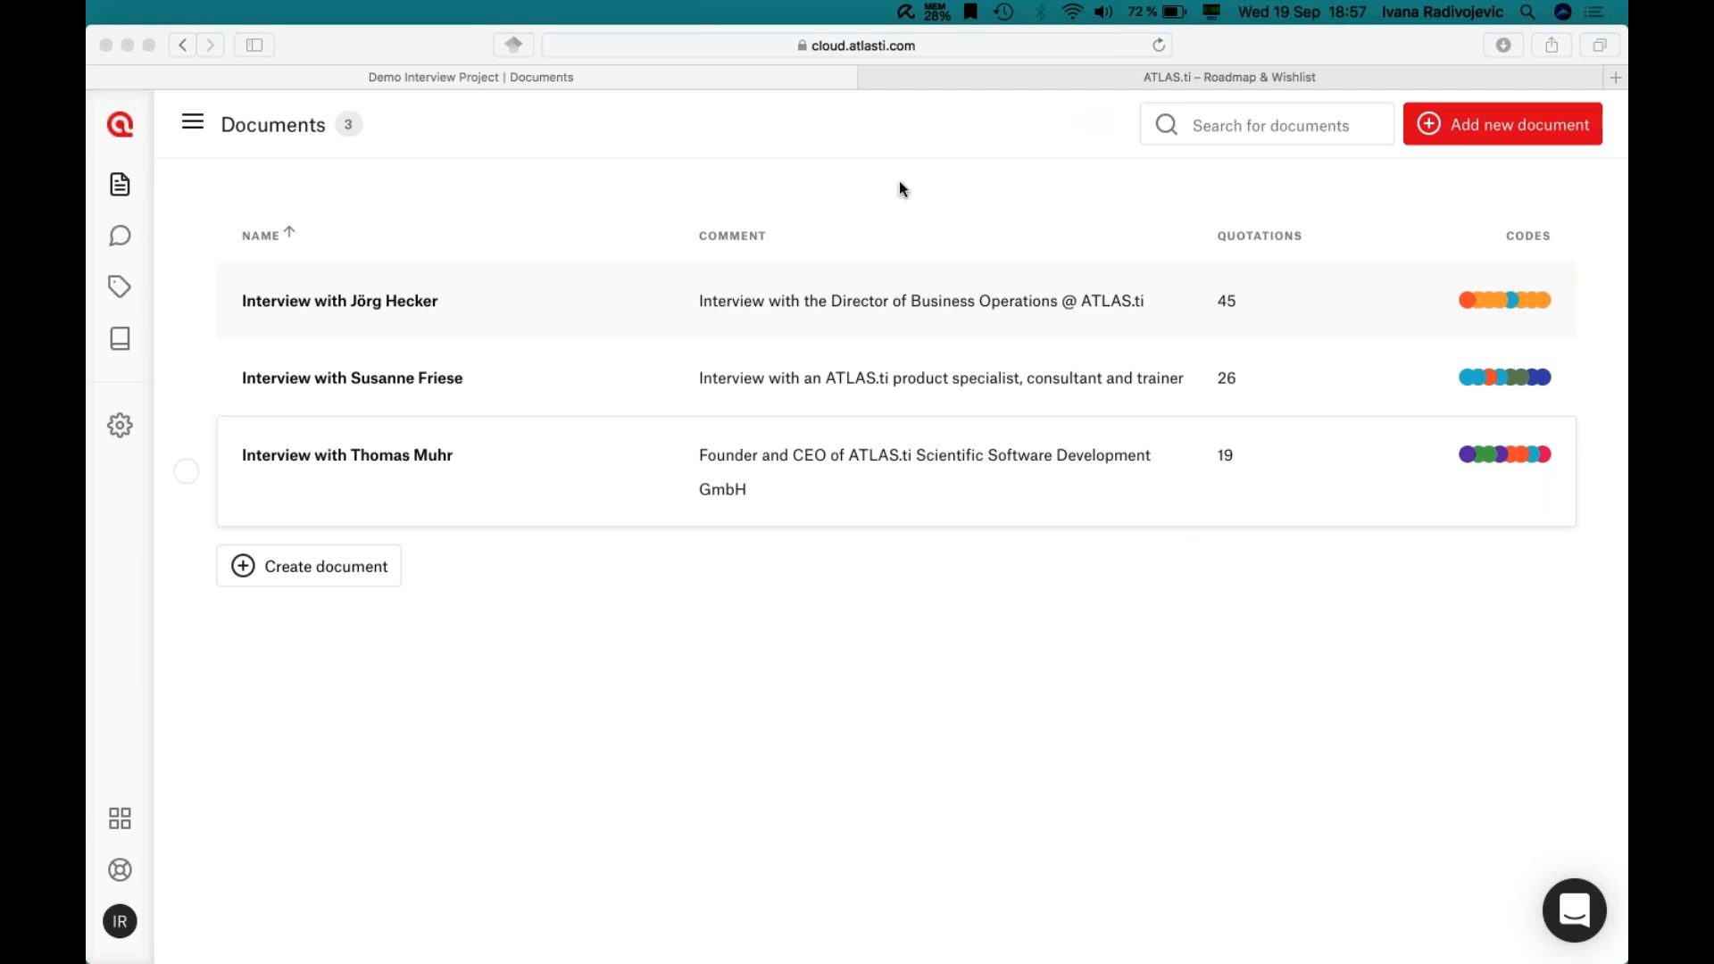
pyautogui.click(599, 668)
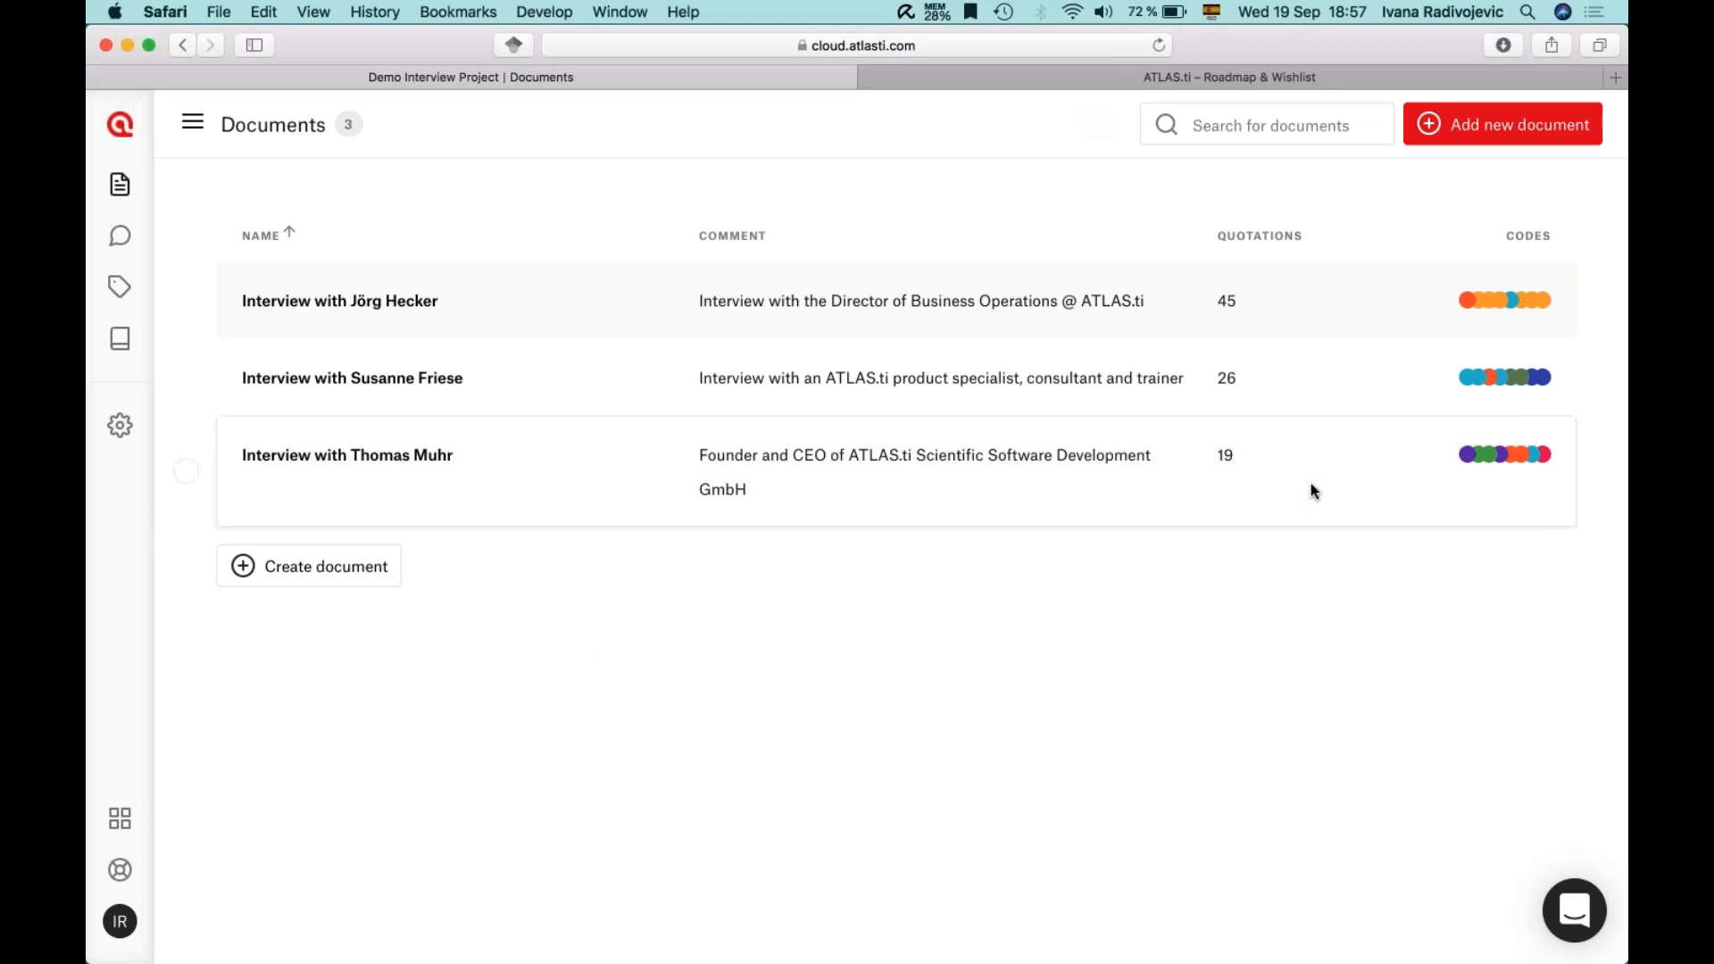